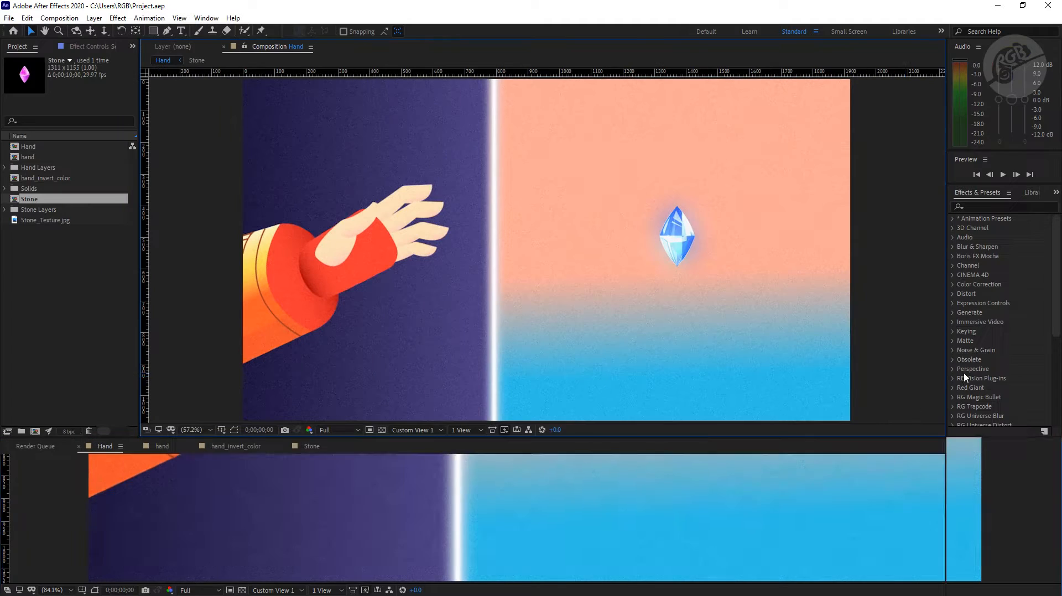
Preview the finished hand-and-stone animation in the Hand composition's timeline, and minimise the reference video window.
key("grave")
left_click_drag(359, 471, 386, 474)
key("space")
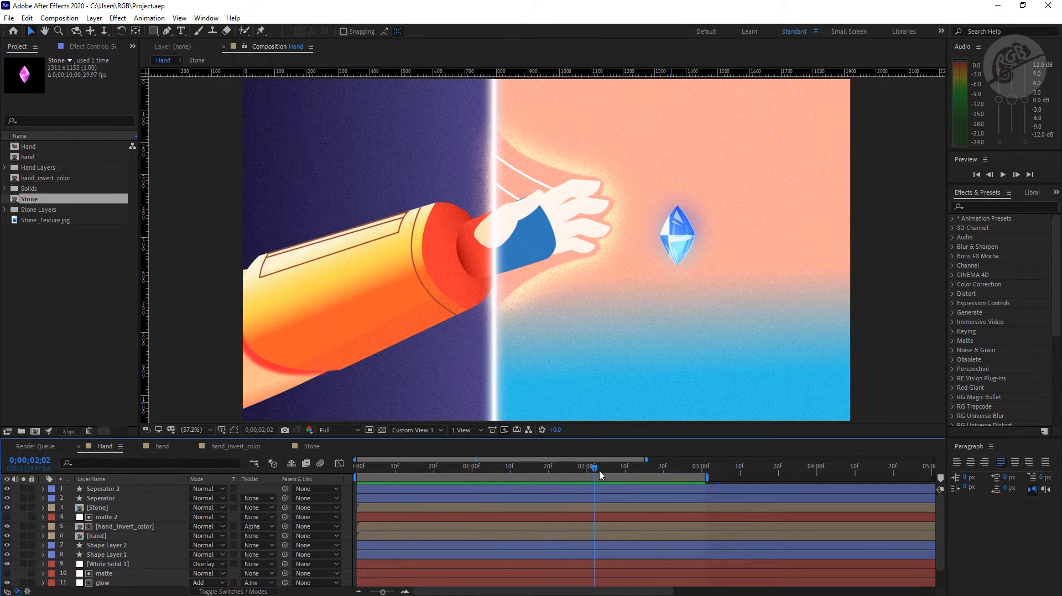
left_click_drag(599, 474, 479, 473)
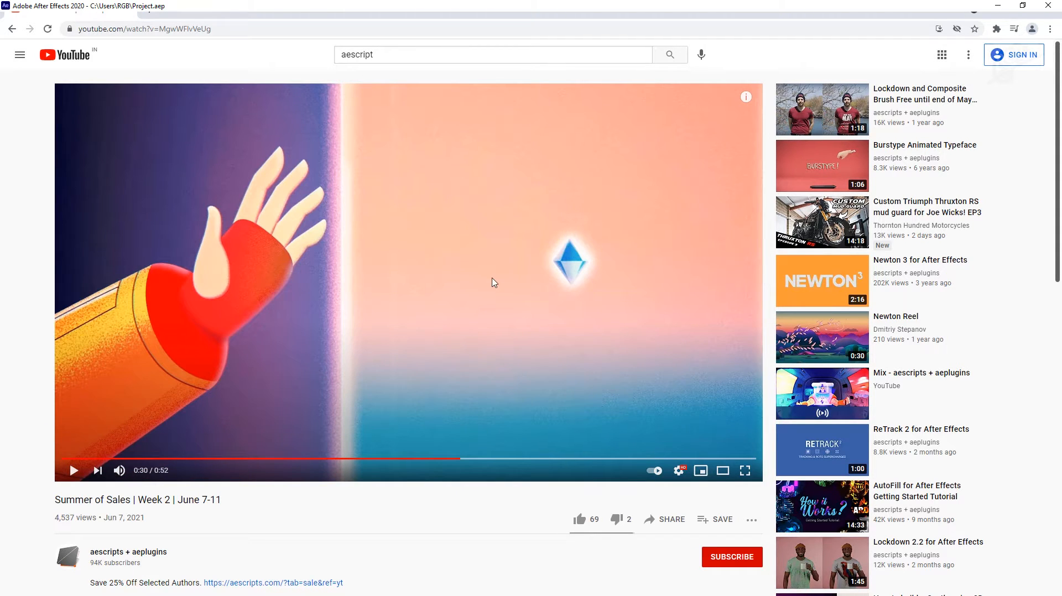
left_click(998, 12)
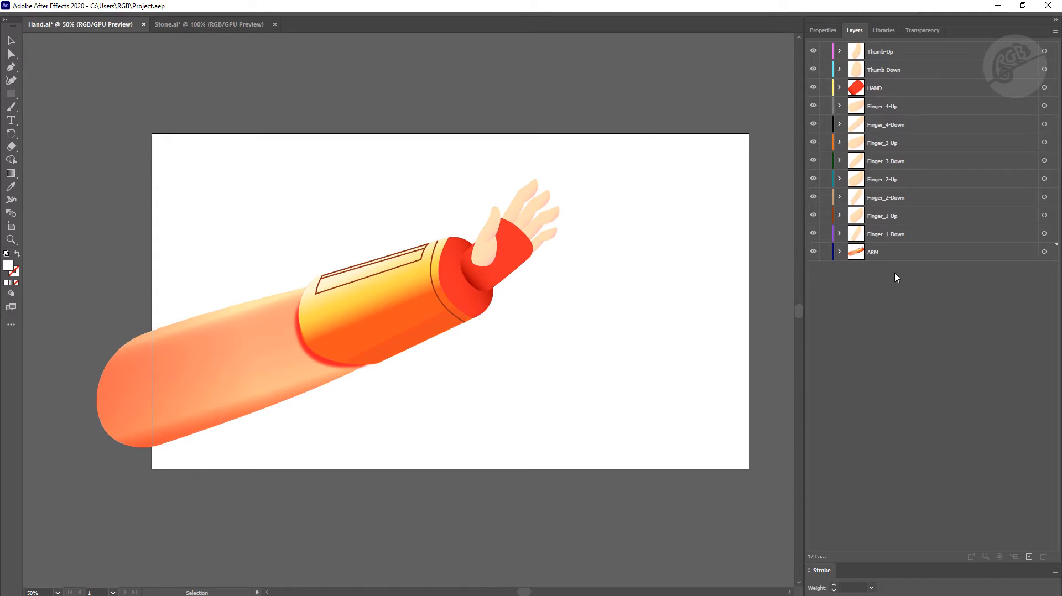
In Hand.ai in Illustrator, toggle the ARM layer's visibility off and on to examine the arm artwork.
left_click(813, 253)
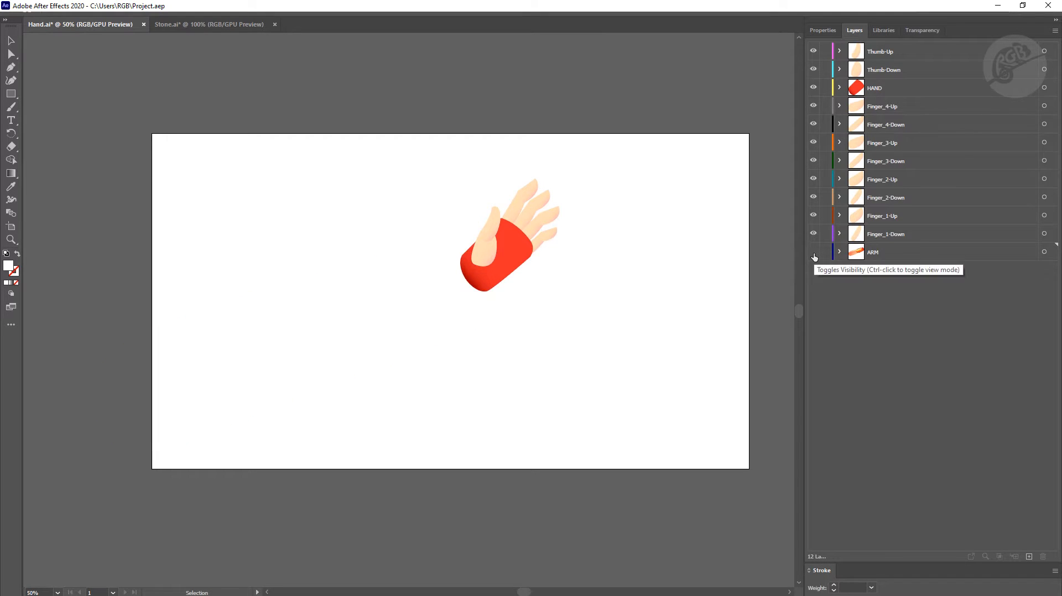
left_click(813, 253)
left_click(814, 252)
left_click(814, 253)
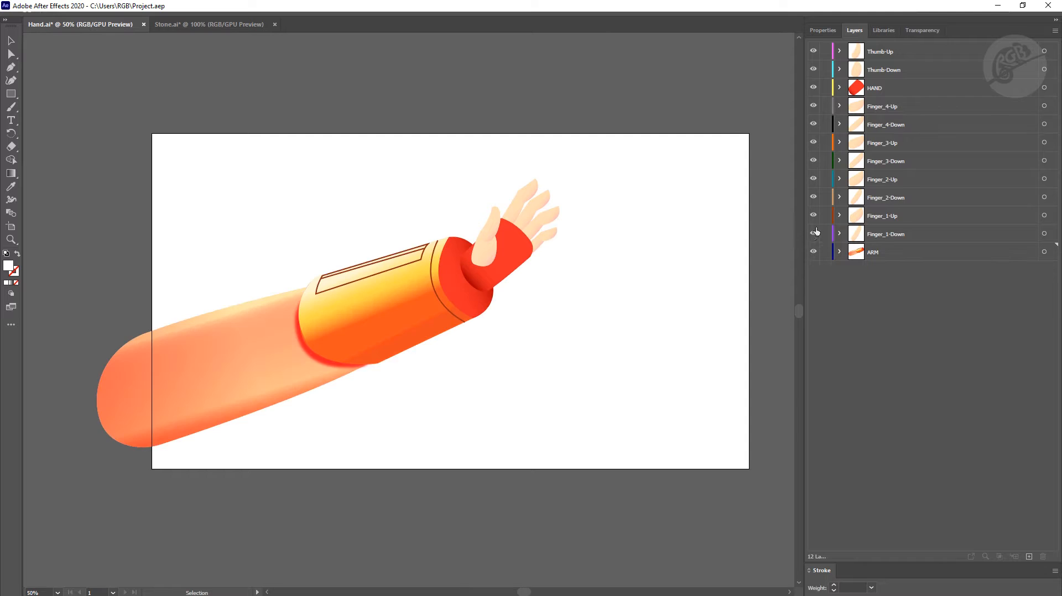
Isolate the ARM layer by hiding all thumb, hand and finger layers, and show the HAND layer again.
left_click(814, 69)
left_click(814, 51)
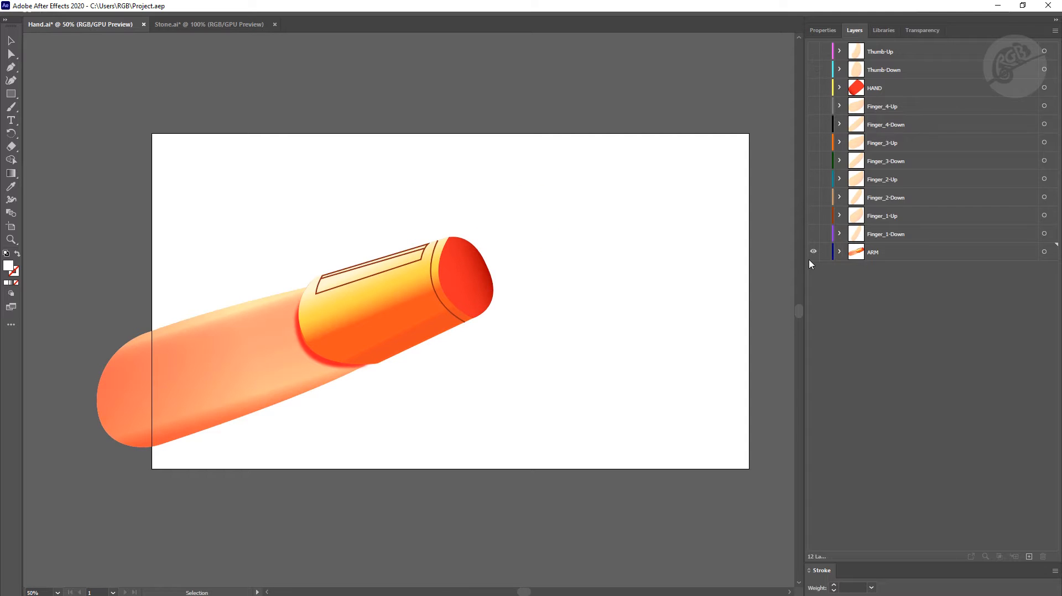
left_click(906, 253)
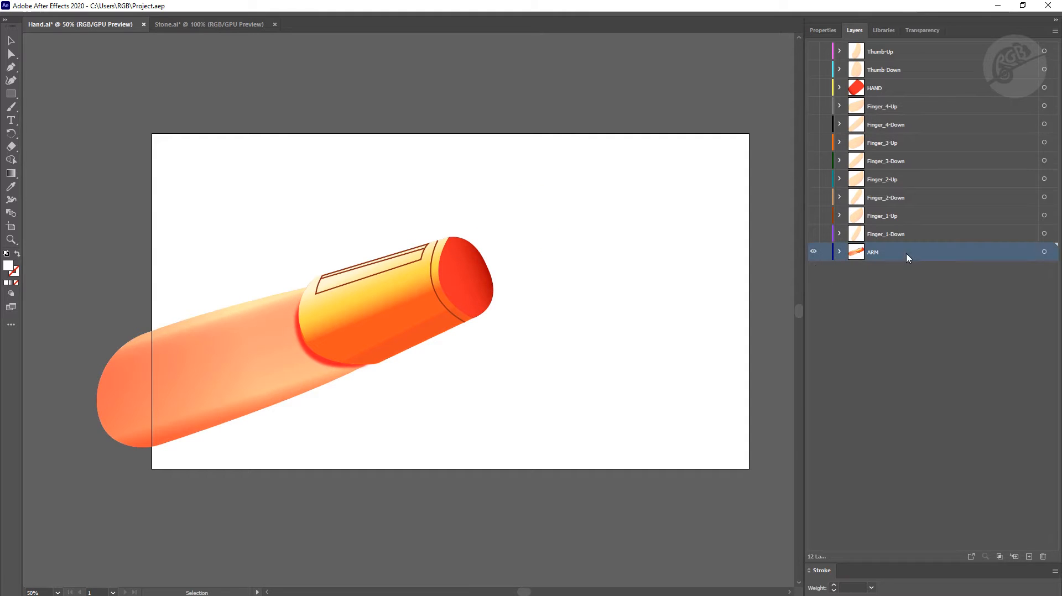
left_click(815, 252)
left_click(816, 252)
left_click(813, 87)
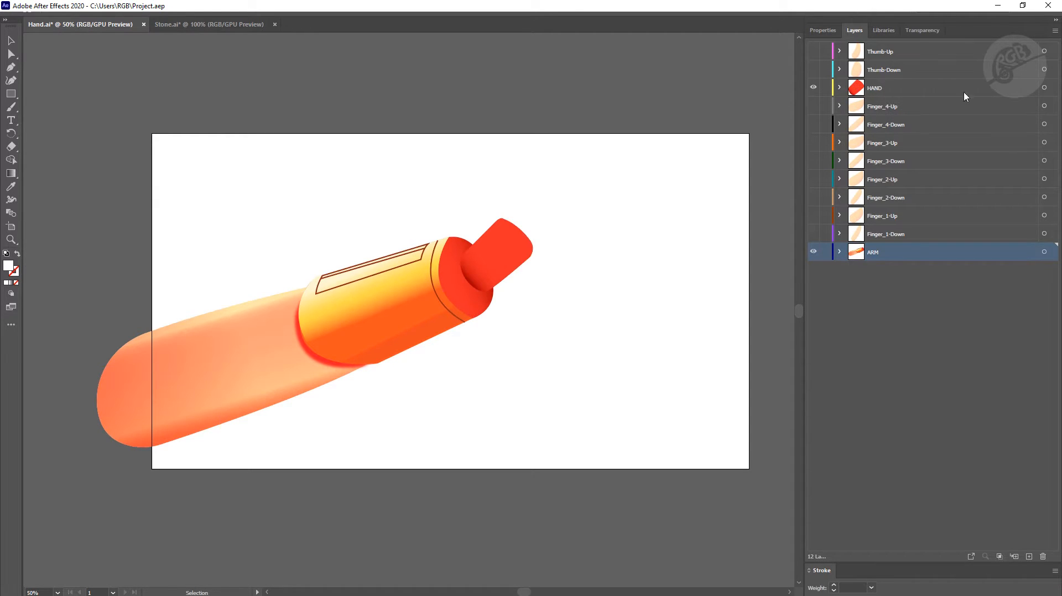
Select the HAND artwork, show the Thumb-Up and Thumb-Down layers, and toggle each to examine the two thumb parts.
left_click(1044, 87)
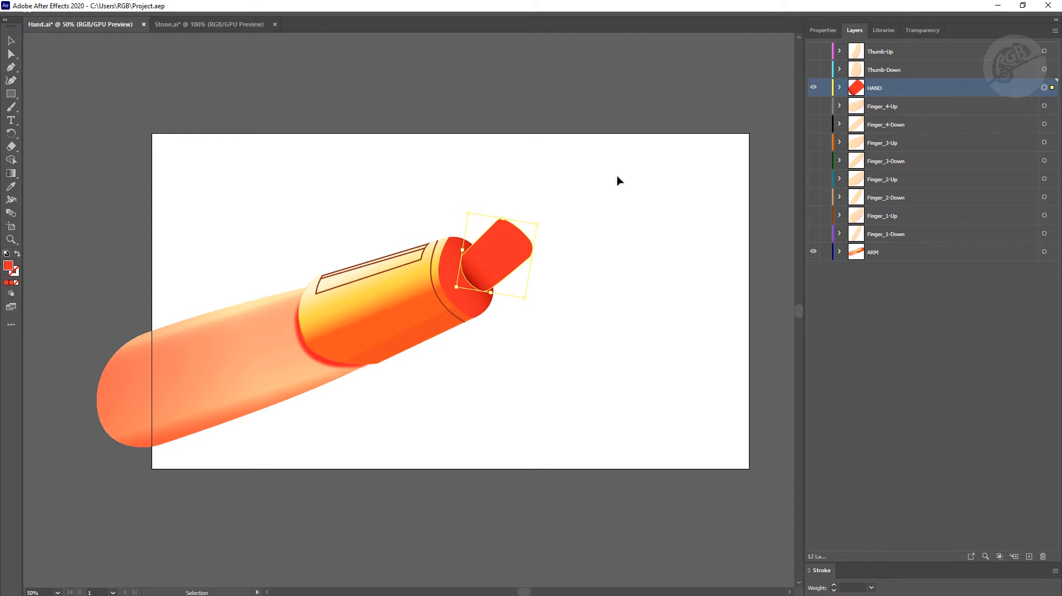
left_click(813, 51)
left_click(813, 69)
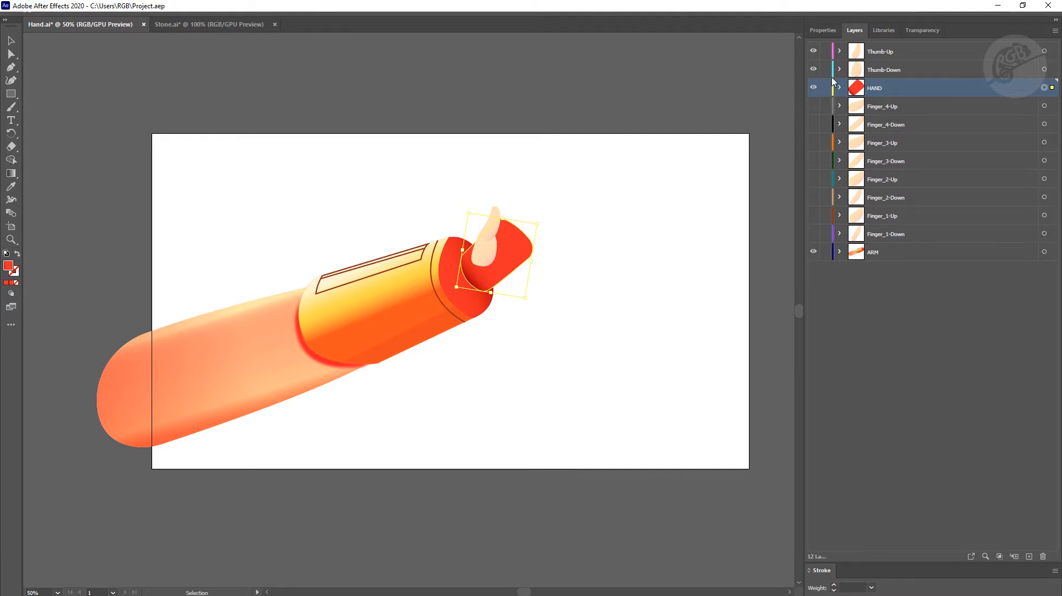
left_click(902, 69)
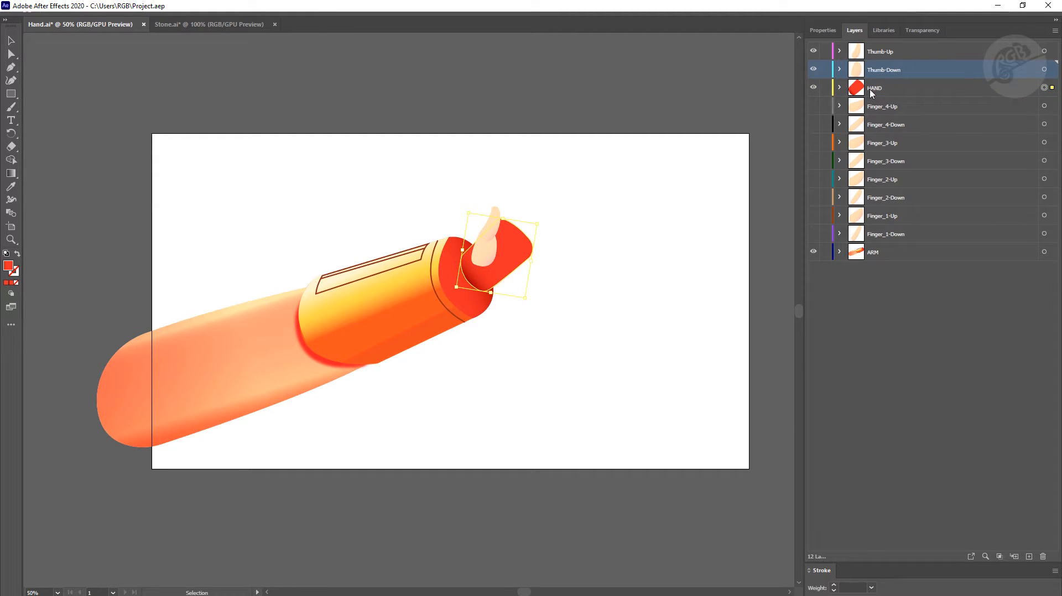
left_click(814, 70)
left_click(814, 71)
left_click(815, 69)
left_click(814, 70)
left_click(813, 51)
left_click(813, 51)
Show all the Finger_1 to Finger_4 layers again and examine the thumb artwork by selecting and deselecting it.
left_click(813, 106)
left_click(813, 125)
left_click(812, 142)
left_click(814, 160)
left_click(813, 233)
left_click(487, 235)
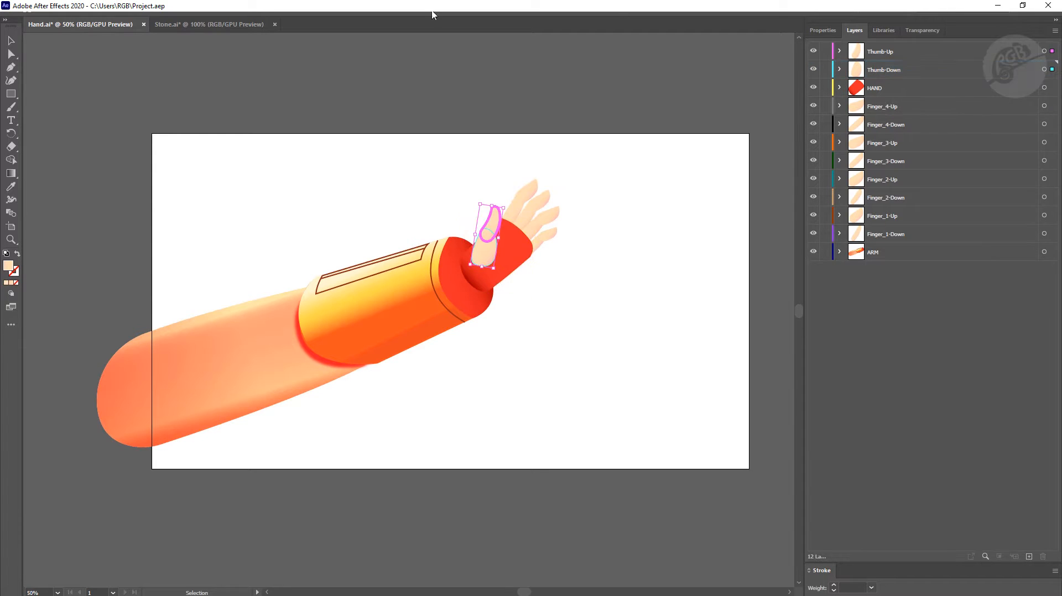
left_click(184, 72)
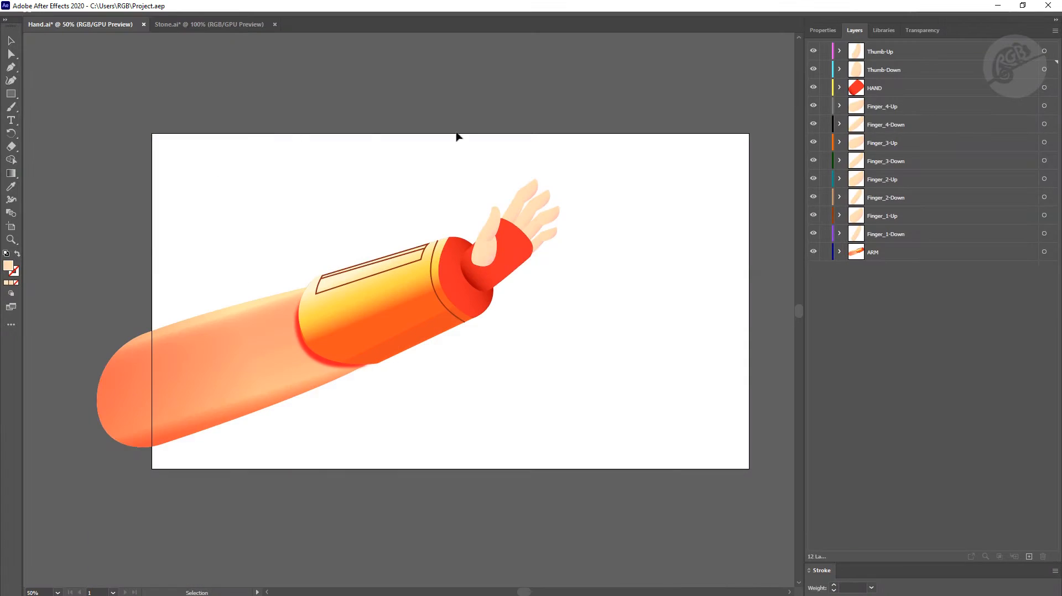
Open the Stone.ai document, hide its glares and Lines layers, and select the Crystal layer's artwork to examine its shapes.
left_click(215, 28)
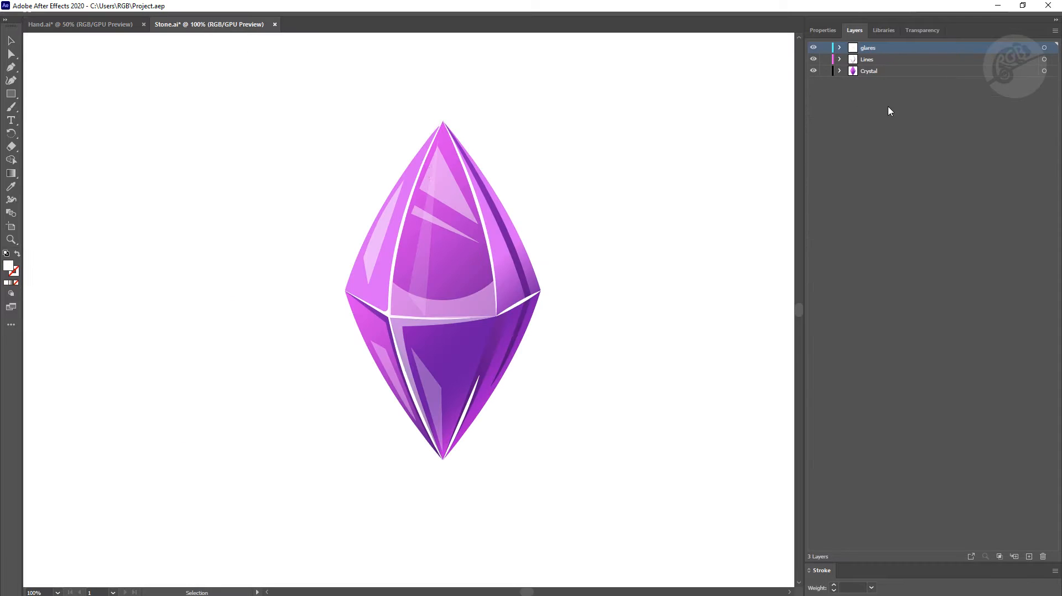
left_click(813, 48)
left_click(813, 60)
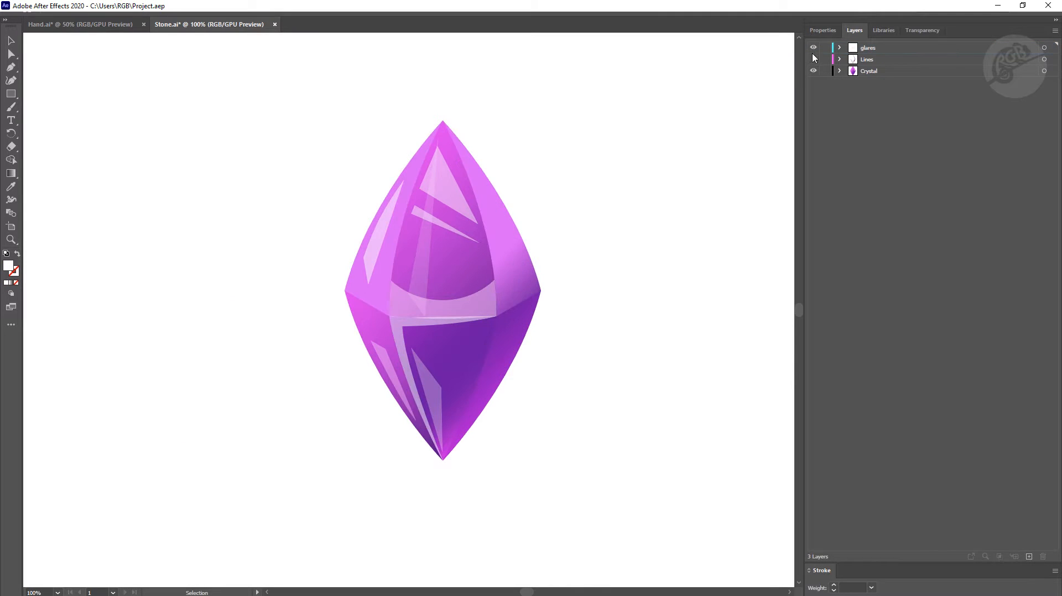
left_click(911, 74)
left_click(1044, 70)
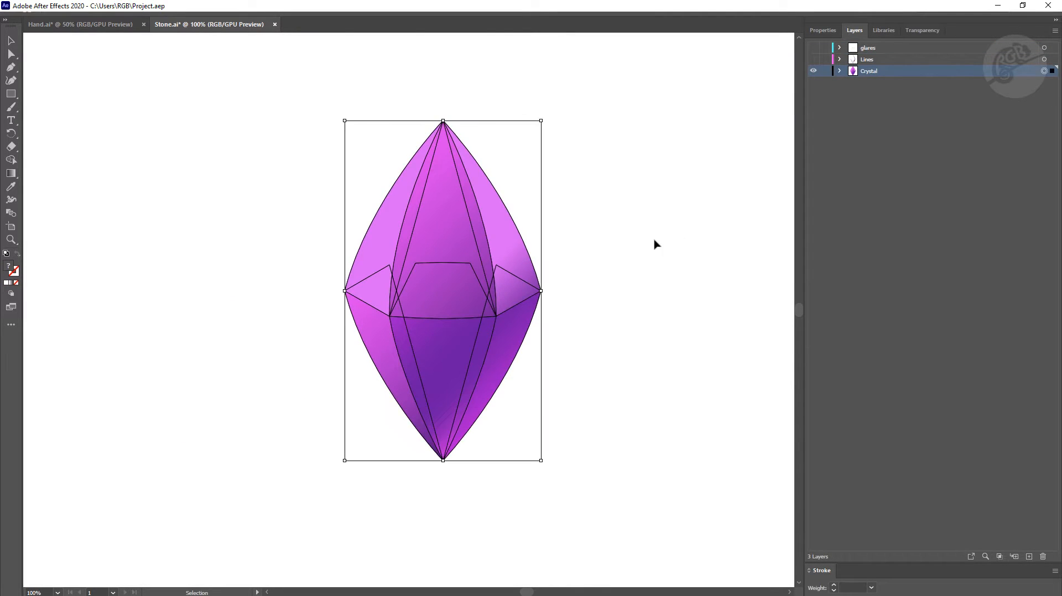
Toggle the Crystal layer's visibility, and show the Lines and glares layers again to examine how the stone is built.
left_click(896, 63)
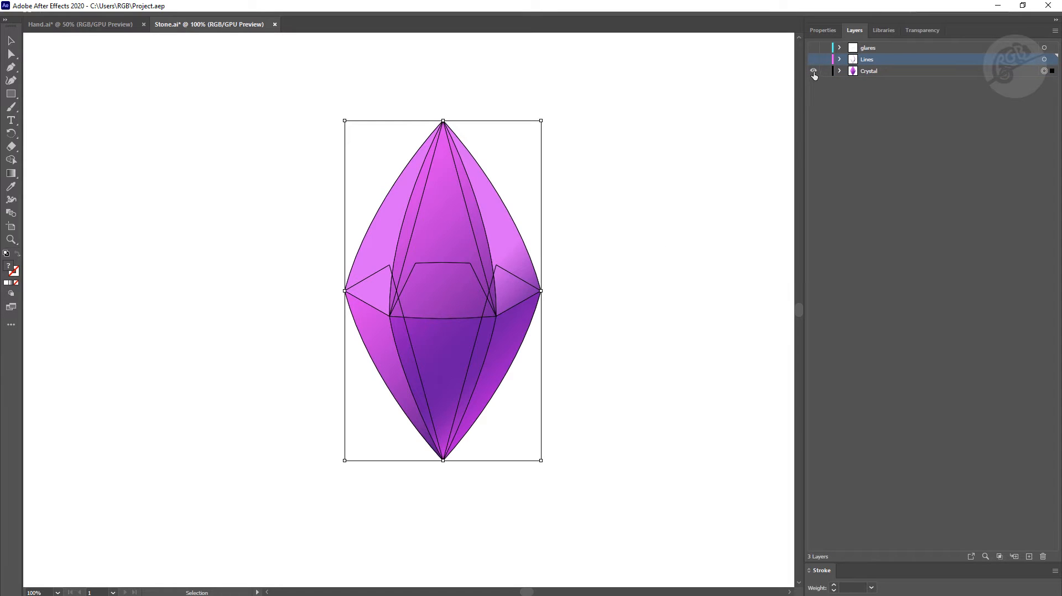
left_click(814, 71)
left_click(813, 71)
left_click(814, 58)
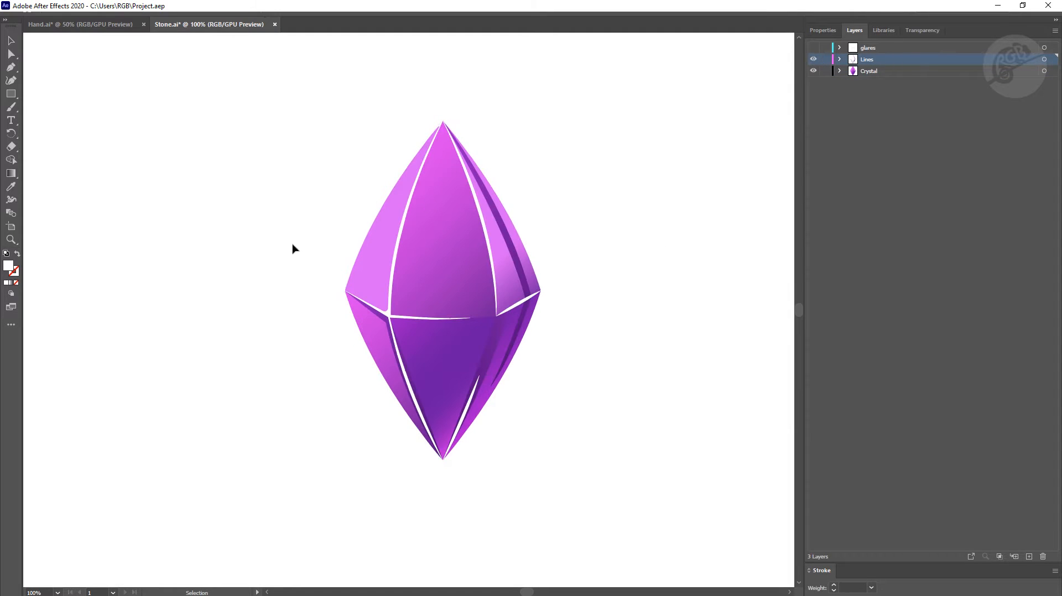
left_click(814, 47)
left_click(883, 49)
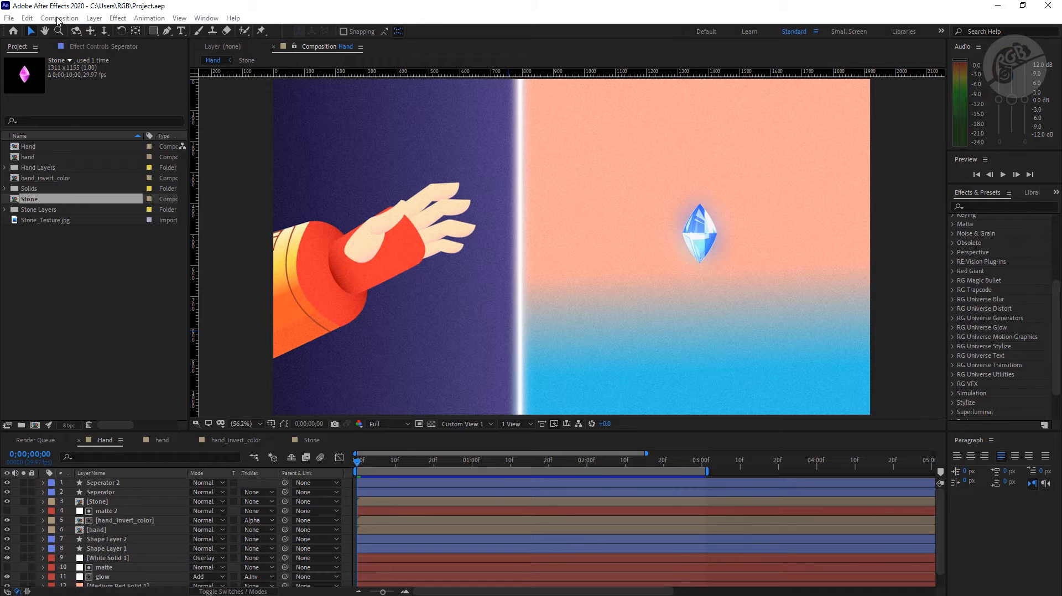
Create a new empty project in After Effects.
left_click(9, 17)
mouse_move(66, 33)
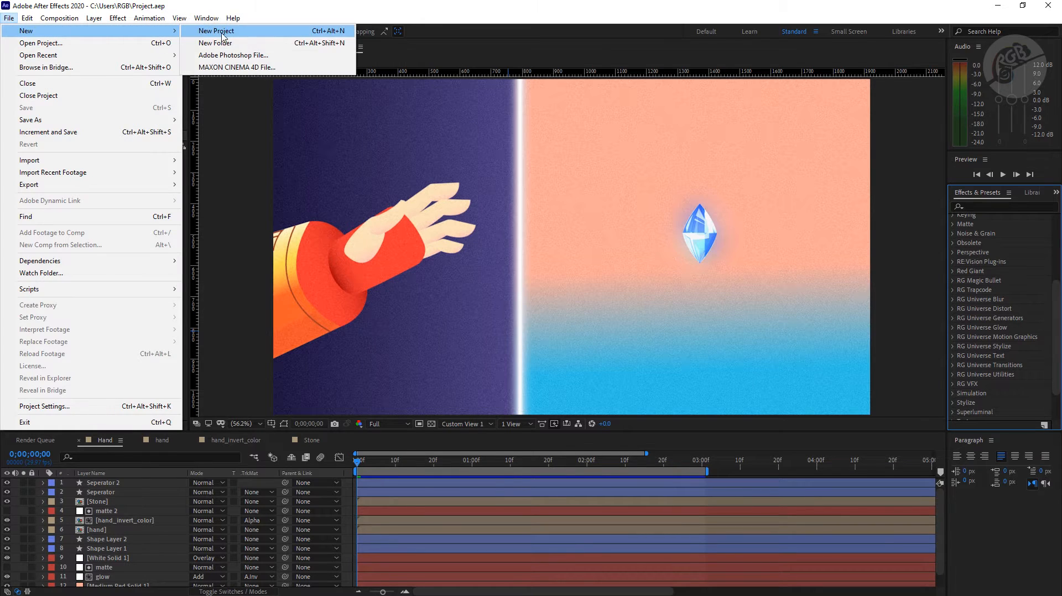
left_click(227, 32)
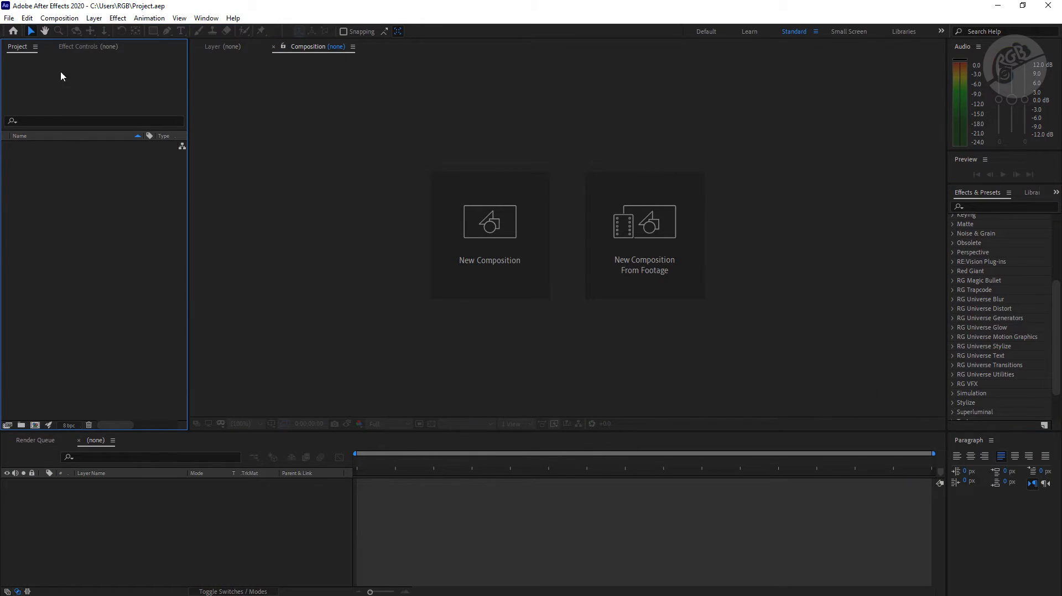
Import Hand.ai from the Graphics folder as Composition - Retain Layer Sizes.
double_click(44, 175)
left_click(336, 191)
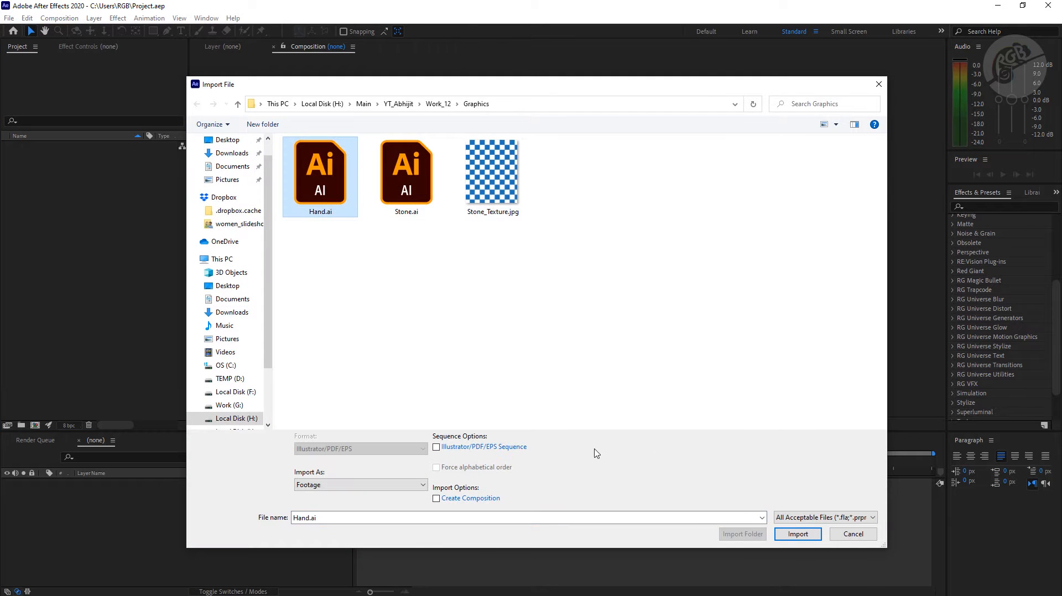
left_click(357, 485)
left_click(321, 505)
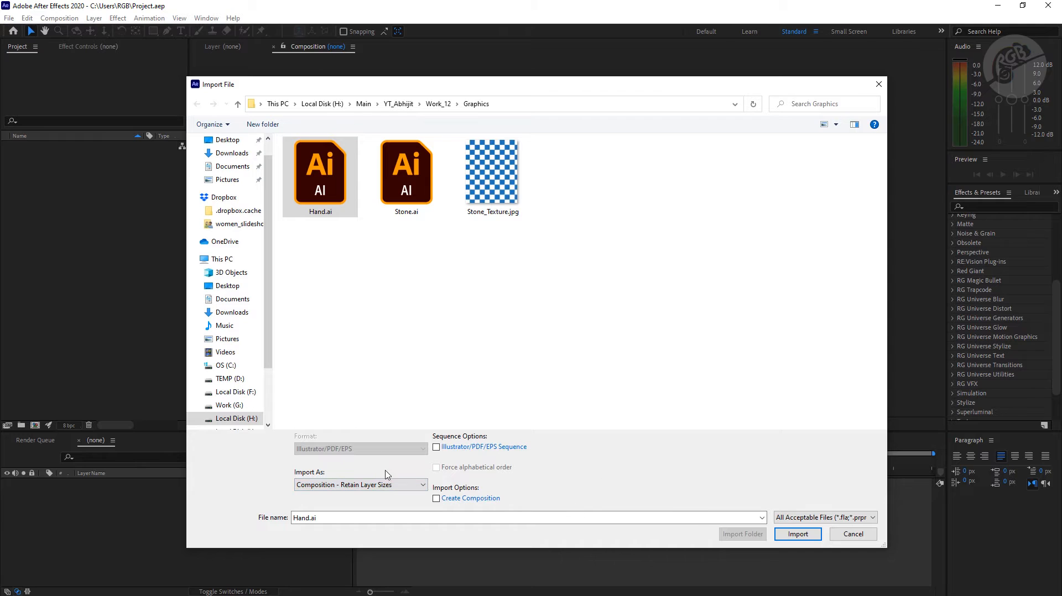
left_click(797, 533)
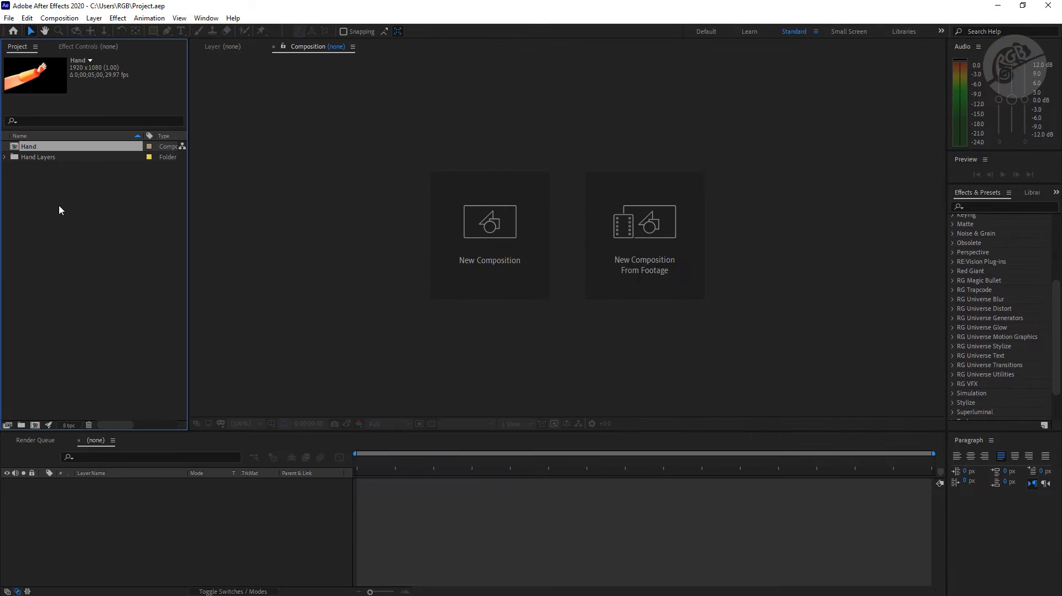
Import Stone.ai from the Graphics folder as Composition - Retain Layer Sizes.
double_click(108, 257)
left_click(407, 177)
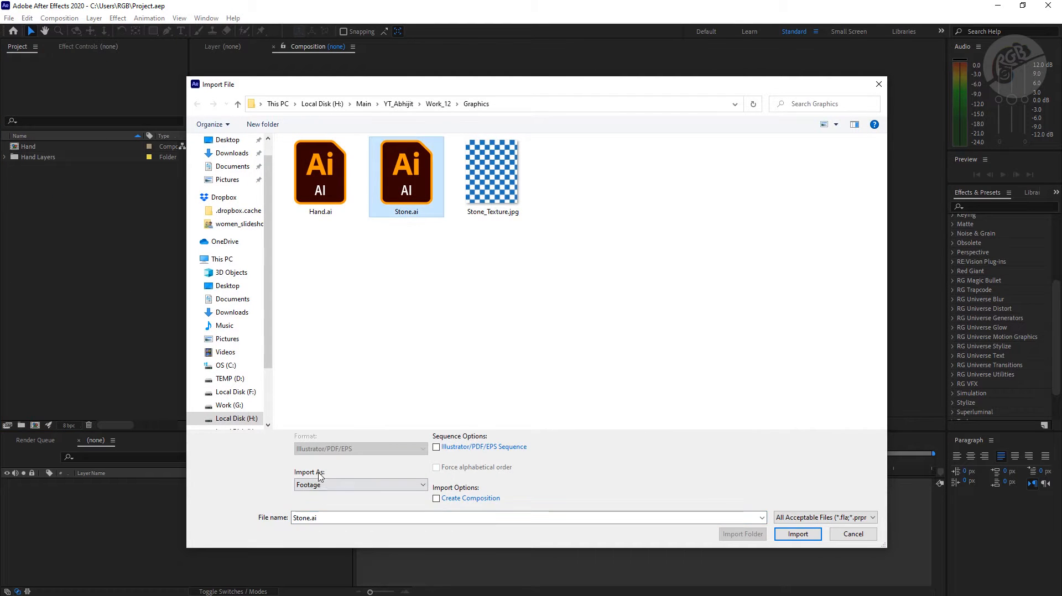
left_click(320, 485)
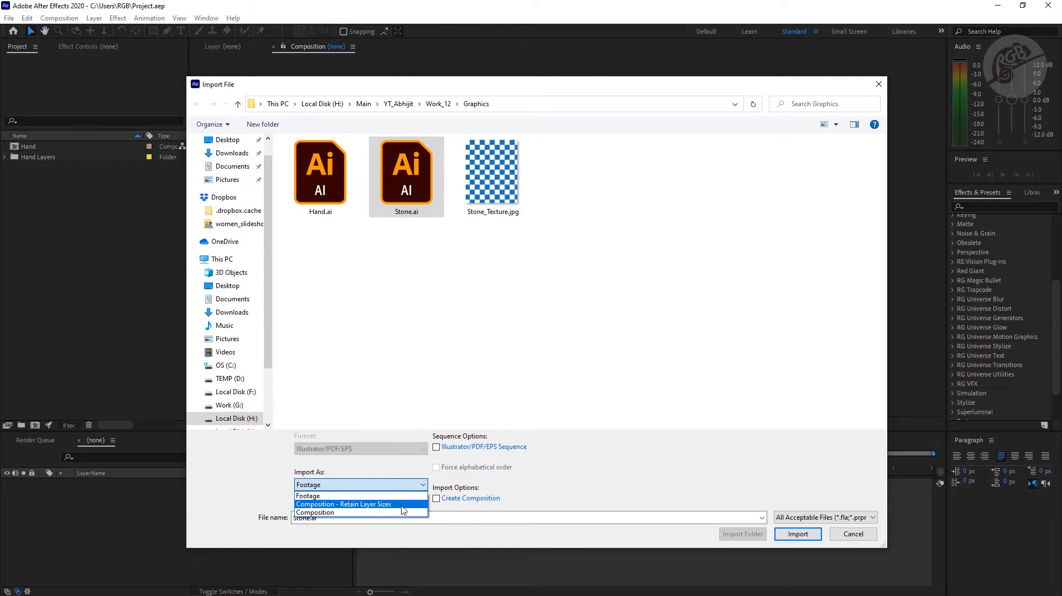
left_click(401, 504)
left_click(798, 534)
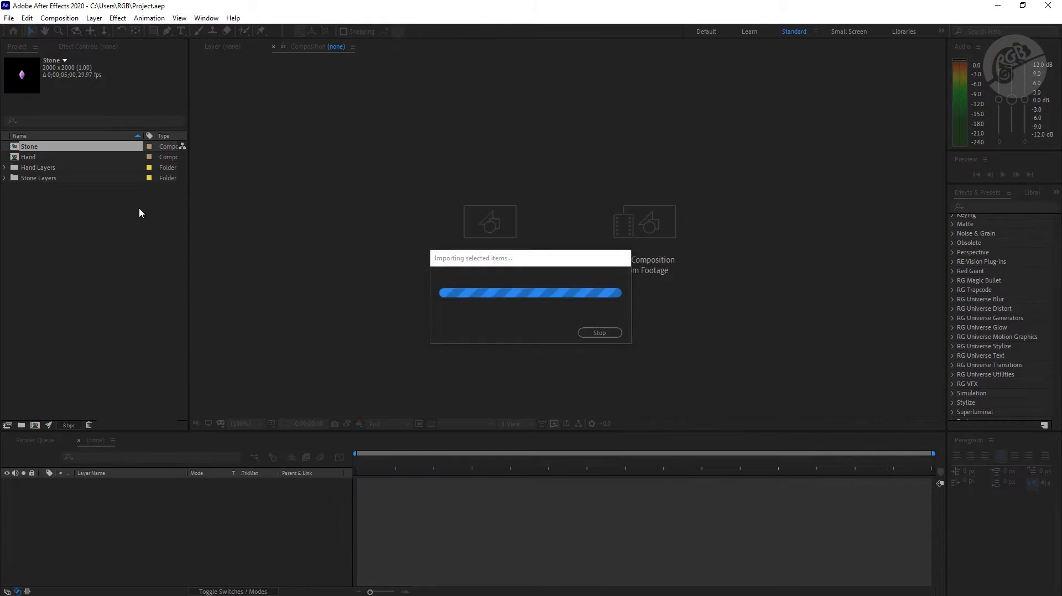
Import Stone_Texture.jpg from the Graphics folder as footage.
key("ctrl+i")
left_click(492, 175)
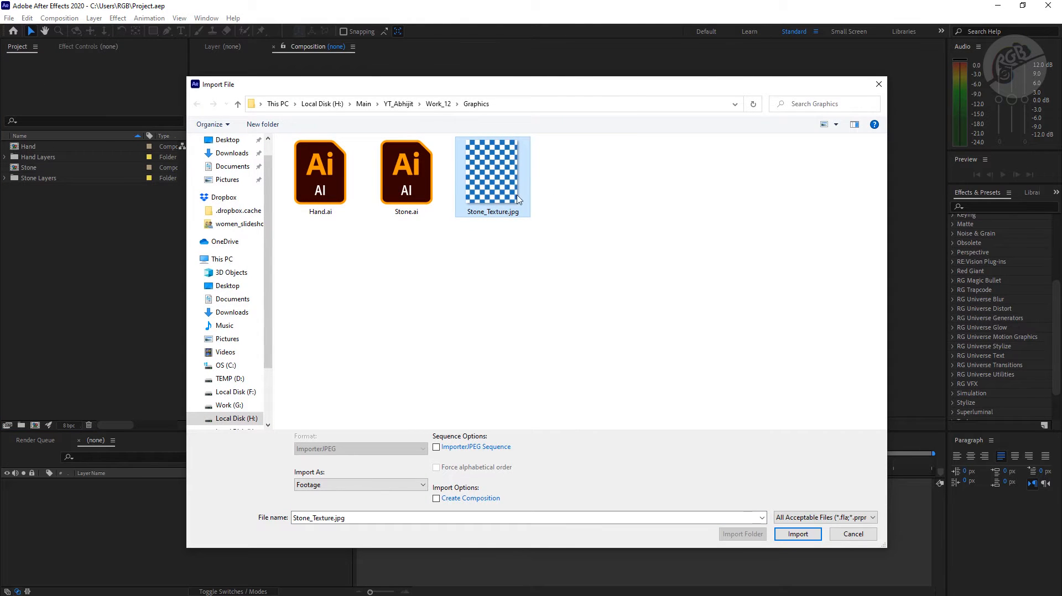
left_click(798, 533)
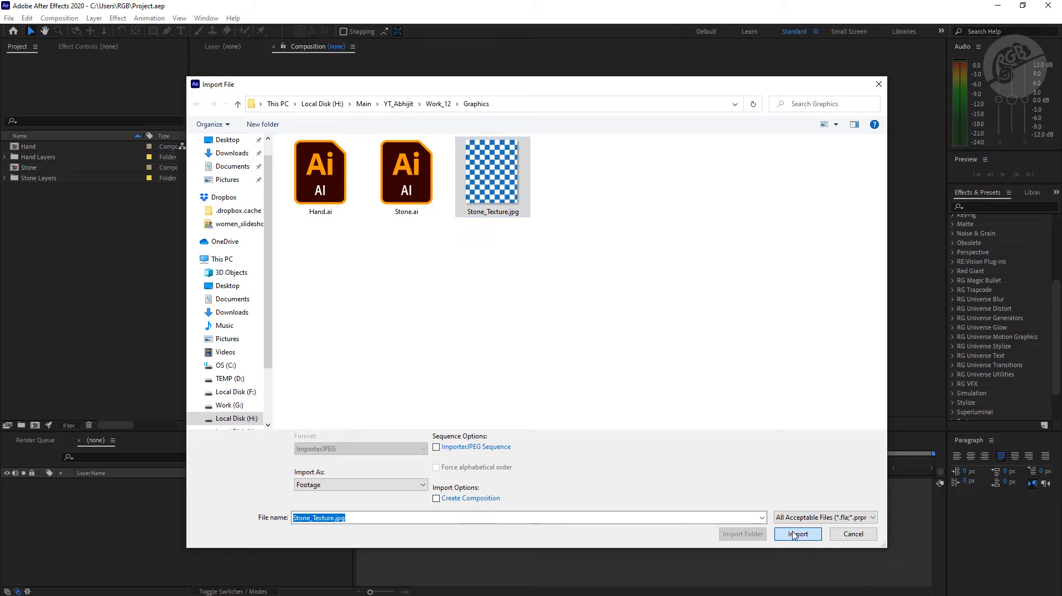
left_click(76, 277)
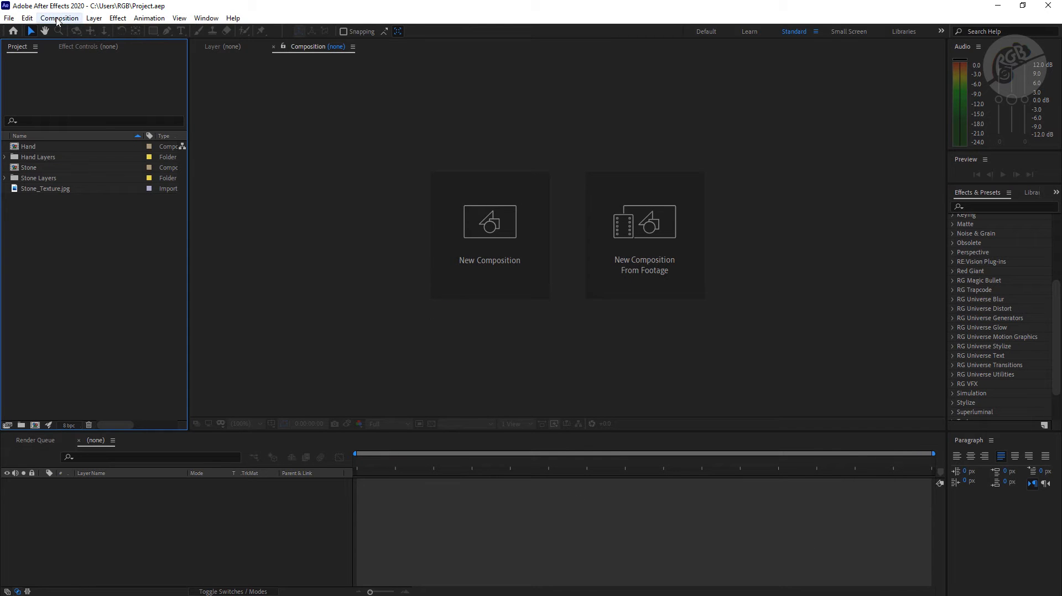
Create a new 1920 x 1080 px composition named Comp 1 at 29.97 fps with a 5-second duration.
left_click(59, 18)
left_click(74, 32)
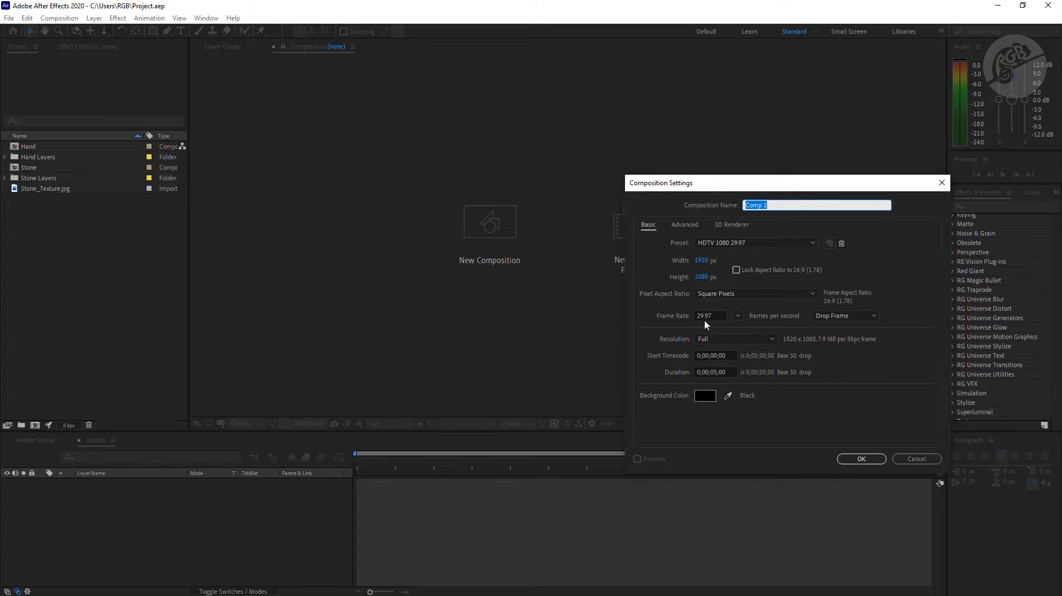
left_click(861, 458)
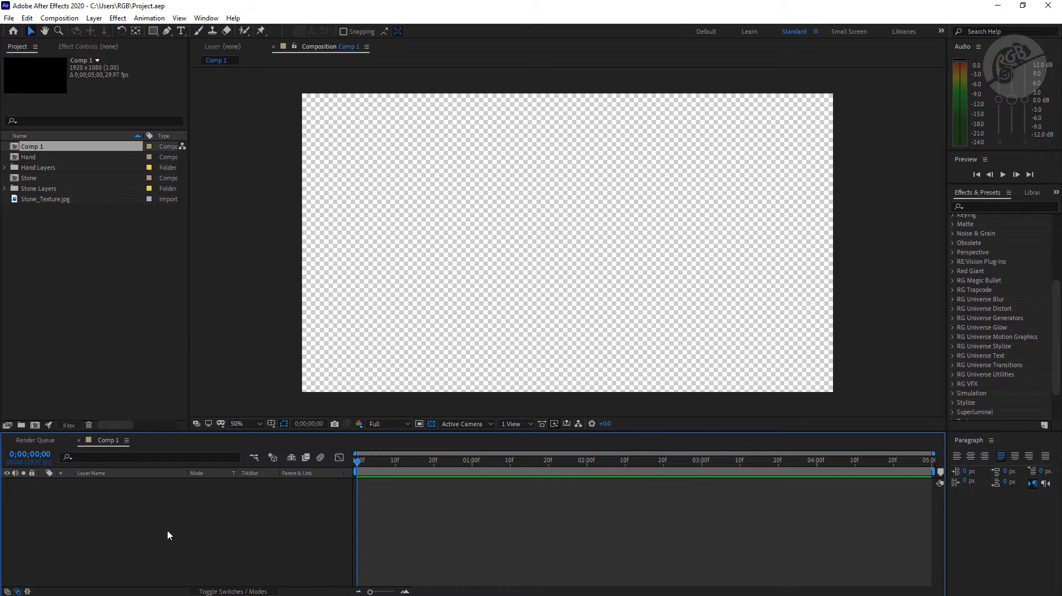
Add a white 1920 x 1080 px solid layer named Blue to Comp 1.
right_click(133, 520)
mouse_move(216, 399)
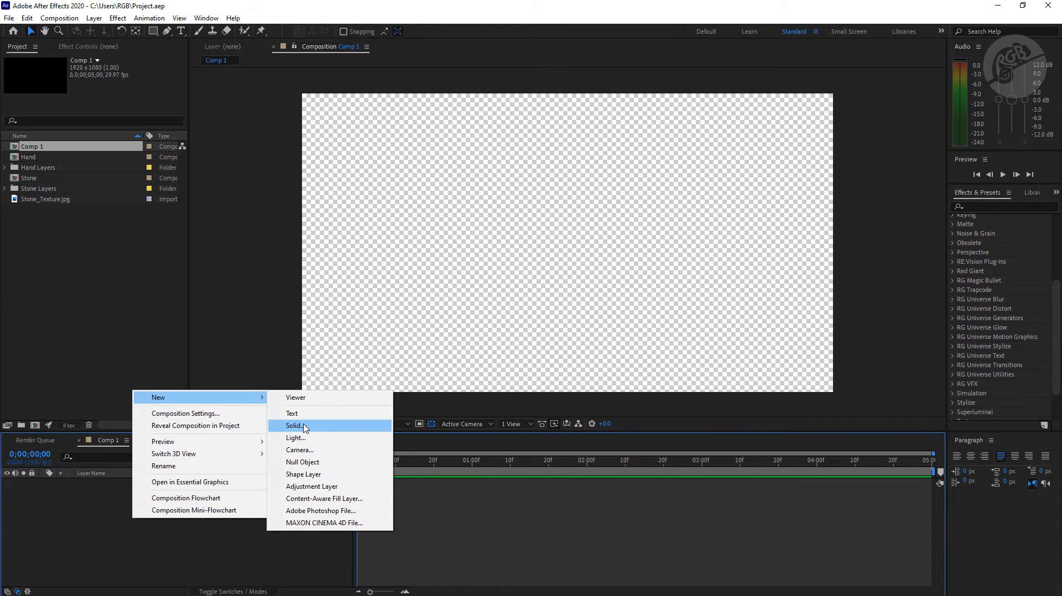
left_click(303, 426)
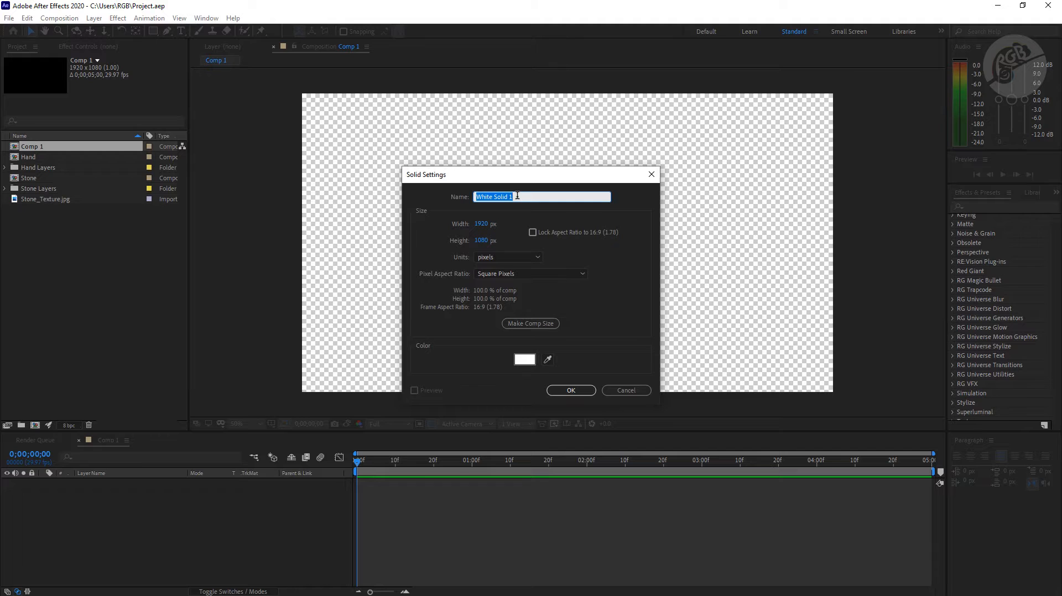
type("Blue")
key("Return")
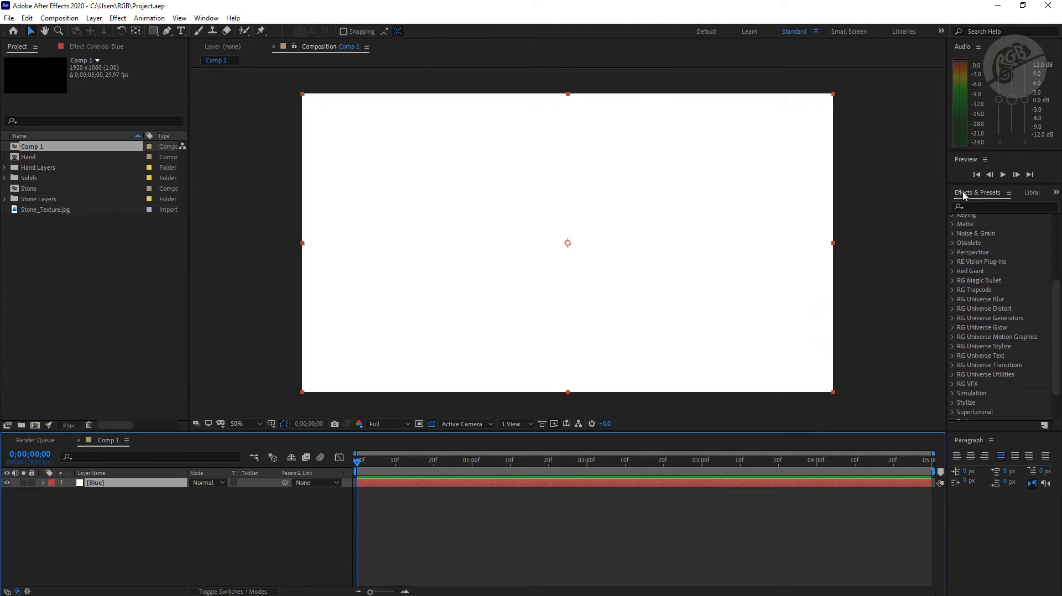
Apply Gradient Ramp to the Blue layer, with its start at the left edge's midpoint (0, 544) and end near the centre (960, 534).
left_click(987, 204)
type("ramp")
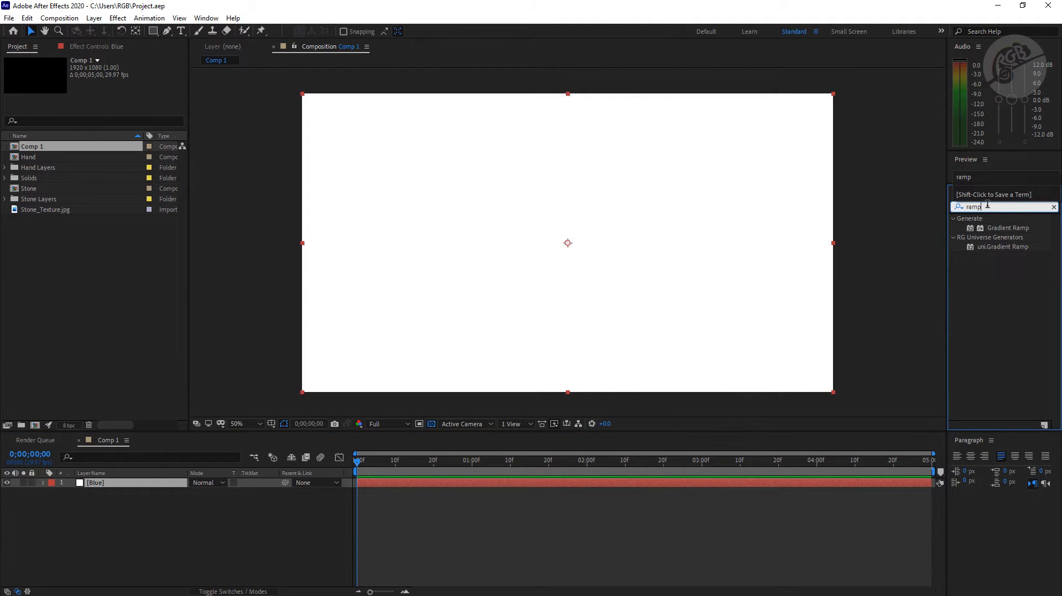
left_click_drag(1011, 232, 116, 485)
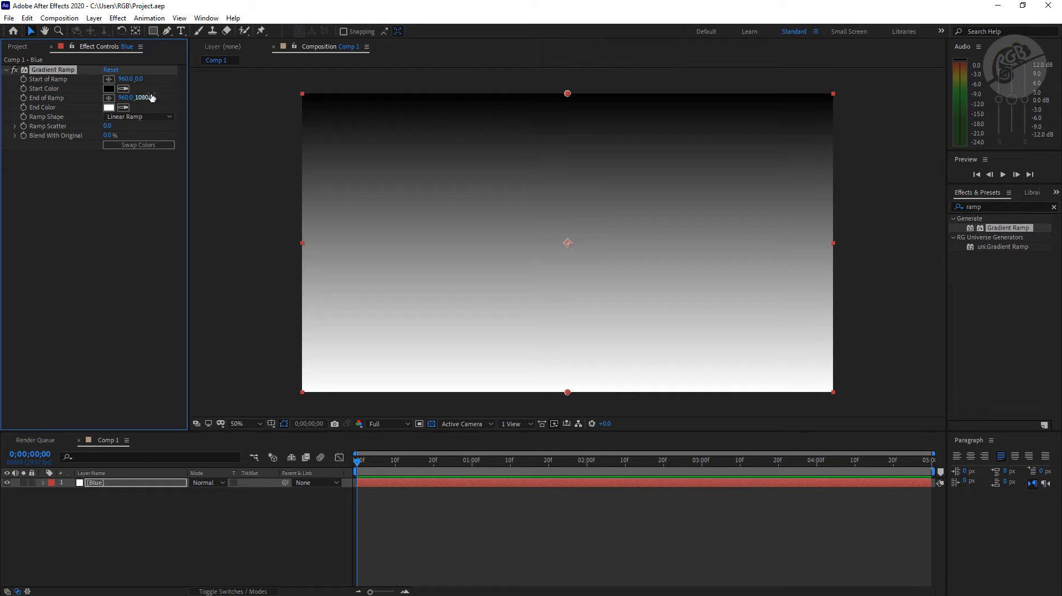
left_click_drag(568, 94, 302, 244)
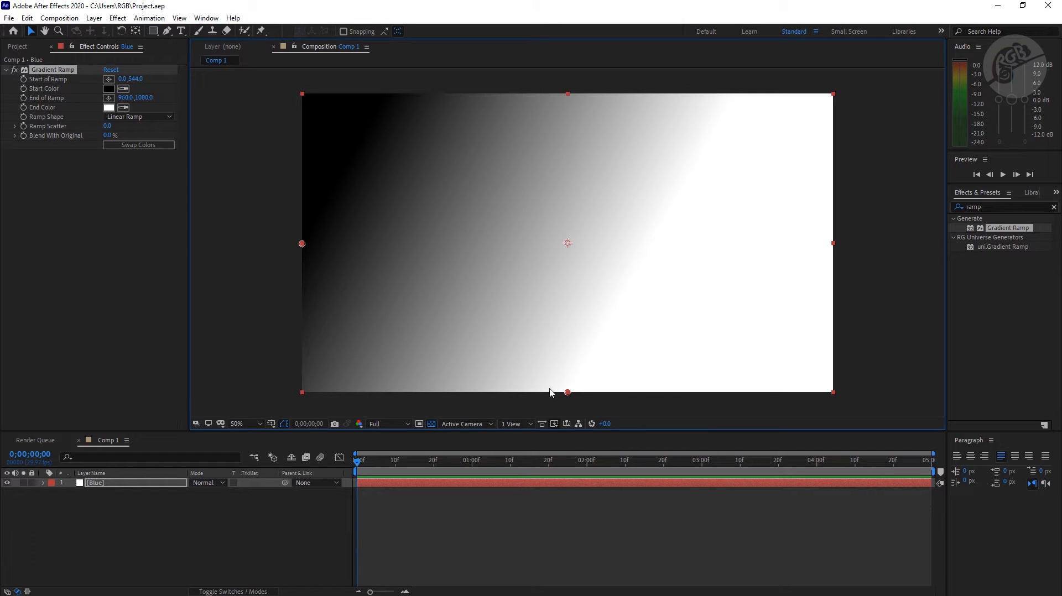
left_click_drag(568, 392, 567, 242)
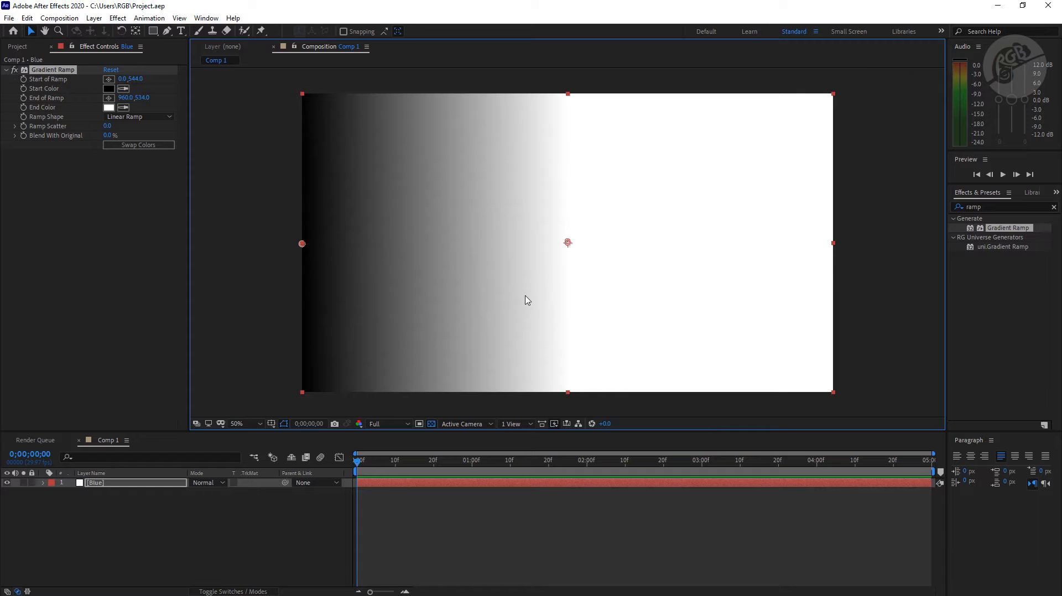
Set the Blue layer's Gradient Ramp start color to a very dark purple, 0E0421.
left_click(109, 89)
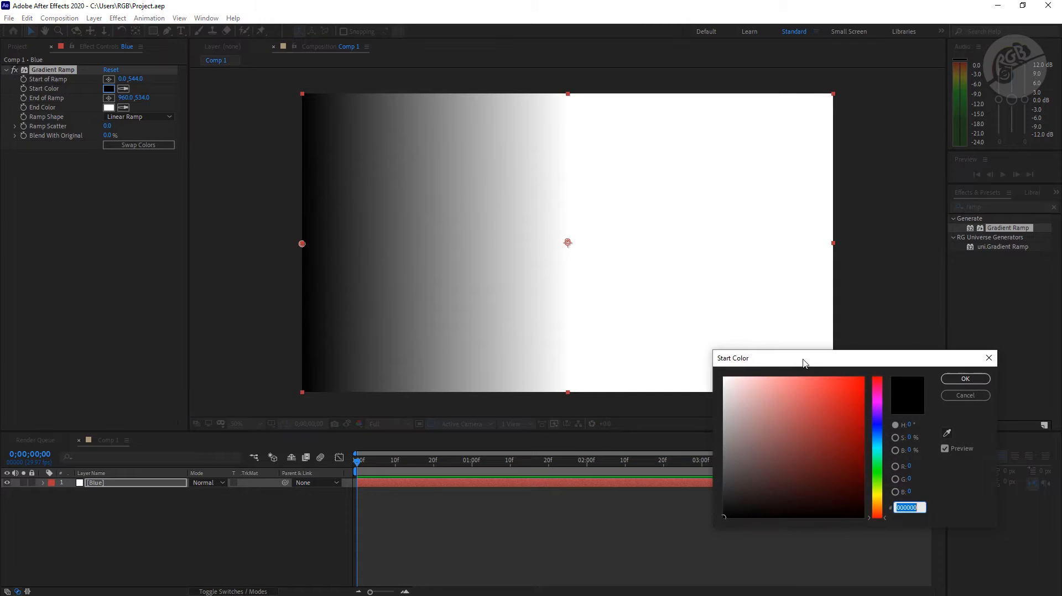
left_click(875, 427)
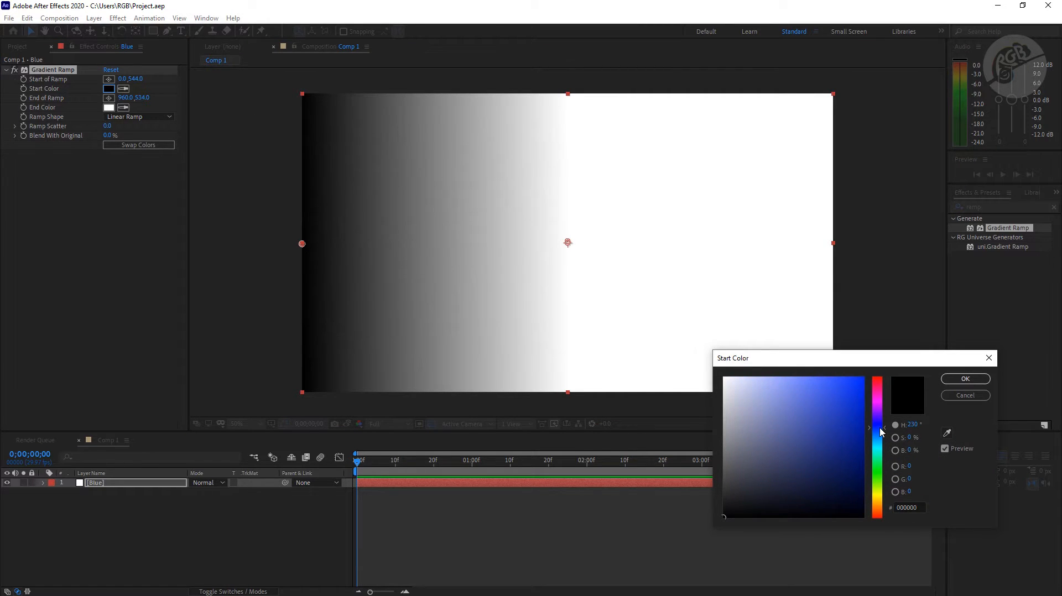
left_click_drag(881, 432, 884, 420)
left_click_drag(836, 485, 844, 497)
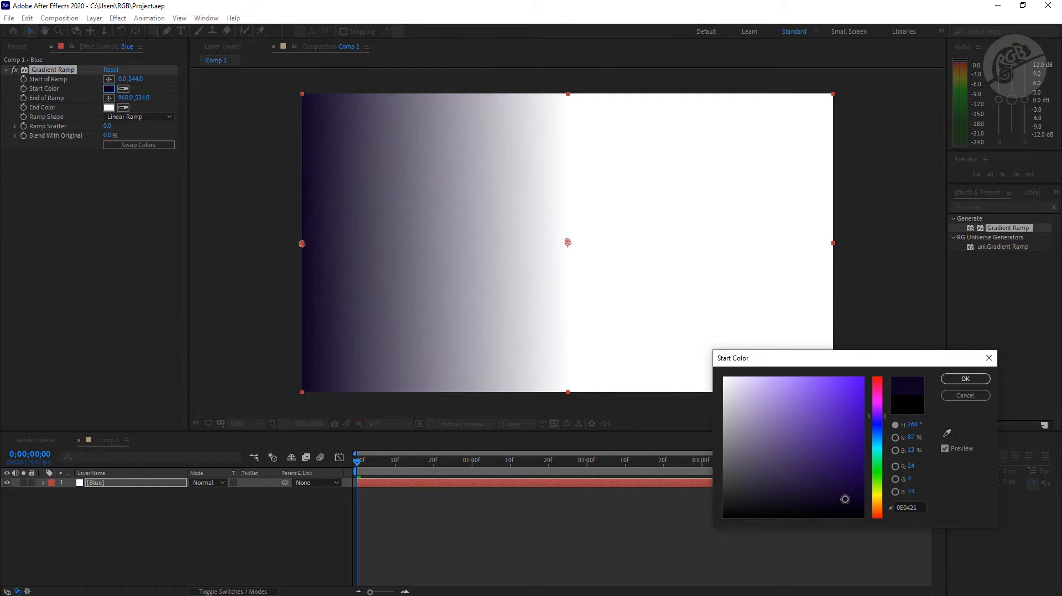
left_click(965, 379)
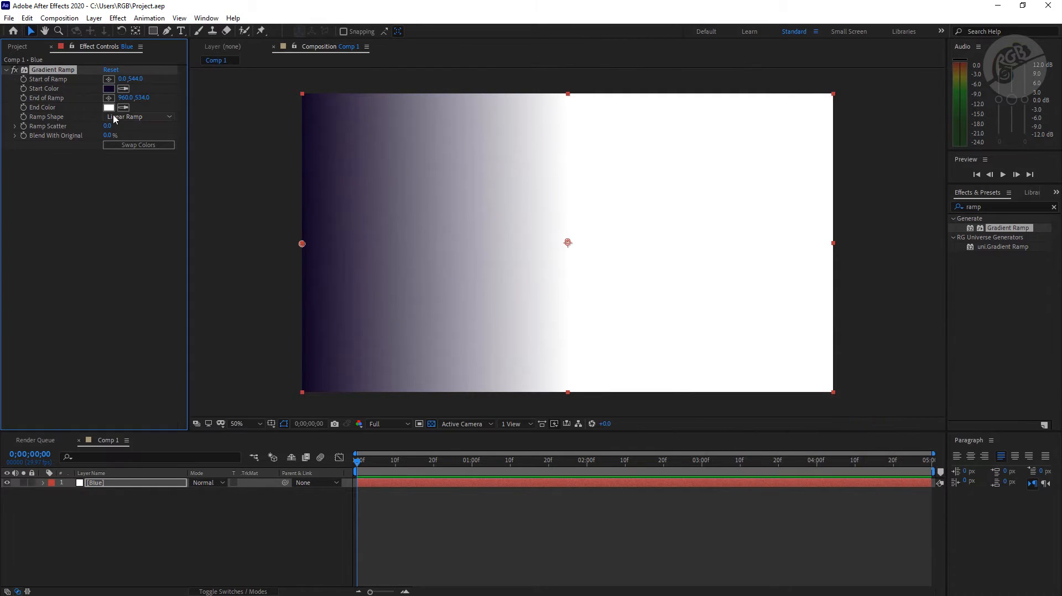
Set the Blue layer's Gradient Ramp end color to a medium purple.
left_click(109, 108)
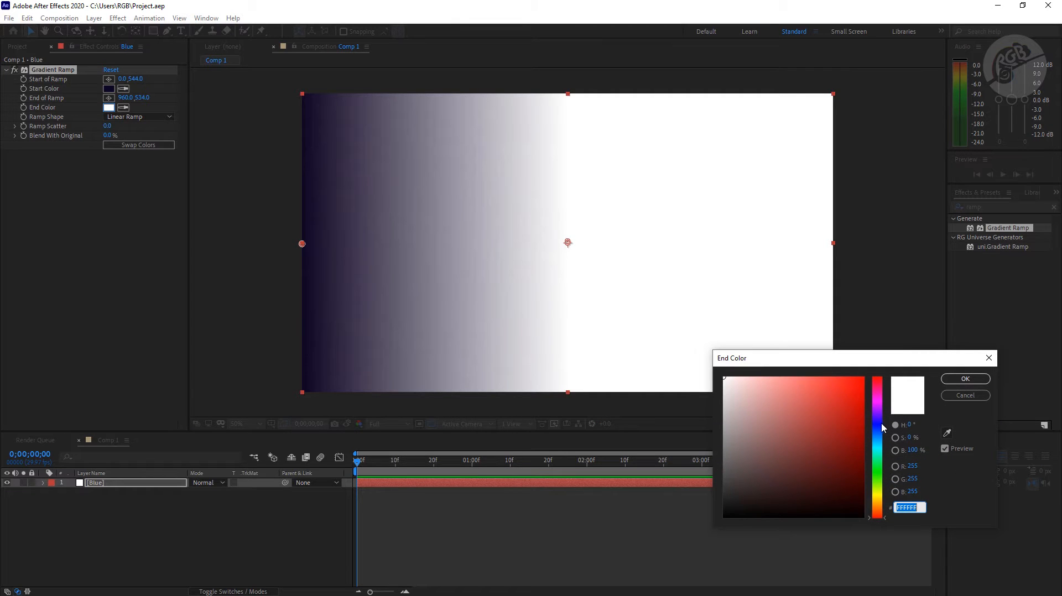
left_click_drag(882, 429, 798, 409)
left_click(966, 379)
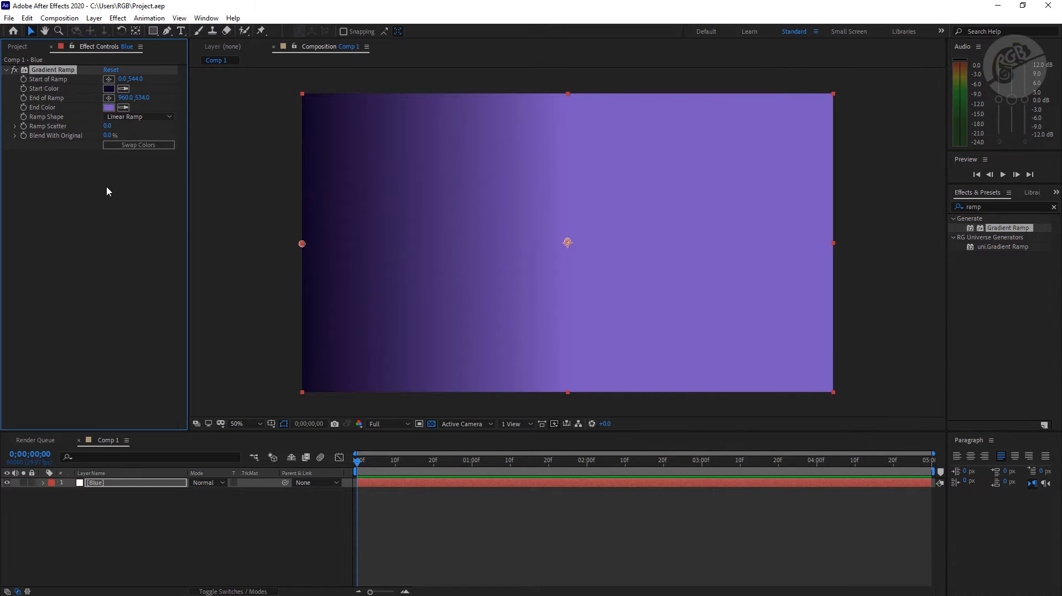
Add a white 1920 x 1080 px solid named Peach above Blue and apply the Gradient Ramp effect to it.
right_click(116, 521)
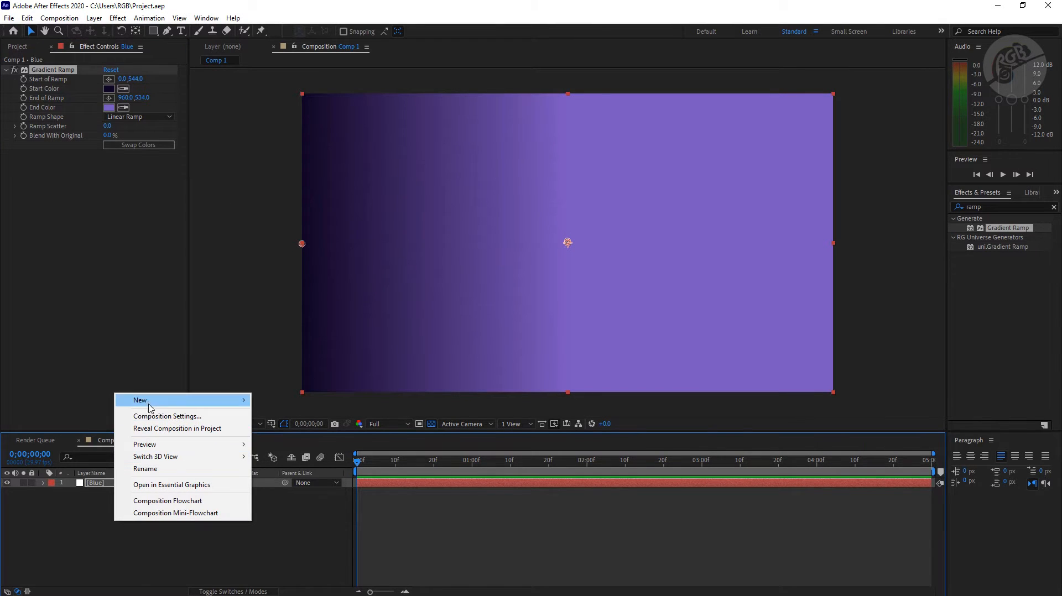
mouse_move(150, 401)
left_click(275, 430)
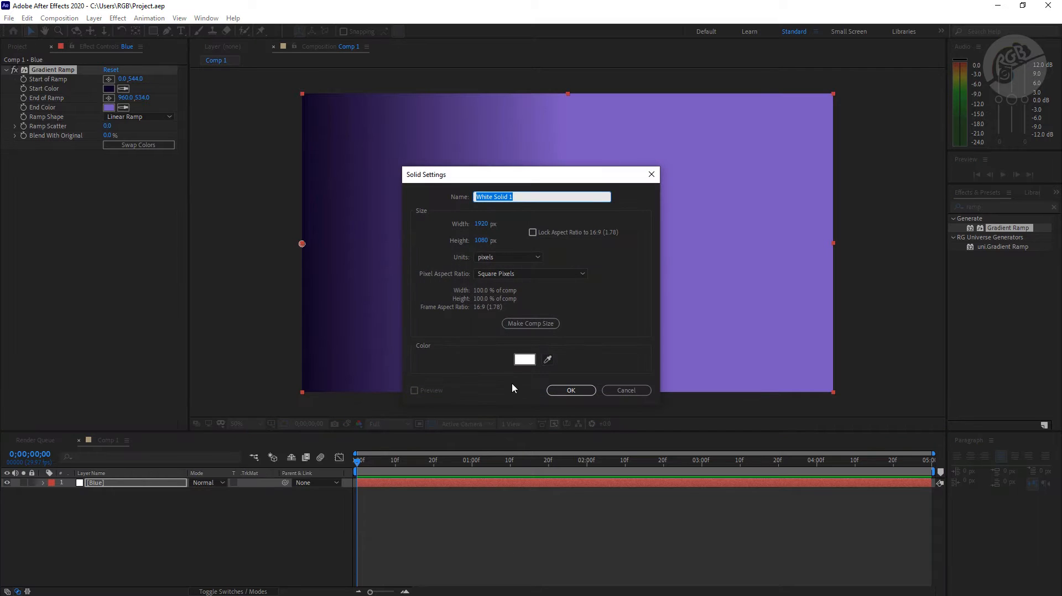
type("Peach")
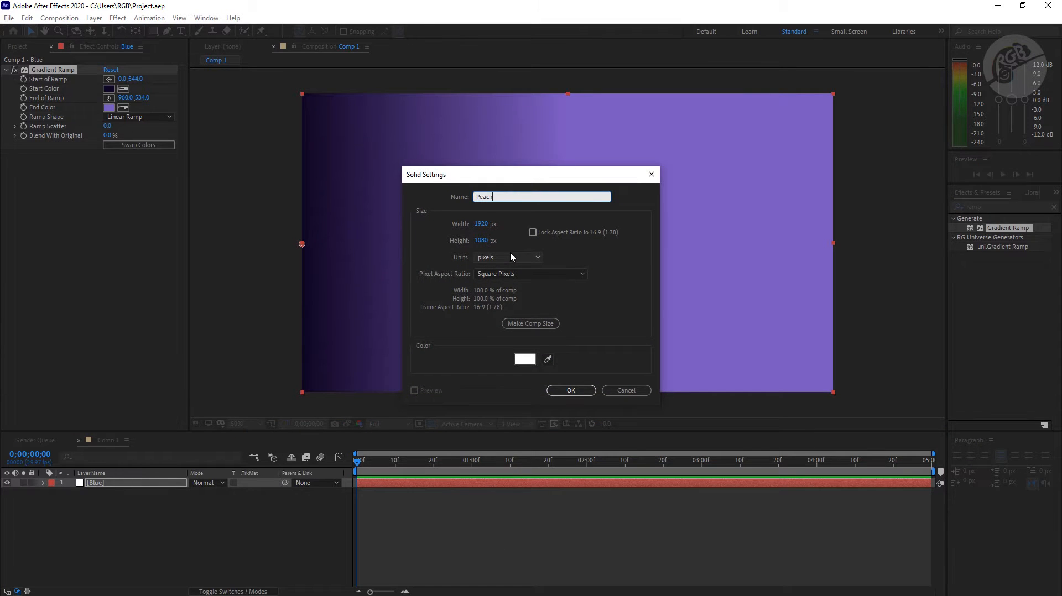
key("Return")
left_click_drag(1016, 232, 132, 488)
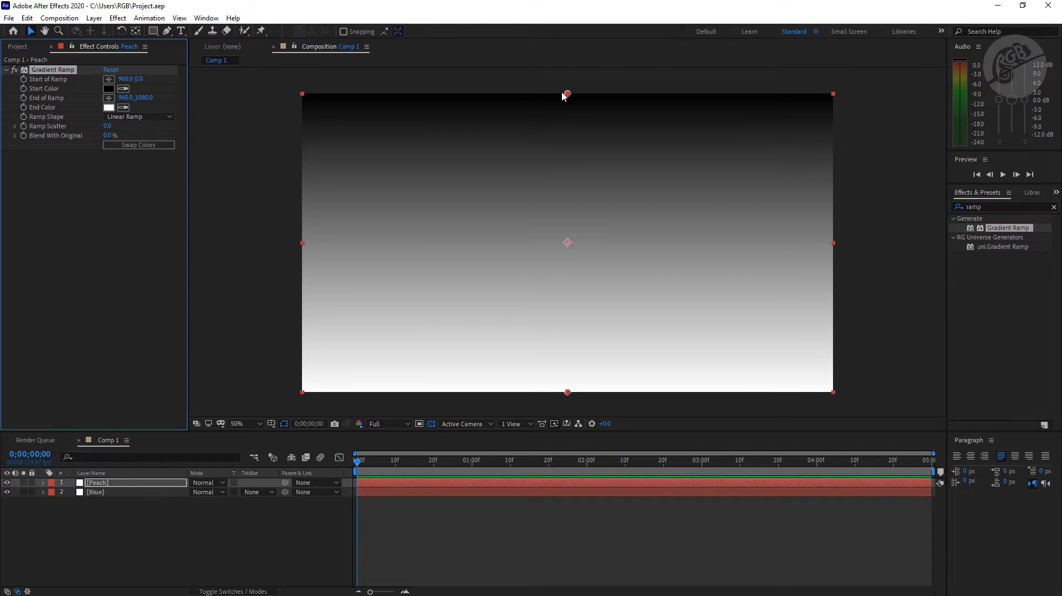
Set the Peach layer's Gradient Ramp start color to a light peach orange.
left_click(108, 90)
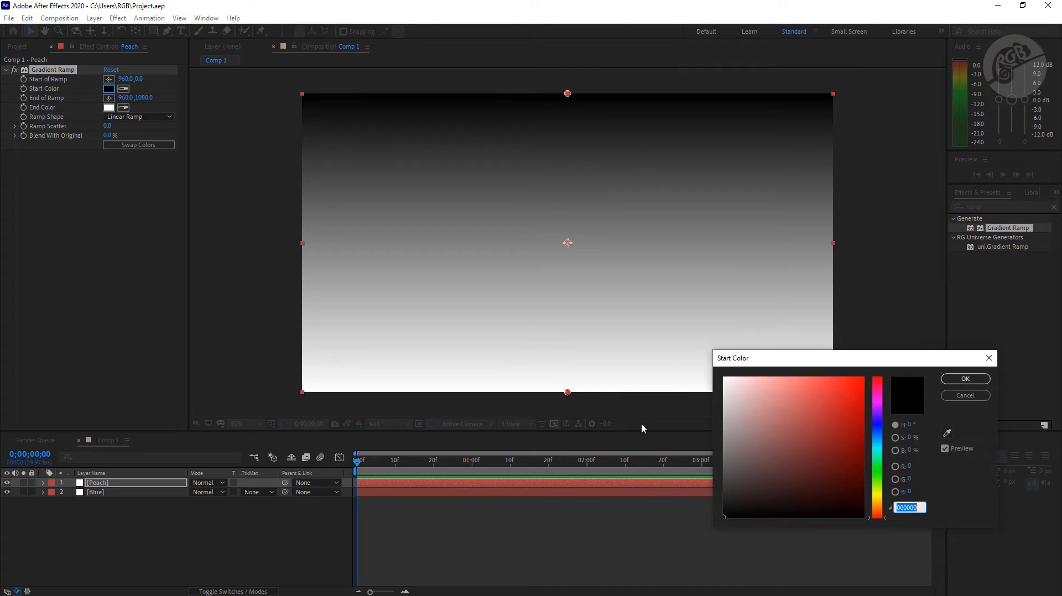
left_click(879, 514)
left_click_drag(788, 394, 783, 374)
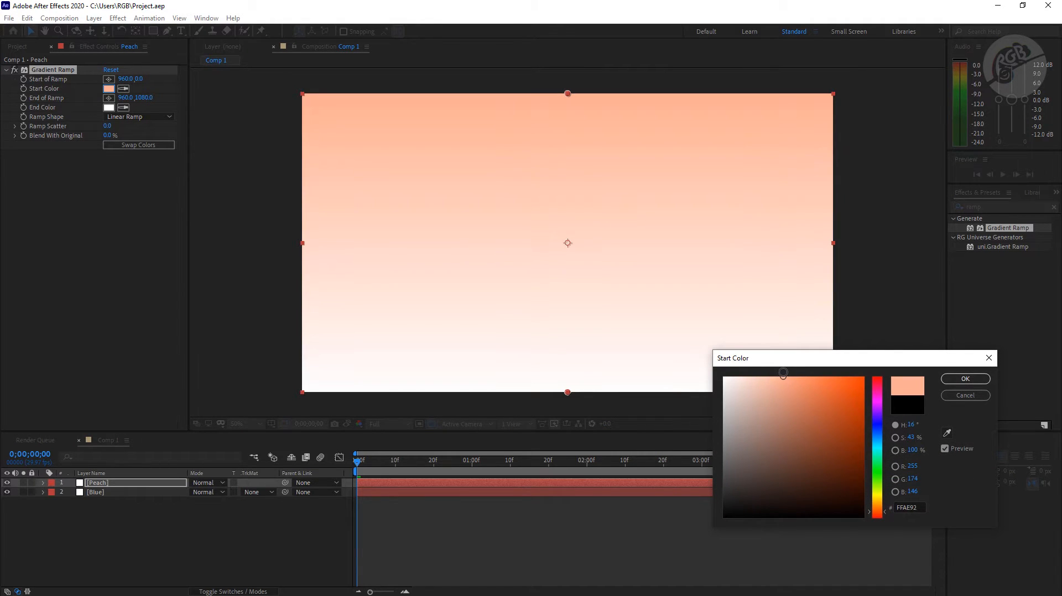
left_click_drag(880, 514, 880, 518)
left_click(965, 379)
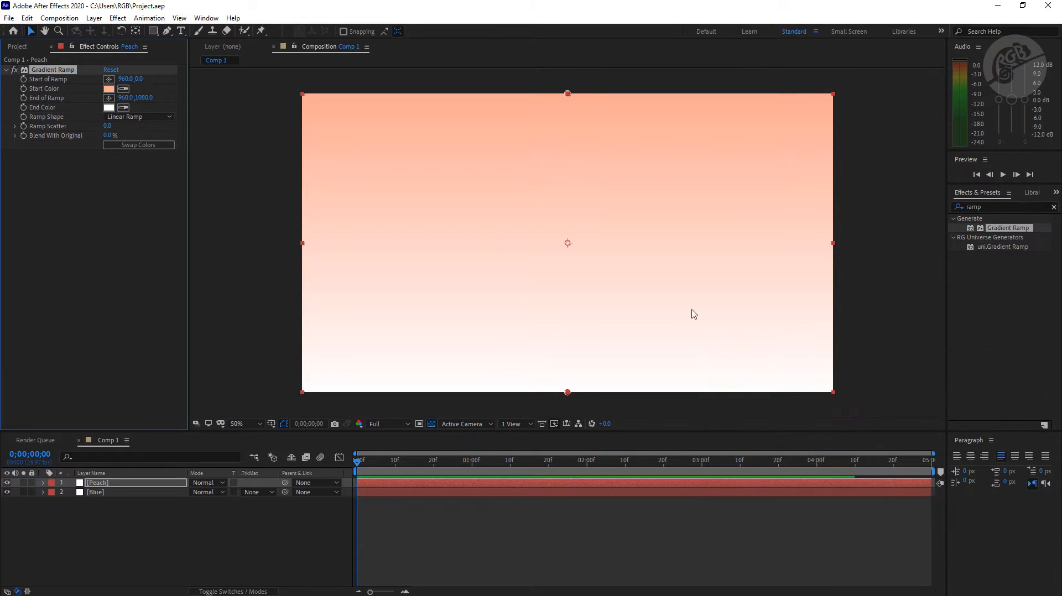
Set the Peach layer's Gradient Ramp end color to a bright cyan blue.
left_click(109, 108)
left_click_drag(870, 517, 881, 445)
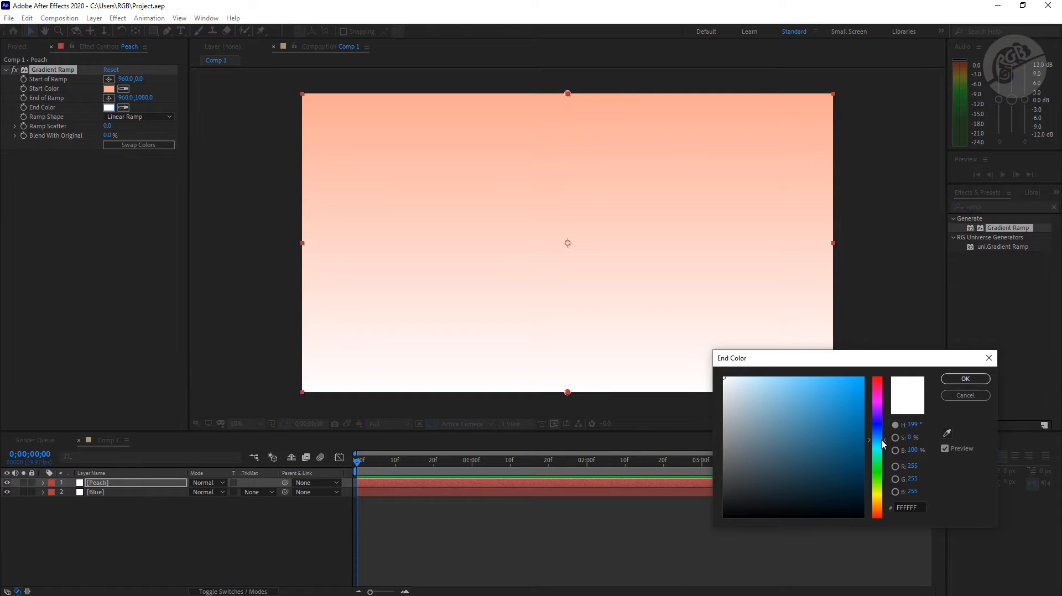
left_click_drag(826, 406, 835, 395)
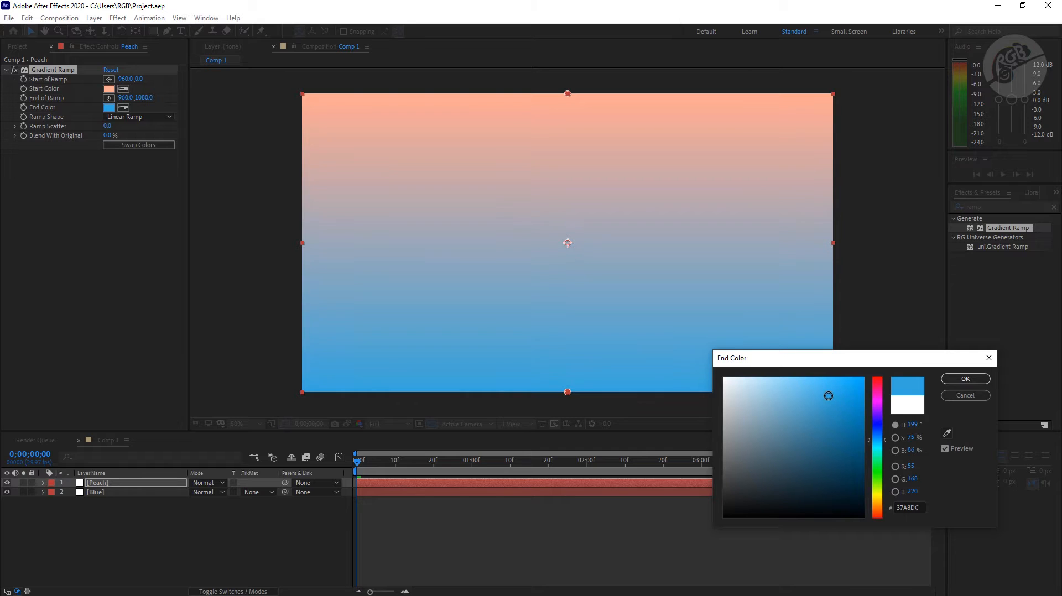
left_click_drag(828, 396, 838, 398)
left_click_drag(879, 447, 879, 449)
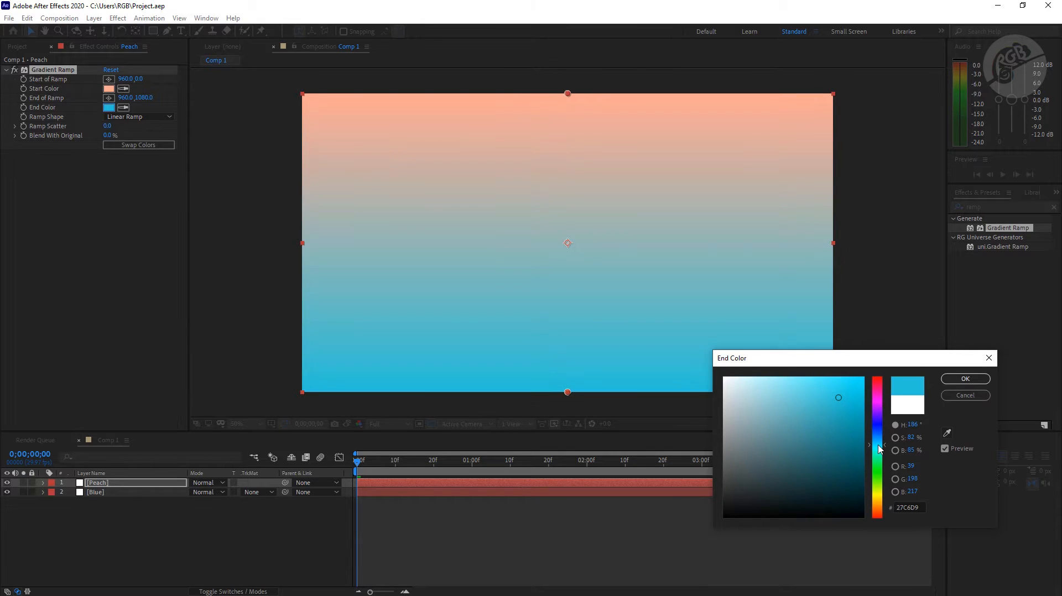
left_click(966, 379)
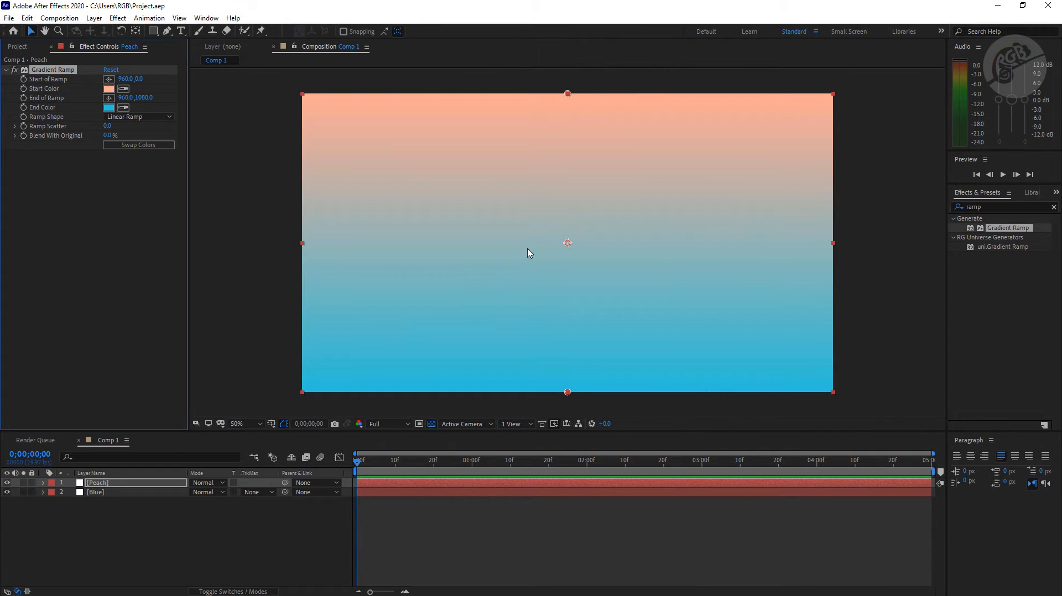
Move the Peach gradient's end below the frame to about (980, 1368) and its start to about (956, 492), and deselect the layer.
key("comma")
scroll(599, 359, "down", 1)
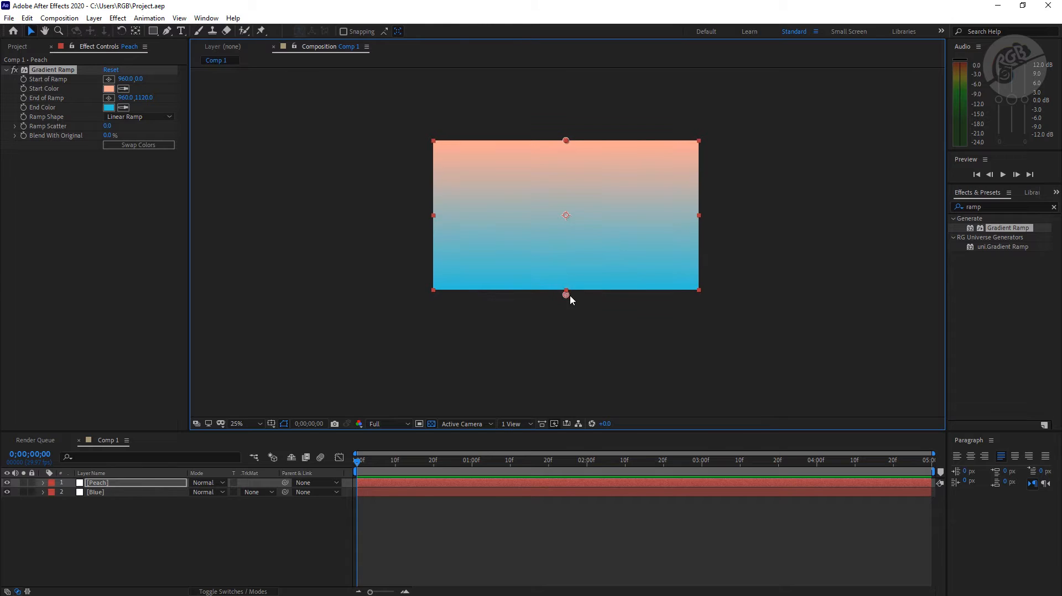
left_click_drag(569, 296, 568, 291)
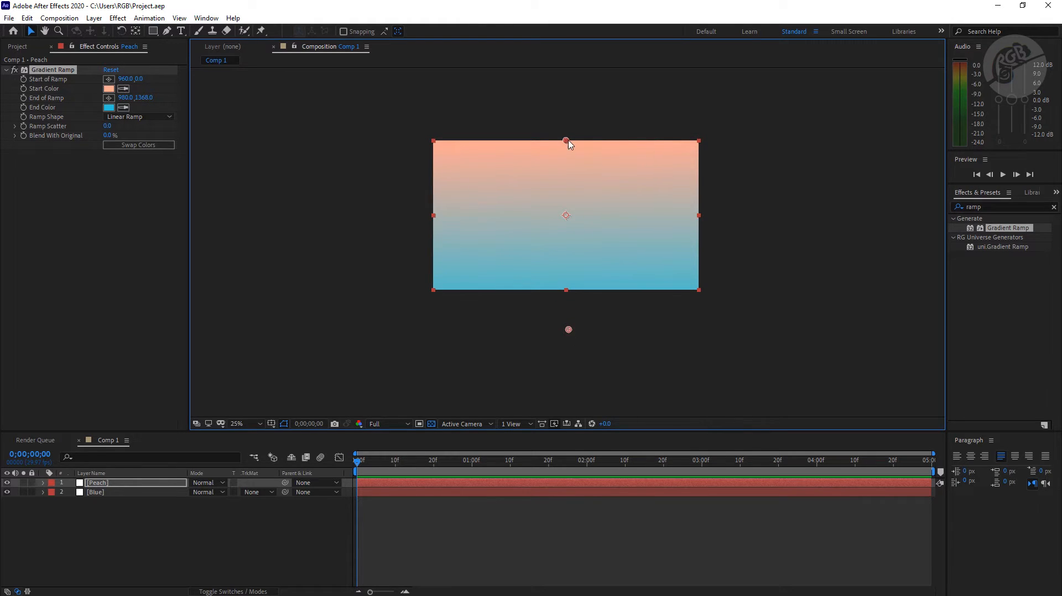
left_click_drag(568, 142, 569, 214)
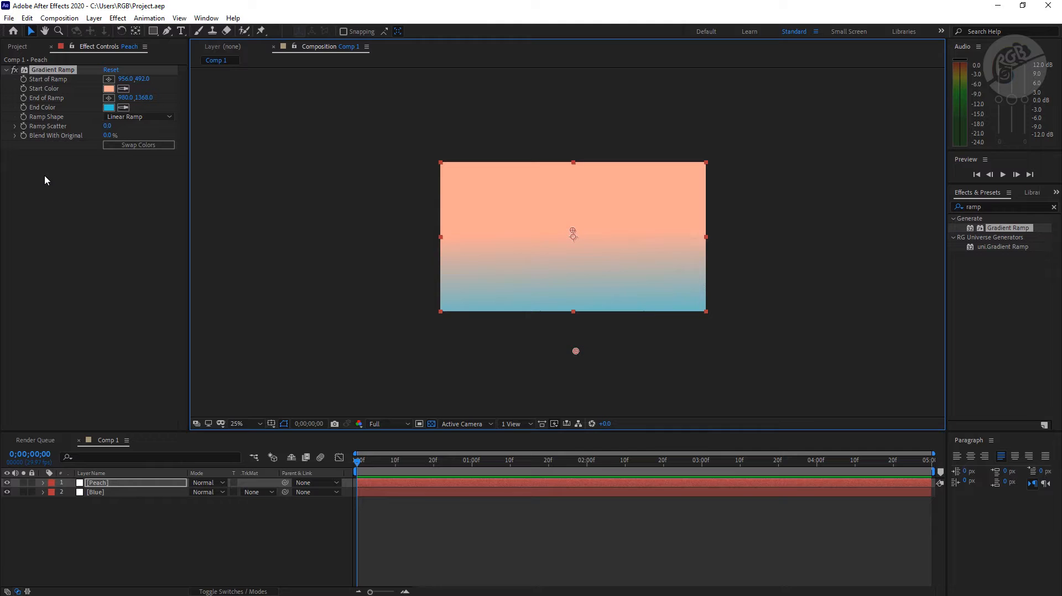
left_click(81, 214)
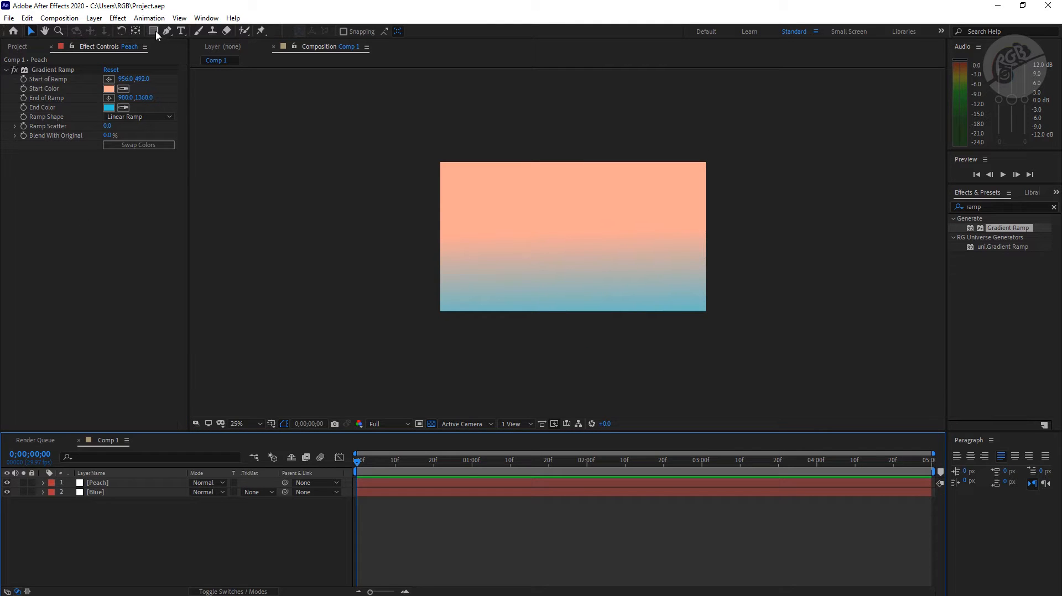
Activate the Rectangle tool and show the rulers around the composition at 50% zoom.
left_click(153, 31)
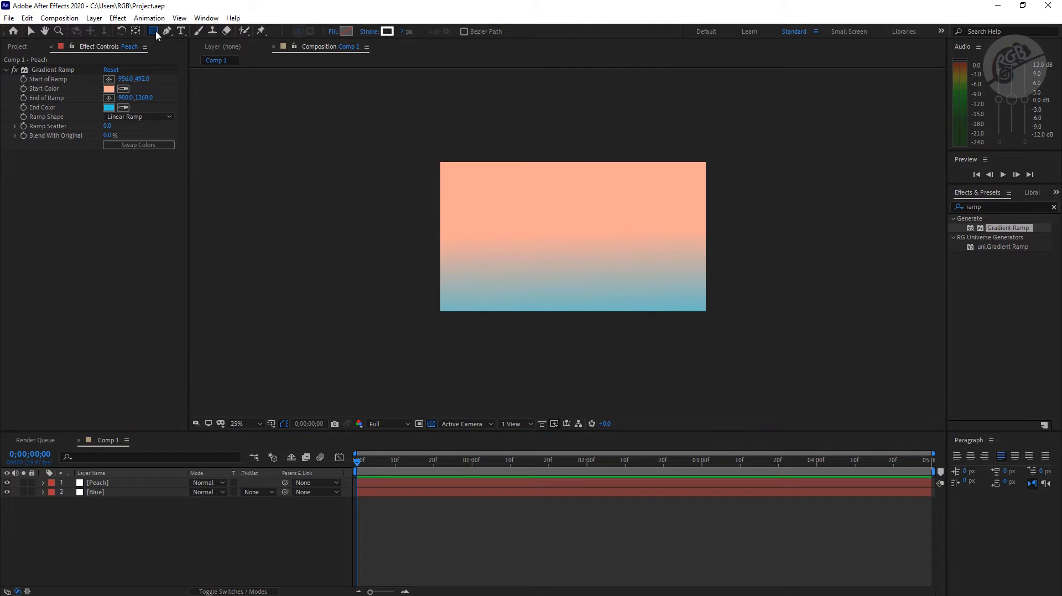
left_click(630, 325)
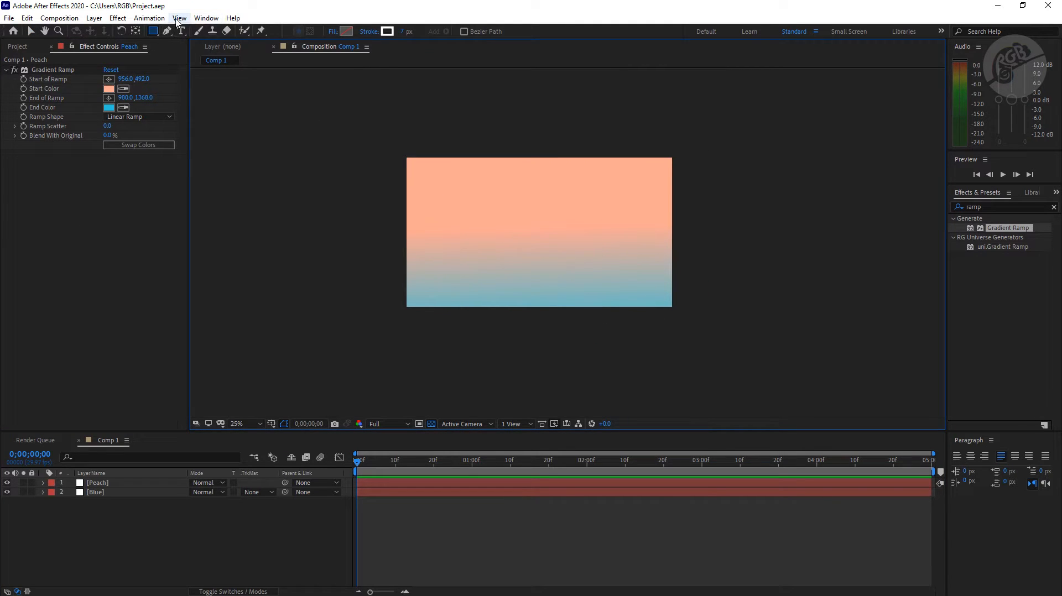
left_click(179, 18)
left_click(220, 122)
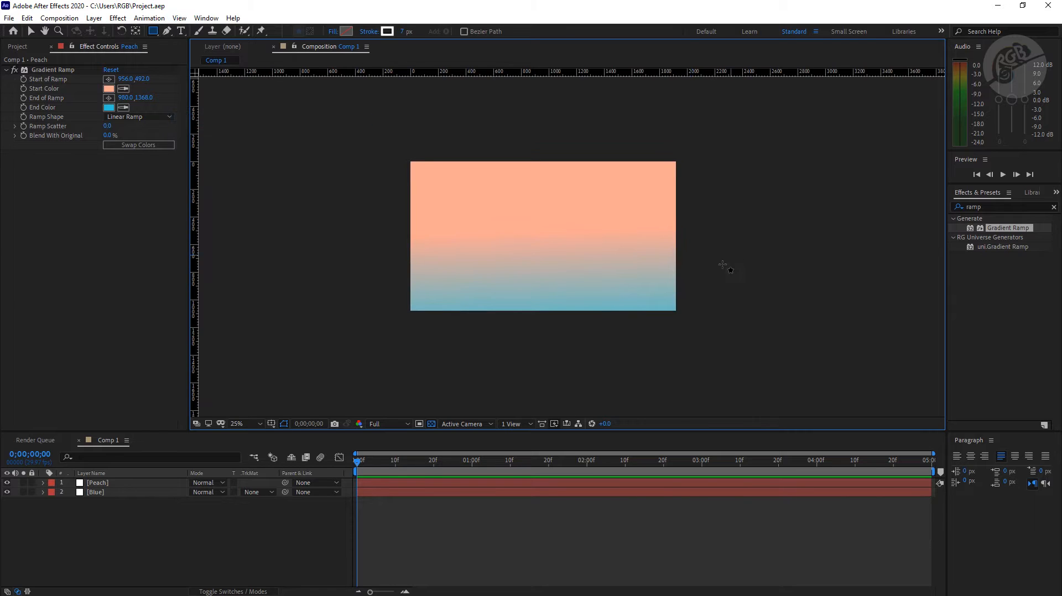
key("period")
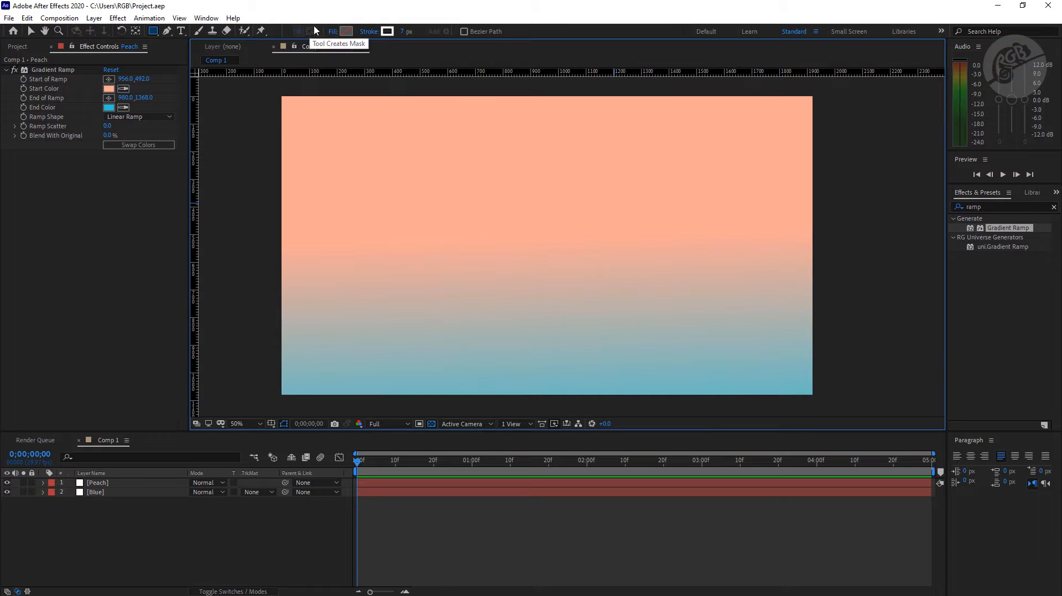
Set the shape fill to Solid Color and the stroke to None.
left_click(333, 32)
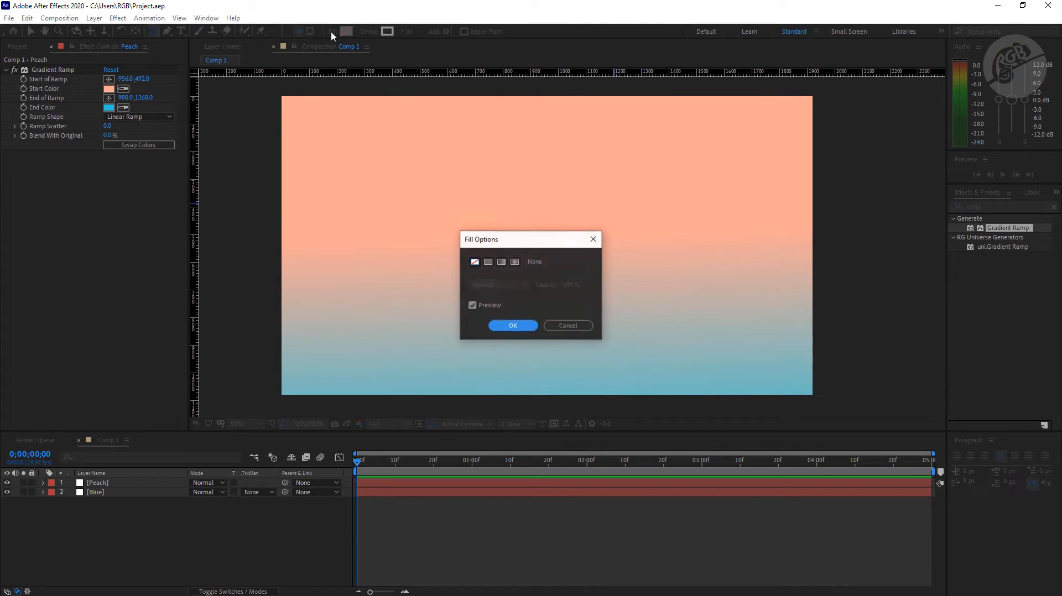
left_click(487, 262)
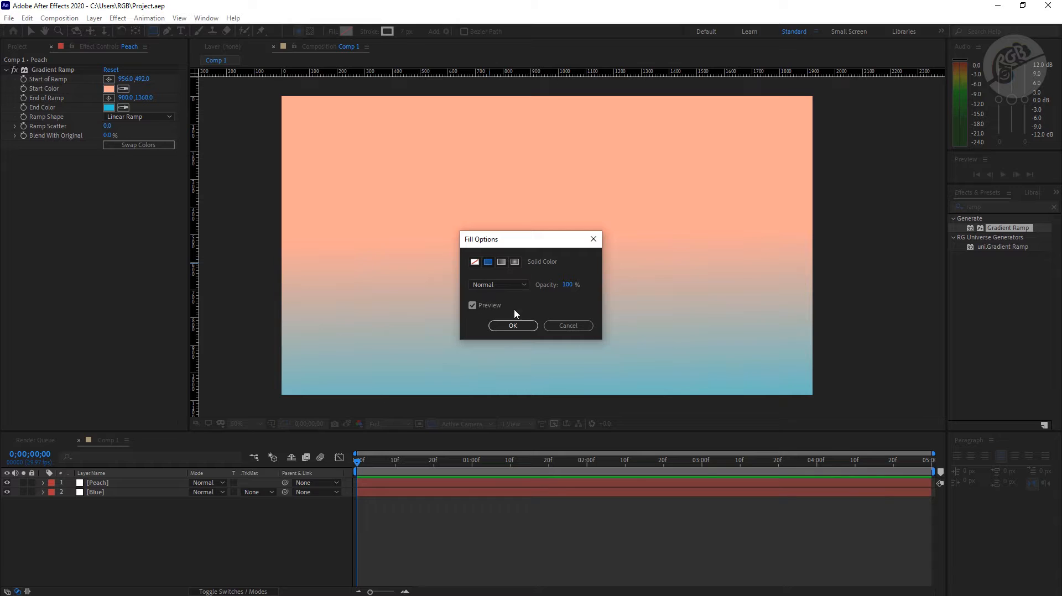
left_click(518, 326)
left_click(374, 34)
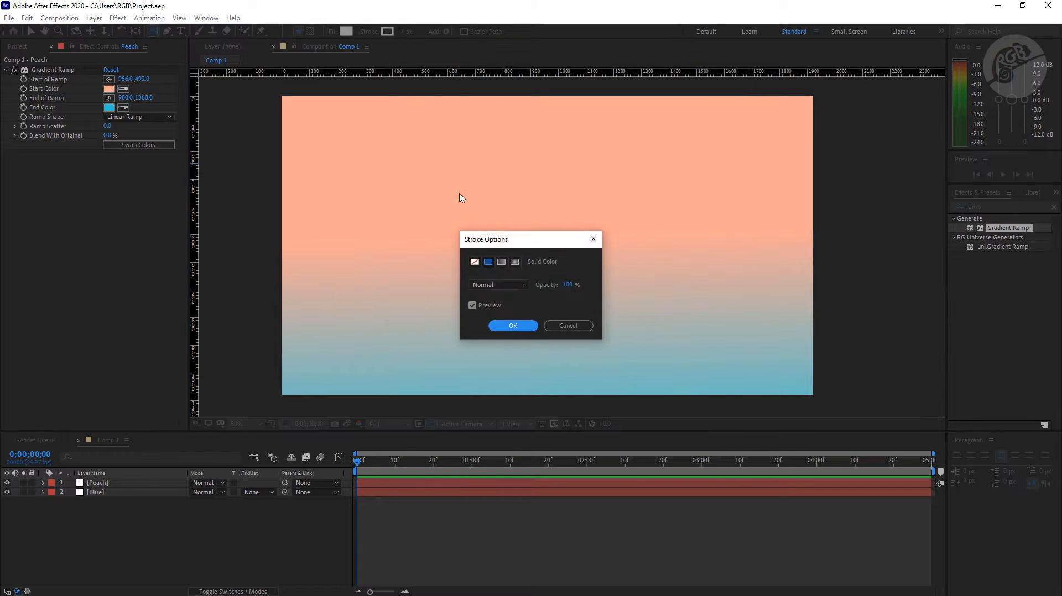
left_click(476, 262)
left_click(509, 324)
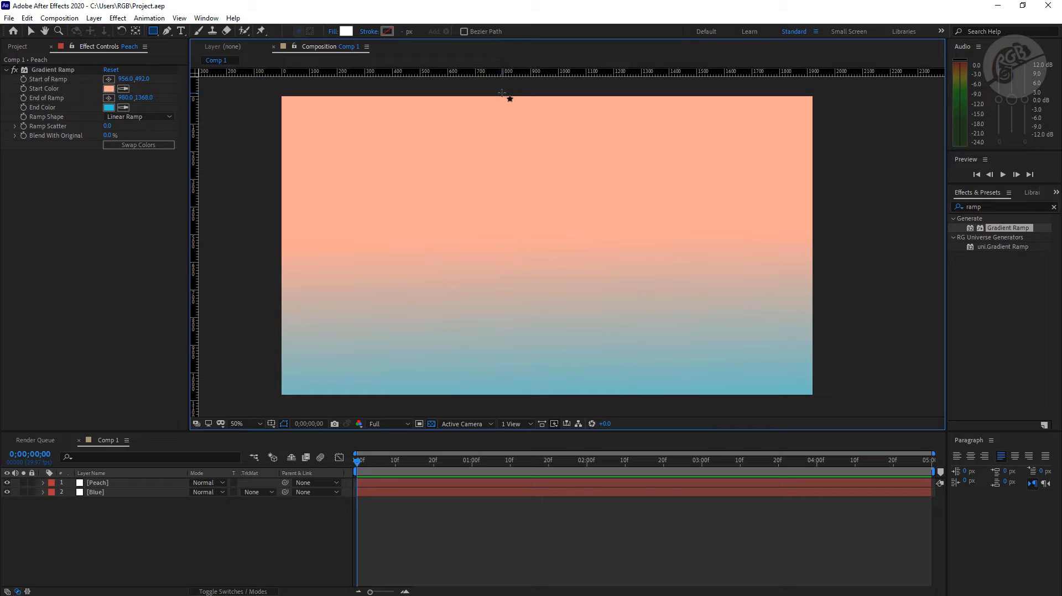
Draw a narrow full-height white rectangle left of the composition's centre as a new shape layer, and select the Peach layer.
left_click_drag(500, 95, 494, 396)
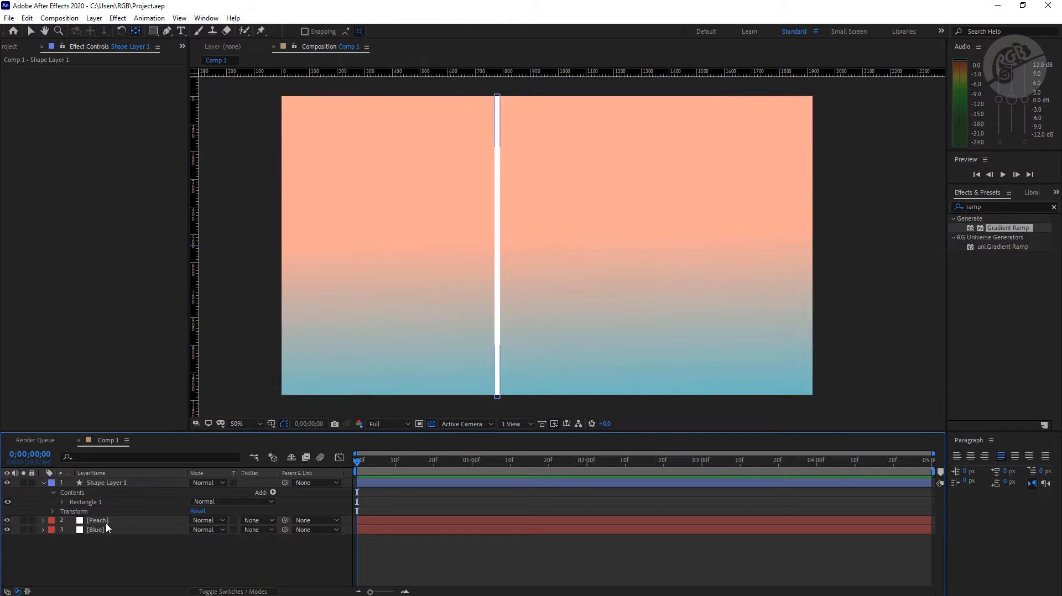
left_click(101, 522)
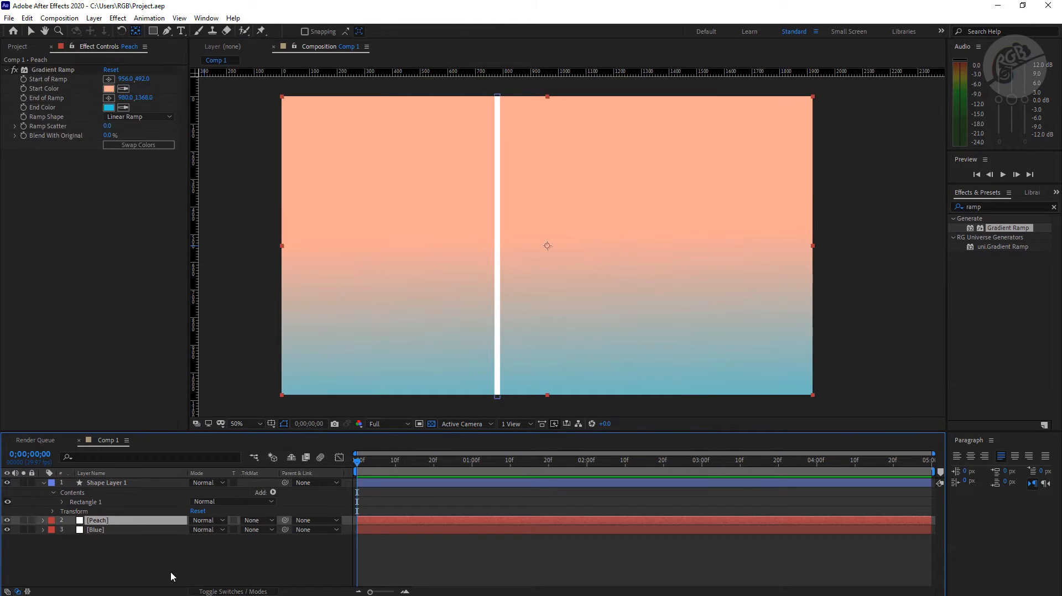
Mask the Peach layer with a full-height rectangle running from the white strip past the composition's right edge.
left_click(153, 31)
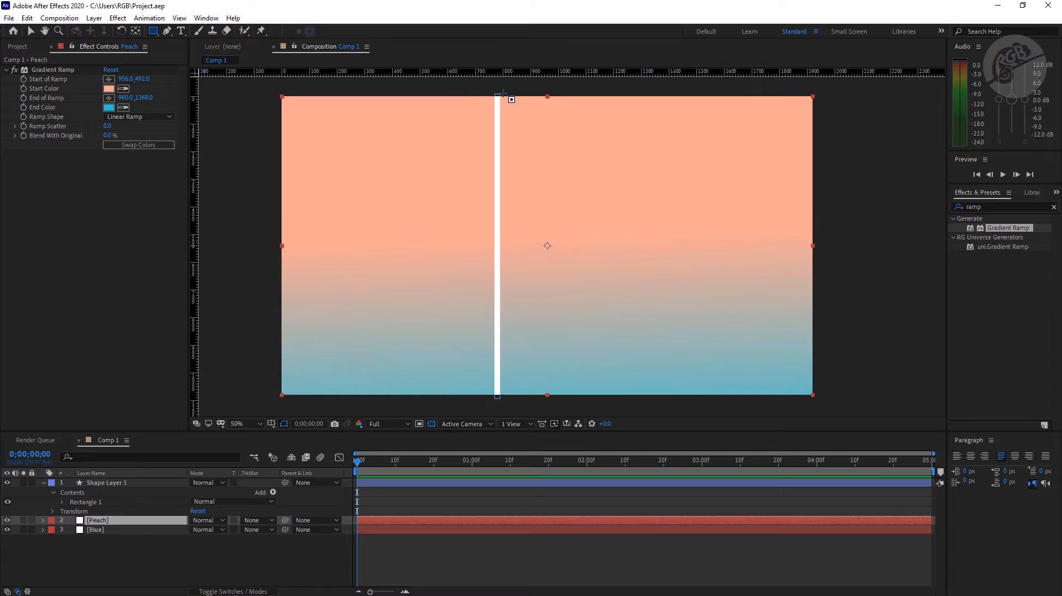
left_click_drag(498, 93, 823, 400)
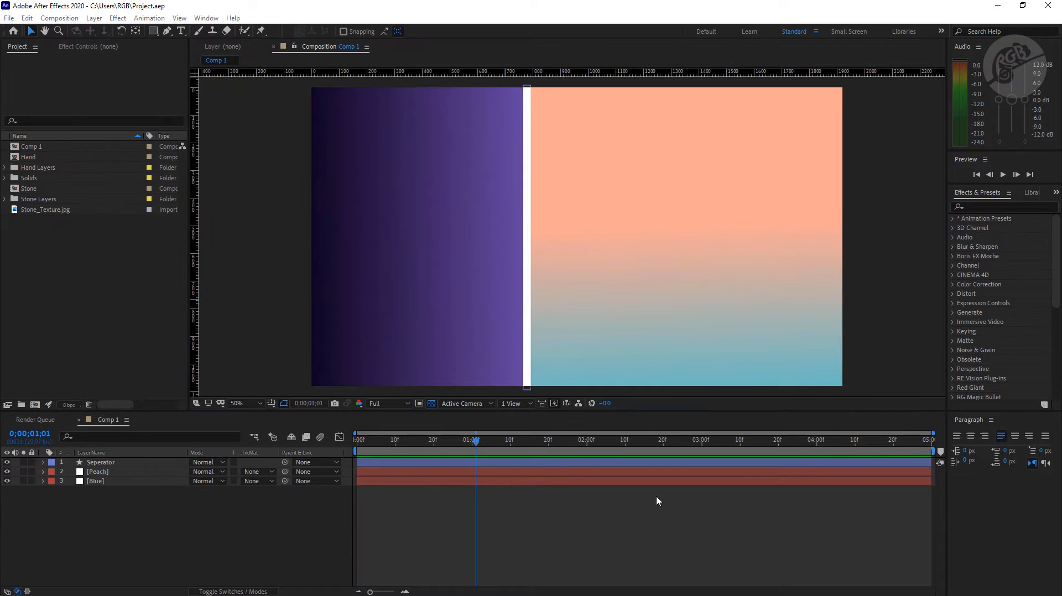
Open the Hand composition, enlarge the timeline area to fit all its layers, and turn off the transparency grid.
left_click(66, 229)
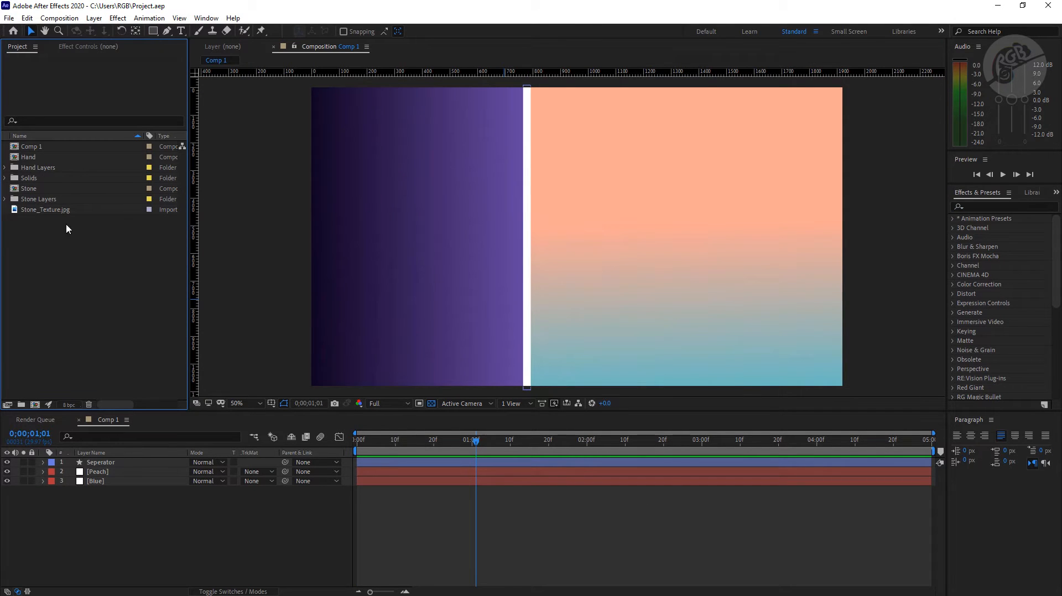
left_click(27, 159)
double_click(30, 158)
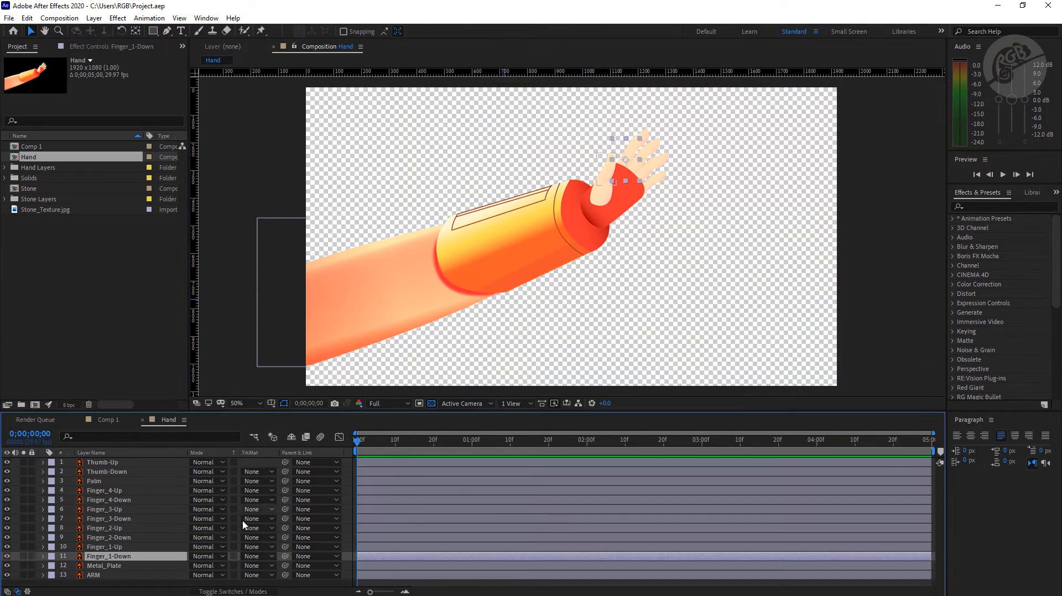
left_click_drag(420, 411, 441, 392)
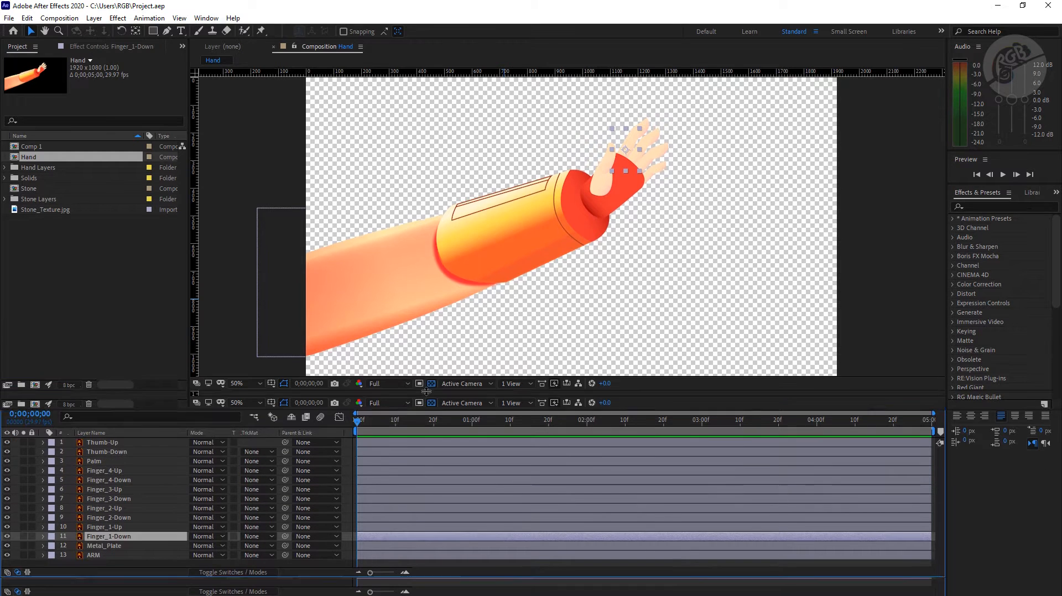
left_click(431, 384)
Examine which parts of the artwork the ARM and Metal_Plate layers hold by toggling their visibility.
left_click(95, 555)
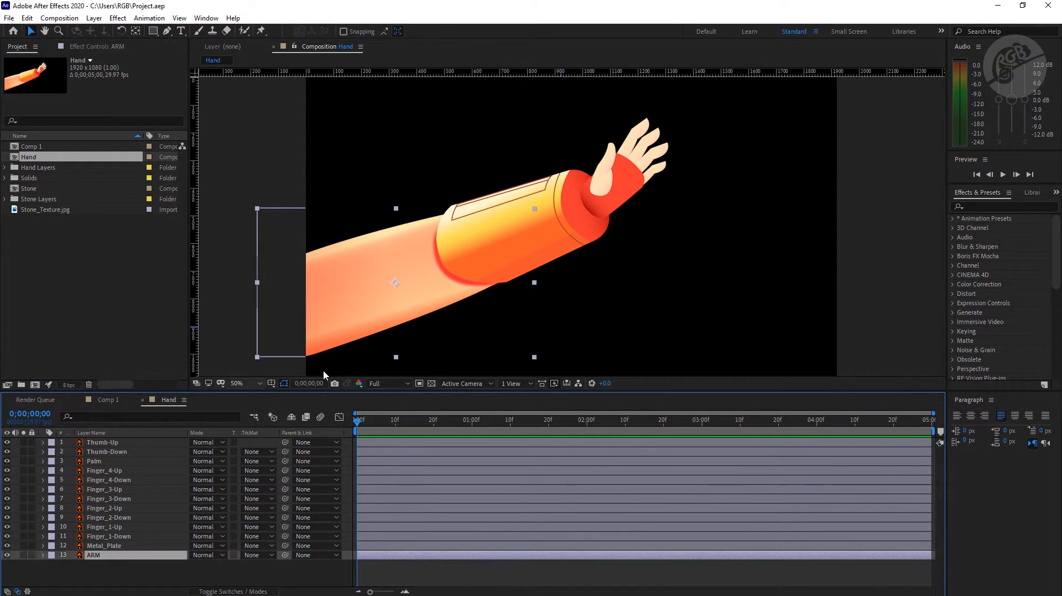
left_click(558, 240)
left_click(7, 555)
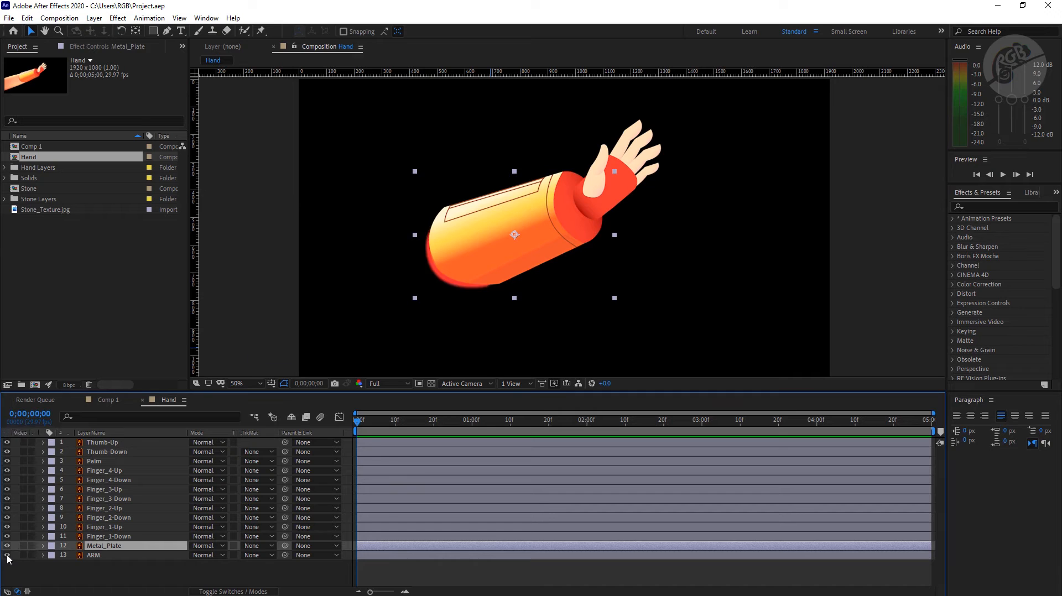
left_click(7, 556)
left_click(8, 556)
left_click(7, 556)
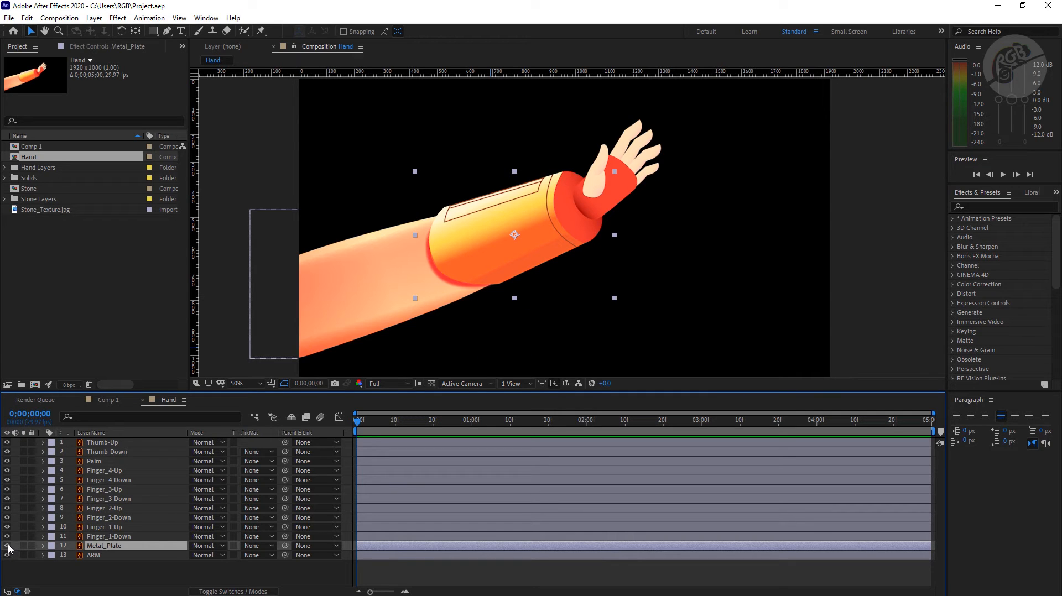
left_click(7, 546)
left_click(7, 546)
left_click(7, 545)
left_click(7, 546)
Examine the Palm, thumb and Finger_4-Up layers by selecting them and toggling thumb and finger visibility.
left_click(94, 461)
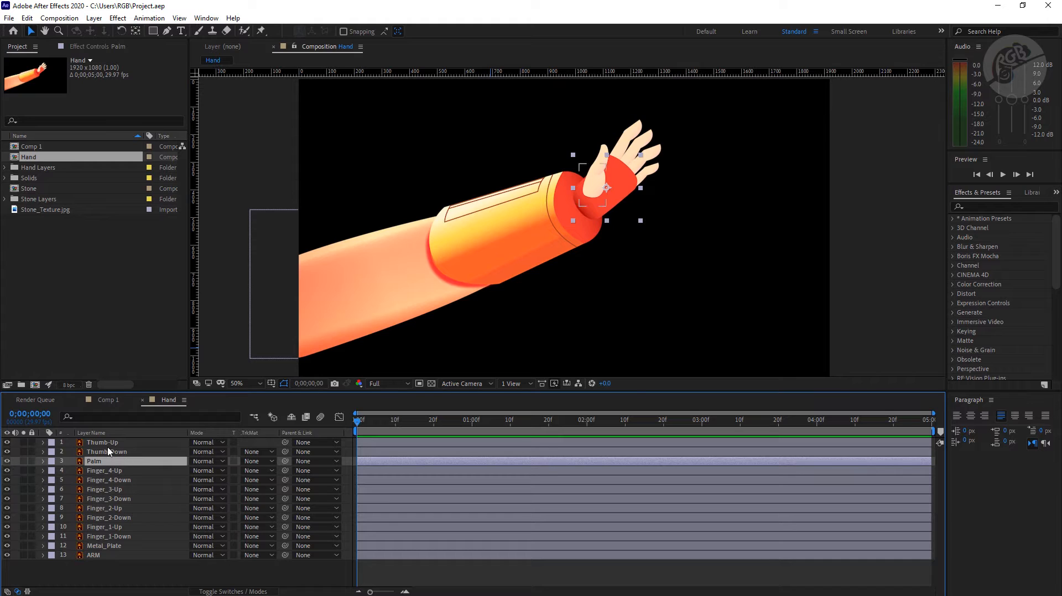
left_click(105, 442)
left_click(7, 452)
left_click(7, 443)
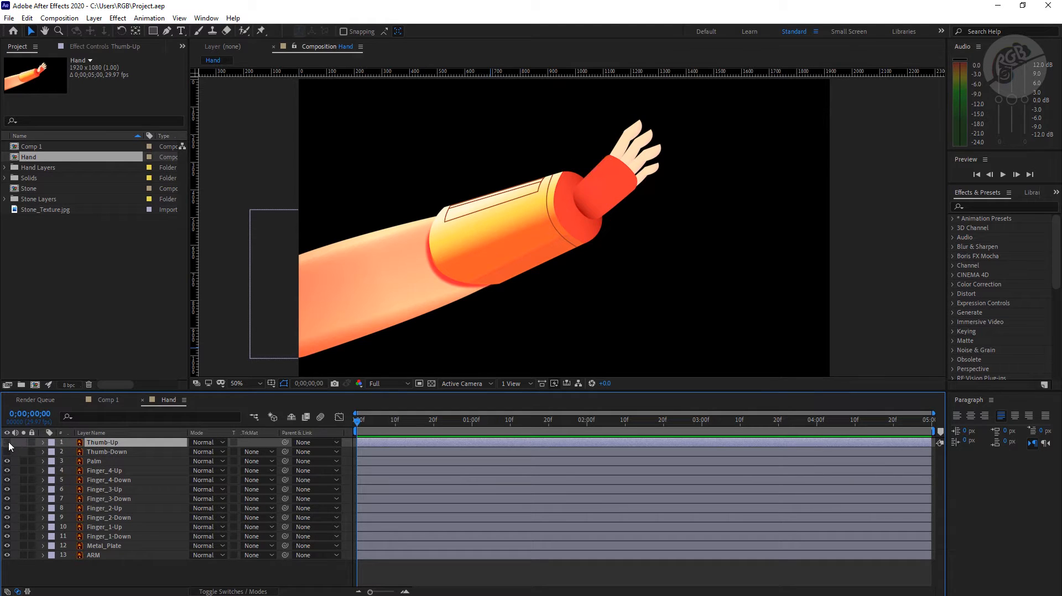
left_click(7, 442)
left_click(8, 452)
left_click(104, 471)
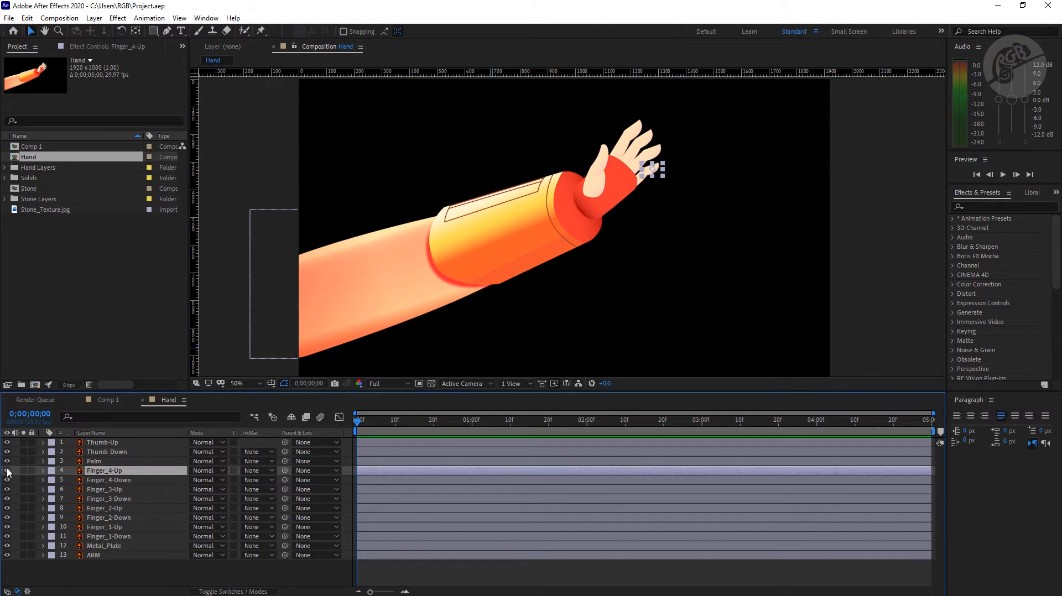
left_click(8, 471)
left_click(7, 471)
scroll(661, 145, "up", 2)
left_click_drag(642, 261, 569, 310)
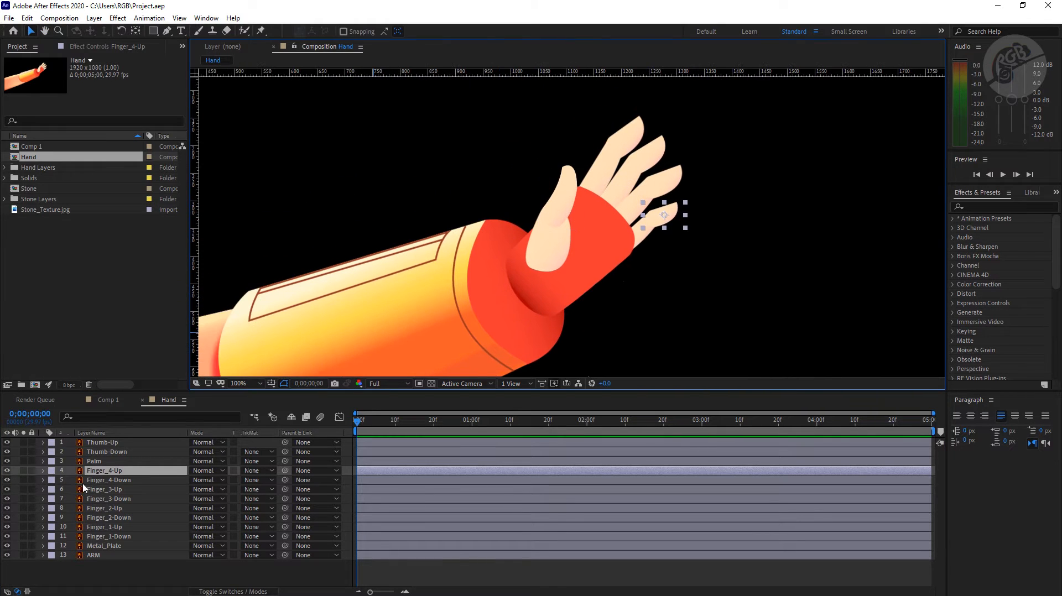
Parent the Thumb-Up layer to Thumb-Down, and Thumb-Down to Palm.
left_click(110, 443)
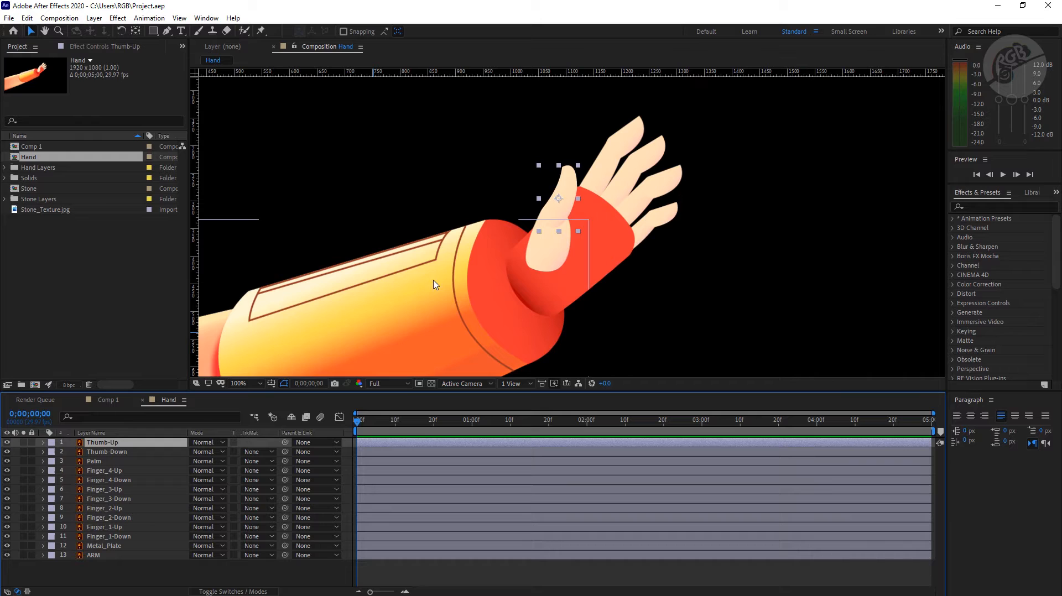
left_click_drag(286, 443, 115, 452)
left_click(124, 452)
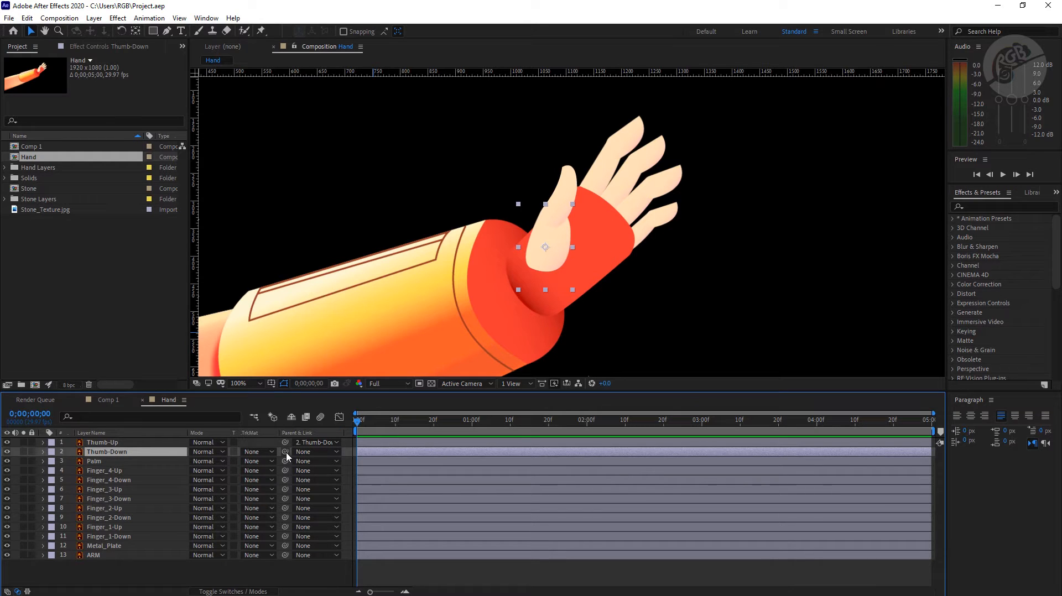
left_click_drag(286, 453, 104, 463)
Parent each of the four upper finger layers to its matching Down layer, from Finger_4 to Finger_1.
left_click_drag(285, 470, 111, 480)
left_click_drag(285, 490, 111, 498)
left_click_drag(285, 508, 110, 517)
left_click(278, 528)
left_click_drag(285, 527, 125, 537)
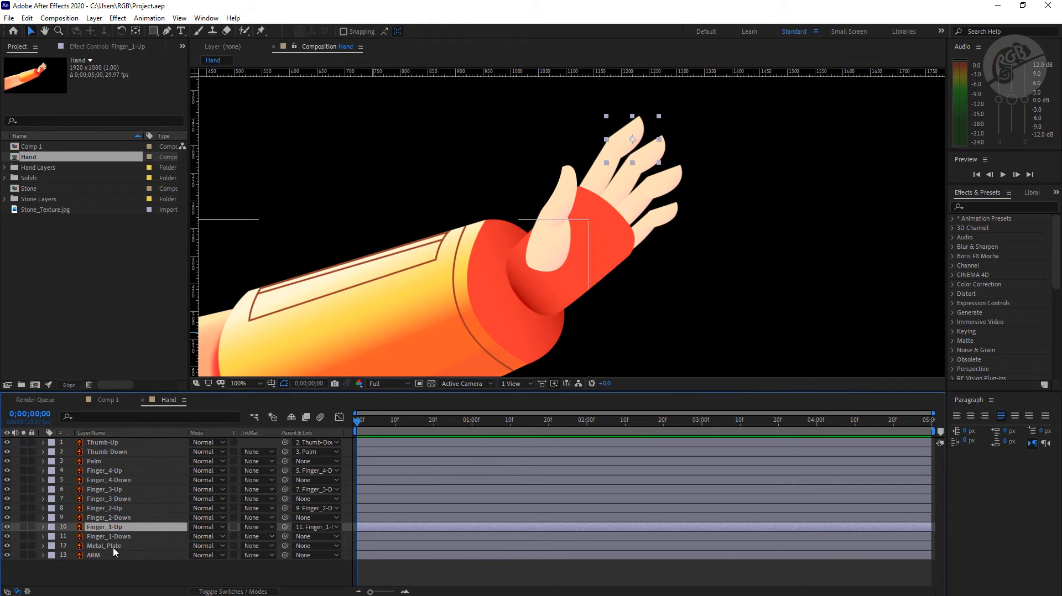
Parent the four lower finger layers, Finger_1-Down to Finger_4-Down, to the Palm layer together.
left_click(124, 537)
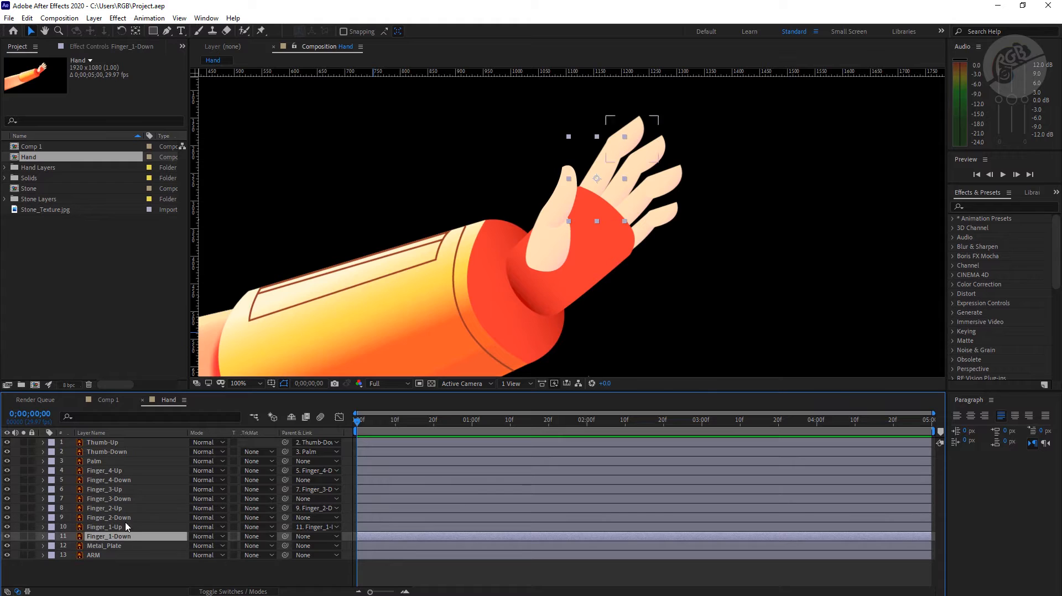
left_click(128, 518, "ctrl")
left_click(131, 498, "ctrl")
left_click(133, 482, "ctrl")
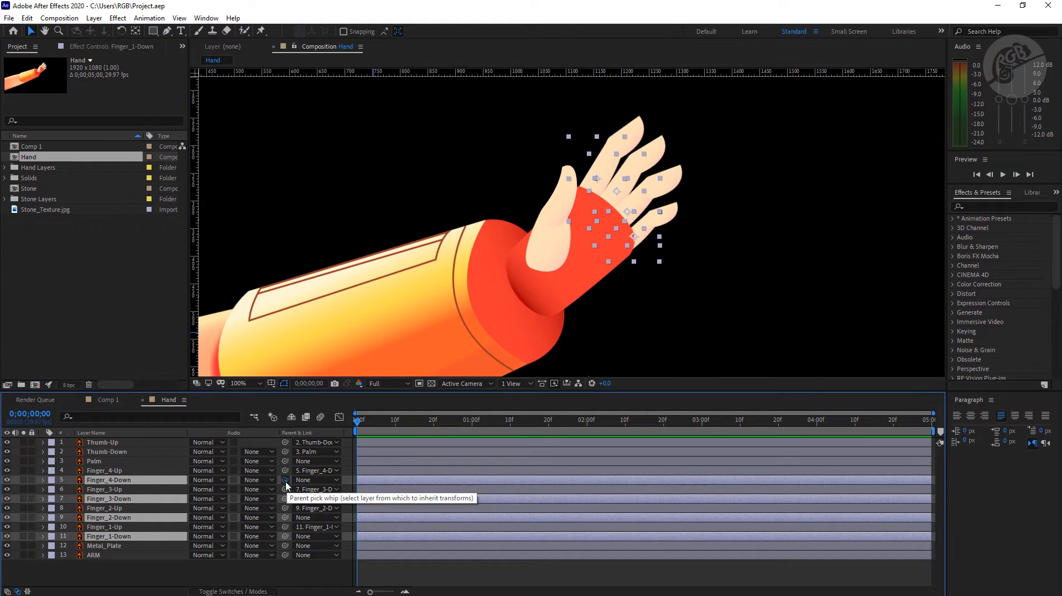
left_click_drag(284, 480, 102, 467)
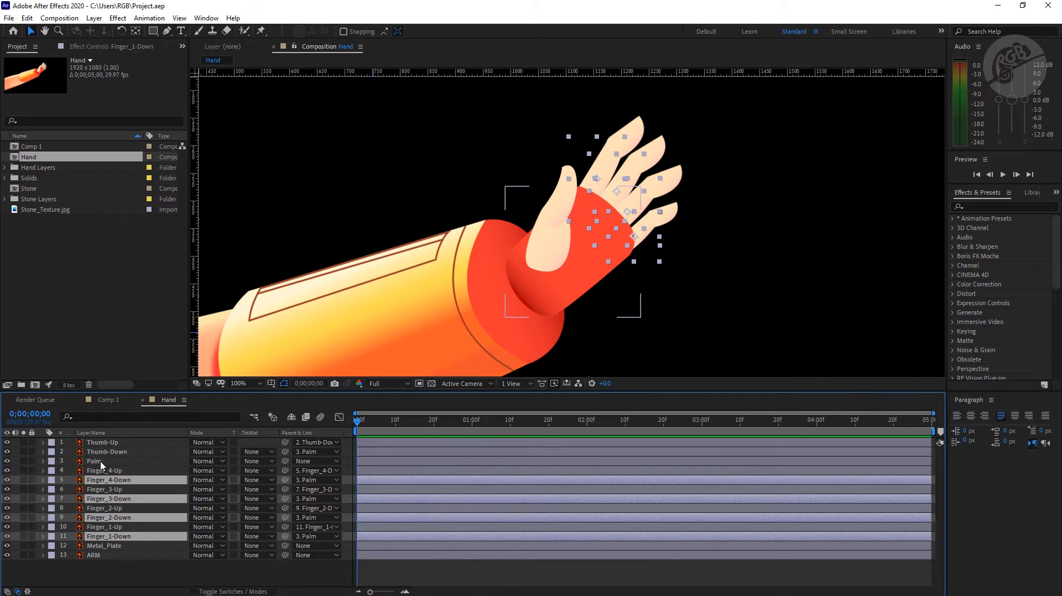
Review the parented palm, thumb and finger parts by selecting them in turn.
left_click(109, 463)
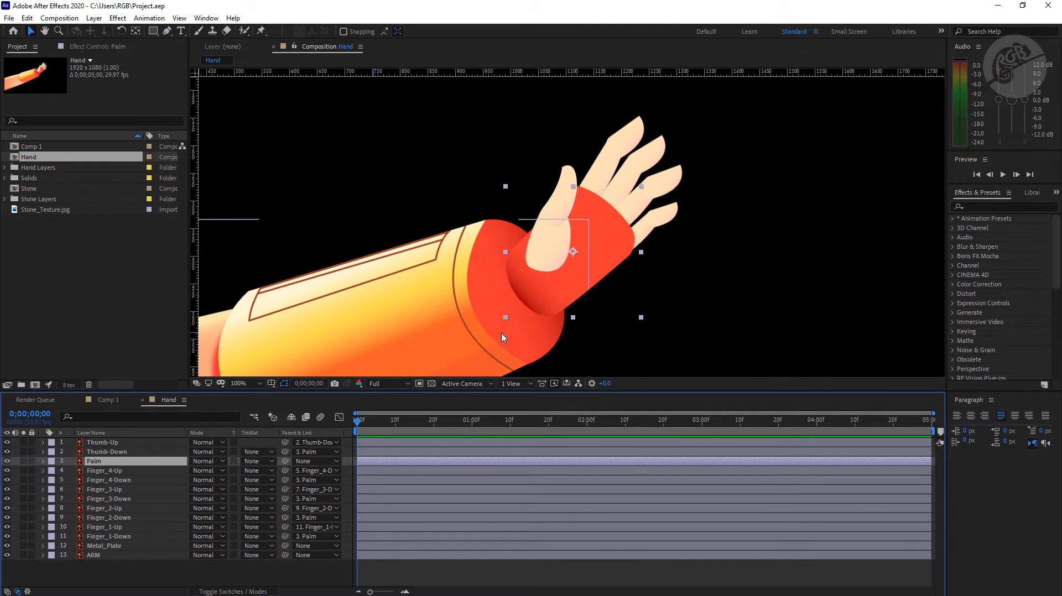
left_click(116, 445)
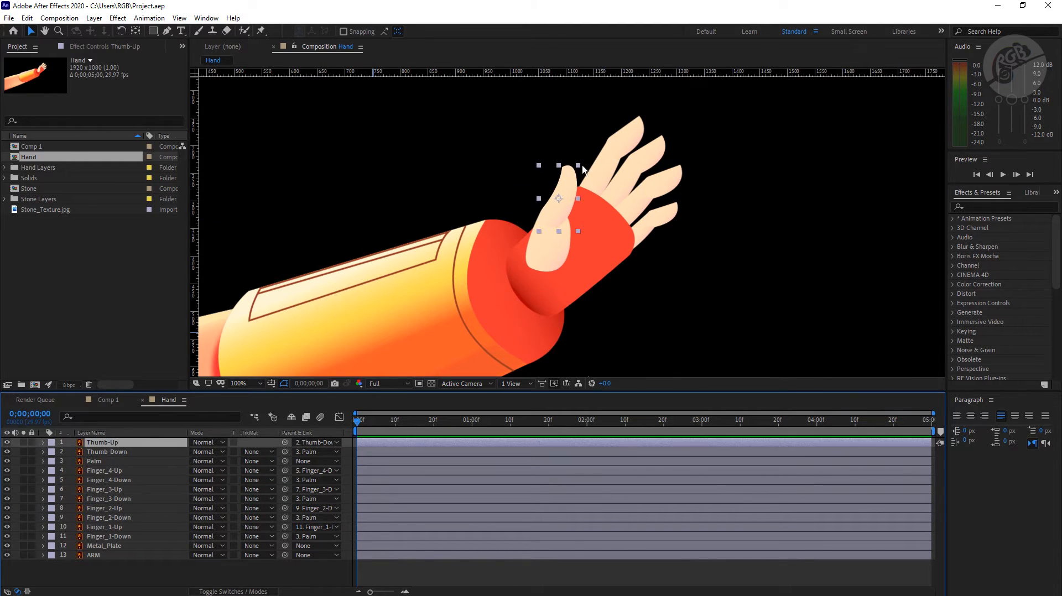
left_click(625, 145)
left_click(564, 183)
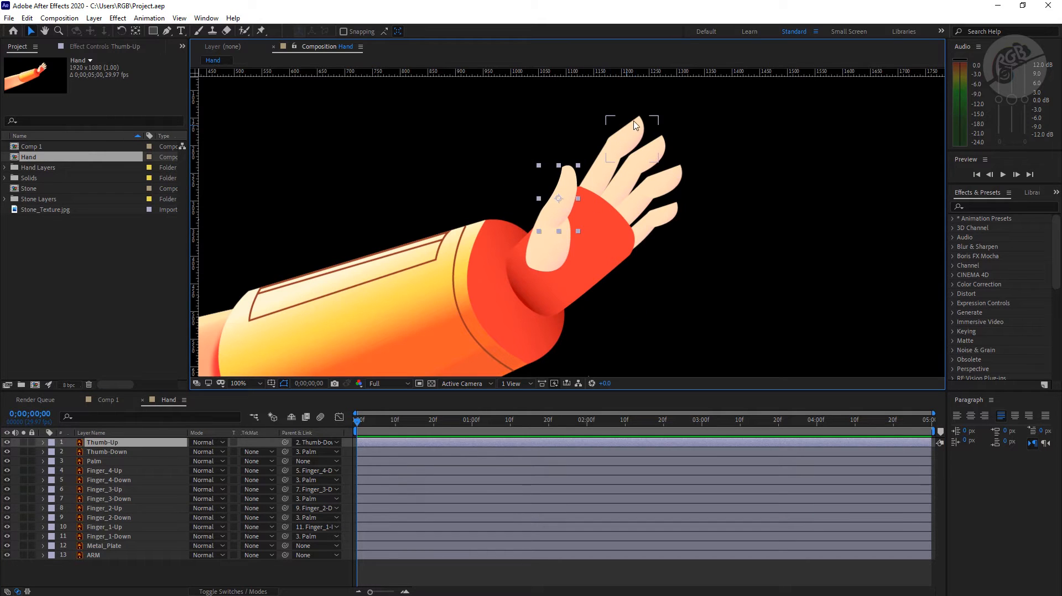
left_click(633, 130)
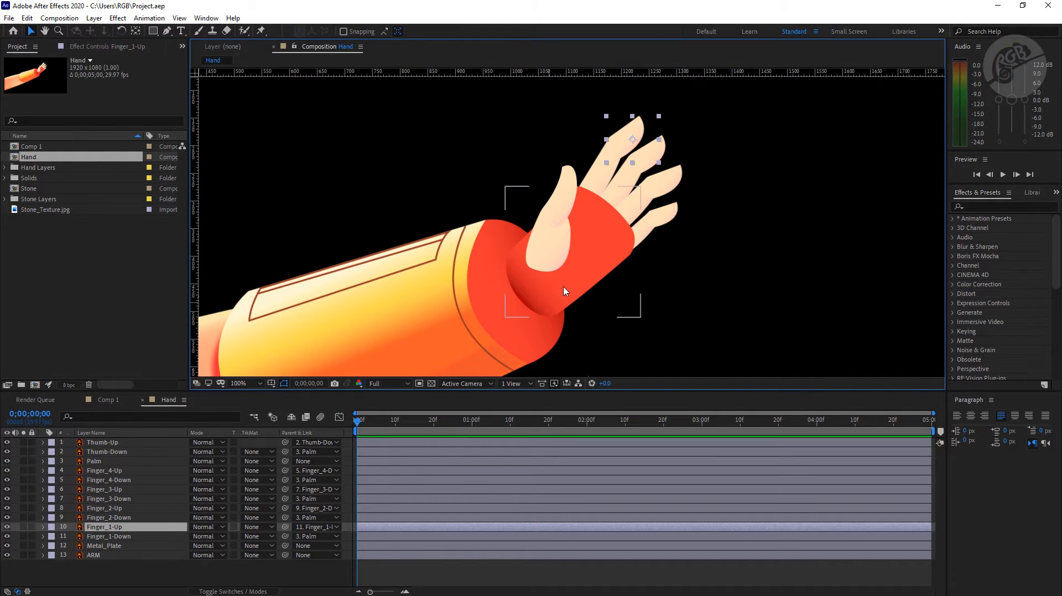
left_click(555, 252)
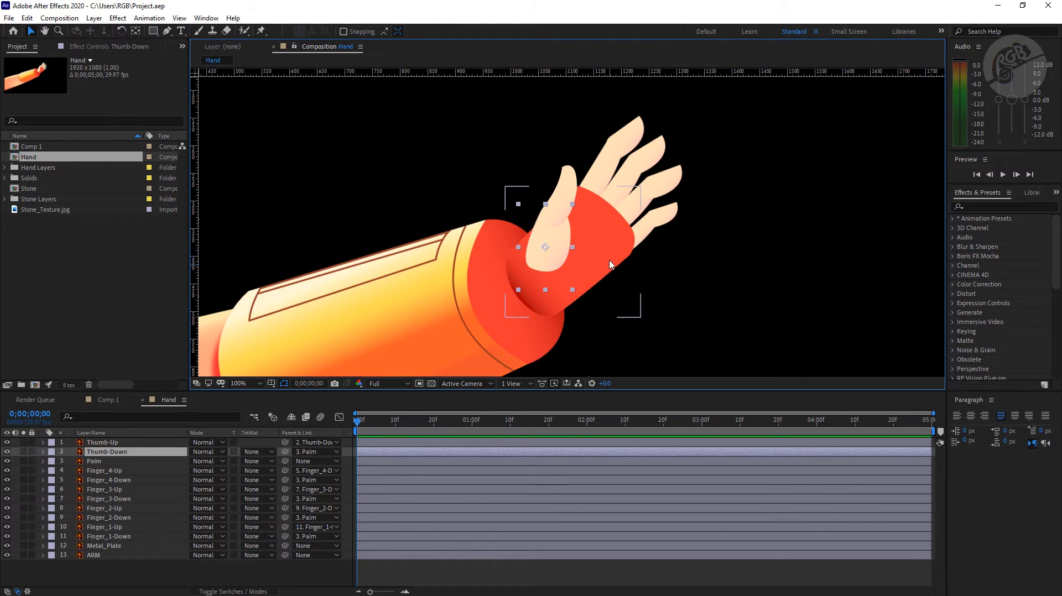
Parent the Palm layer to Metal_Plate, and Metal_Plate to ARM.
left_click(95, 462)
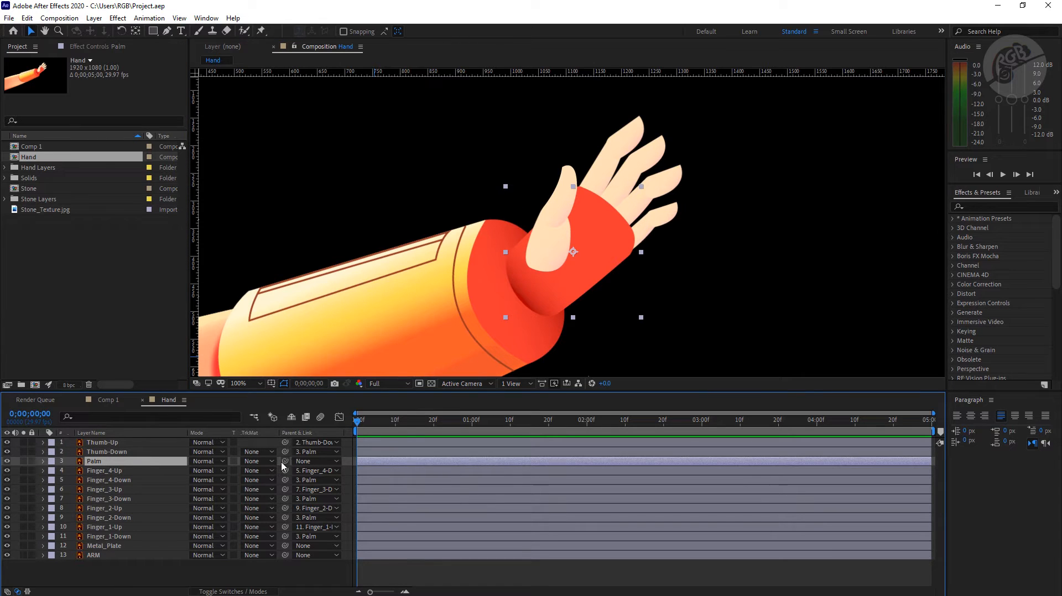
left_click_drag(284, 461, 114, 550)
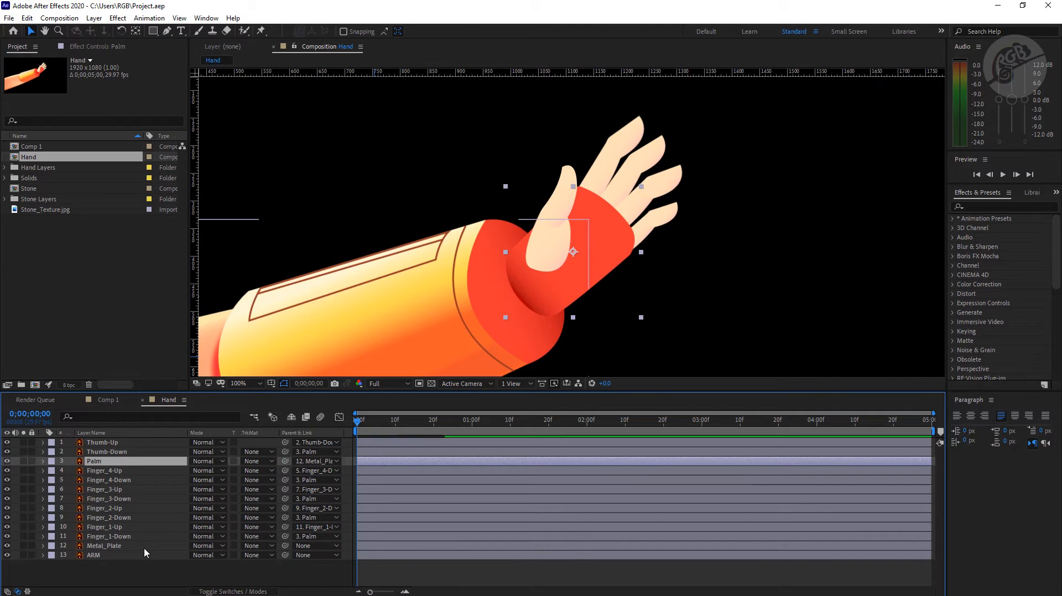
left_click(113, 550)
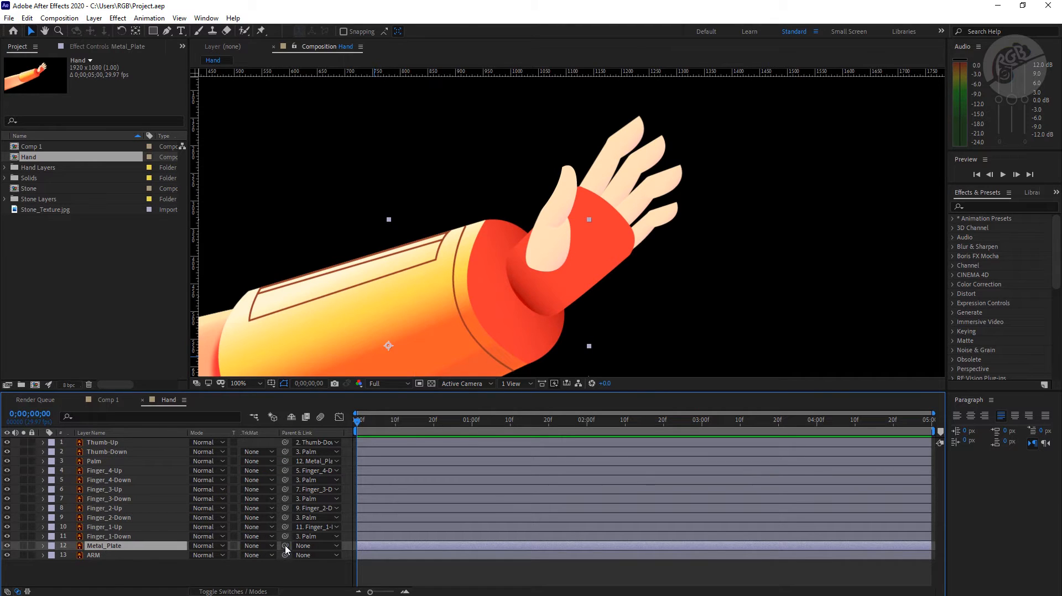
left_click_drag(285, 546, 108, 555)
key("comma")
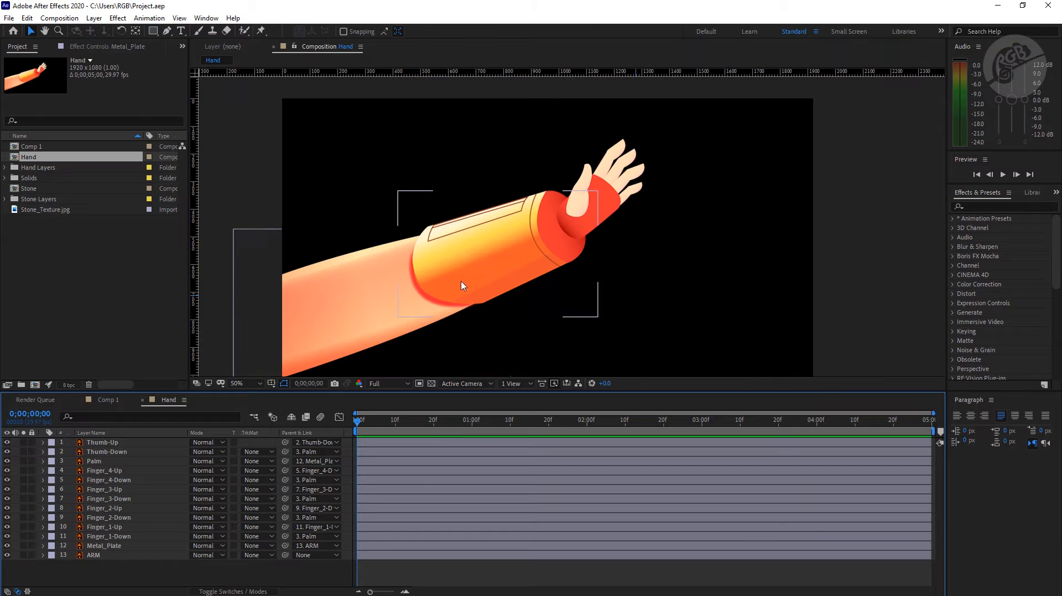
Solo the Thumb-Up layer and move its anchor point to the joint at the thumb piece's lower end.
left_click(112, 443)
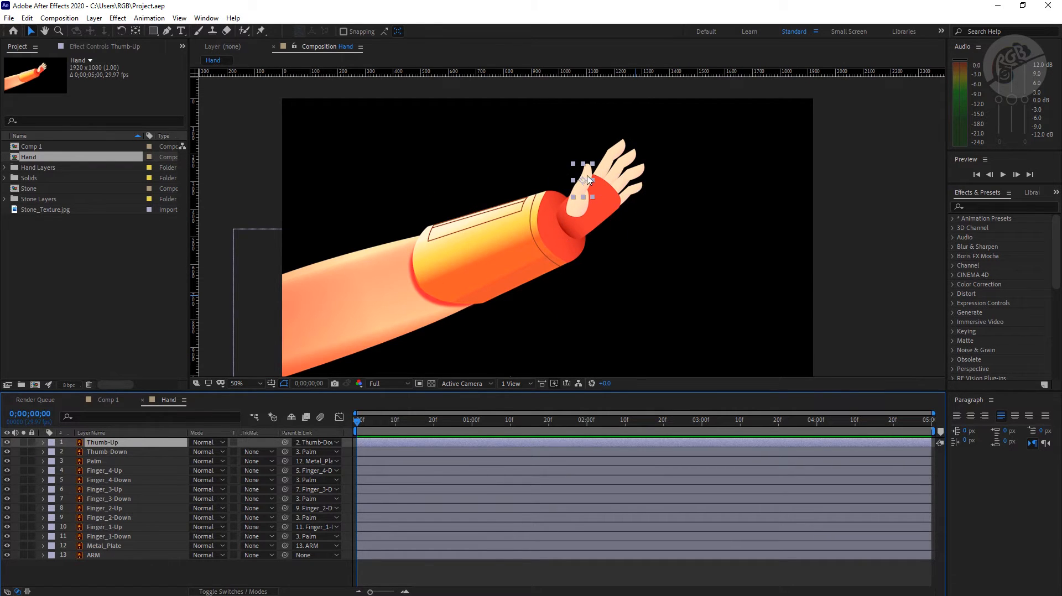
scroll(601, 167, "up", 4)
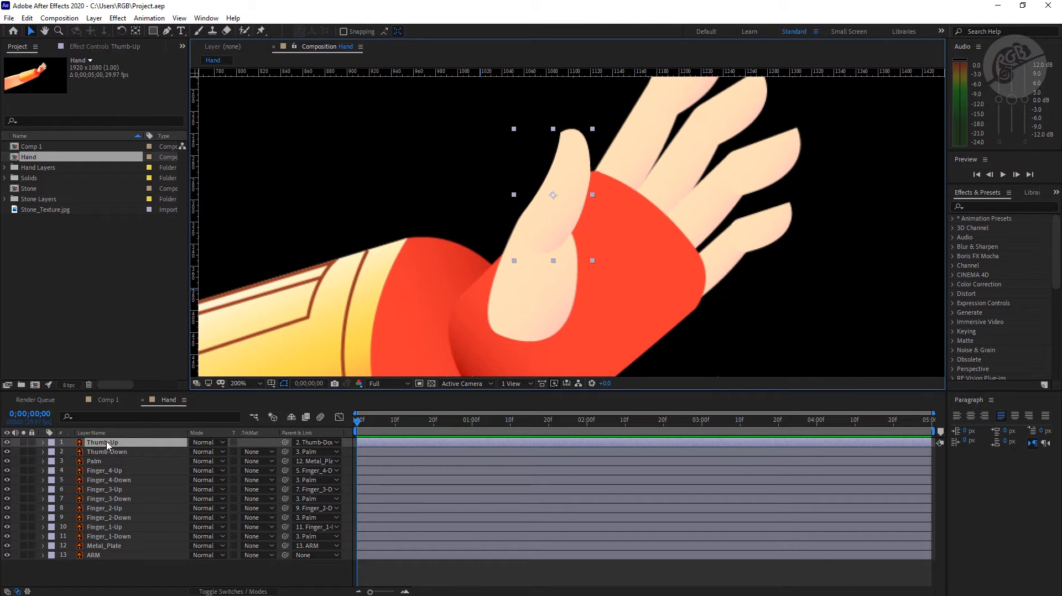
left_click(23, 443)
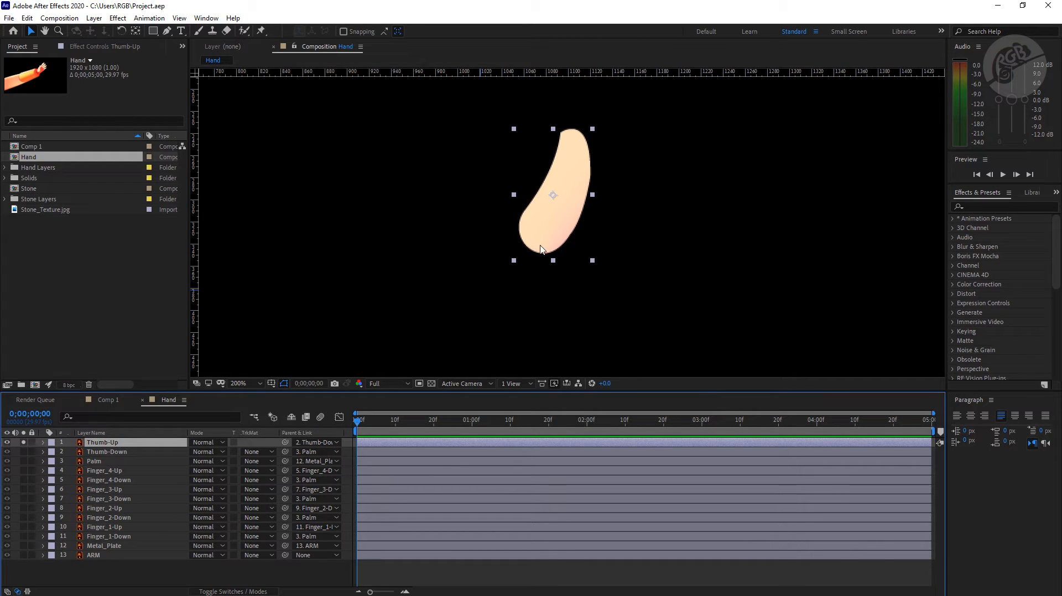
left_click(135, 32)
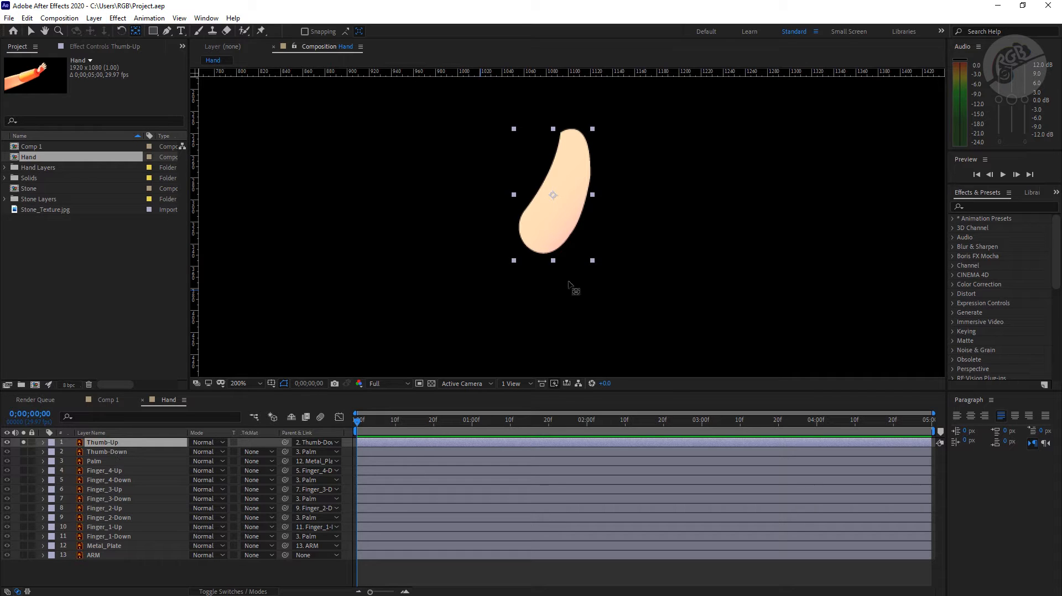
mouse_move(553, 196)
left_mouse_down()
mouse_move(549, 237)
mouse_move(535, 242)
left_mouse_up()
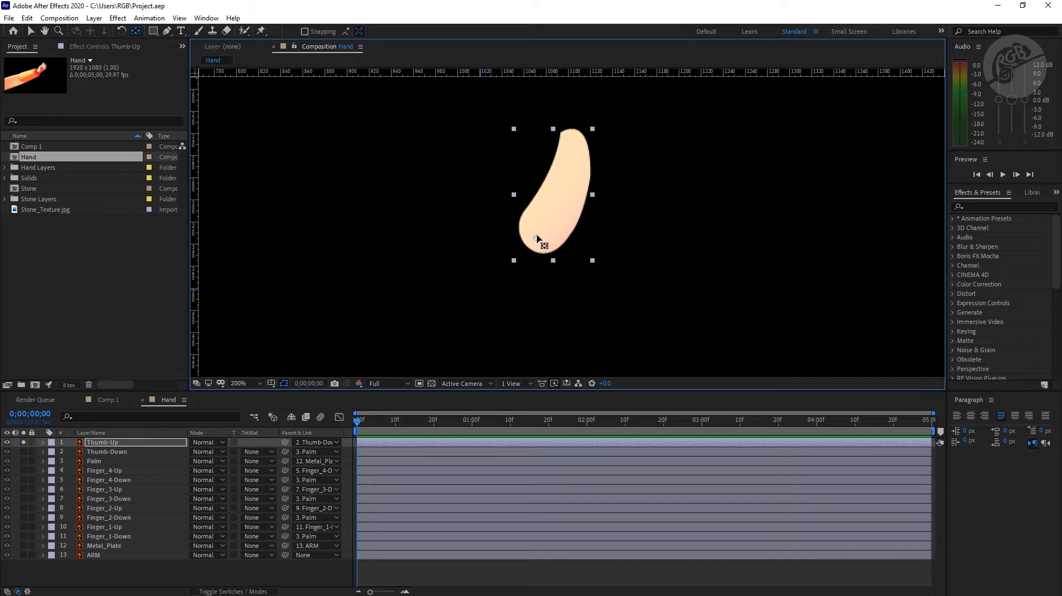
Solo Thumb-Down with the Palm and Thumb-Up, move Thumb-Down's anchor point to the thumb's base on the palm, and unsolo them.
left_click(111, 452)
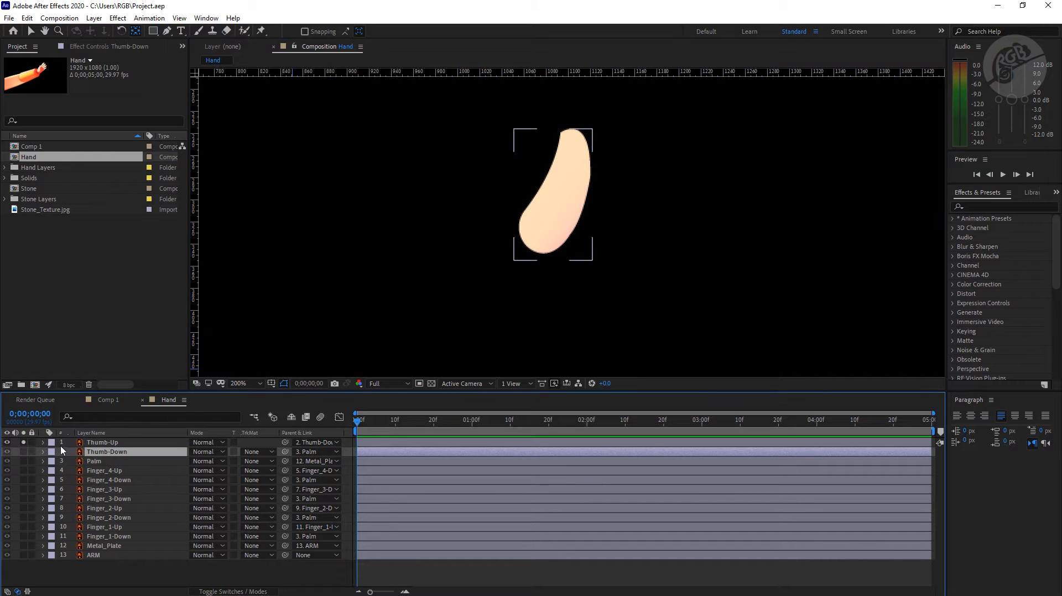
left_click(24, 443)
left_click(23, 451)
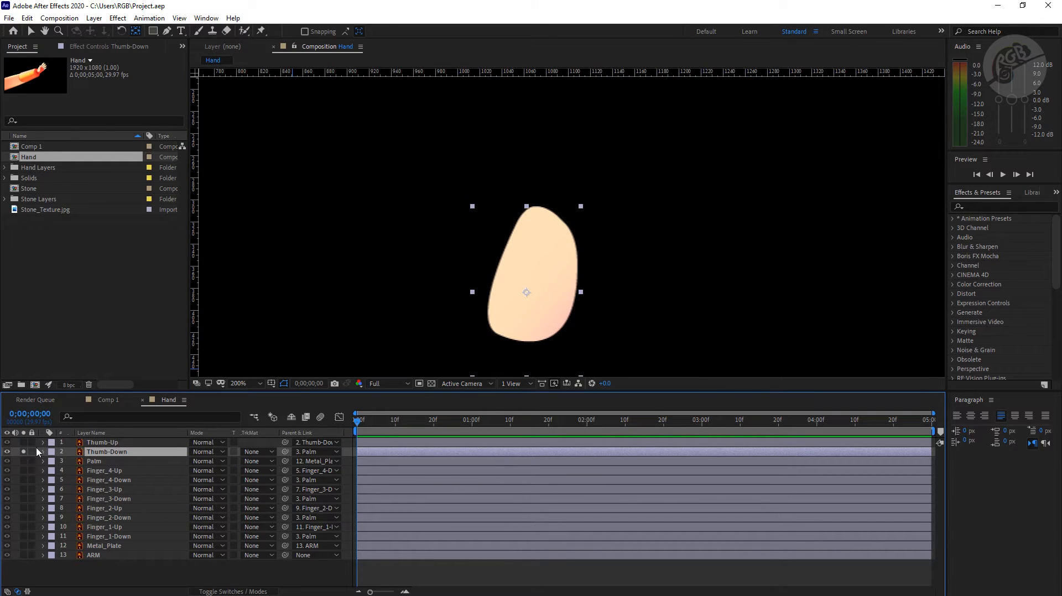
left_click(23, 461)
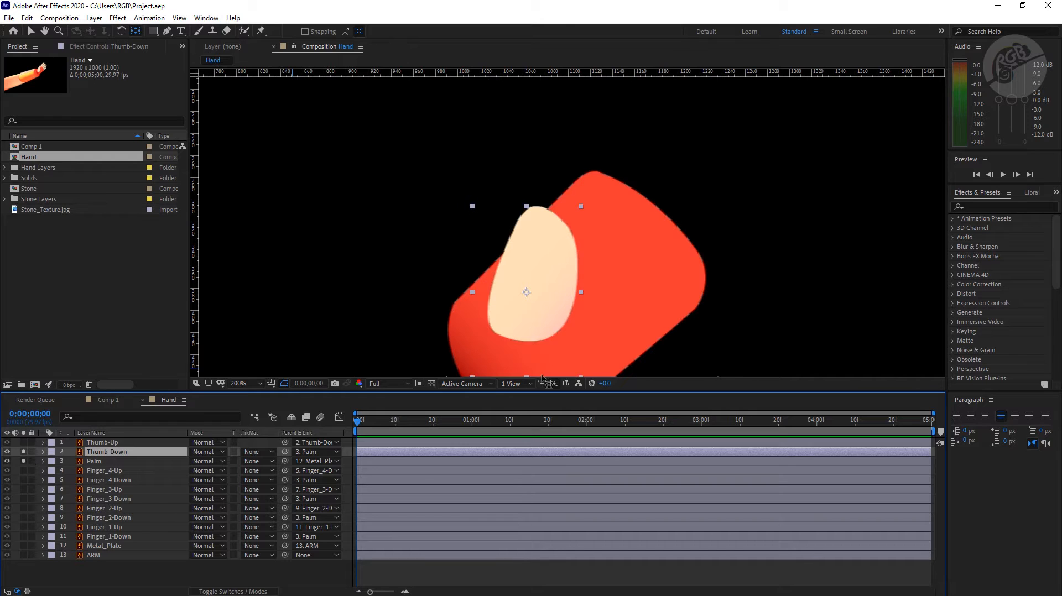
scroll(570, 330, "down", 2)
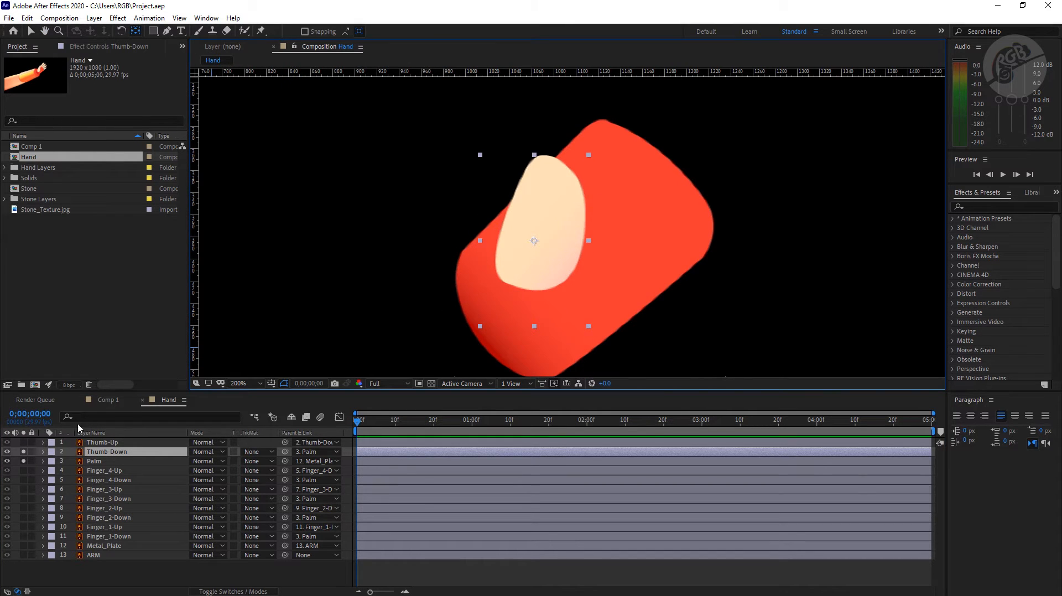
left_click(24, 442)
left_click(99, 463)
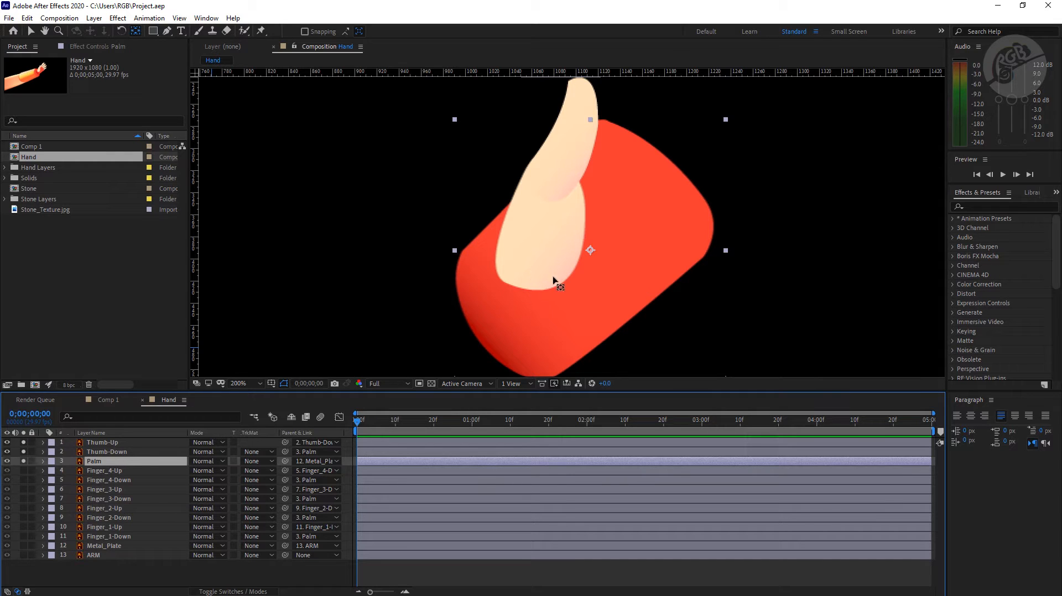
left_click(117, 452)
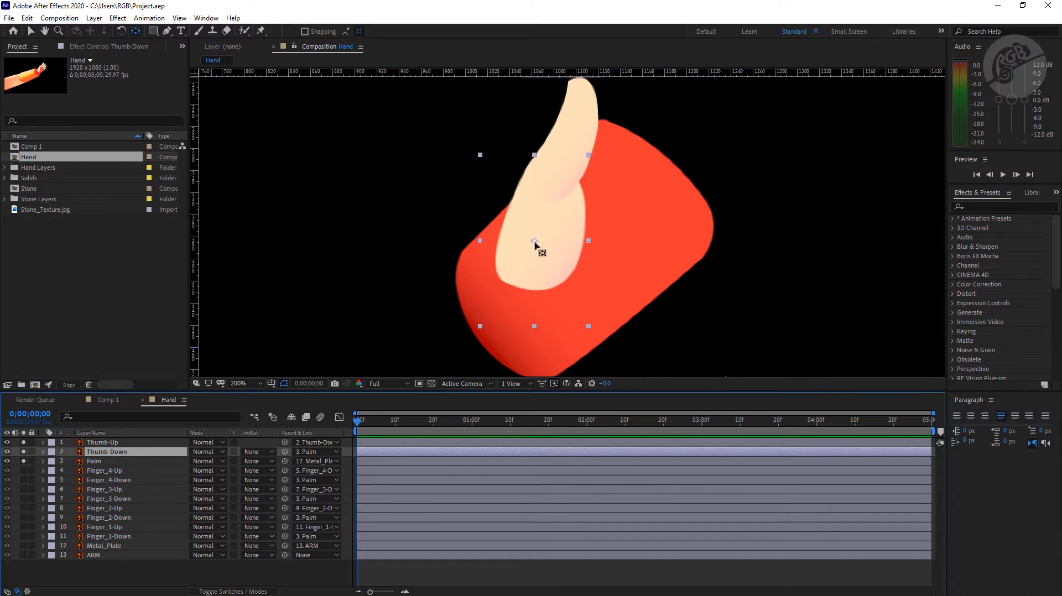
left_click_drag(534, 242, 533, 268)
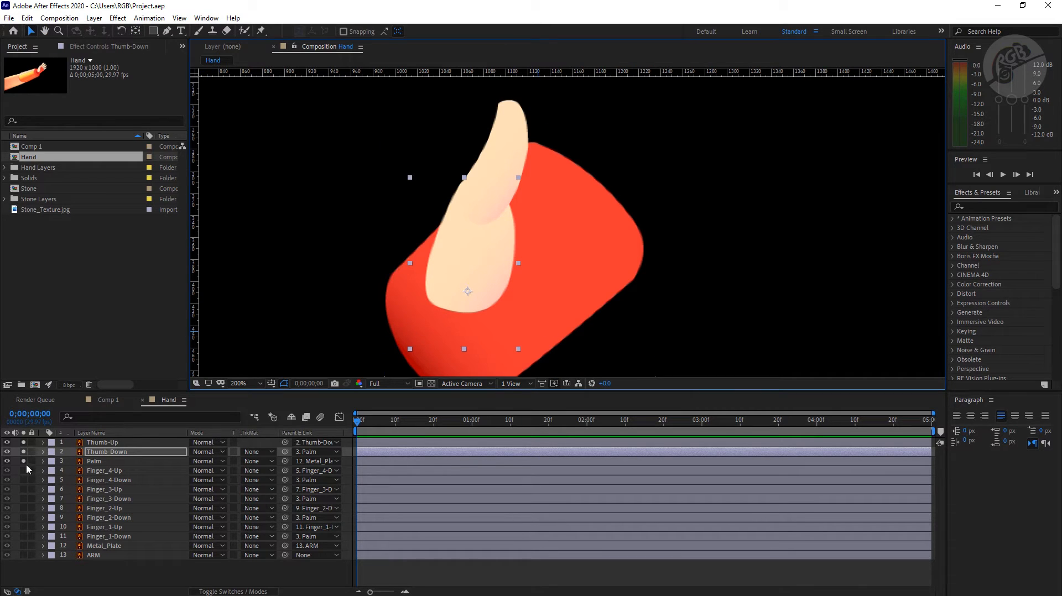
left_click_drag(24, 462, 23, 443)
scroll(706, 293, "down", 1)
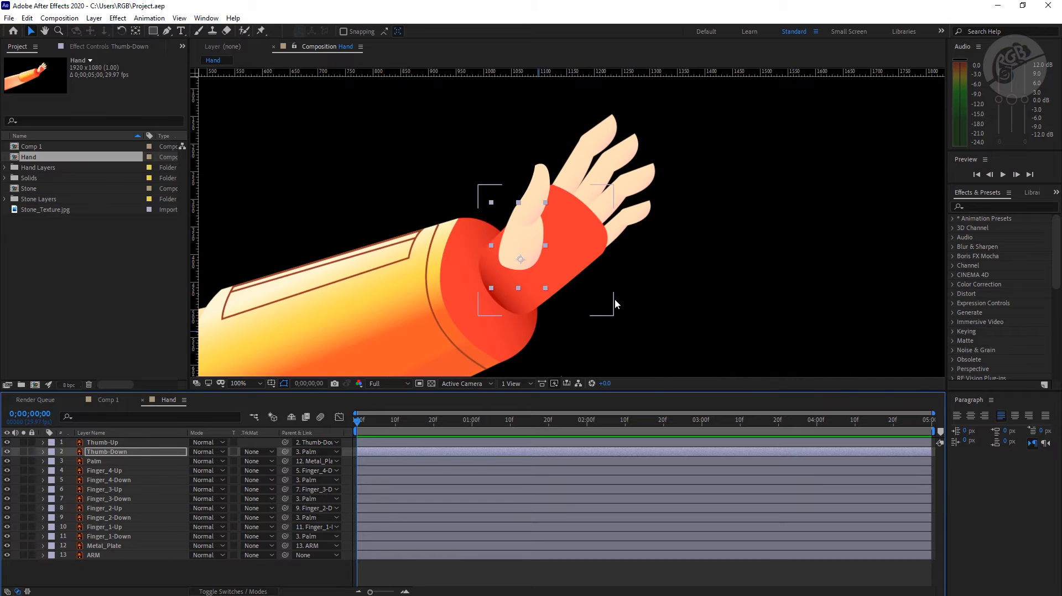
Solo the upper and lower finger layers, move their anchor points to the finger joints, and unsolo them all.
left_click_drag(616, 303, 685, 244)
left_click(62, 470)
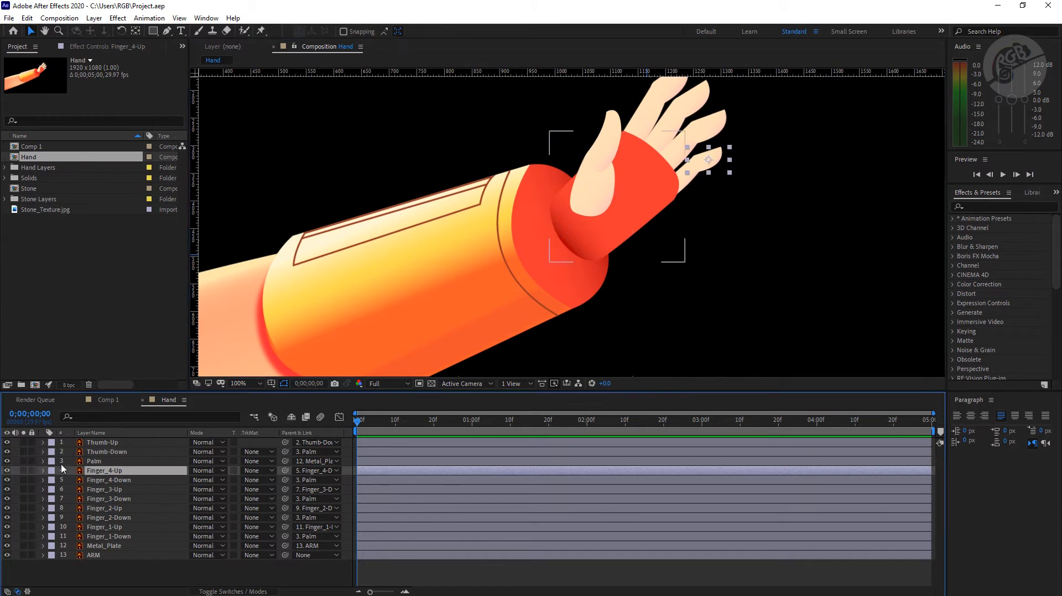
scroll(648, 207, "up", 1)
left_click_drag(708, 160, 535, 372)
left_click(24, 471)
key("y")
left_click(24, 480)
left_click(25, 489)
left_click(24, 499)
left_click(23, 508)
left_click(24, 518)
left_click(24, 527)
left_click_drag(574, 168, 543, 190)
left_click(24, 536)
left_click_drag(503, 245, 470, 304)
left_click_drag(24, 537, 24, 471)
left_click_drag(498, 332, 503, 193)
Move the Palm layer's anchor point to the wrist where the palm meets the metal plate.
left_click(106, 452)
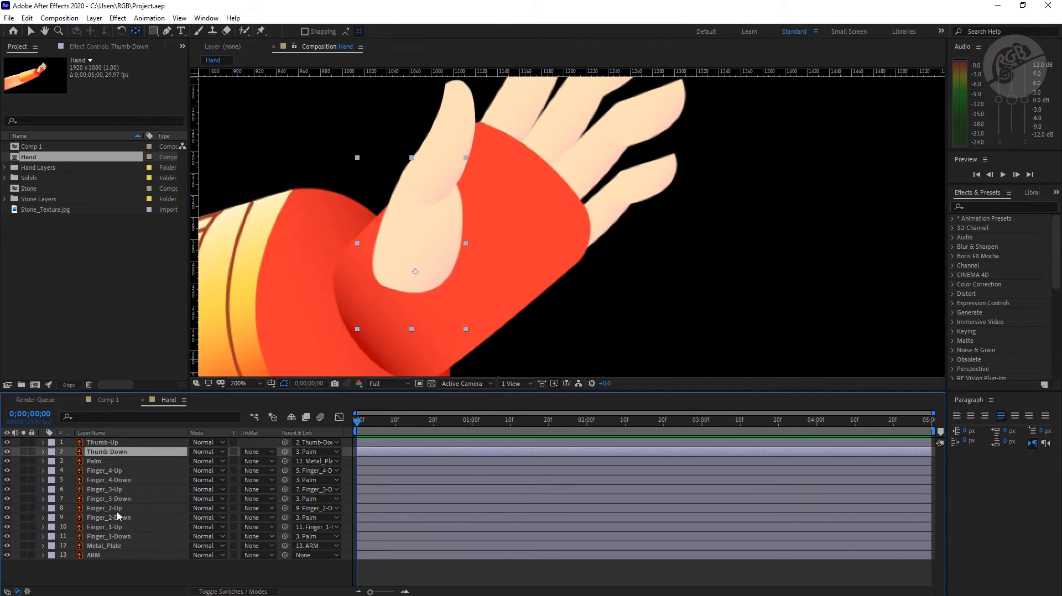
left_click(94, 462)
left_click_drag(554, 326, 641, 292)
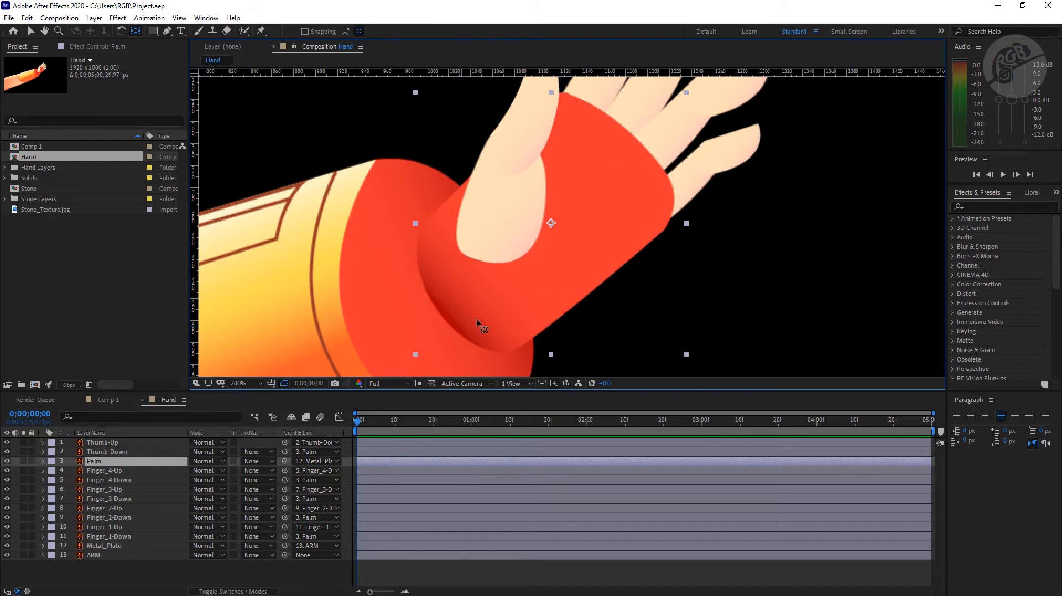
left_click_drag(585, 226, 595, 215)
left_click(103, 462)
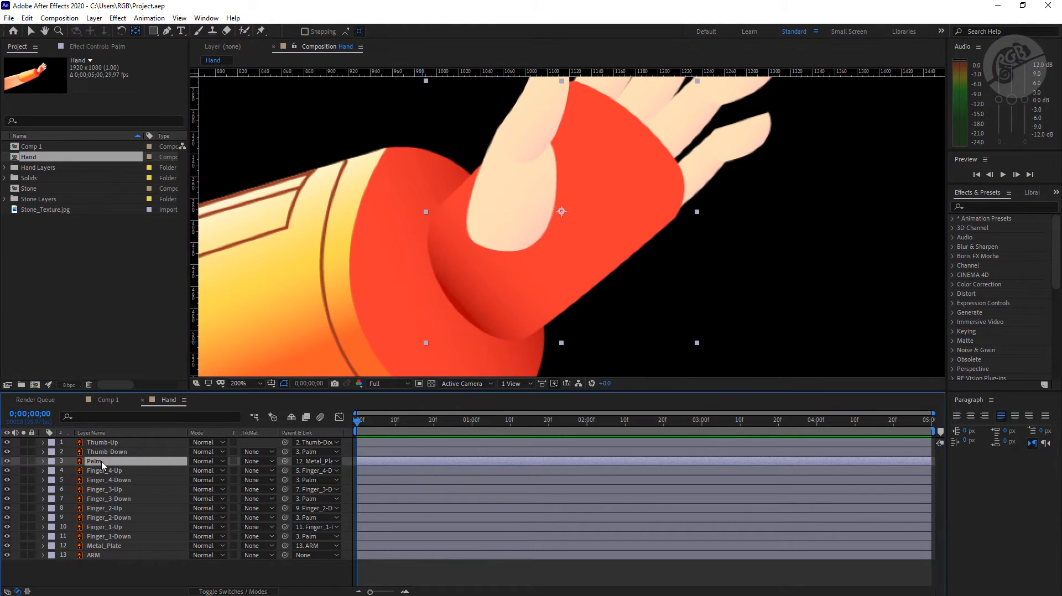
left_click_drag(562, 213, 595, 208)
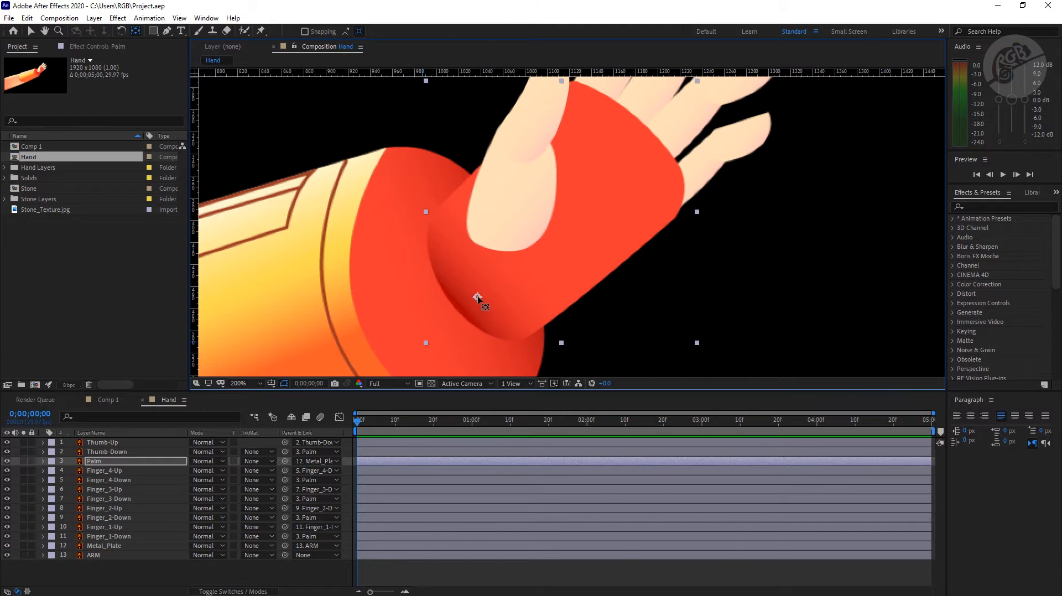
scroll(558, 291, "down", 2)
scroll(647, 304, "down", 2)
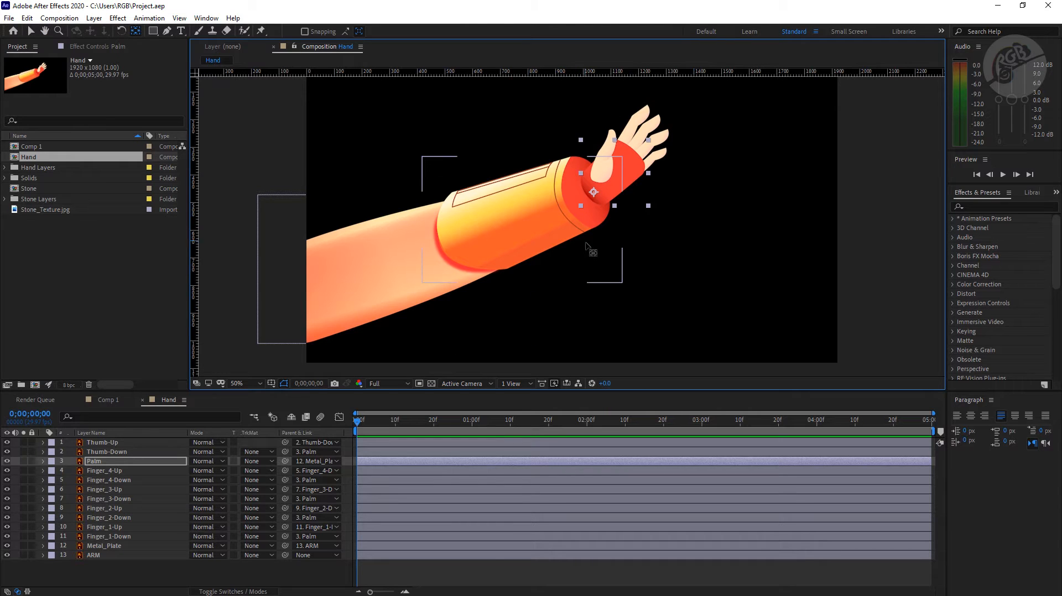
Add a null object to the Hand composition and parent the ARM layer to it.
left_click_drag(586, 245, 566, 262)
key("v")
left_click(127, 570)
right_click(127, 571)
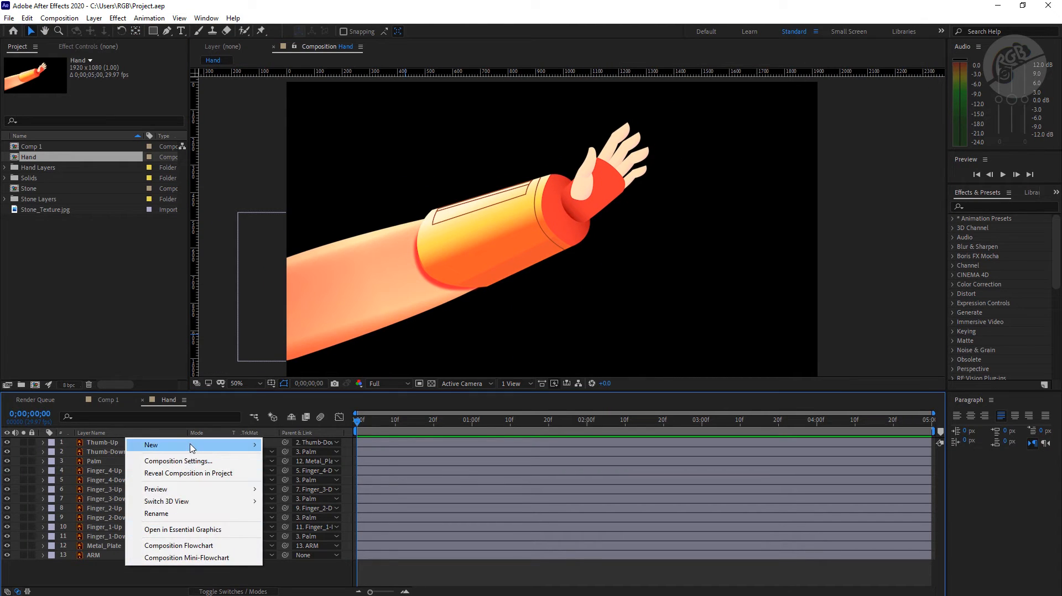
mouse_move(243, 445)
left_click(299, 510)
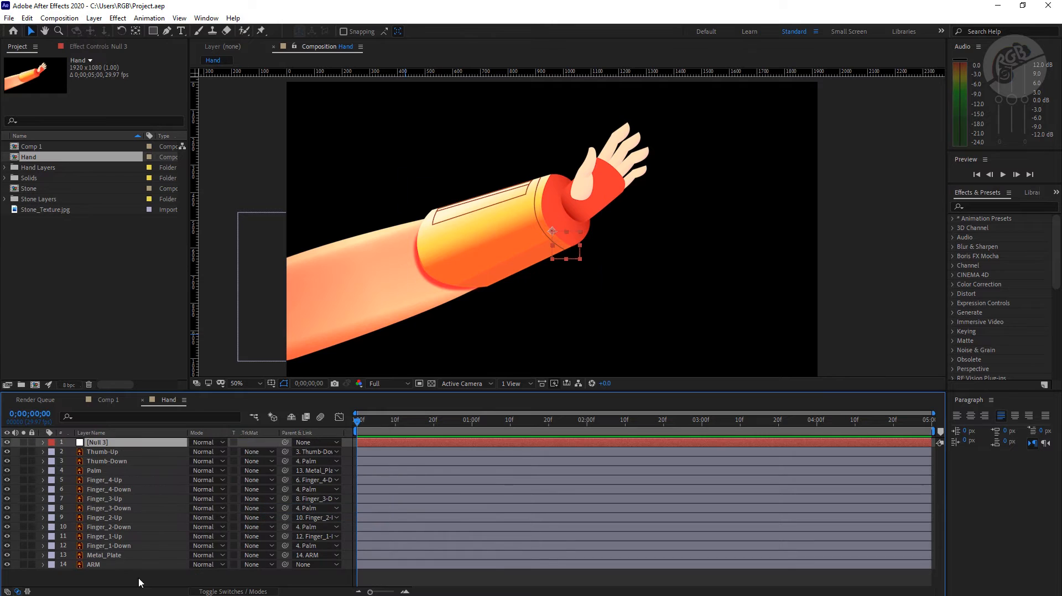
left_click(104, 565)
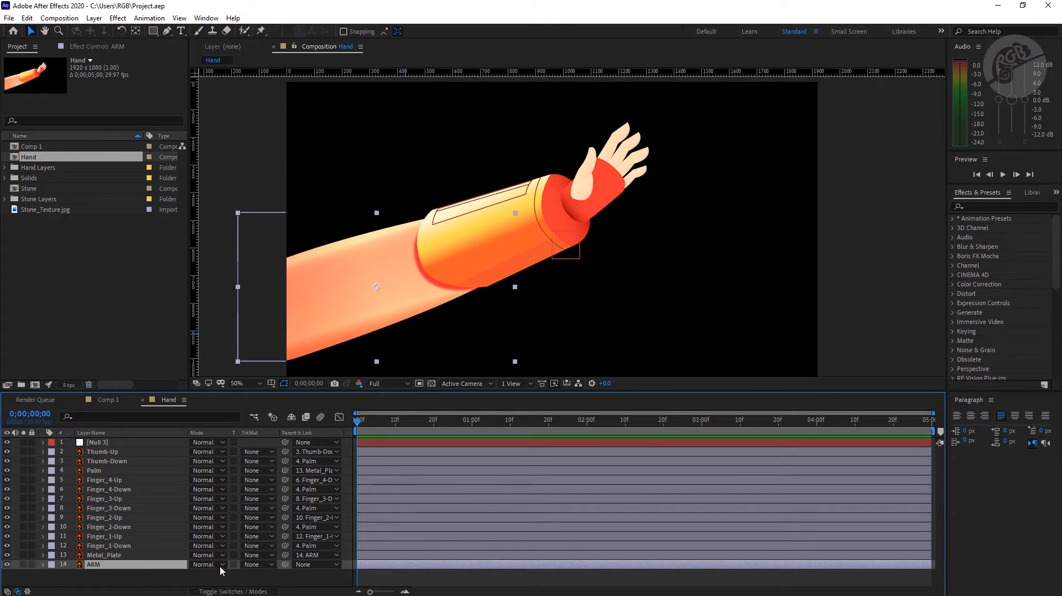
left_click_drag(284, 565, 102, 443)
Rename the null layer as Position/.
left_click(104, 443)
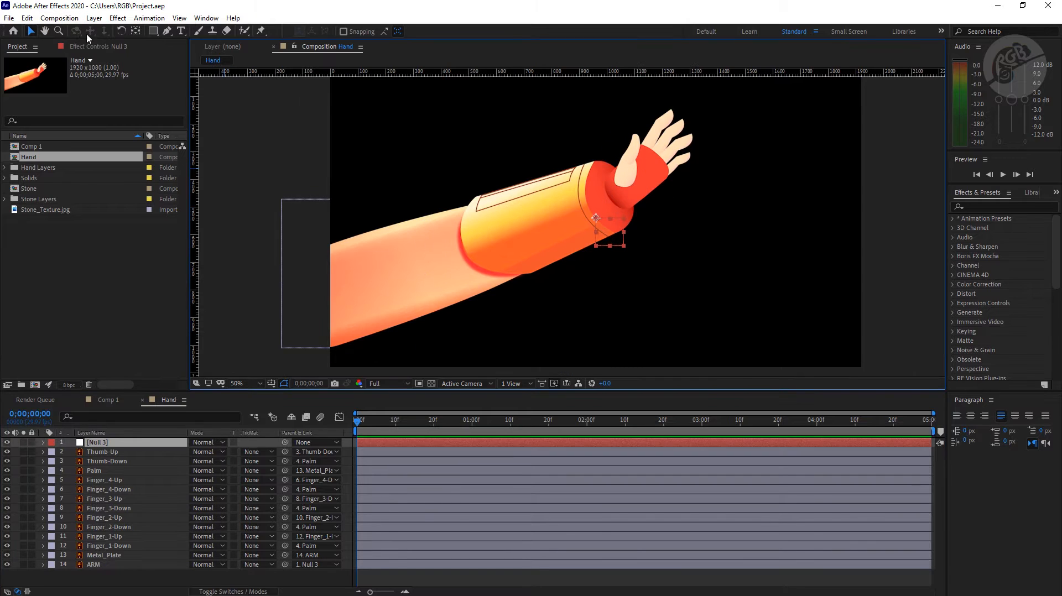
left_click(135, 31)
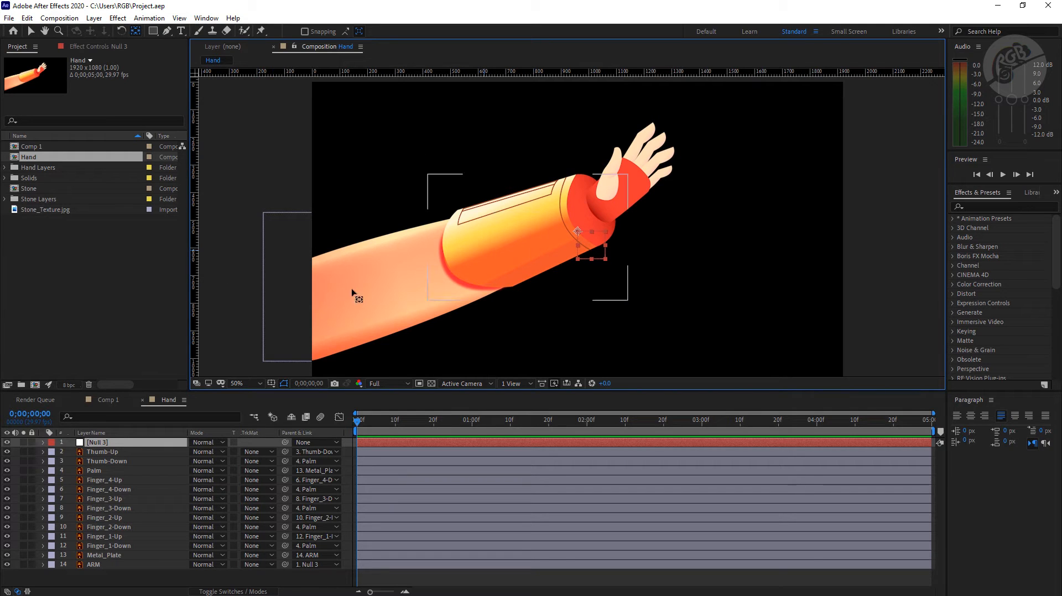
right_click(113, 442)
left_click(156, 424)
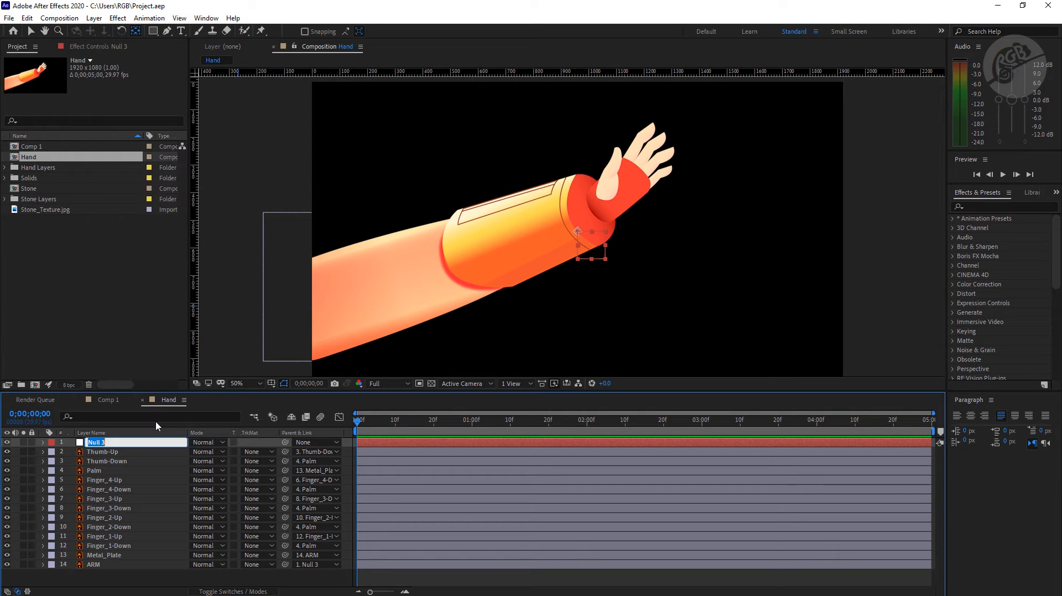
type("Position\\")
key("Return")
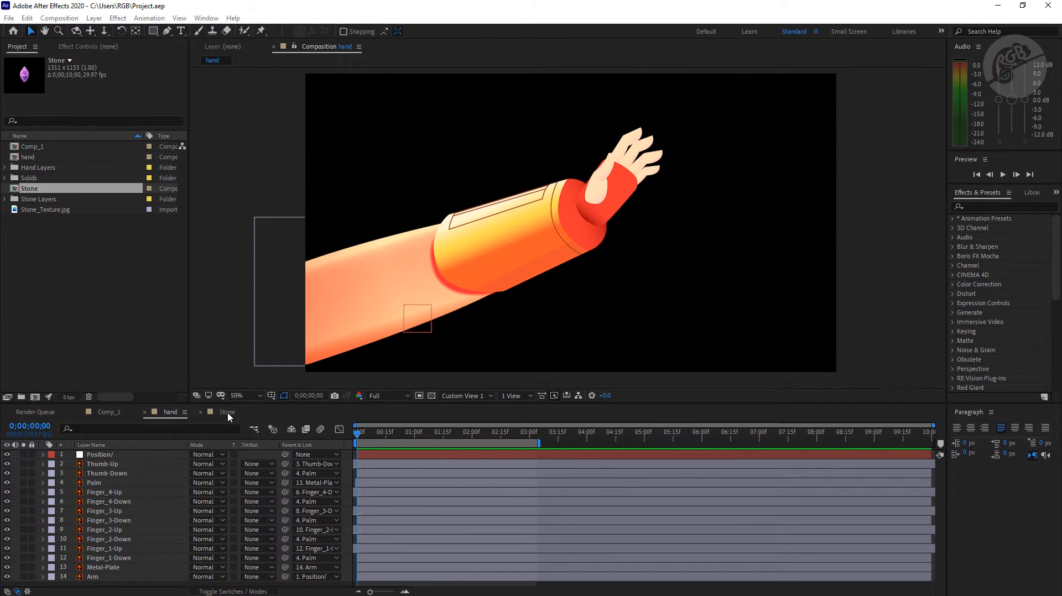
Open the Stone composition from the project items.
left_click(31, 189)
double_click(37, 183)
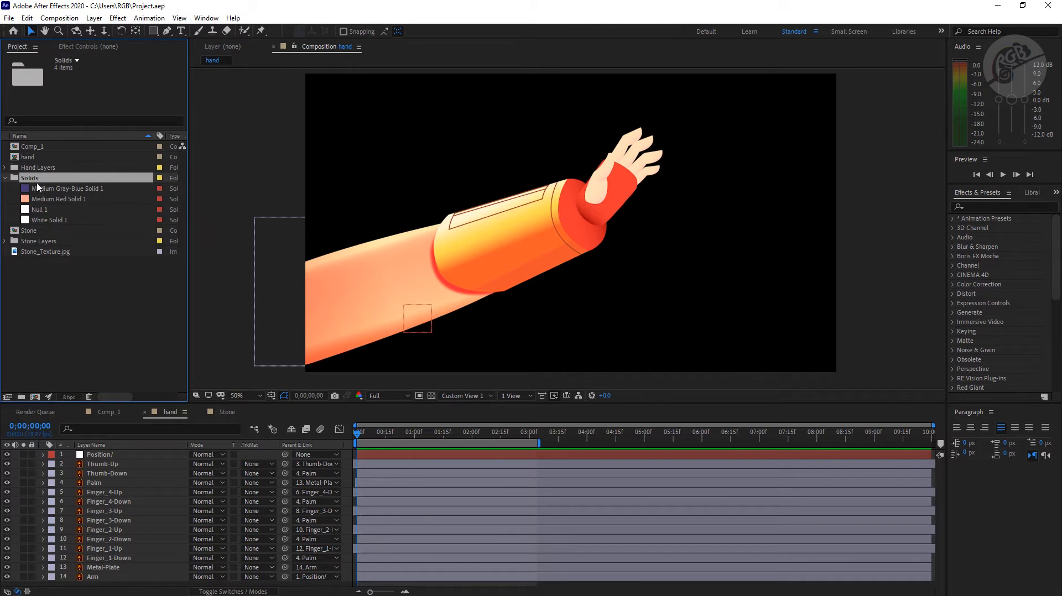
left_click(6, 178)
double_click(61, 186)
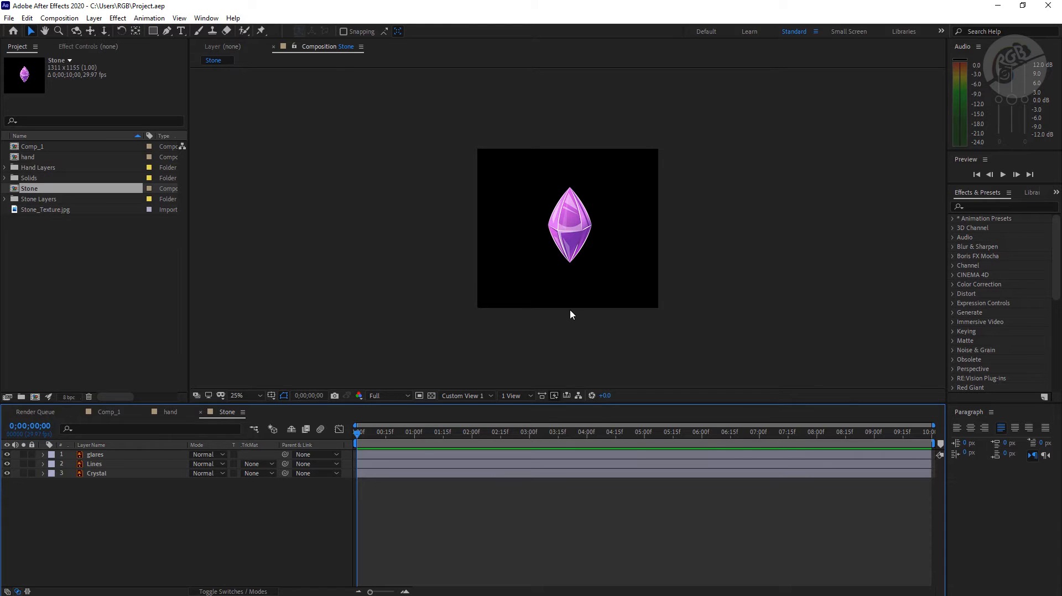
scroll(552, 347, "up", 2)
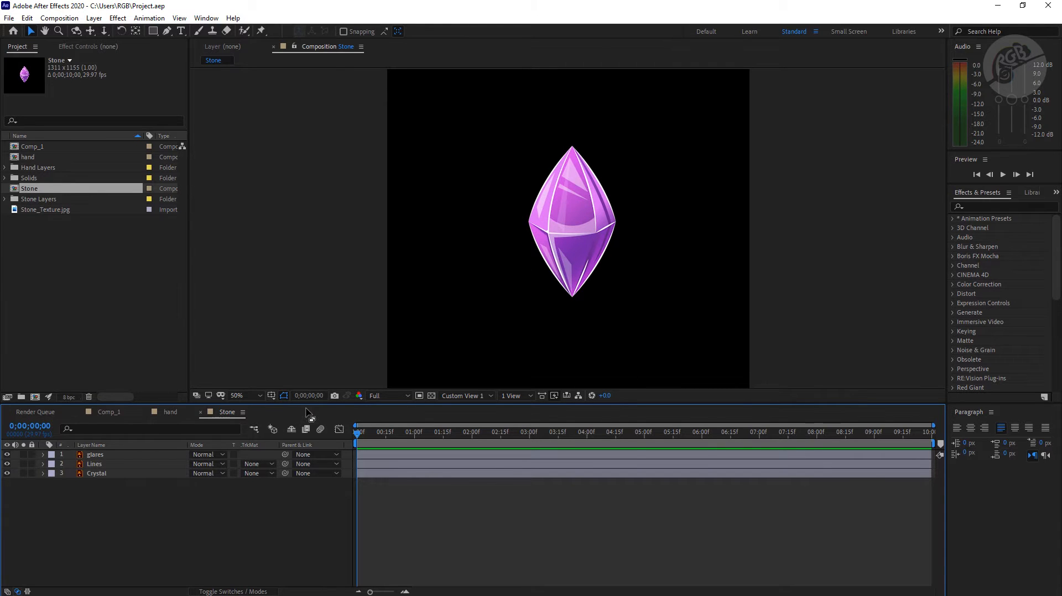
left_click_drag(313, 403, 313, 420)
Set the blending mode of the Lines layer in the Stone composition to Overlay.
left_click(95, 481)
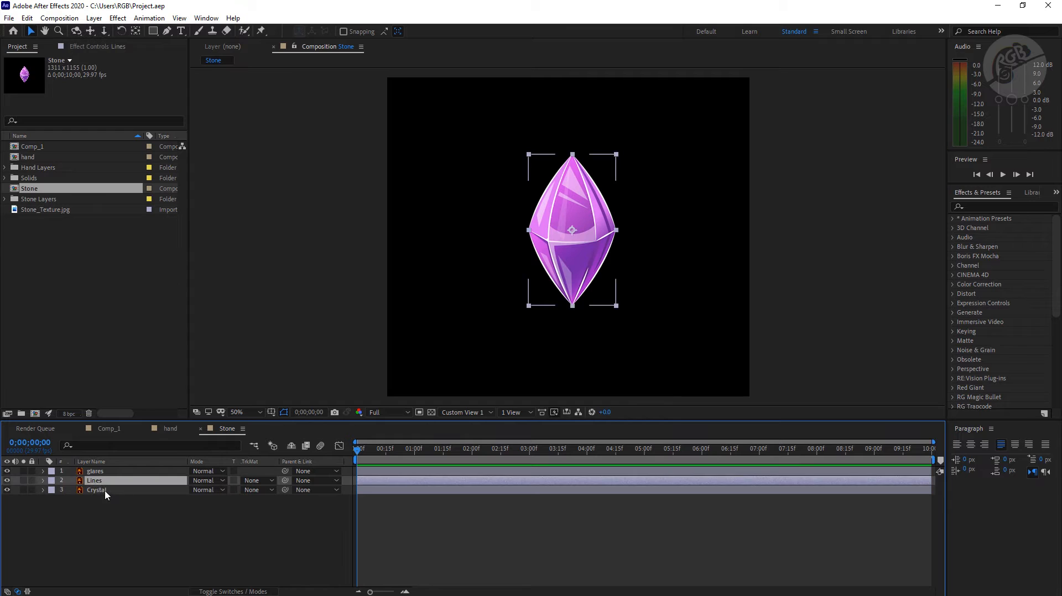
left_click(218, 481)
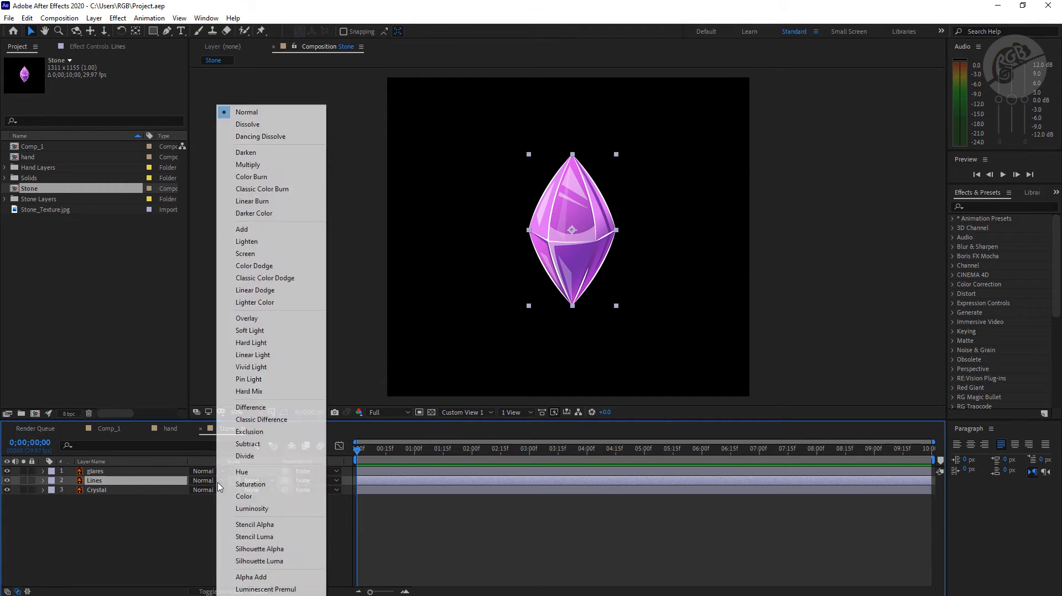
left_click(248, 319)
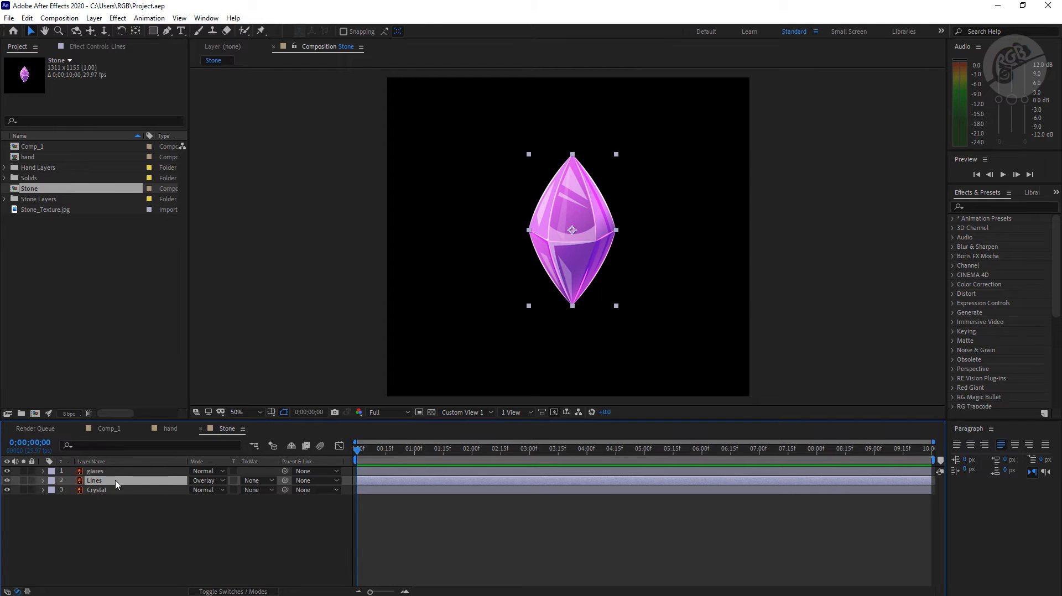
key("ctrl+Up")
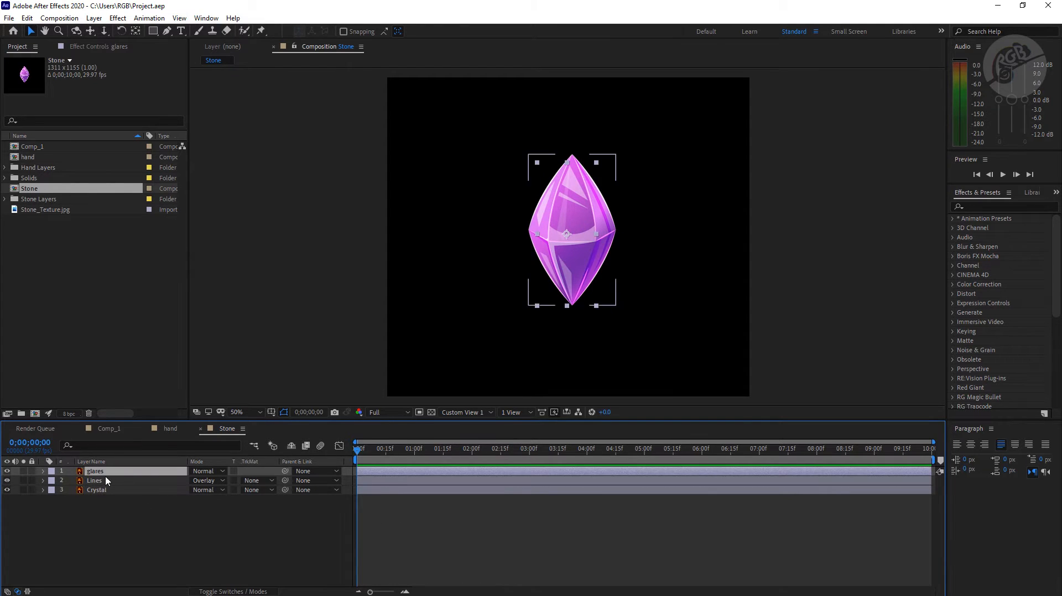
left_click(131, 533)
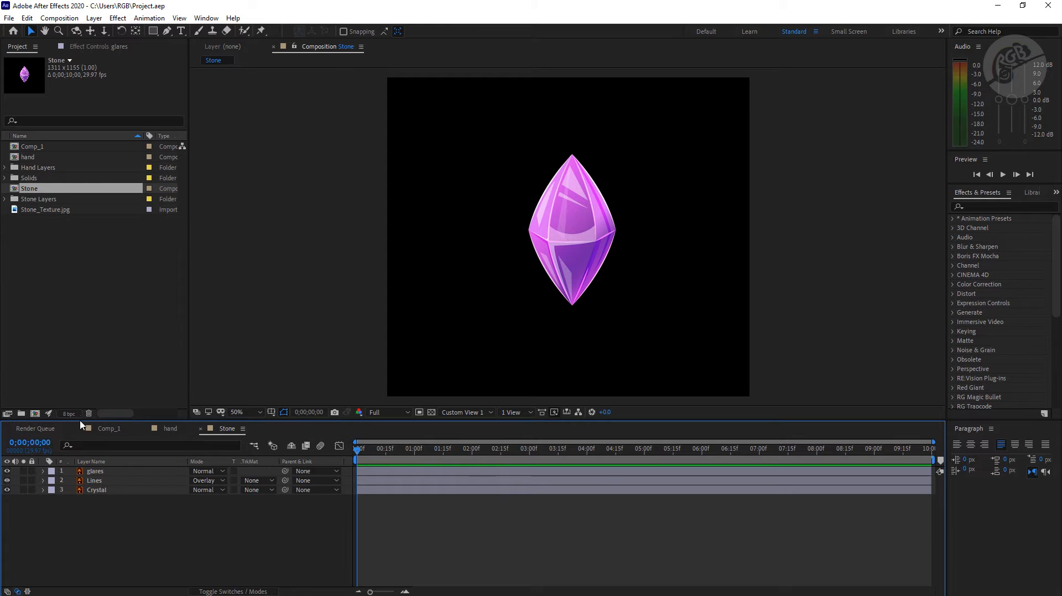
Add Stone_Texture.jpg beneath the Crystal layer, shift it slightly, and set its scale to 365%.
left_click_drag(53, 215, 131, 524)
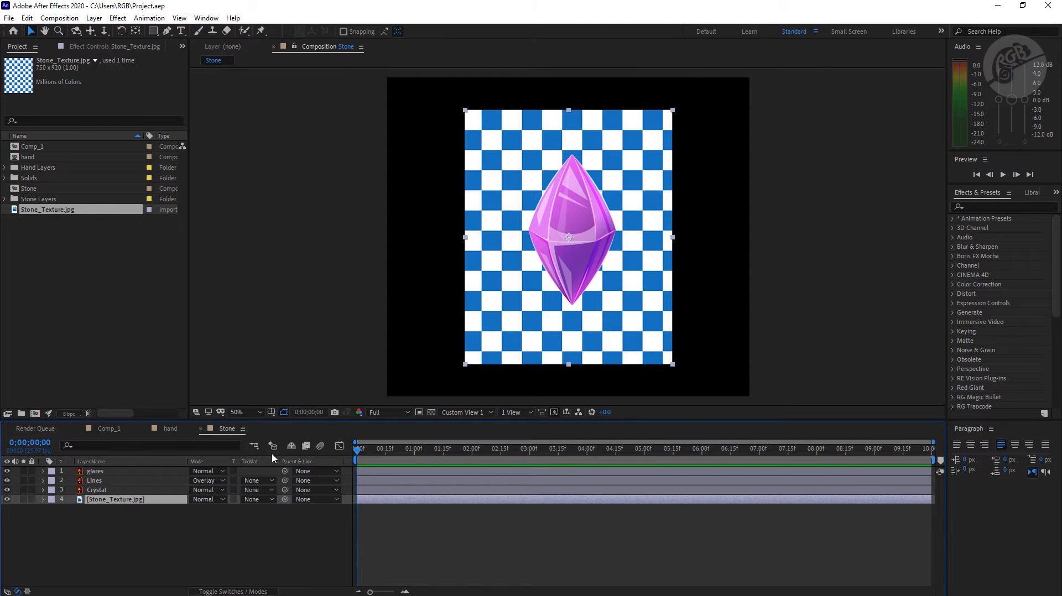
key("s")
left_click_drag(206, 509, 347, 509)
left_click_drag(587, 333, 612, 348)
left_click(207, 508)
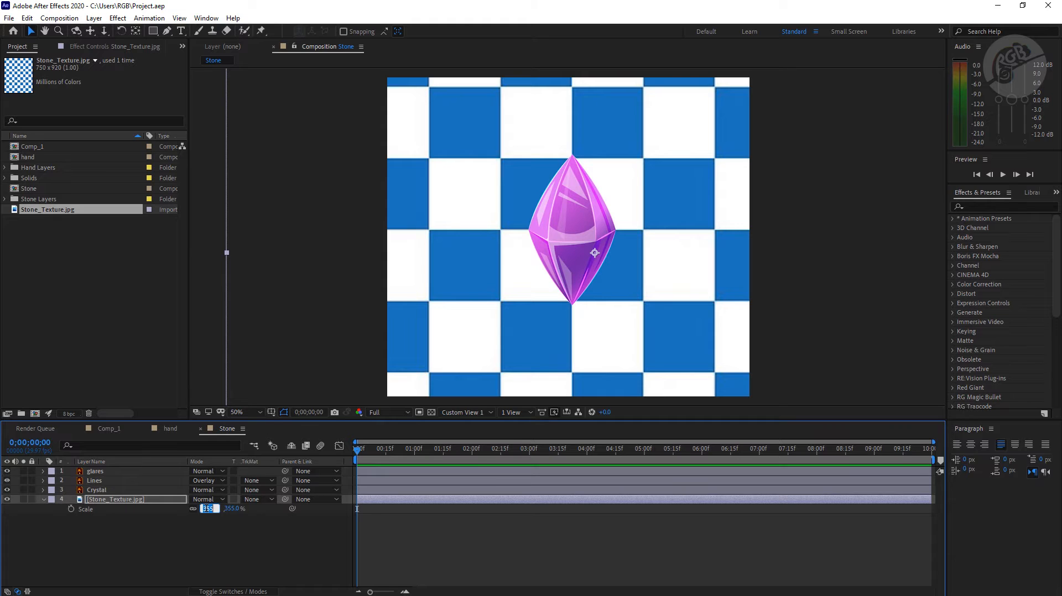
type("365")
key("Return")
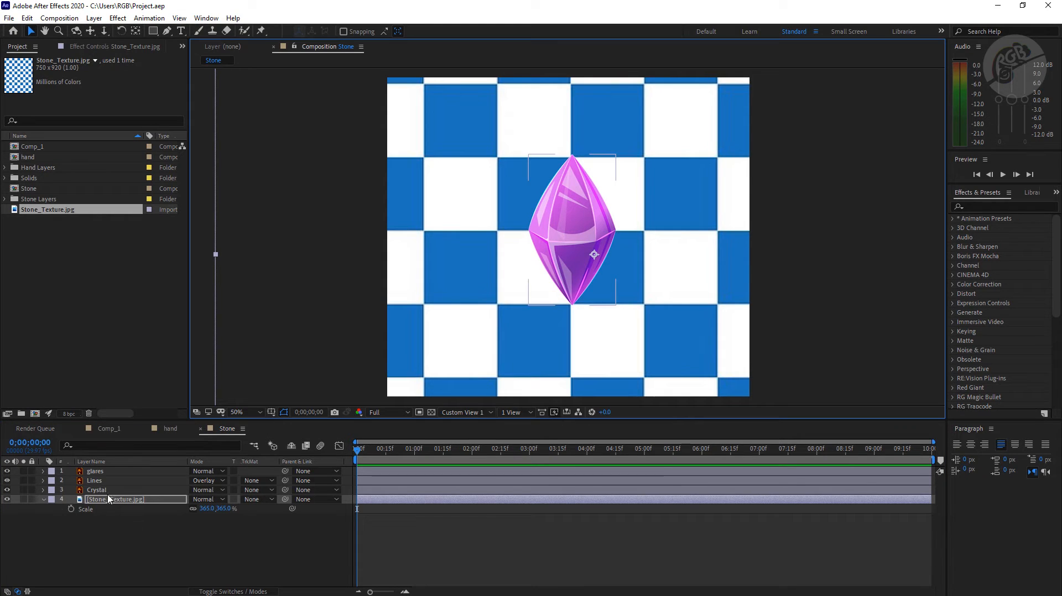
Solo the Crystal layer to inspect the base stone shape, and turn the solo off again.
left_click(97, 490)
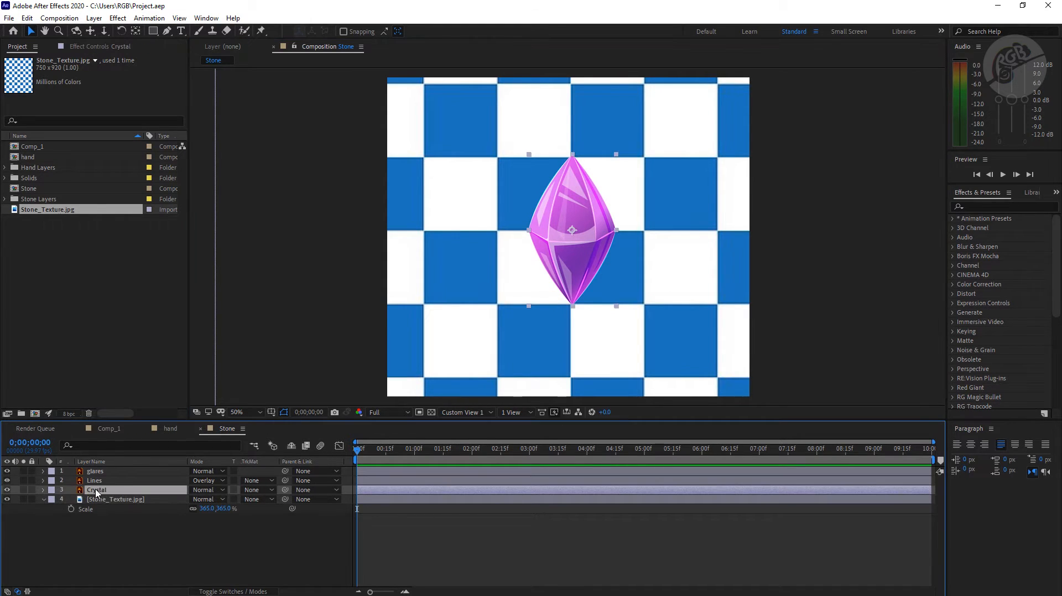
left_click(23, 490)
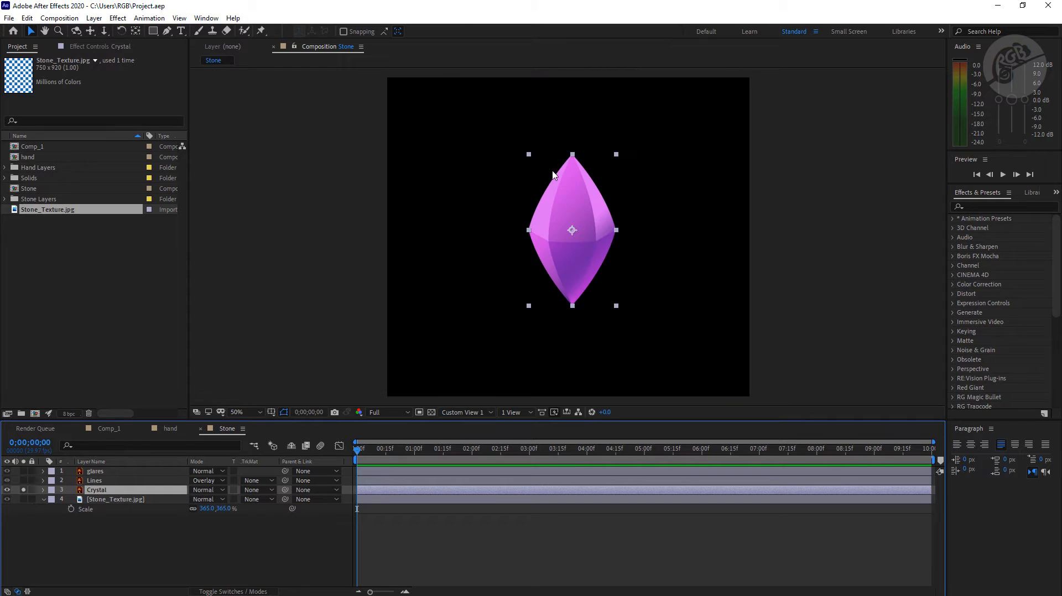
left_click(23, 490)
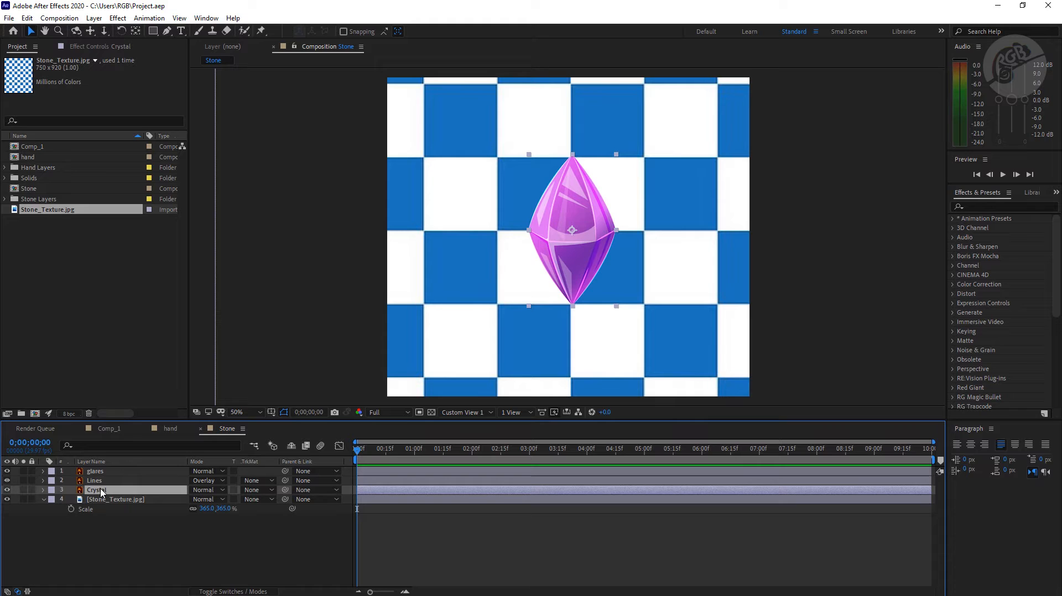
Duplicate the Crystal layer, place the copy directly above Stone_Texture.jpg, and rename it matte.
key("ctrl+d")
left_click_drag(106, 494, 108, 504)
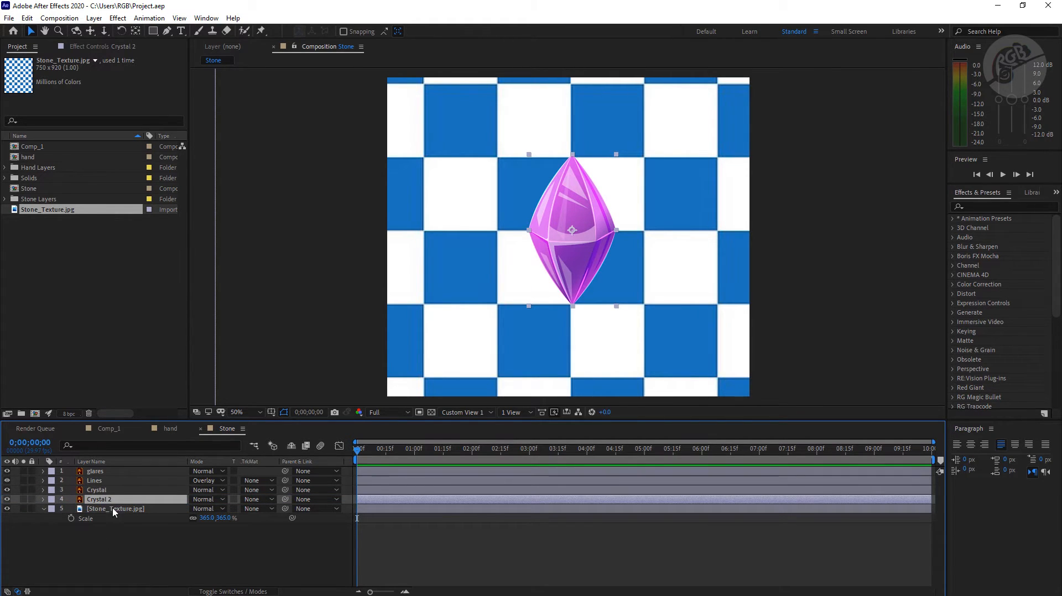
key("Return")
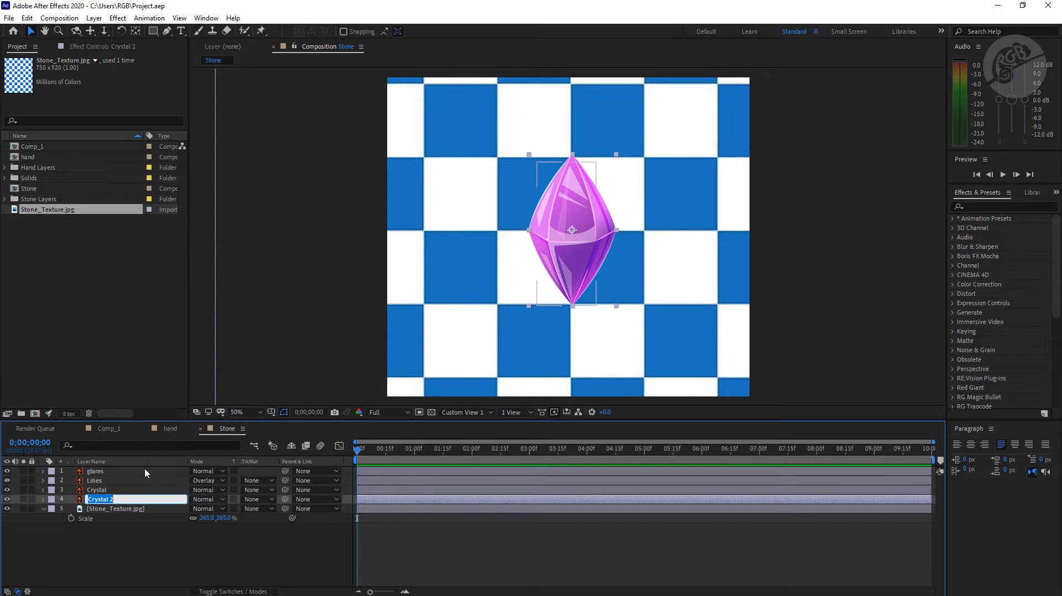
type("matte")
key("Return")
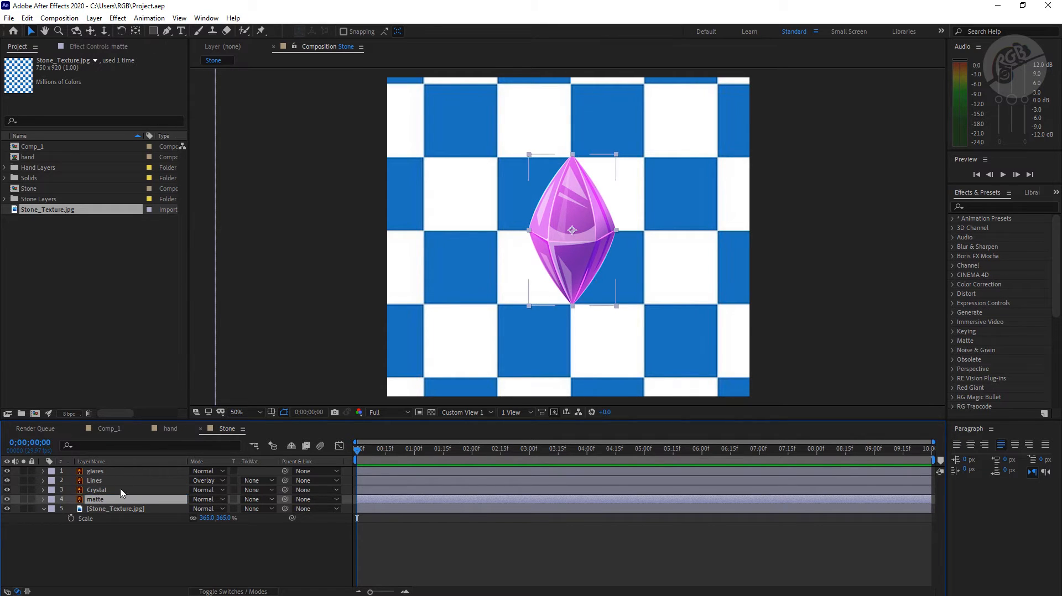
Set the track matte of the Stone_Texture.jpg layer to Alpha Matte "matte".
left_click(117, 511)
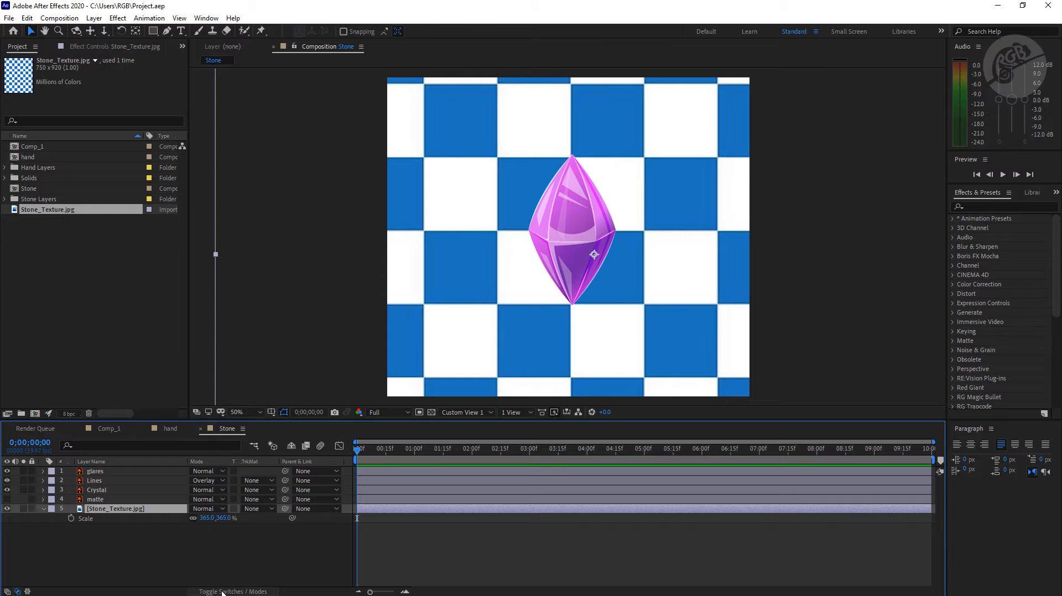
left_click(242, 591)
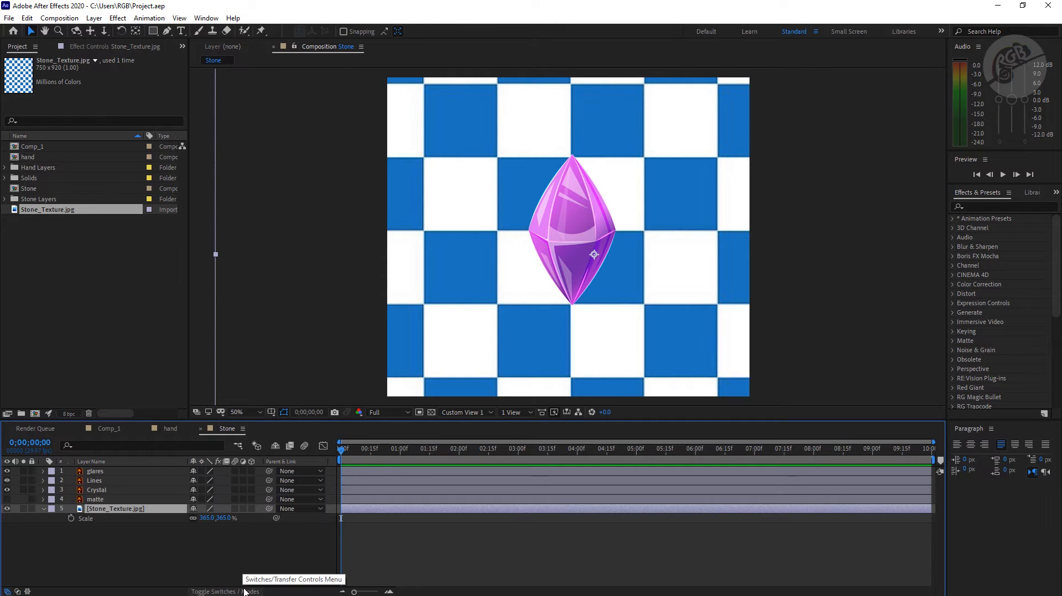
left_click(229, 592)
left_click(264, 508)
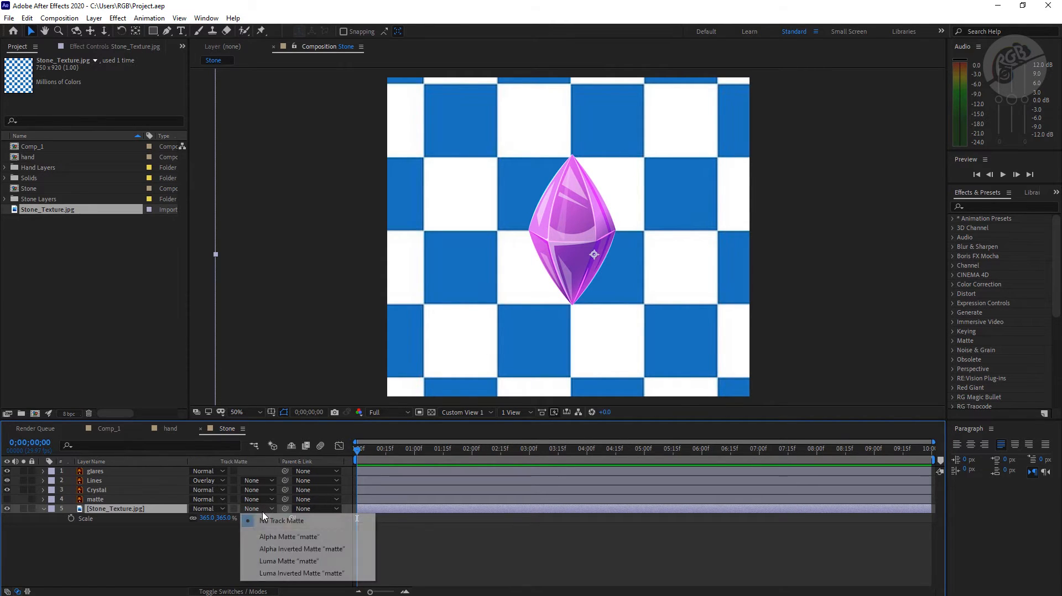
left_click(303, 538)
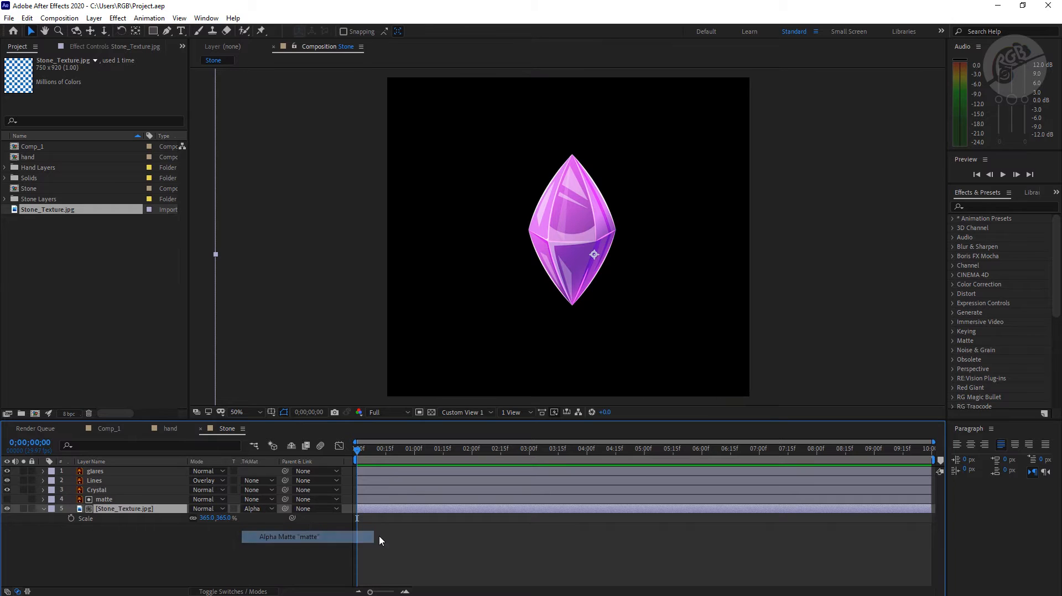
left_click(128, 538)
Place the Crystal layer beneath Stone_Texture.jpg and set the texture layer's blending mode to Overlay.
left_click(109, 490)
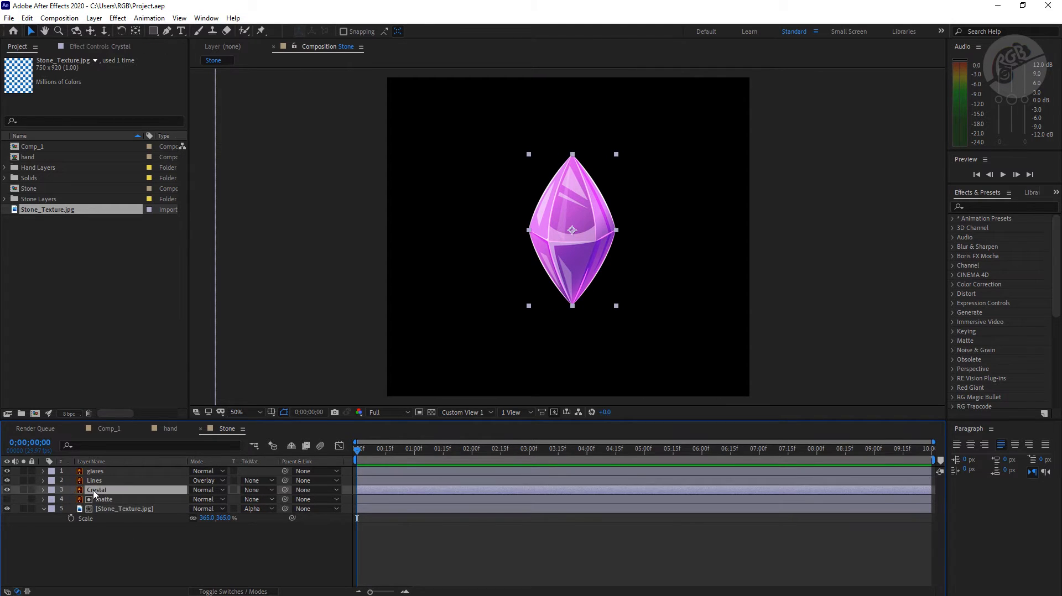
left_click_drag(101, 491, 105, 546)
left_click(120, 499)
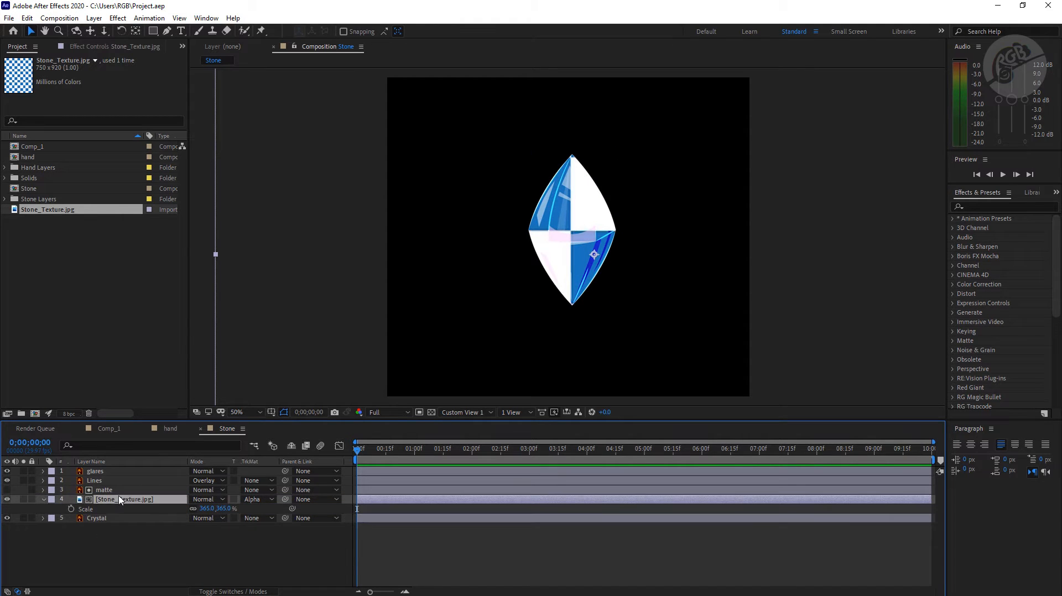
left_click(222, 499)
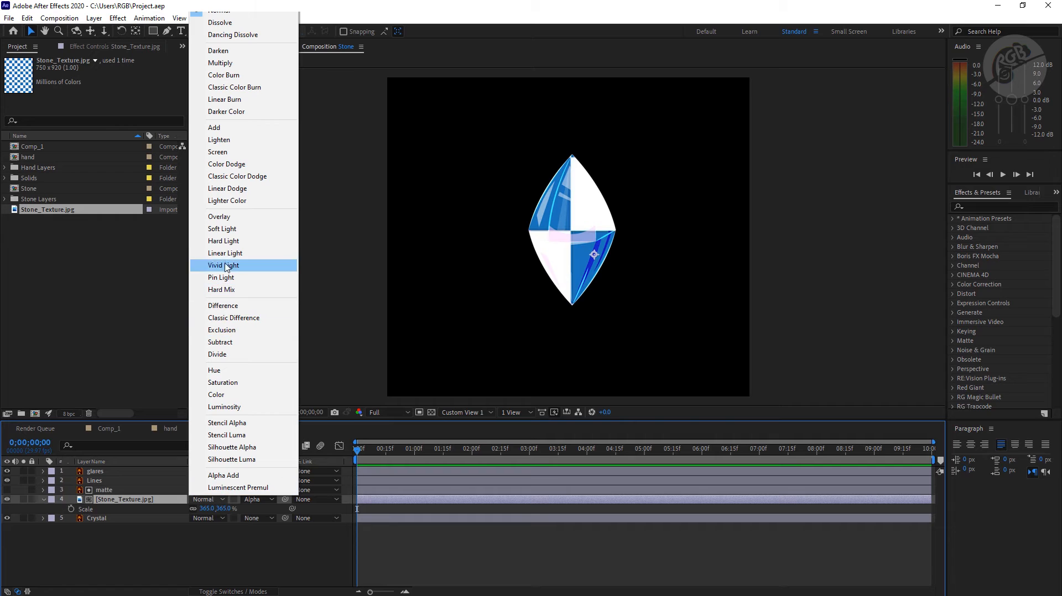
left_click(222, 217)
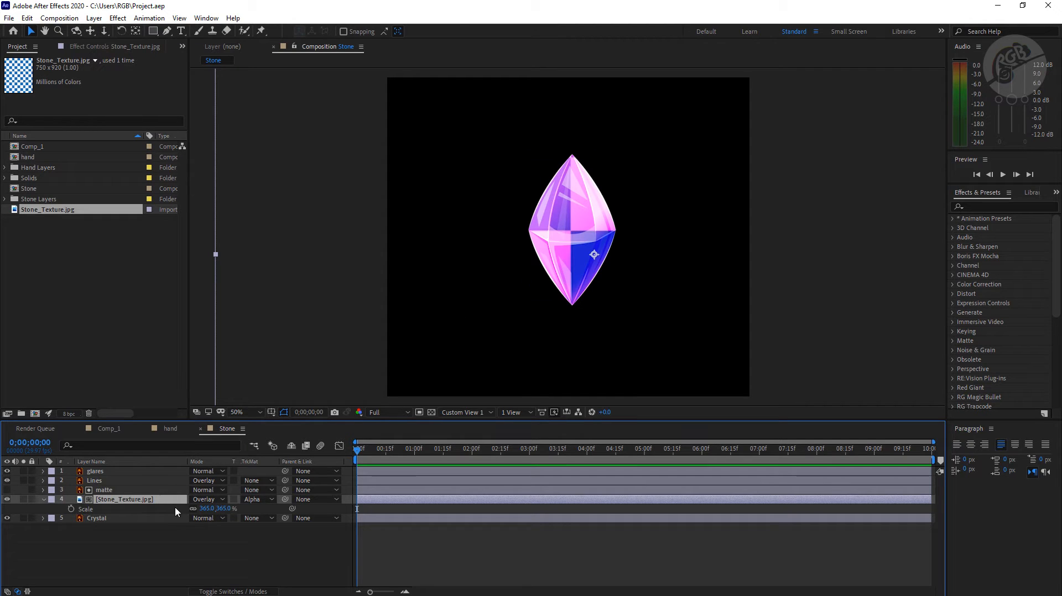
Shift the Stone_Texture.jpg layer to position 1811.5, 639.5 and add a Position keyframe at the start of the timeline.
key("p")
left_click_drag(198, 508, 766, 490)
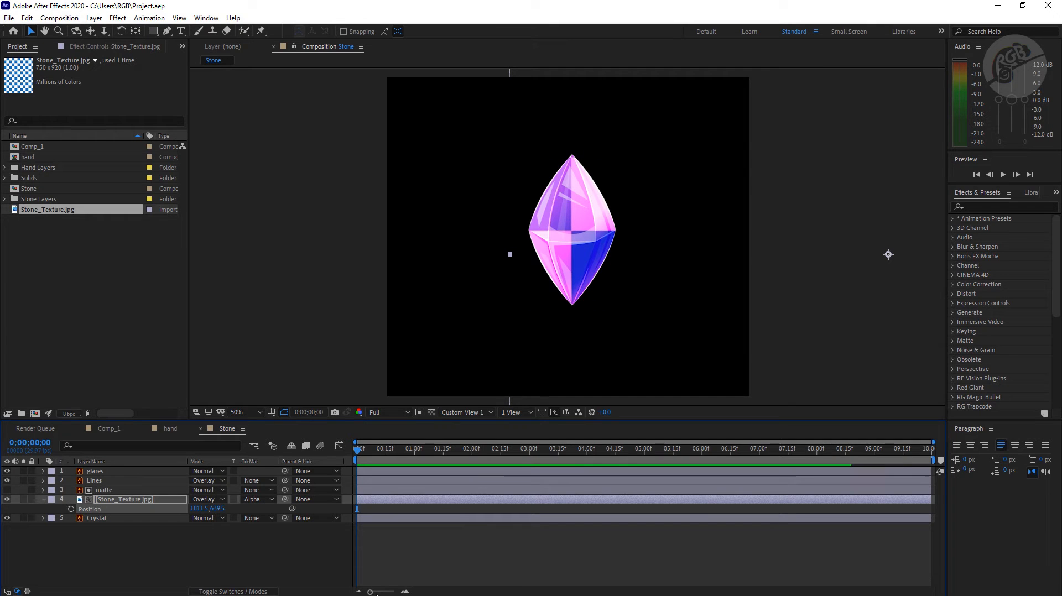
left_click(71, 509)
Add a second Position keyframe at 4 seconds with the texture at 1046.5, 639.5, and preview its sliding motion.
left_click_drag(375, 449, 587, 462)
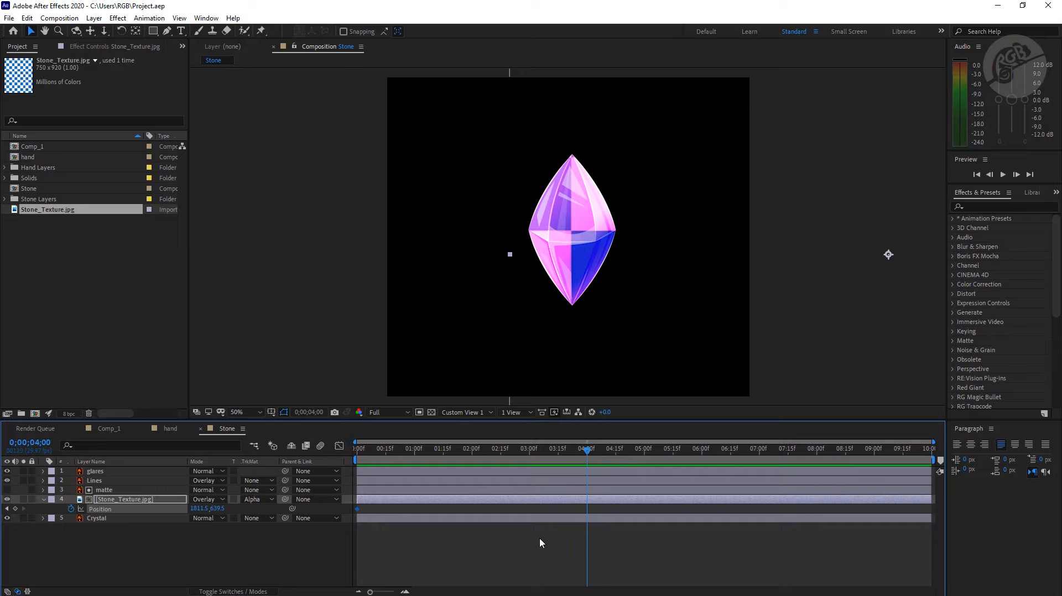
left_click_drag(197, 509, 67, 530)
left_click_drag(200, 508, 2, 514)
key("Home")
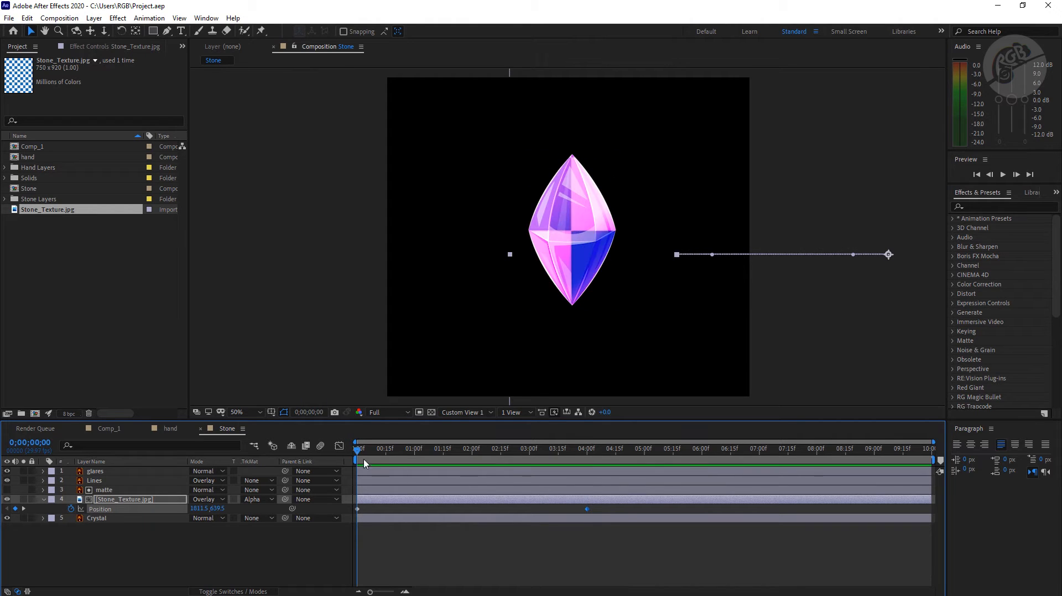
key("space")
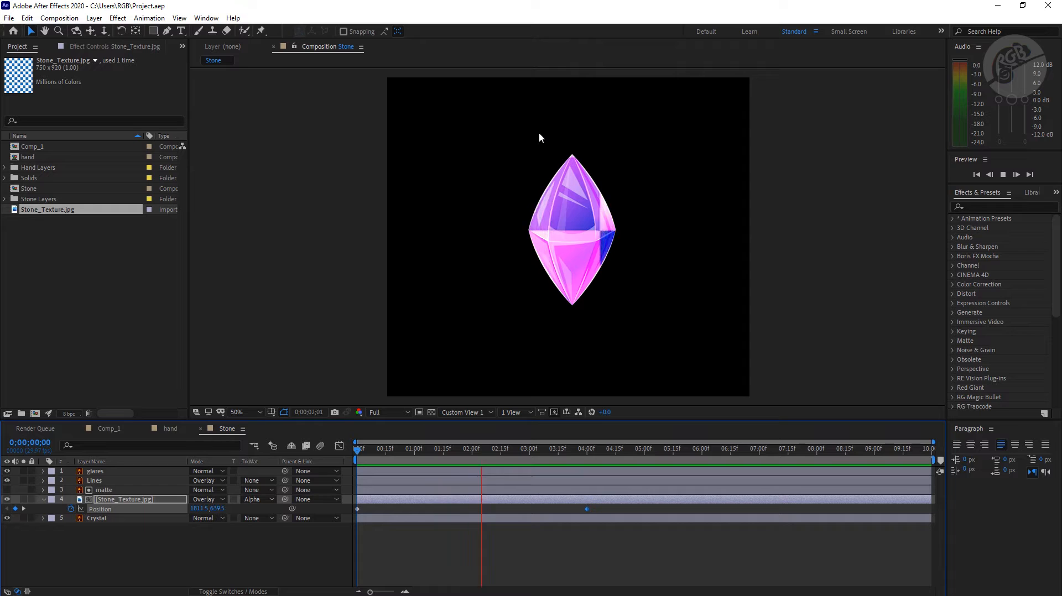
left_click(589, 451)
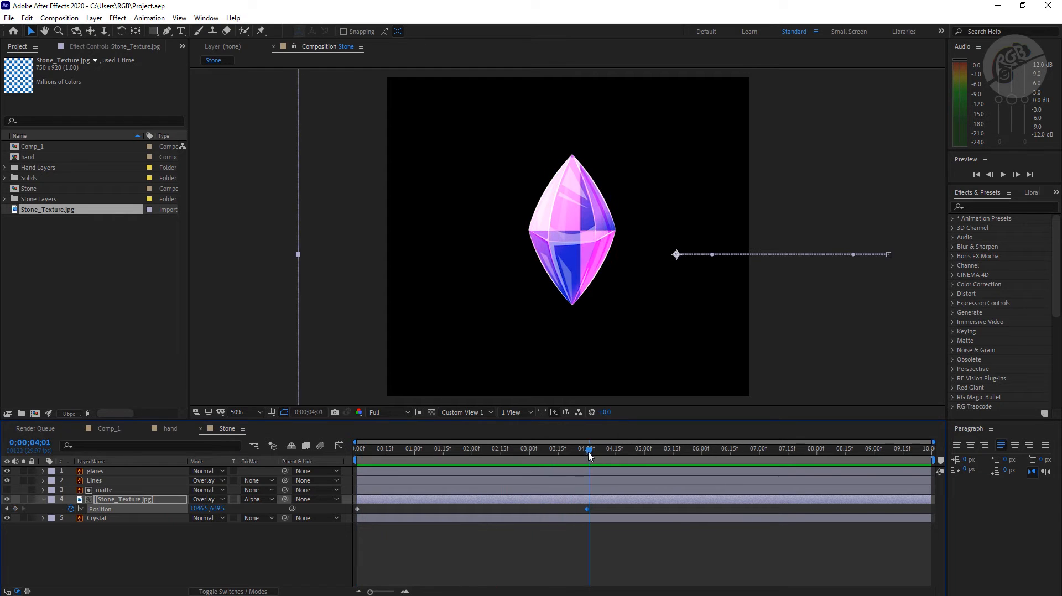
left_click(587, 451)
Open Comp_1 and add the Stone composition as a layer directly beneath the Seperator layer.
left_click(108, 428)
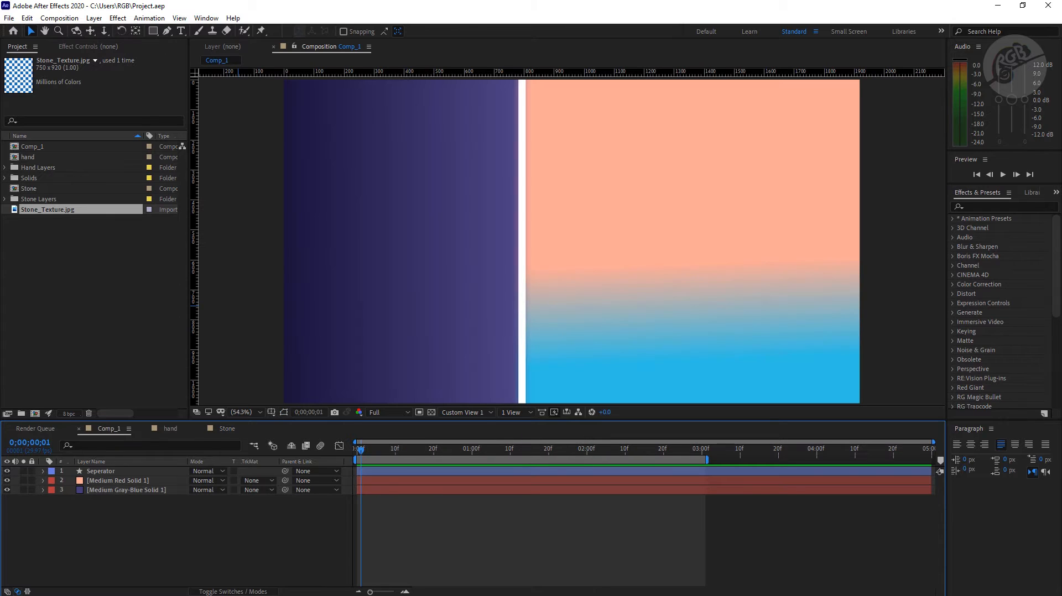
scroll(567, 219, "down", 1)
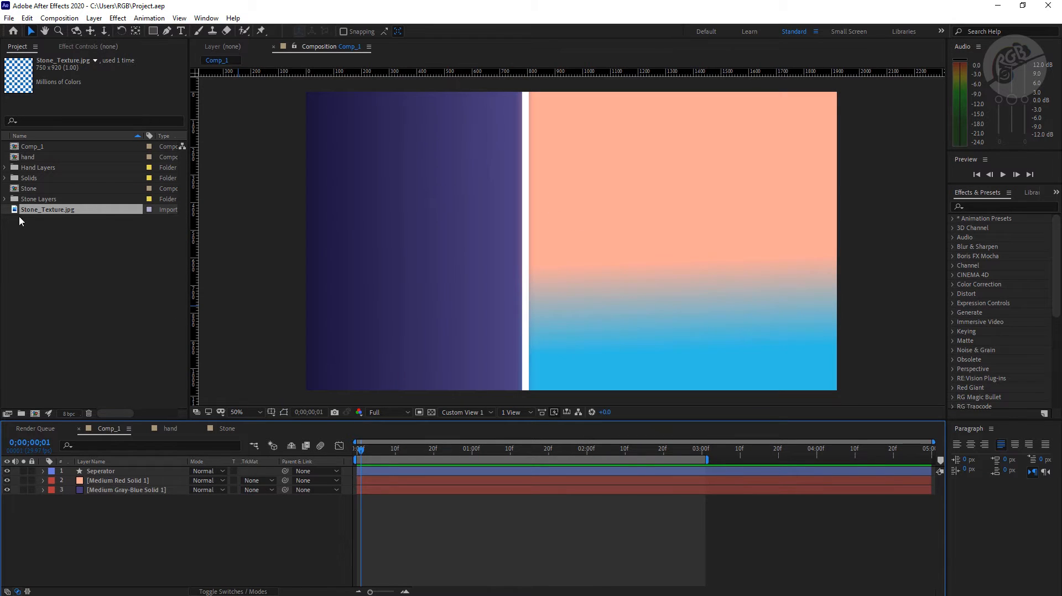
left_click_drag(27, 190, 141, 477)
Set the scale of the Stone layer in Comp_1 to 45%.
key("s")
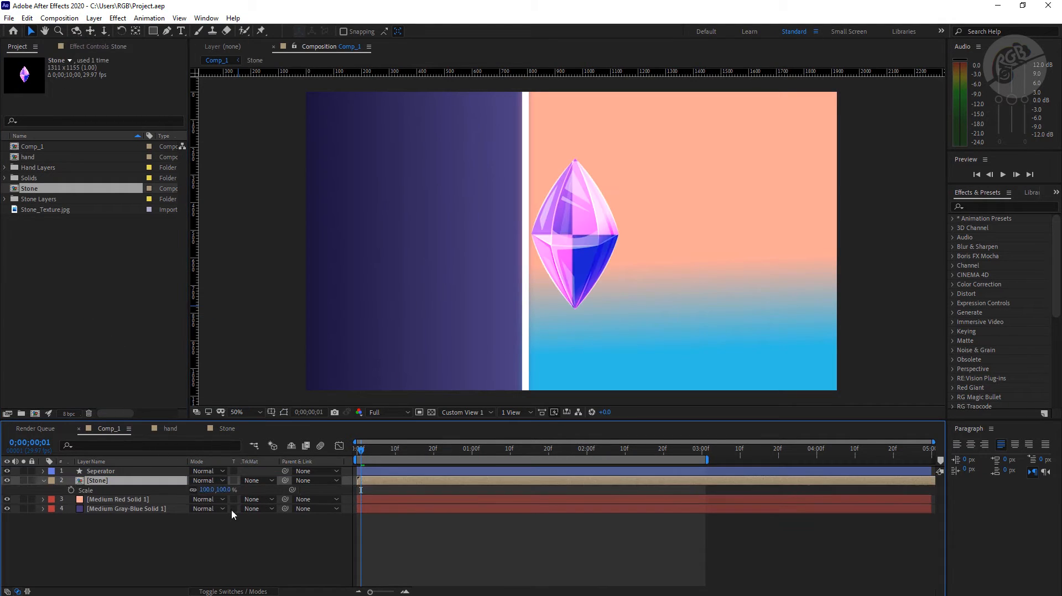
left_click(208, 490)
type("356")
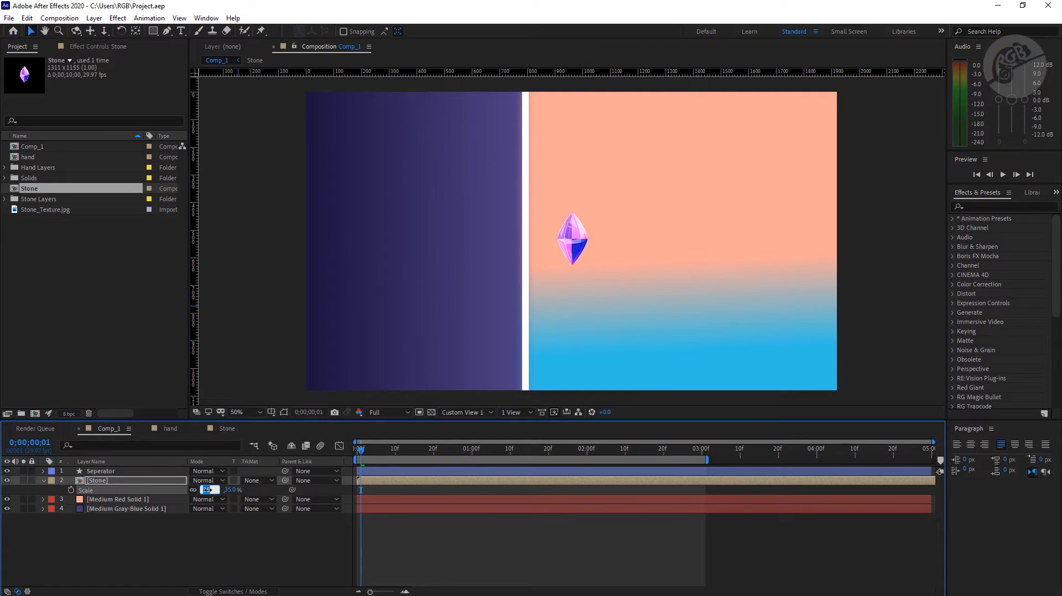
key("Return")
type("45")
key("Return")
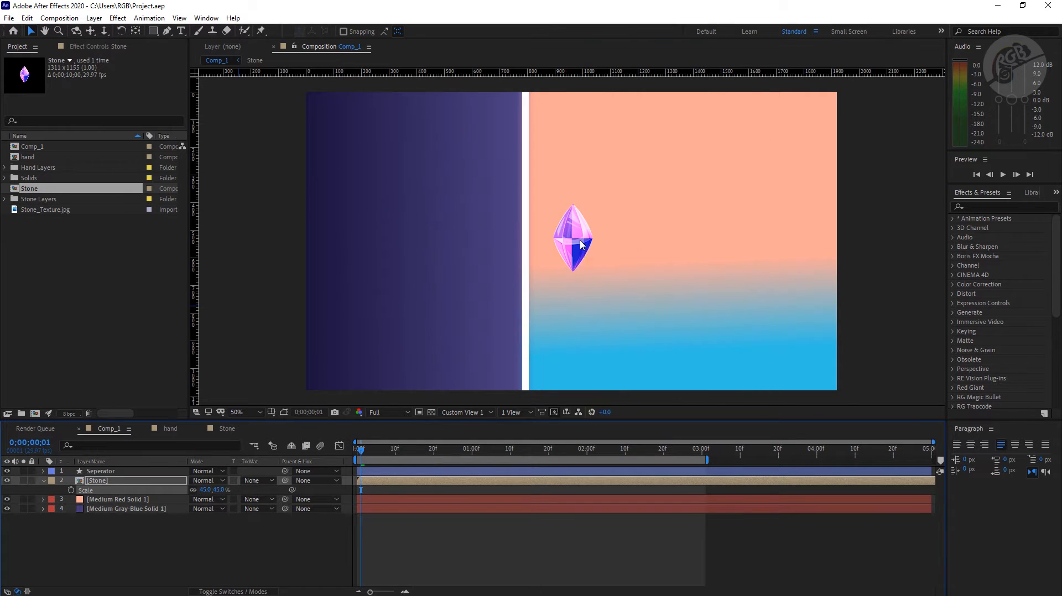
Show the guides and place the stone at their intersection in the middle of the peach-and-blue background.
left_click_drag(581, 245, 724, 249)
left_click_drag(529, 73, 528, 332)
key("ctrl+z")
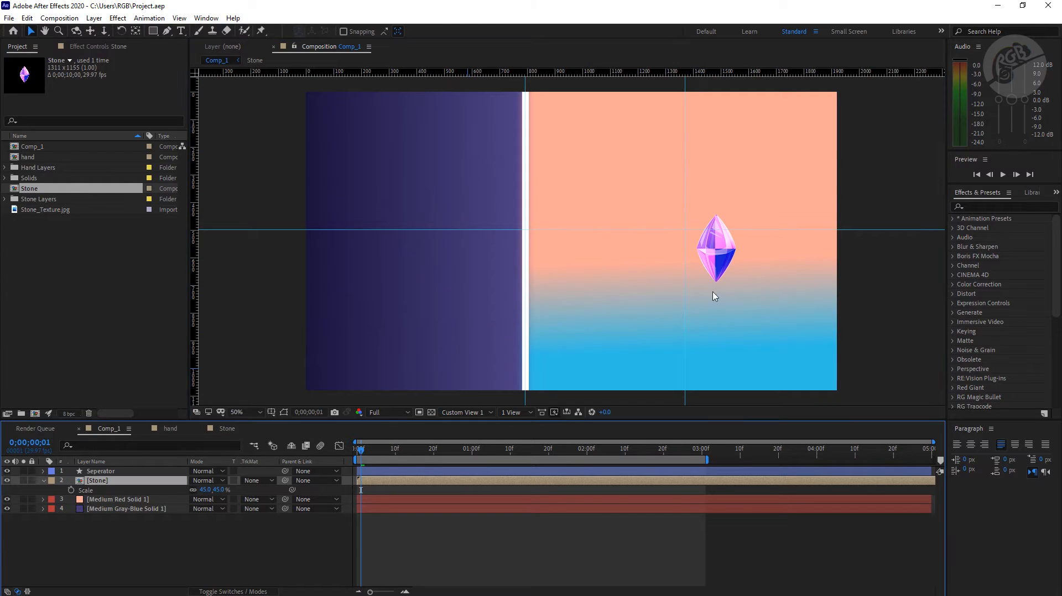
left_click_drag(723, 271, 691, 252)
left_click(896, 319)
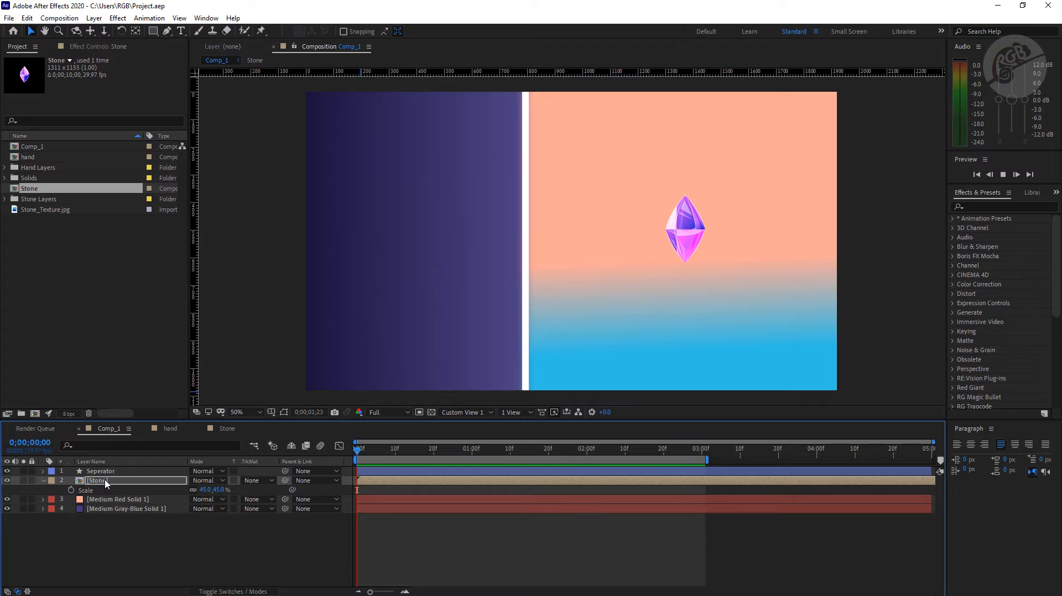
Apply the expression wiggle(3,5) to the Stone layer's Position, preview the motion, and collapse the layer's properties.
left_click(107, 481)
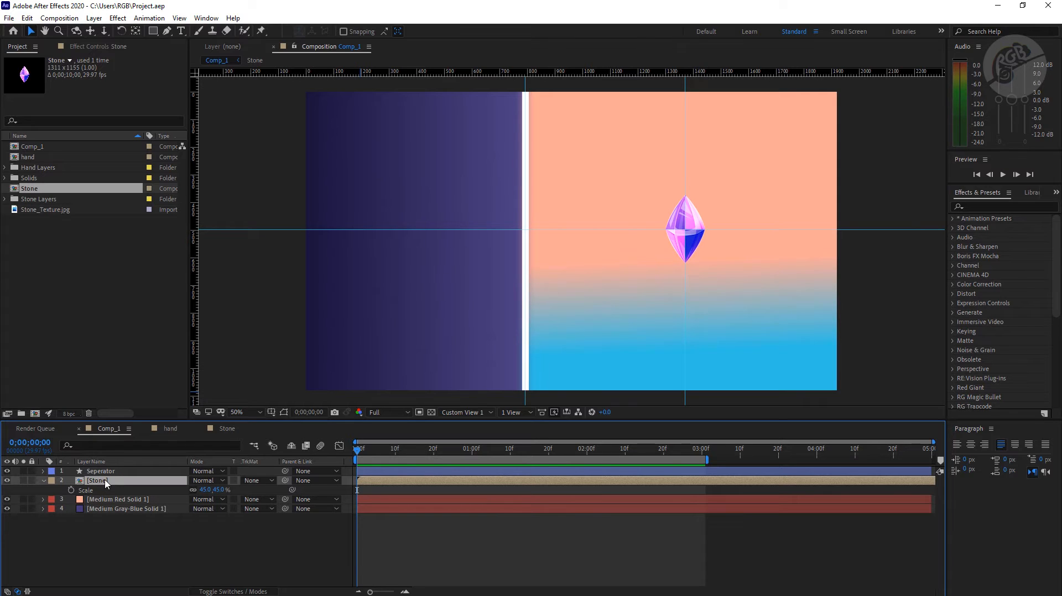
key("p")
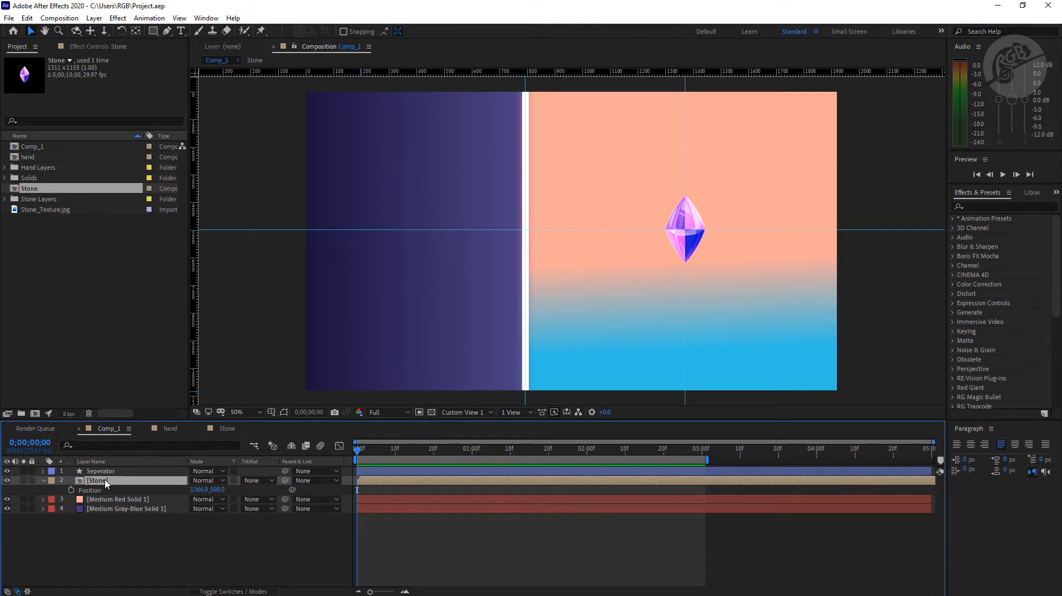
left_click(71, 490, "alt")
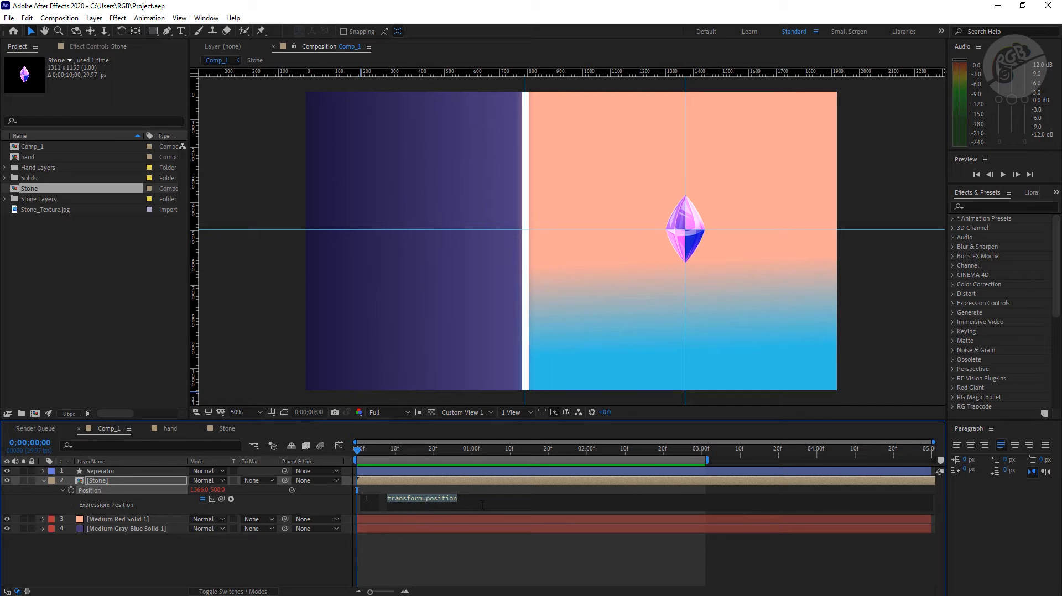
type("wiggle")
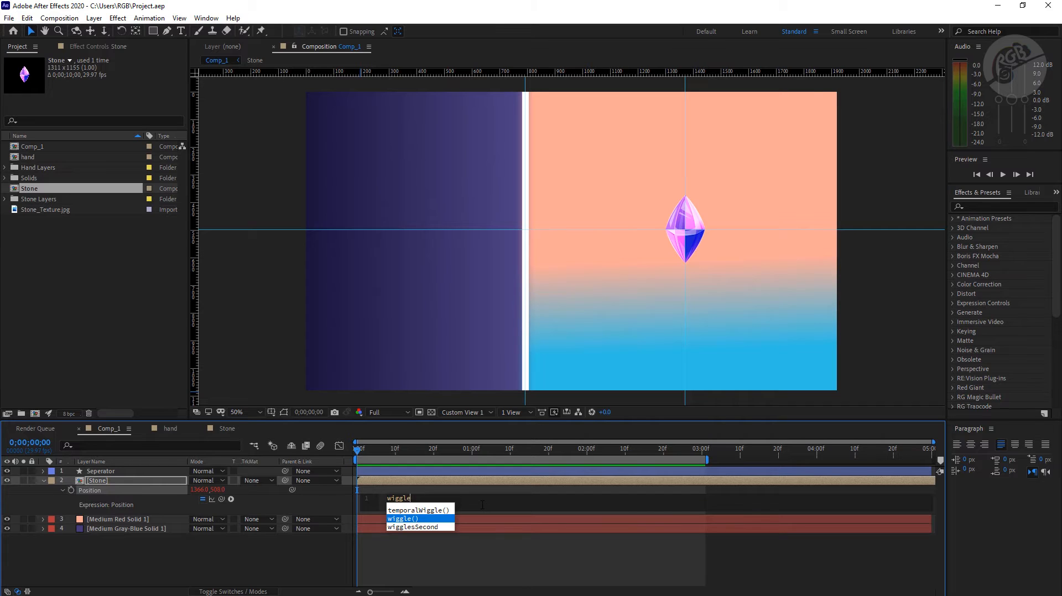
key("Return")
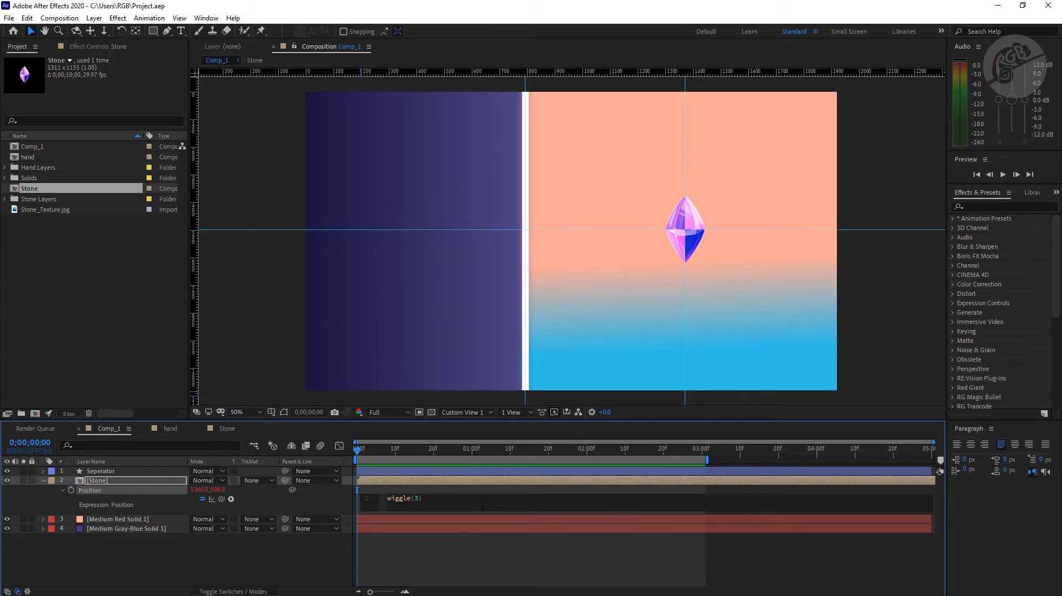
type("5")
key("KP_Enter")
key("space")
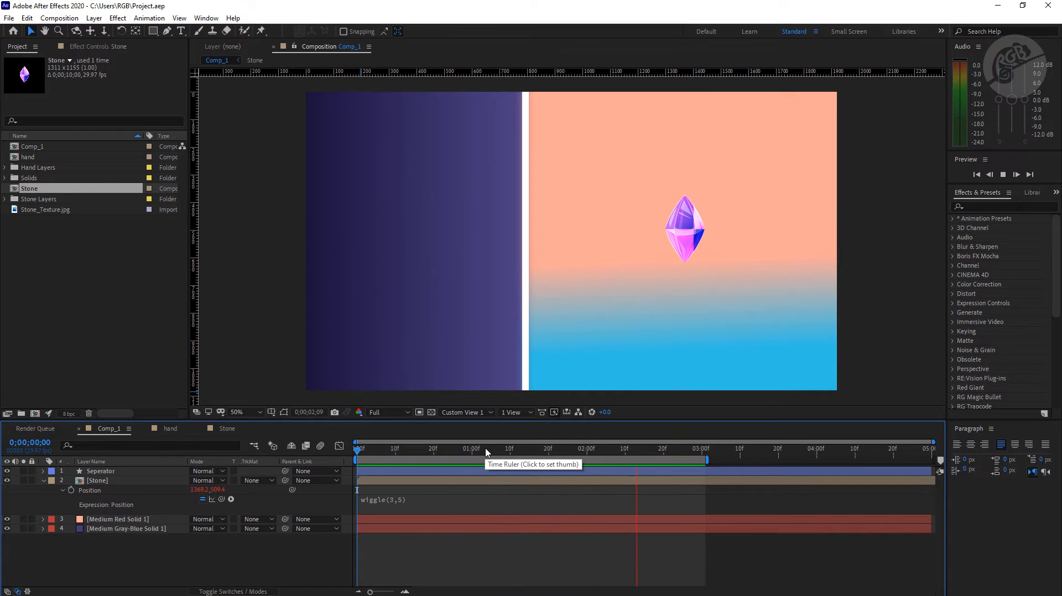
key("space")
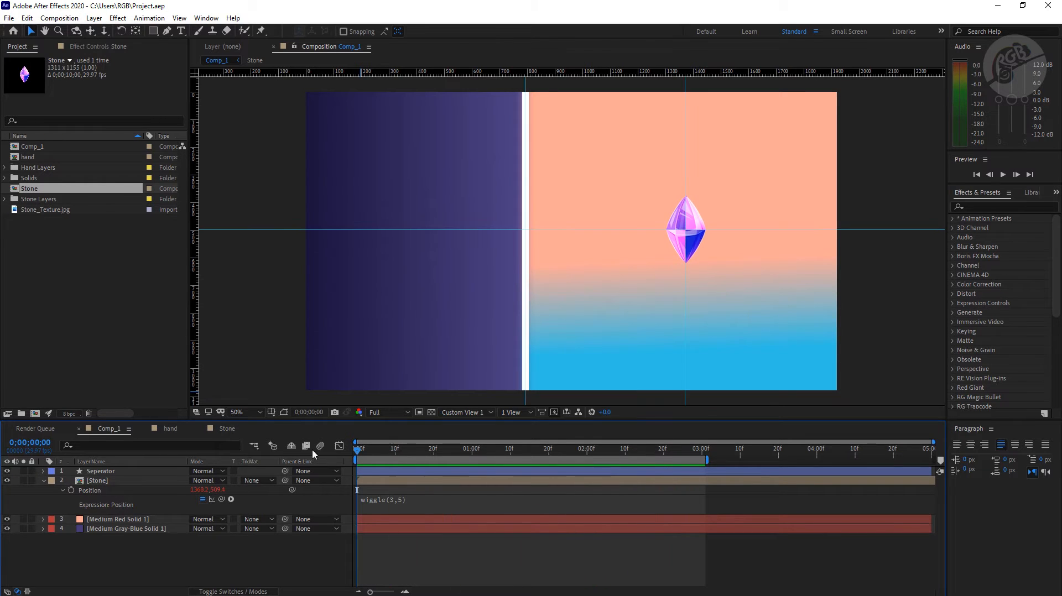
left_click(43, 481)
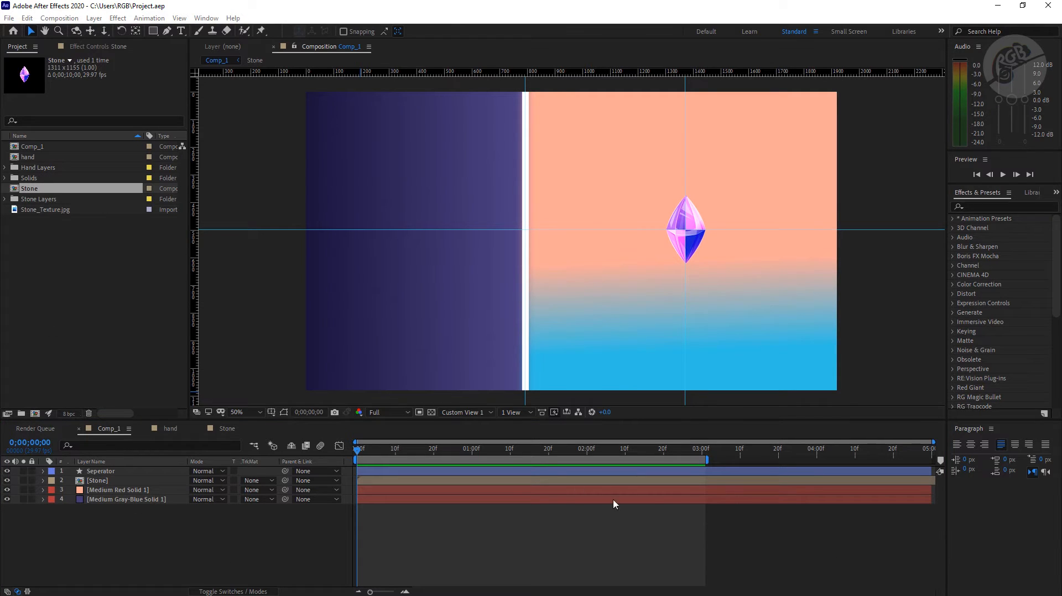
Open the hand composition and set the scale of the Position/ null layer to 130%.
double_click(31, 158)
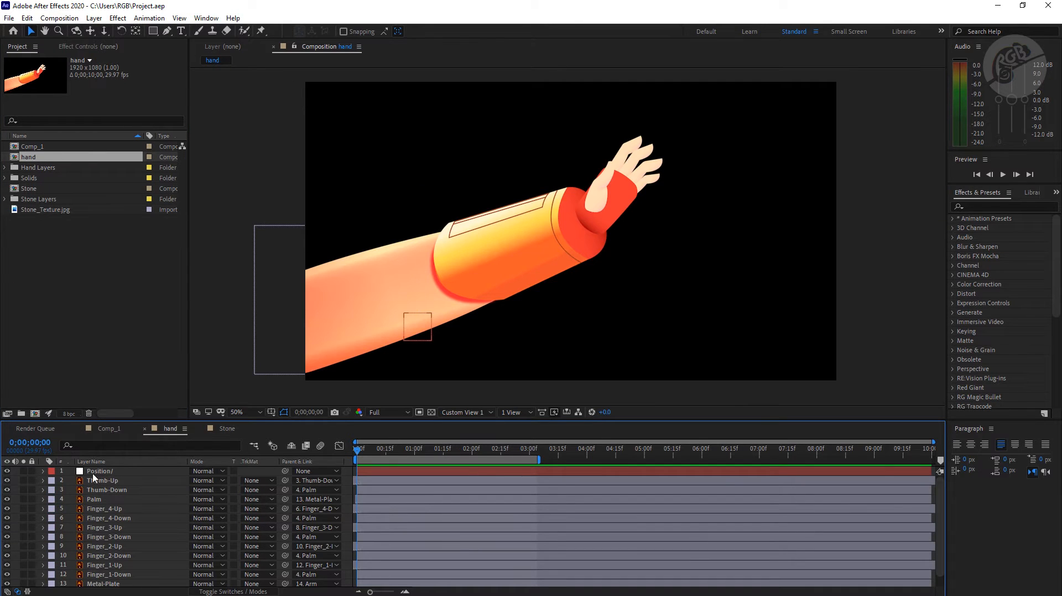
left_click(98, 472)
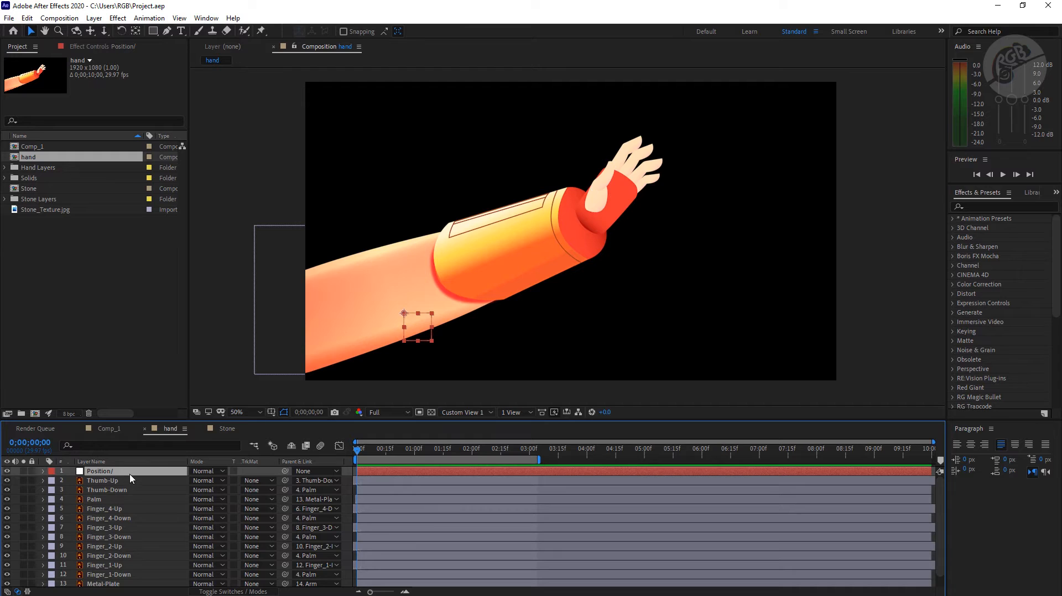
key("p")
key("s")
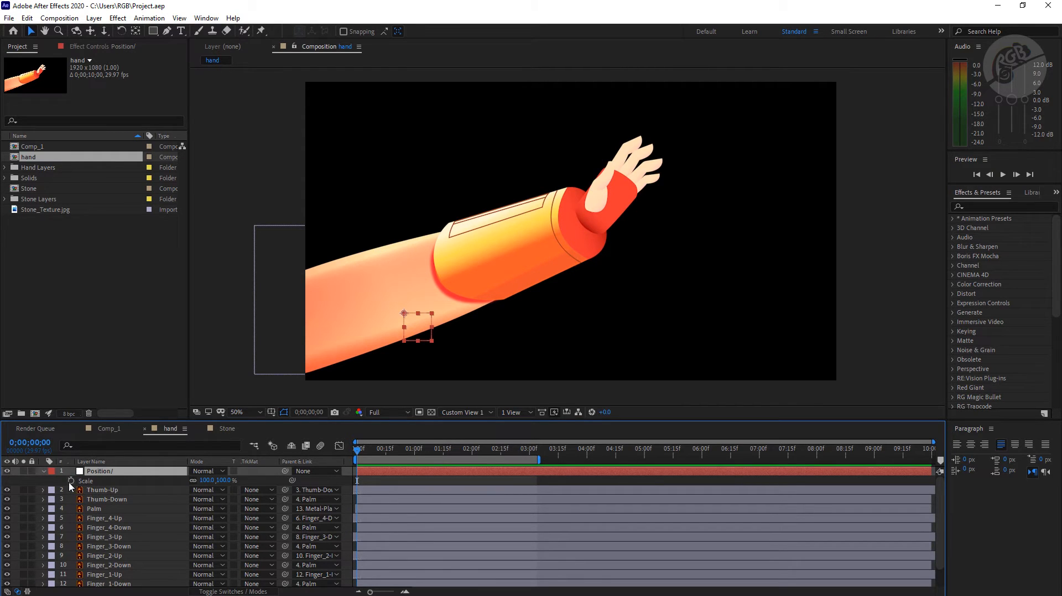
left_click(206, 480)
type("130")
key("Return")
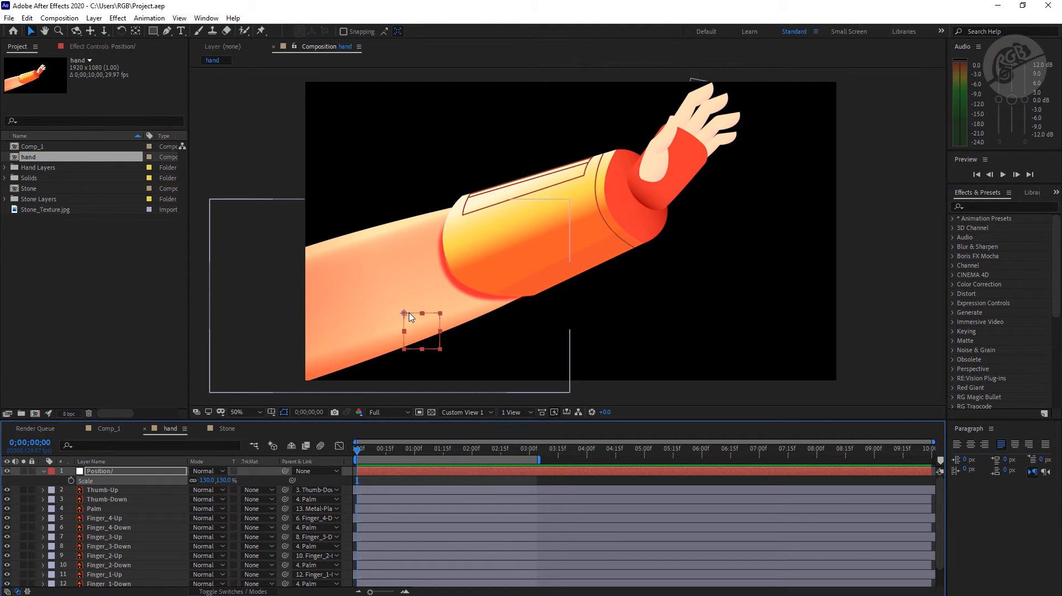
Move the Position/ null down and to the left, so the forearm enters from the composition's left edge.
left_click_drag(407, 317, 266, 366)
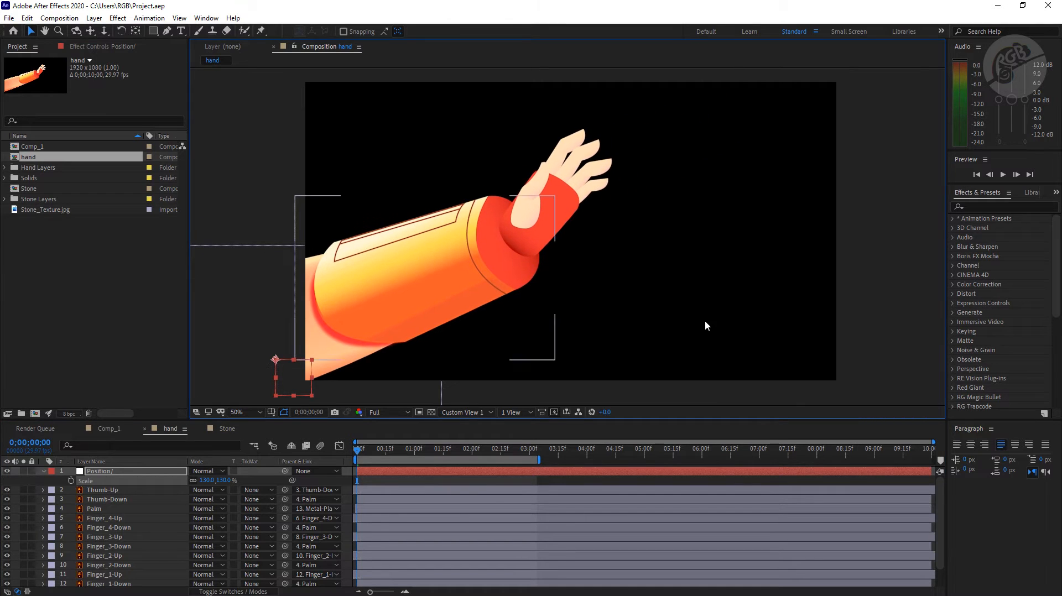
scroll(685, 329, "down", 2)
left_click_drag(676, 326, 718, 307)
key("v")
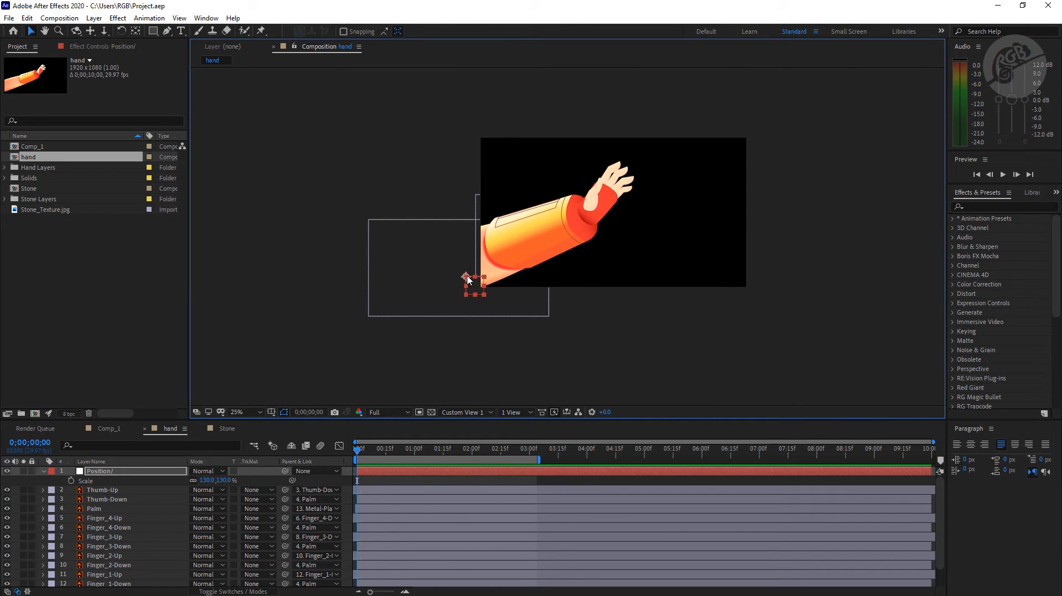
left_click_drag(467, 279, 460, 285)
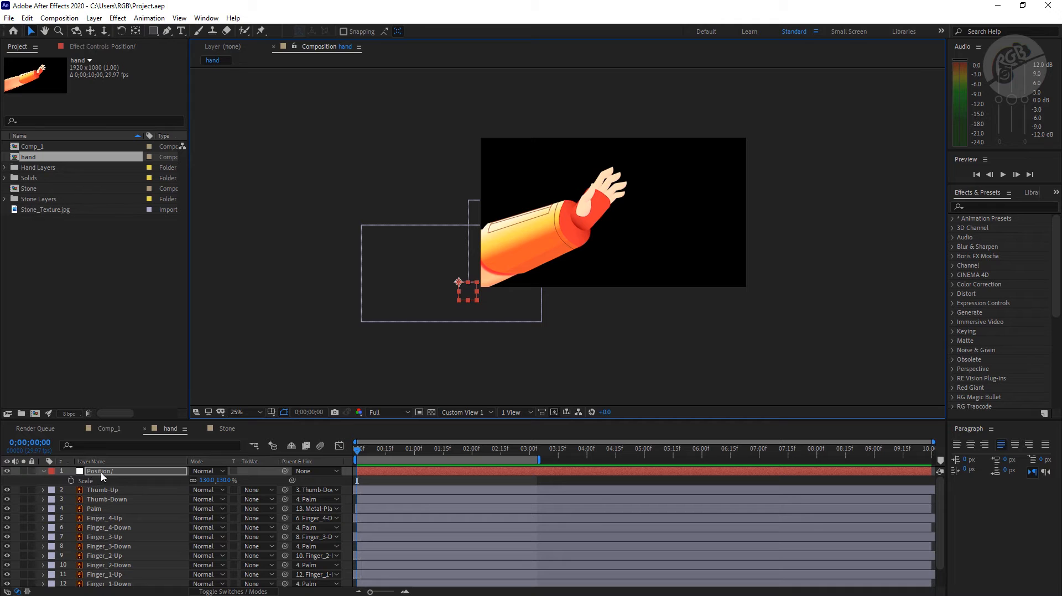
Copy all fourteen layers of the hand composition, from Position/ to Arm, into Comp_1.
left_click_drag(273, 421, 272, 366)
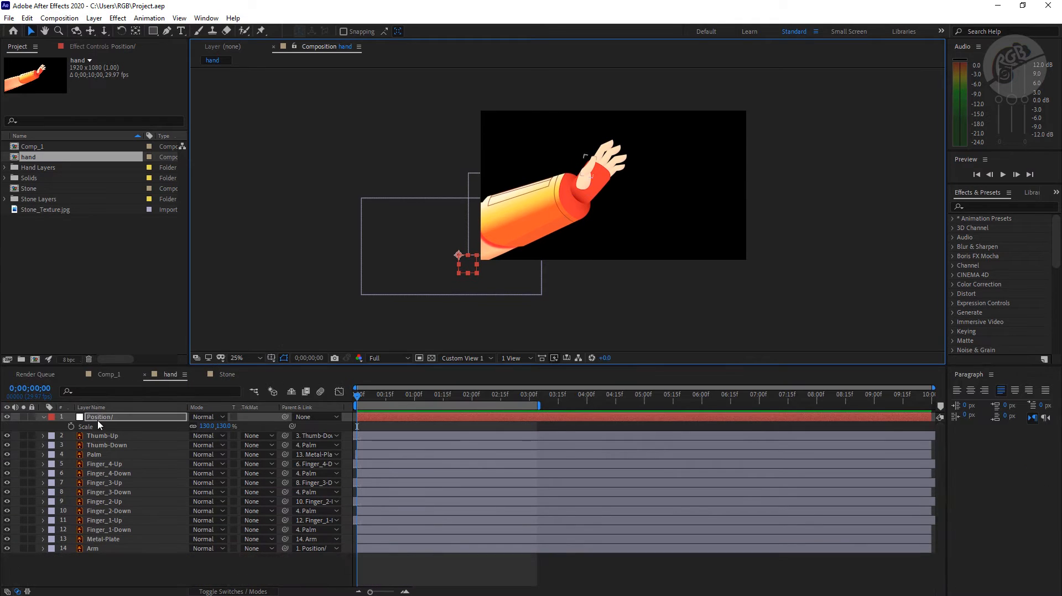
left_click(110, 418)
left_click(100, 548, "shift")
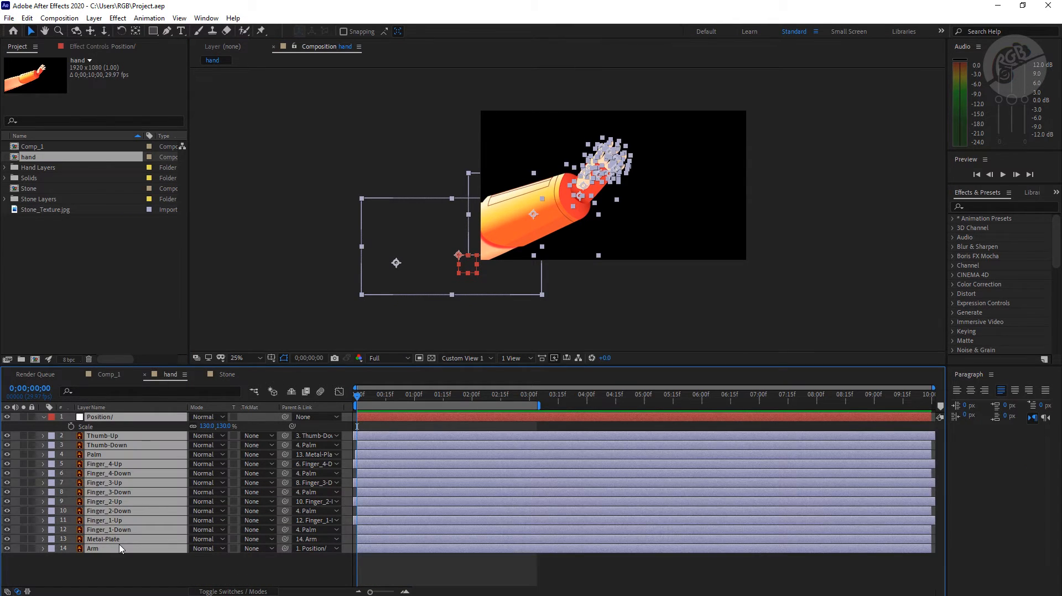
left_click(109, 375)
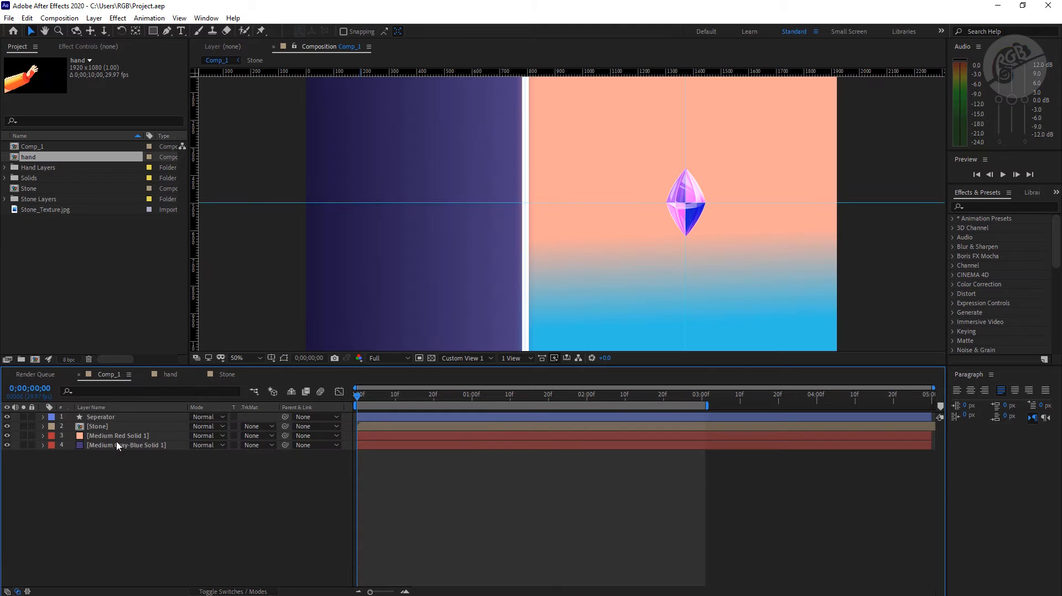
key("ctrl+v")
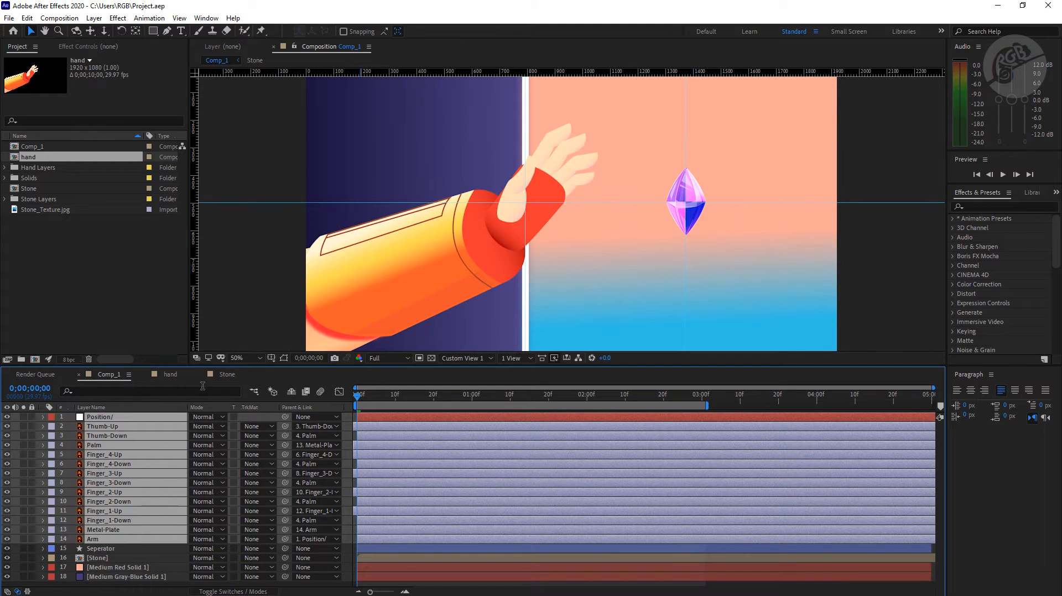
Delete the hand composition from the project and return to Comp_1.
left_click(170, 375)
left_click(91, 265)
left_click(27, 158)
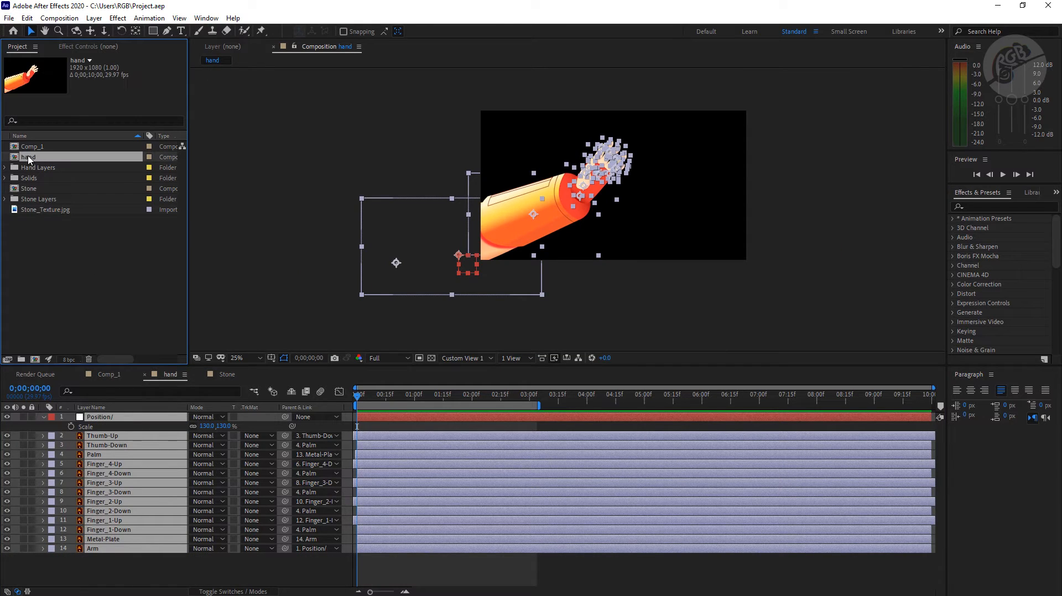
key("Delete")
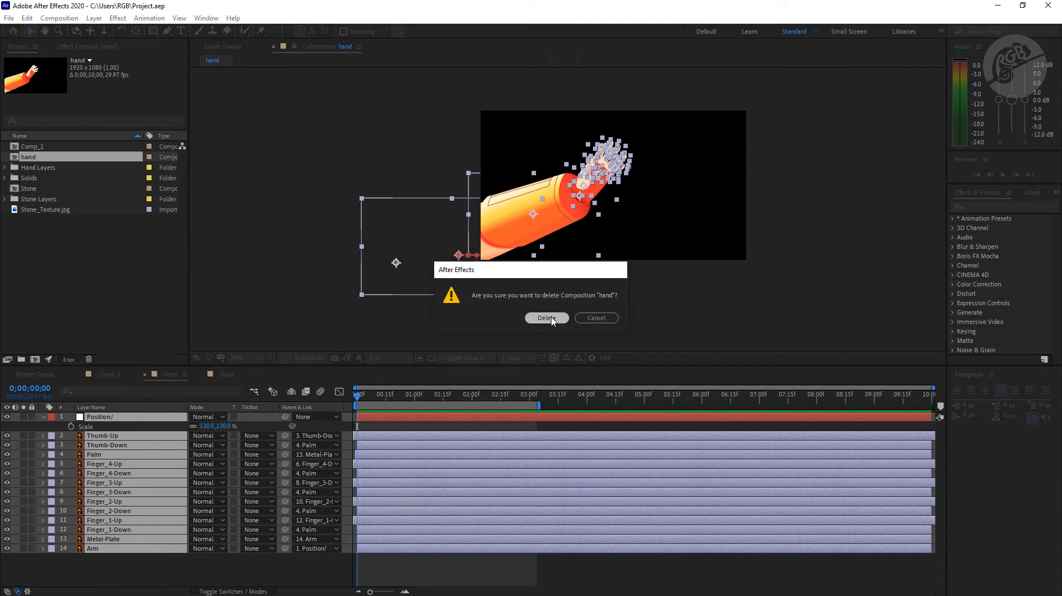
left_click(548, 320)
left_click(109, 375)
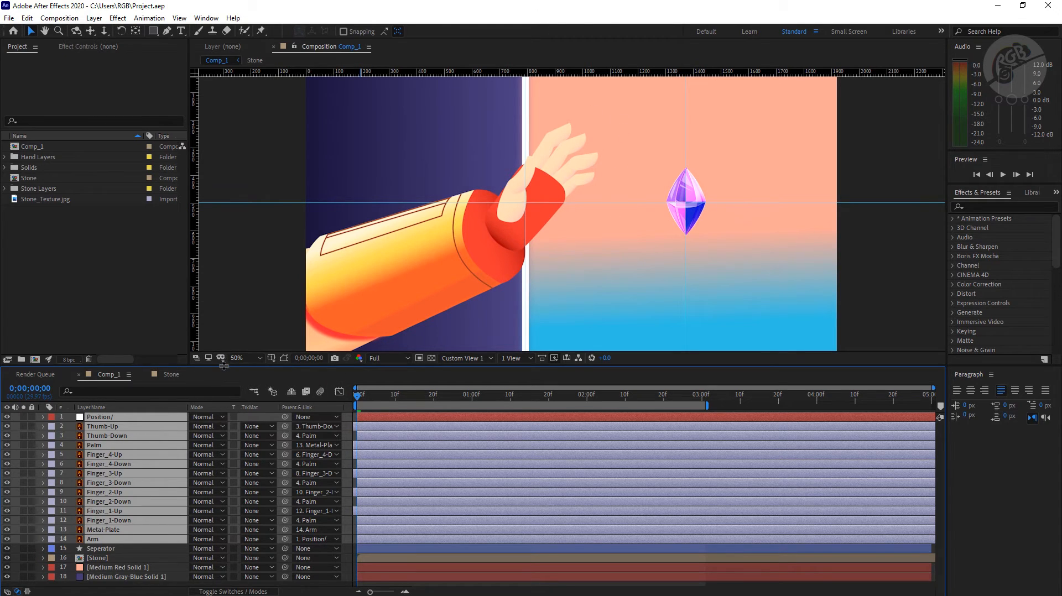
Reorder Comp_1's layers so Seperator and Stone sit above all the hand layers, then clear the selection.
left_click_drag(227, 366, 229, 341)
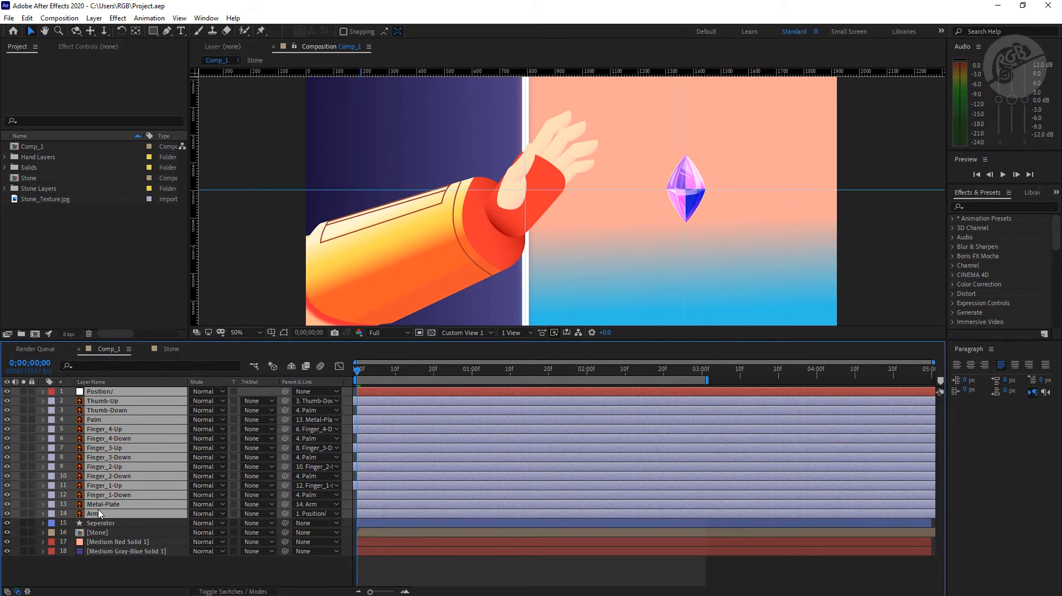
left_click_drag(101, 523, 108, 540)
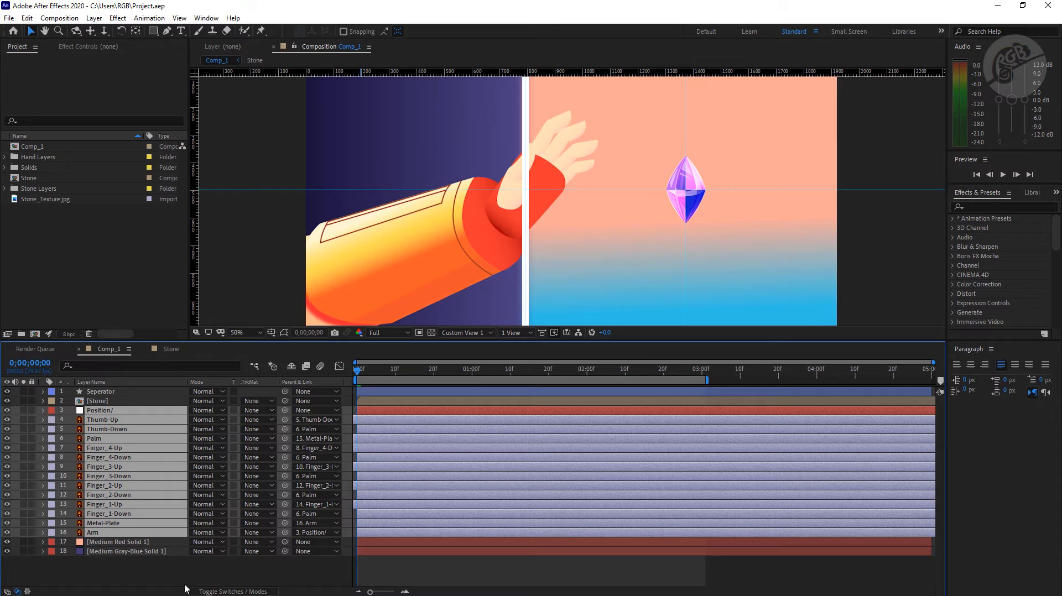
left_click(122, 575)
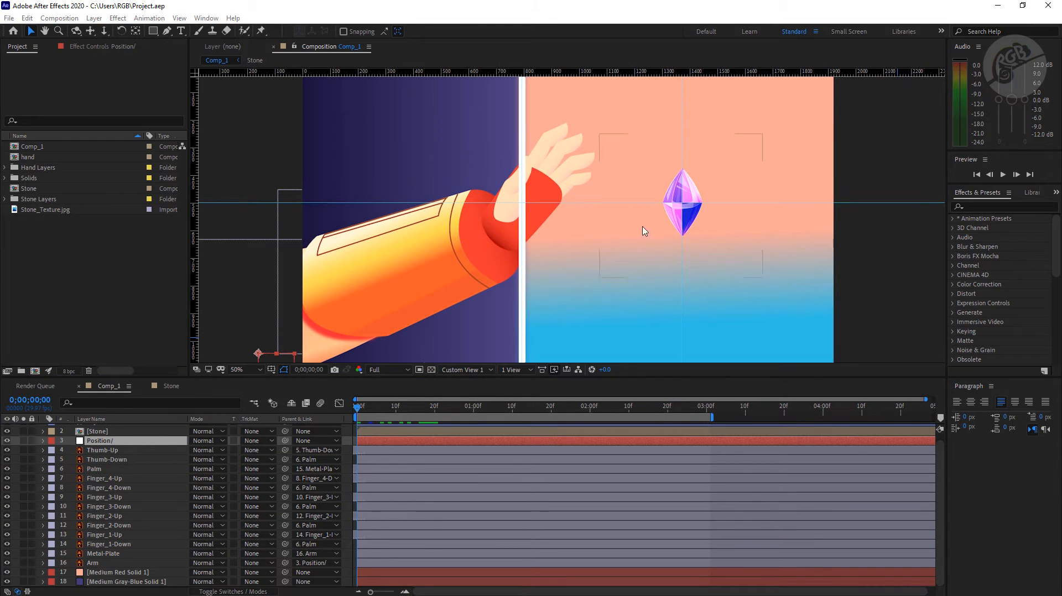
Start keyframing the Position/ null's Position at 0 seconds, with the hand pulled back to about -684, 1204.
left_click(106, 442)
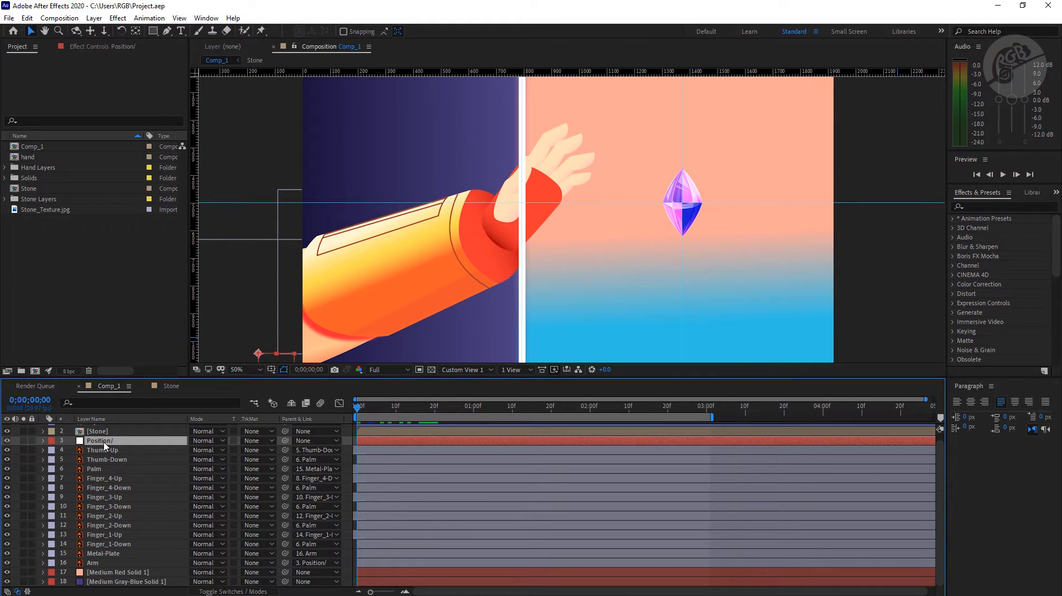
key("p")
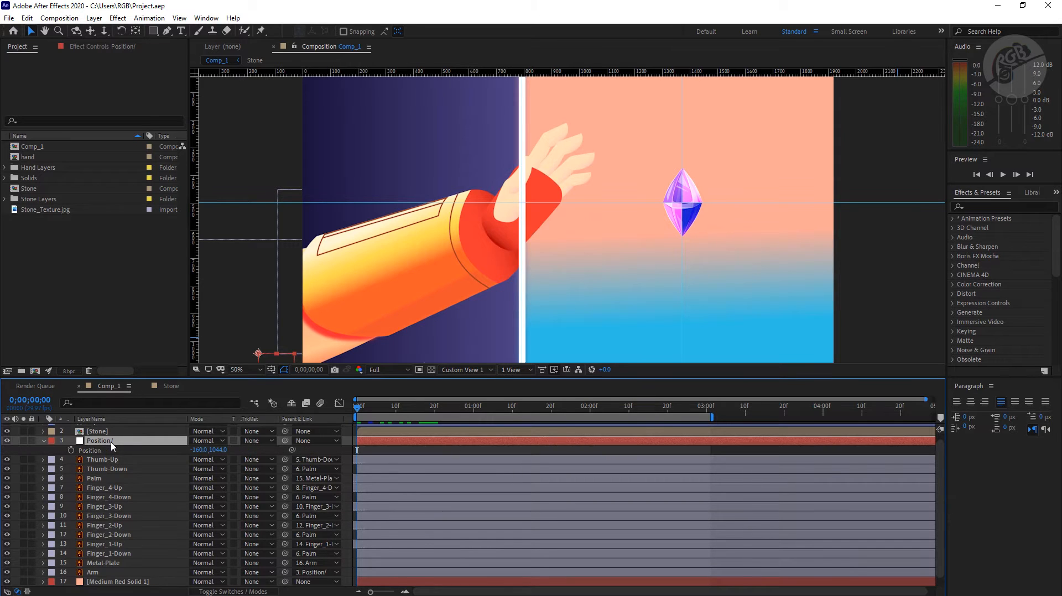
left_click(72, 451)
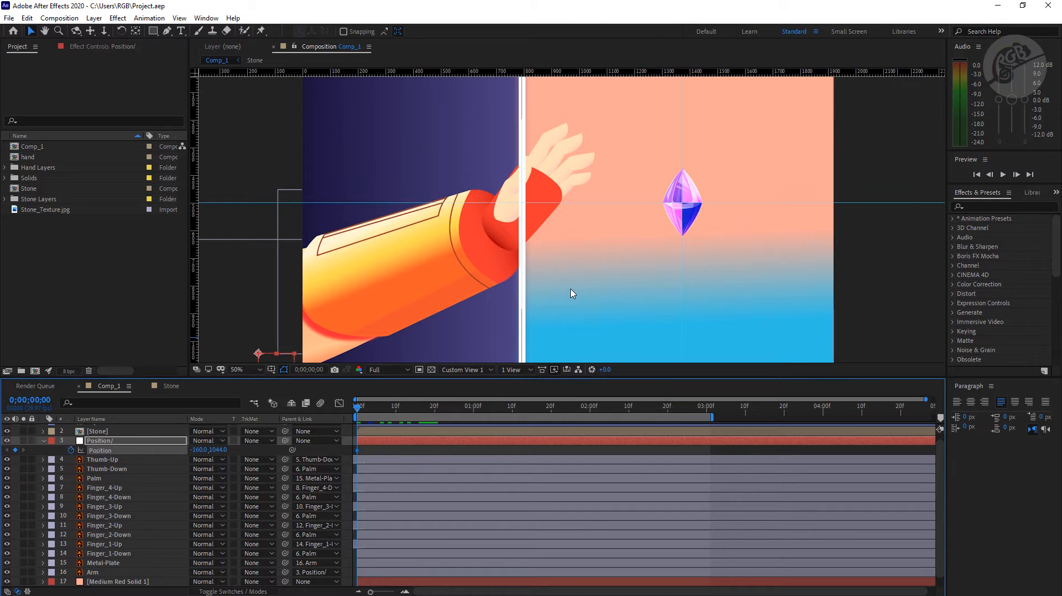
key("comma")
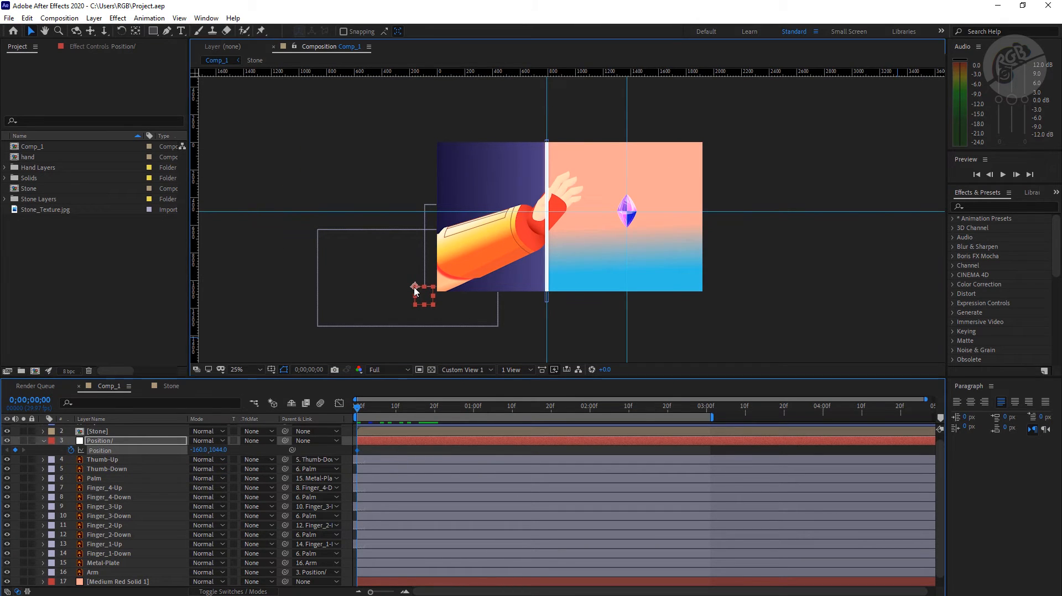
left_click_drag(416, 291, 339, 309)
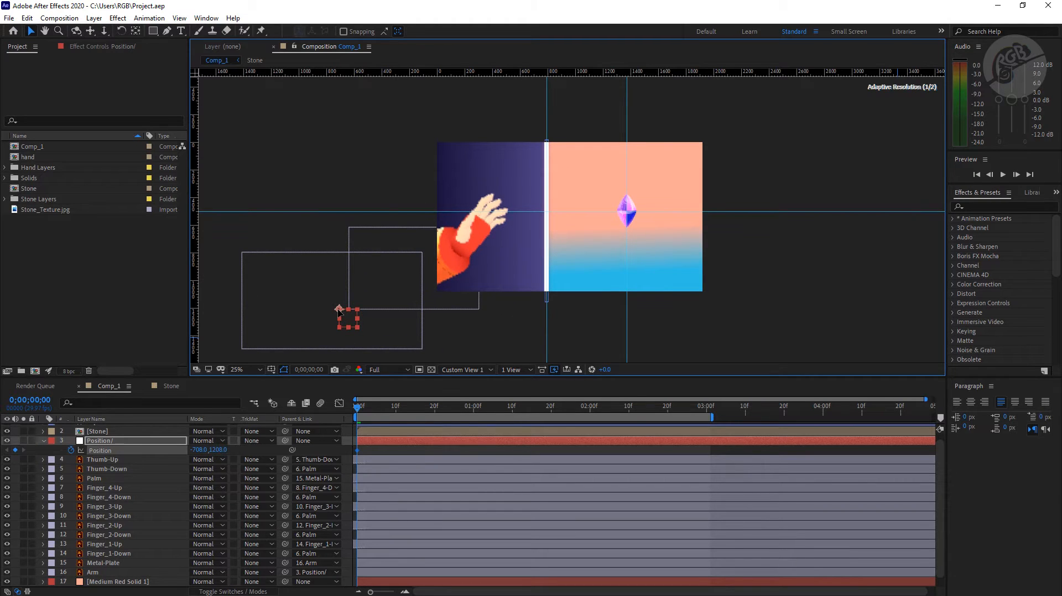
Add Position keyframes to the Position/ null at about -440, 1064 at 1 second and -332, 1060 at 1.5 seconds.
left_click_drag(364, 411, 474, 423)
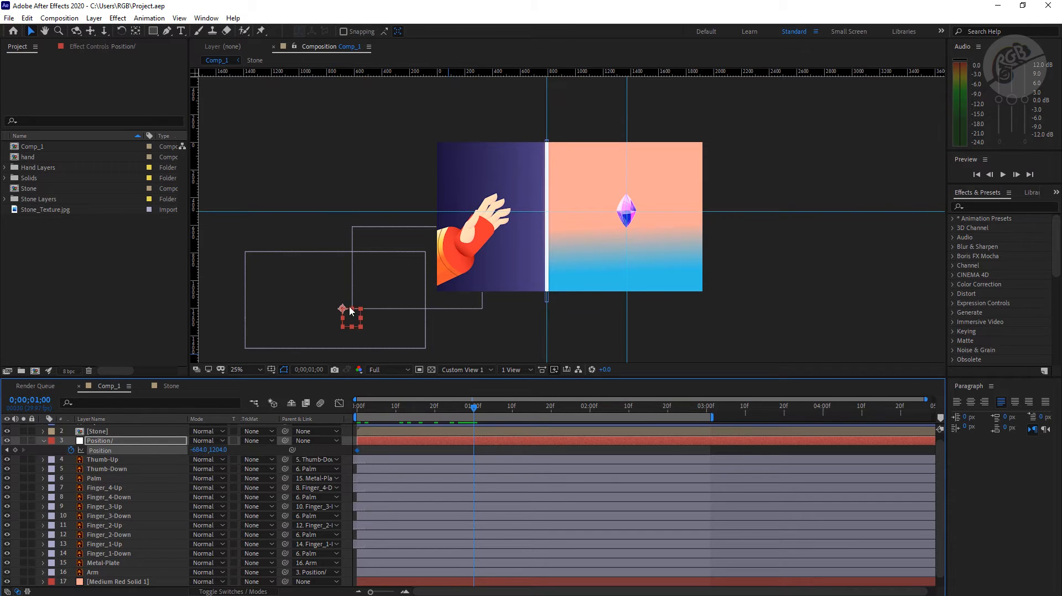
left_click_drag(343, 309, 377, 288)
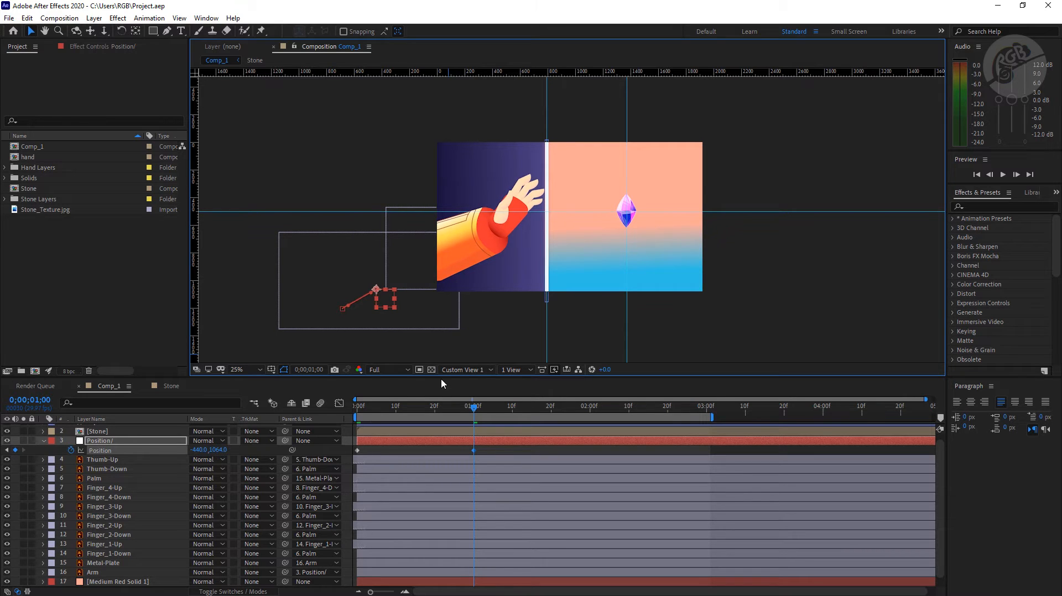
key("space")
left_click_drag(377, 289, 393, 291)
Add a Position keyframe at 3 seconds that brings the hand close to the stone, at about 120, 1016.
left_click(644, 407)
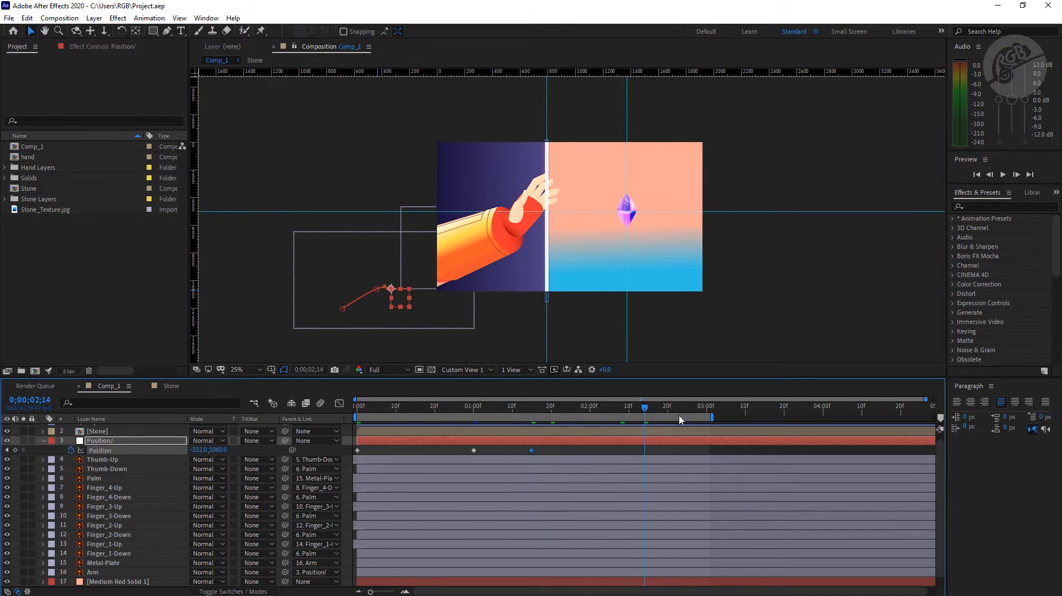
left_click_drag(679, 416, 709, 418)
left_click_drag(391, 288, 456, 283)
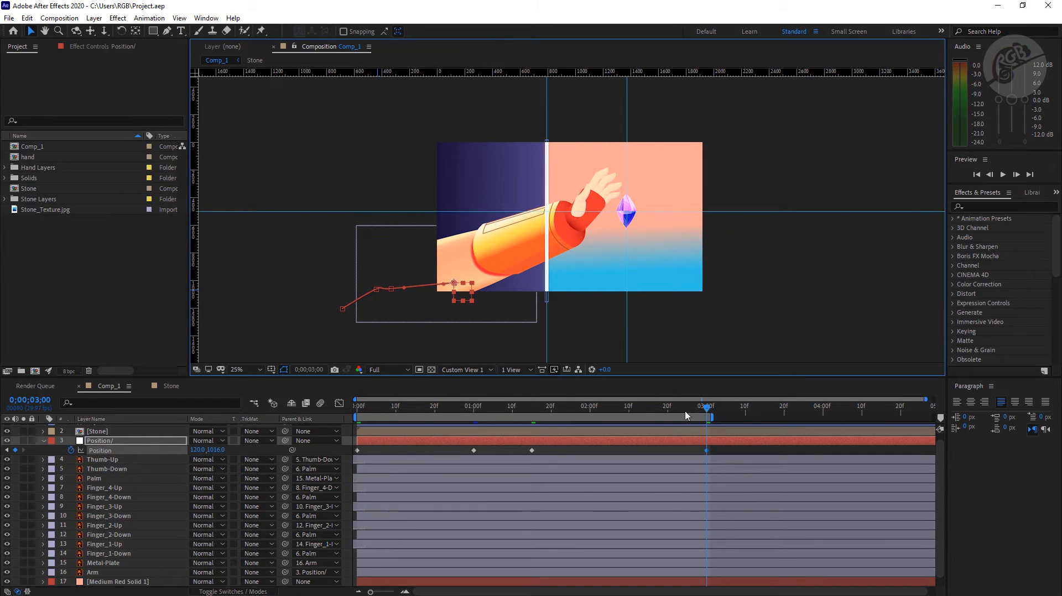
Apply Easy Ease to the Position/ null's Position keyframes at 0, 1.5 and 3 seconds and preview the motion.
left_click_drag(717, 452, 521, 454)
left_click(357, 451, "shift")
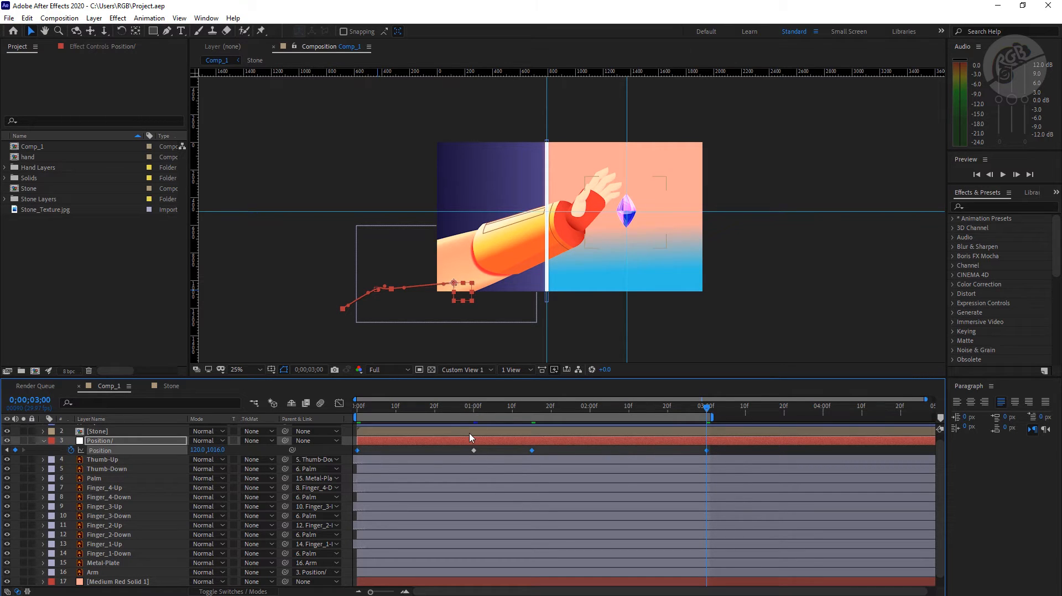
right_click(532, 452)
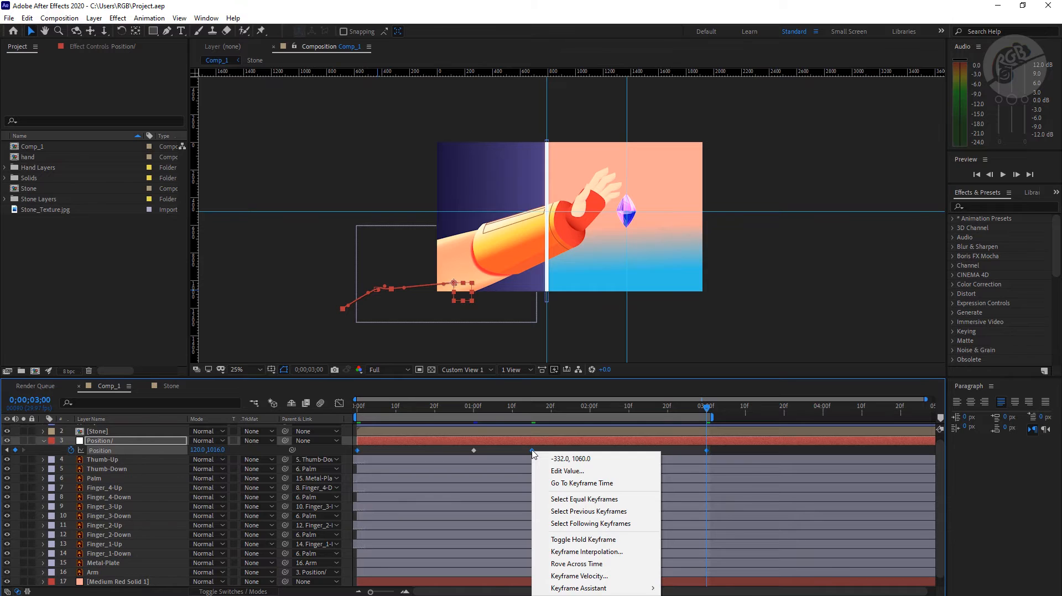
mouse_move(616, 589)
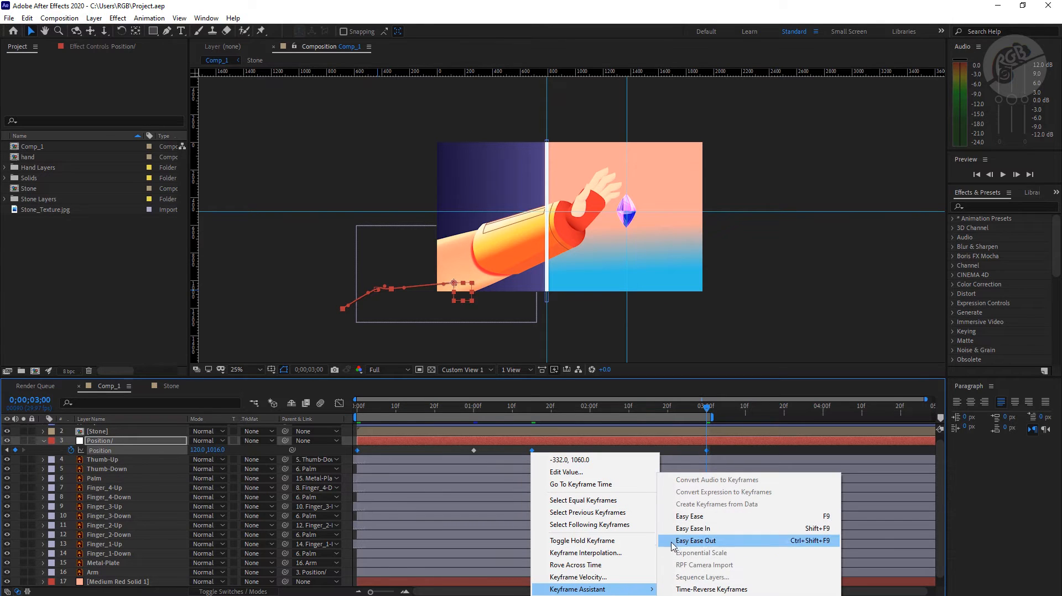
left_click(697, 519)
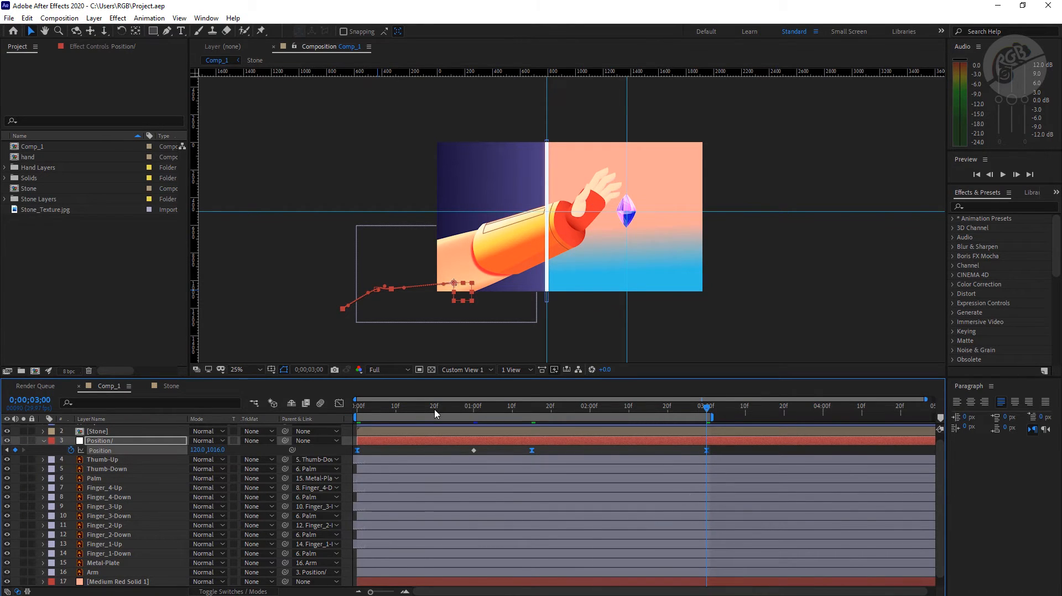
key("space")
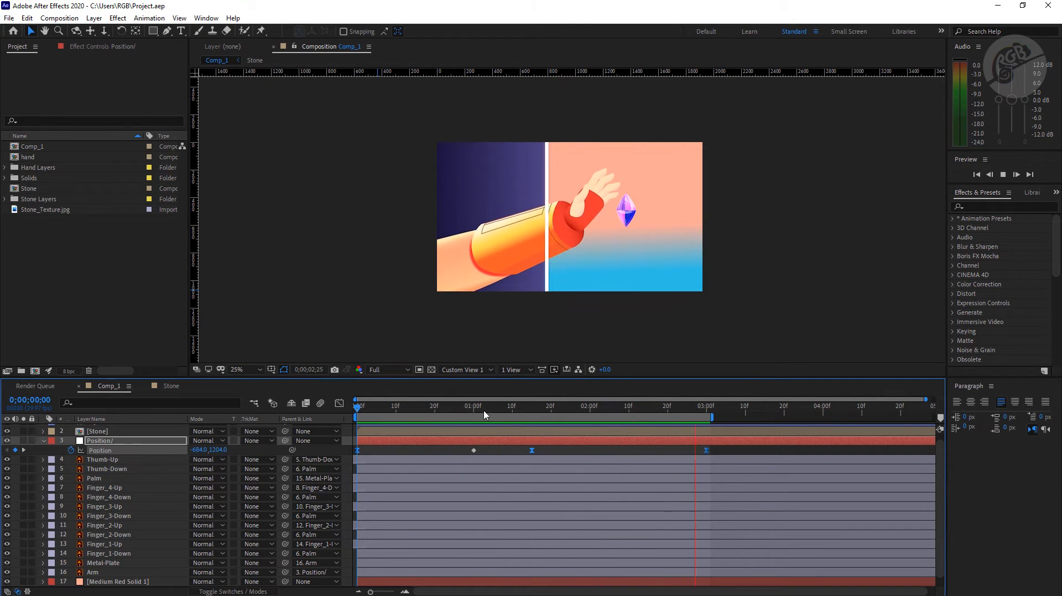
key("space")
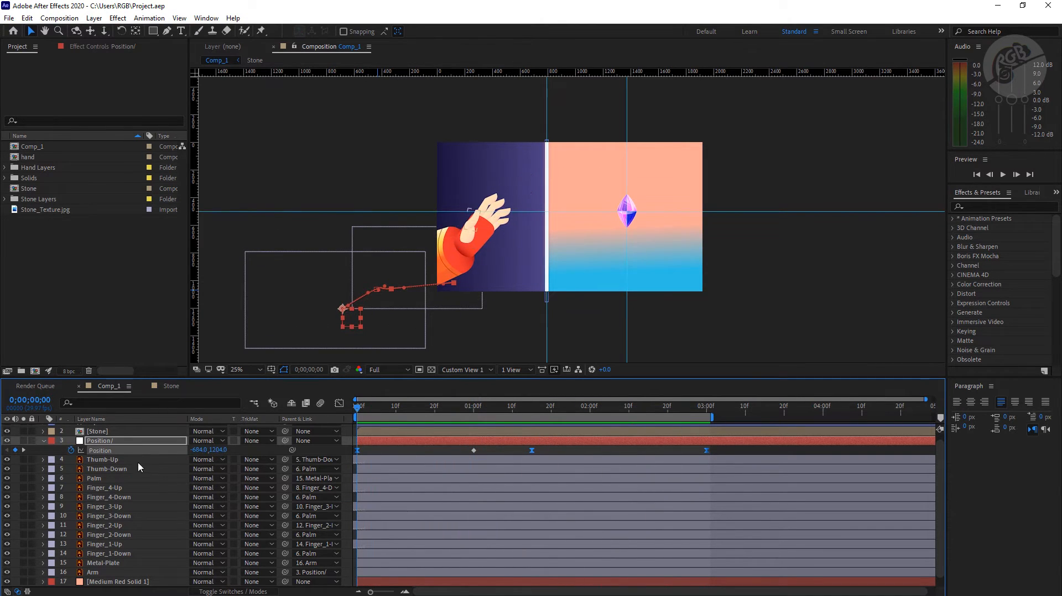
Keyframe the Palm layer's Rotation at 12° at 0 seconds and -8° at 1 second.
left_click(101, 480)
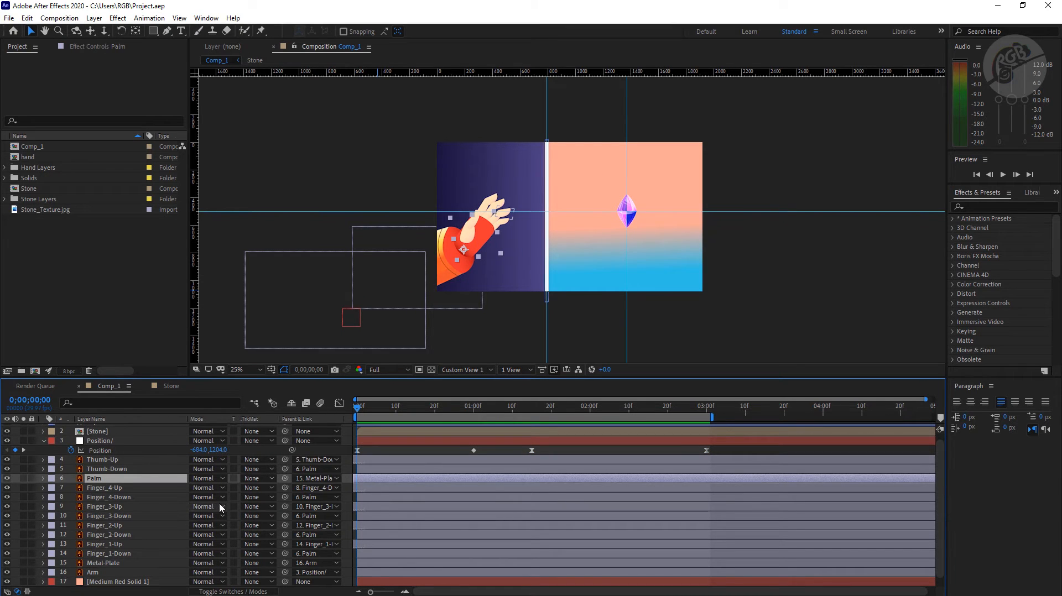
key("r")
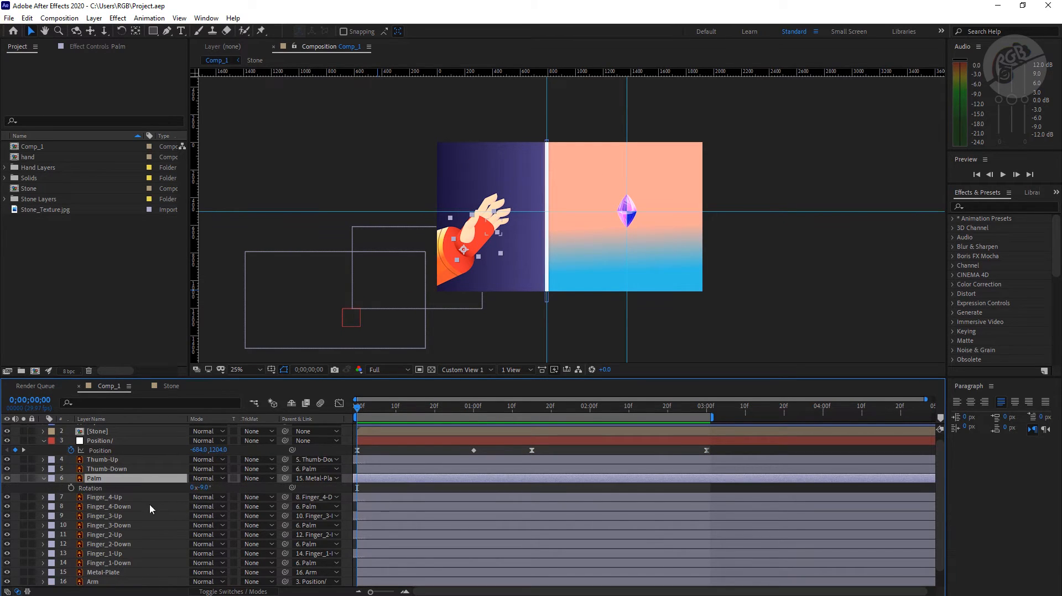
left_click(95, 489)
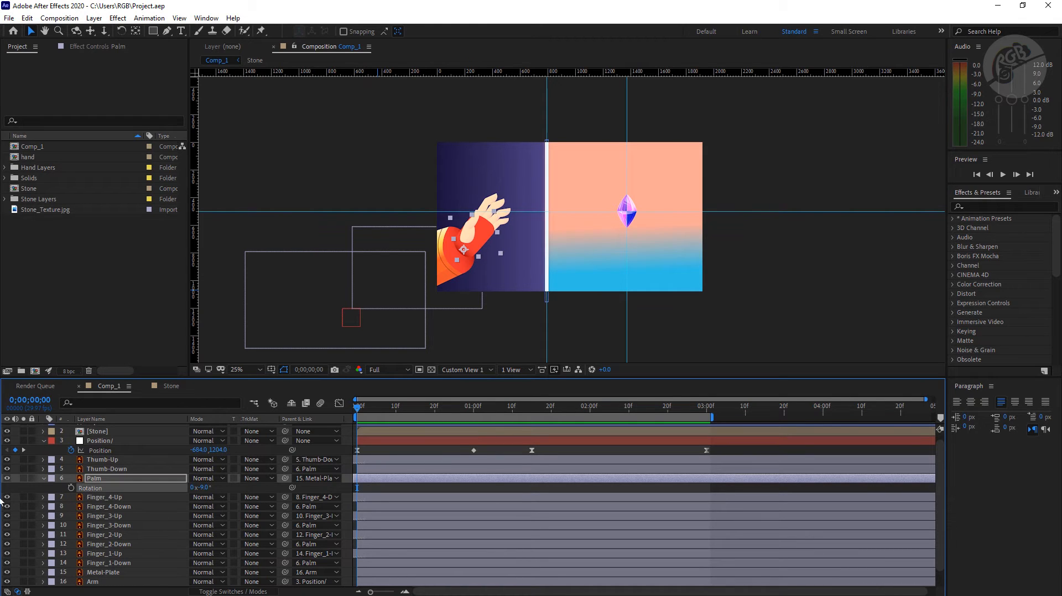
left_click(70, 489)
key("period")
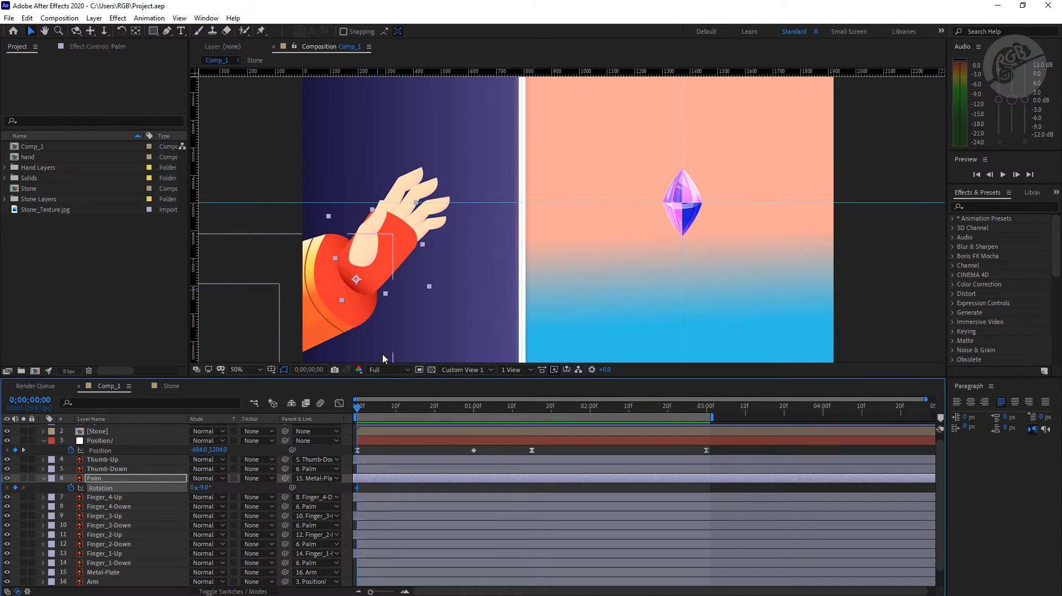
left_click_drag(207, 491, 219, 491)
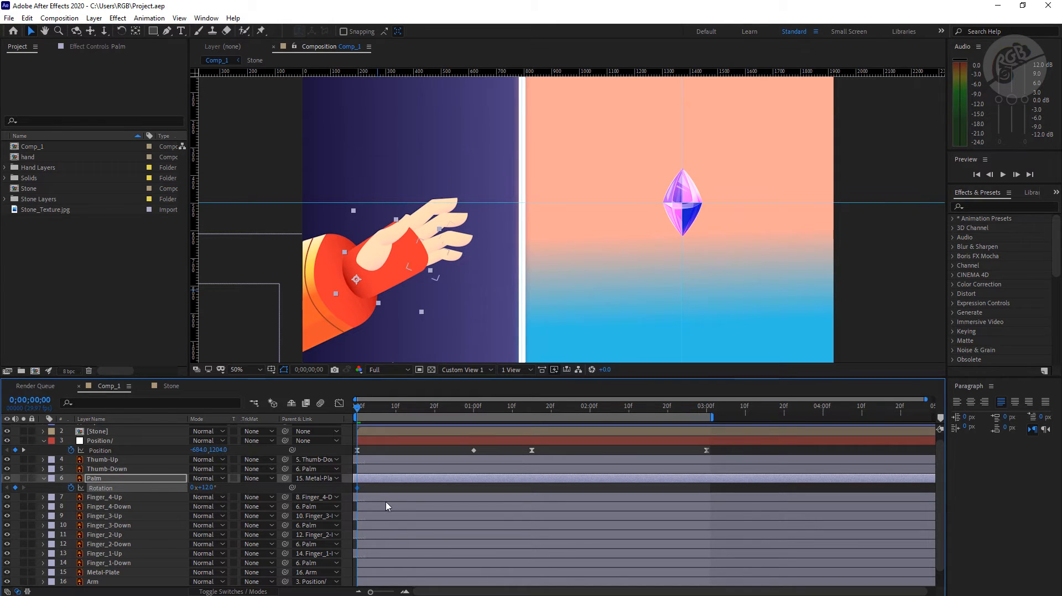
left_click_drag(364, 412, 475, 414)
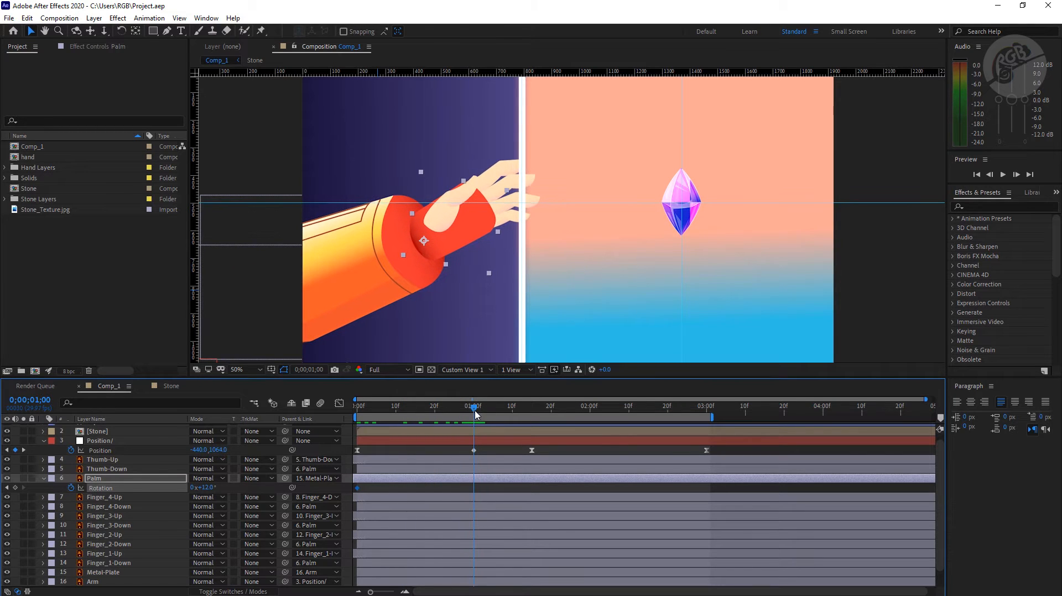
left_click_drag(205, 488, 196, 488)
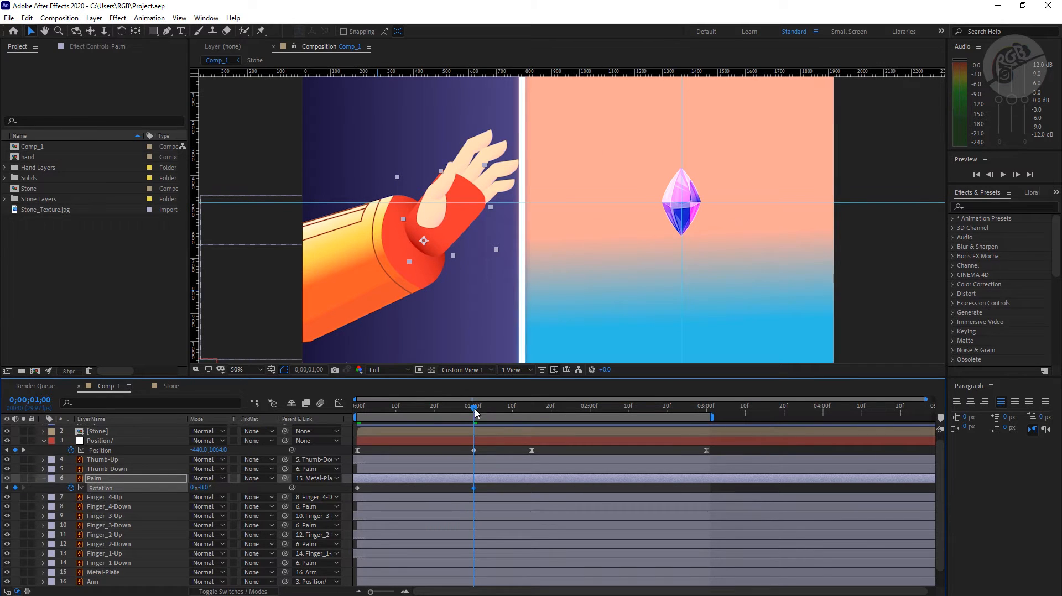
Add a 24° Rotation keyframe to the Palm layer at 3 seconds and apply Easy Ease to all its Rotation keyframes.
left_click_drag(475, 412, 708, 427)
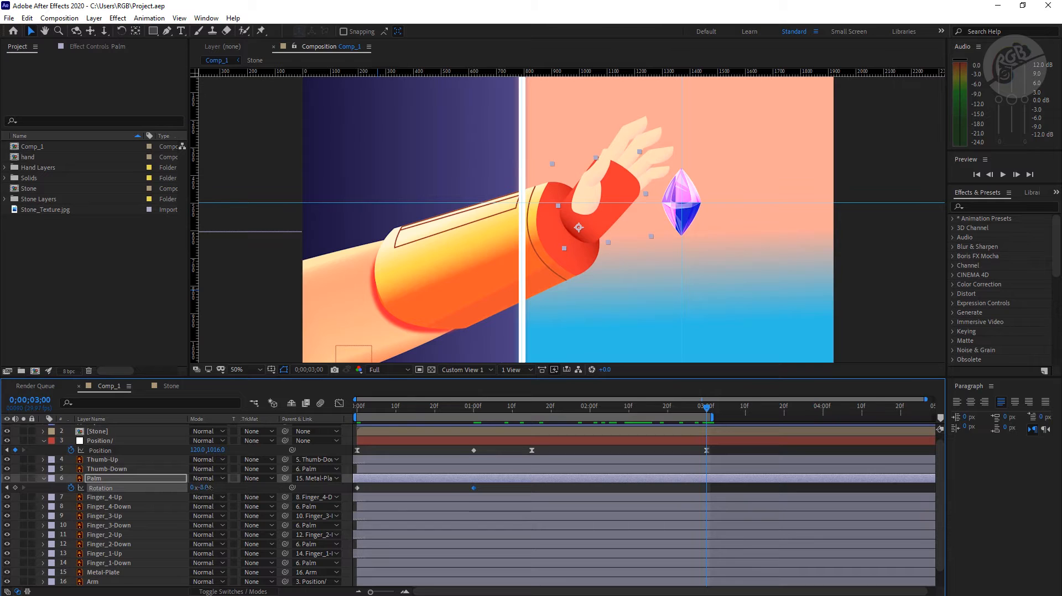
mouse_move(208, 488)
left_mouse_down()
mouse_move(234, 492)
mouse_move(216, 479)
left_mouse_up()
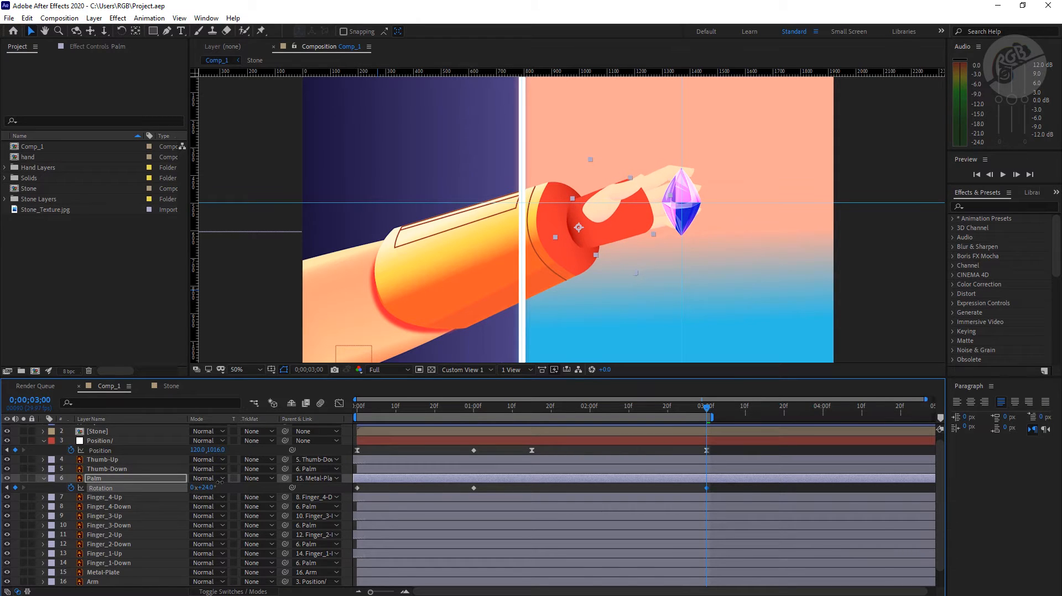
left_click_drag(736, 488, 344, 494)
right_click(708, 490)
mouse_move(767, 482)
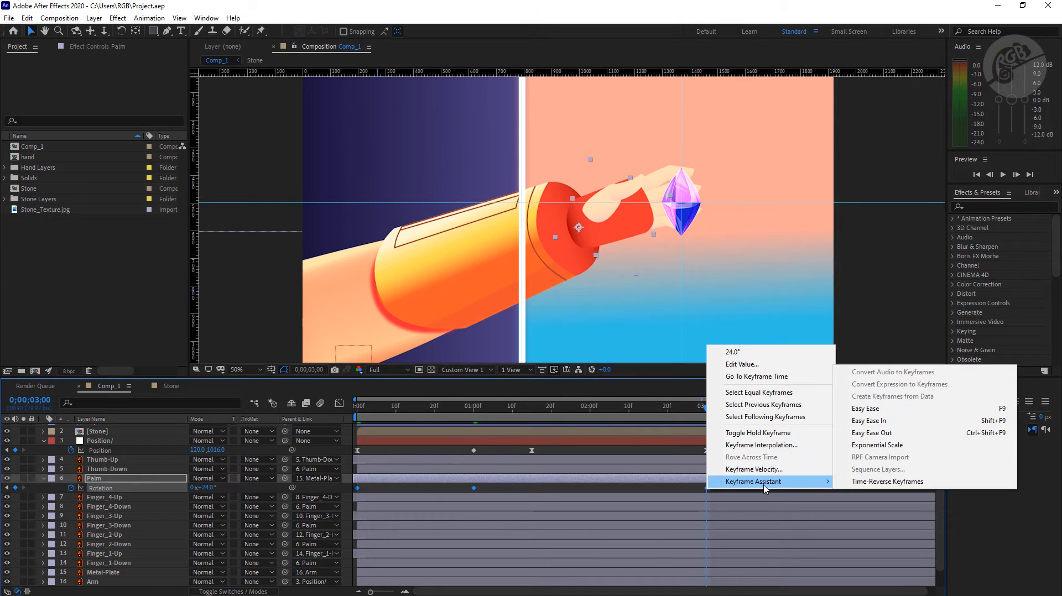
left_click(907, 416)
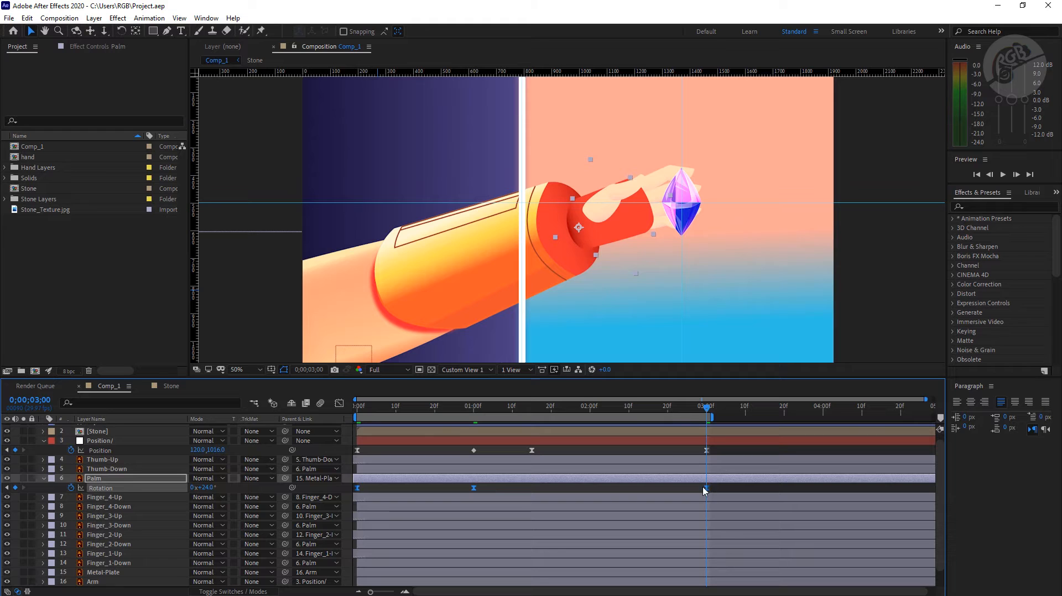
Preview the hand motion and move the Palm layer's last Rotation keyframe earlier, to 0;00;02;14.
key("space")
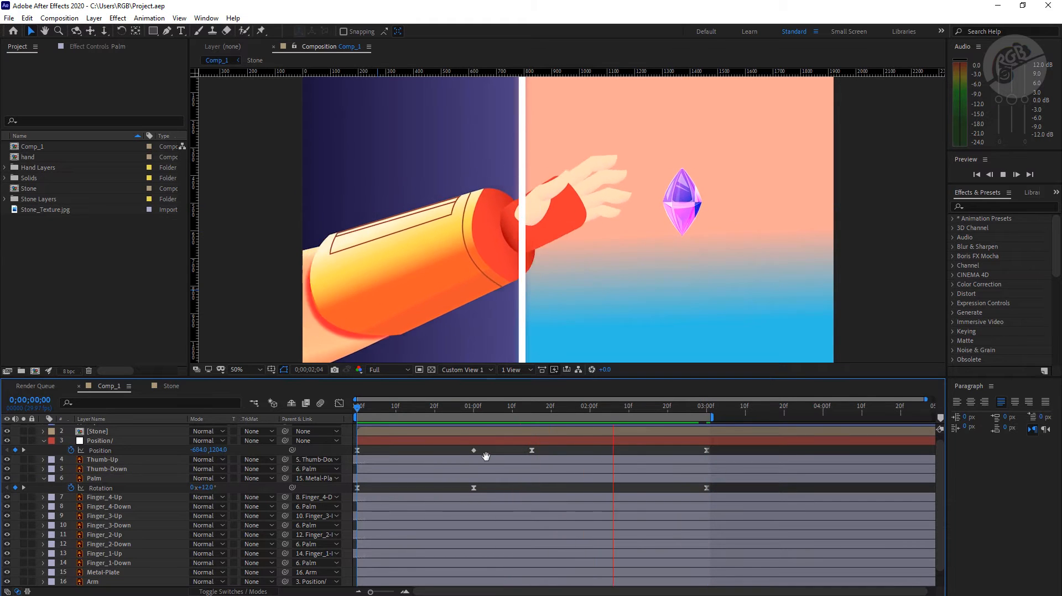
left_click(640, 409)
left_click_drag(706, 489, 643, 493)
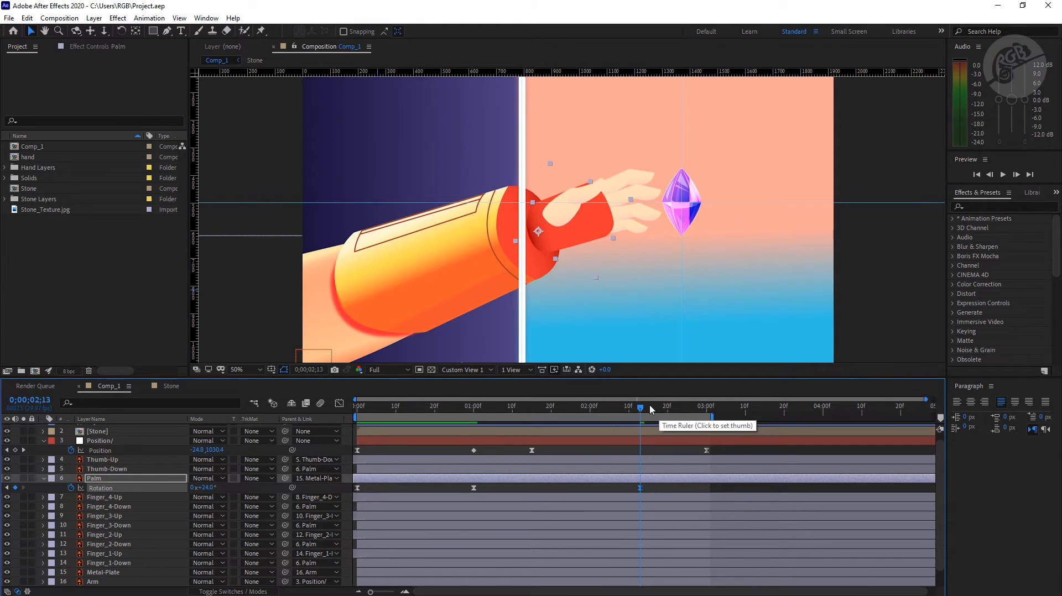
left_click_drag(629, 411, 641, 413)
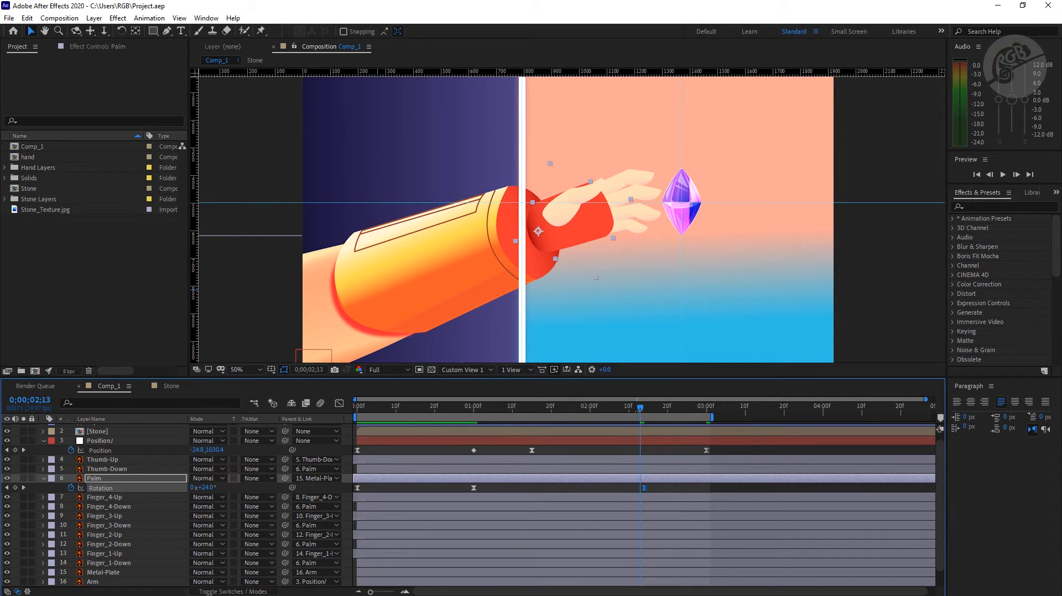
left_click_drag(641, 410, 647, 413)
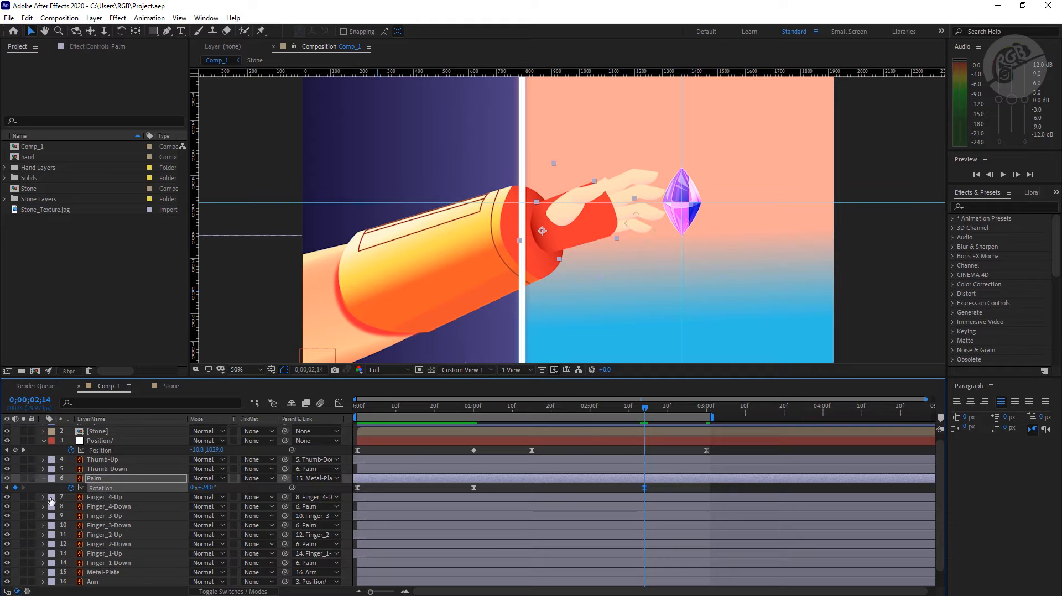
Collapse the Palm layer's properties and select the Thumb-Up and Thumb-Down layers.
left_click(44, 479)
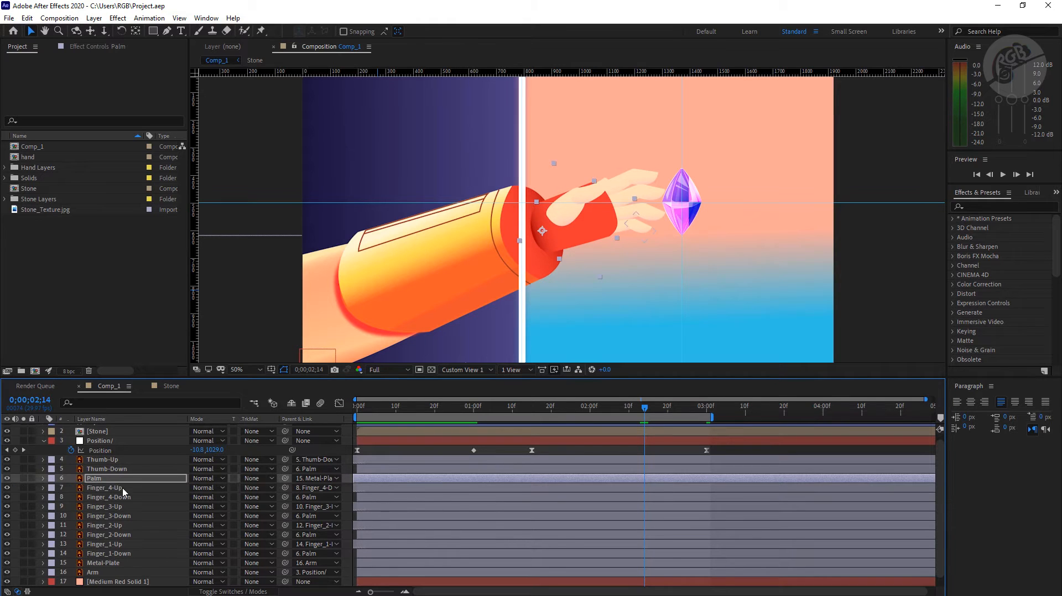
left_click(111, 460)
left_click(108, 469, "shift")
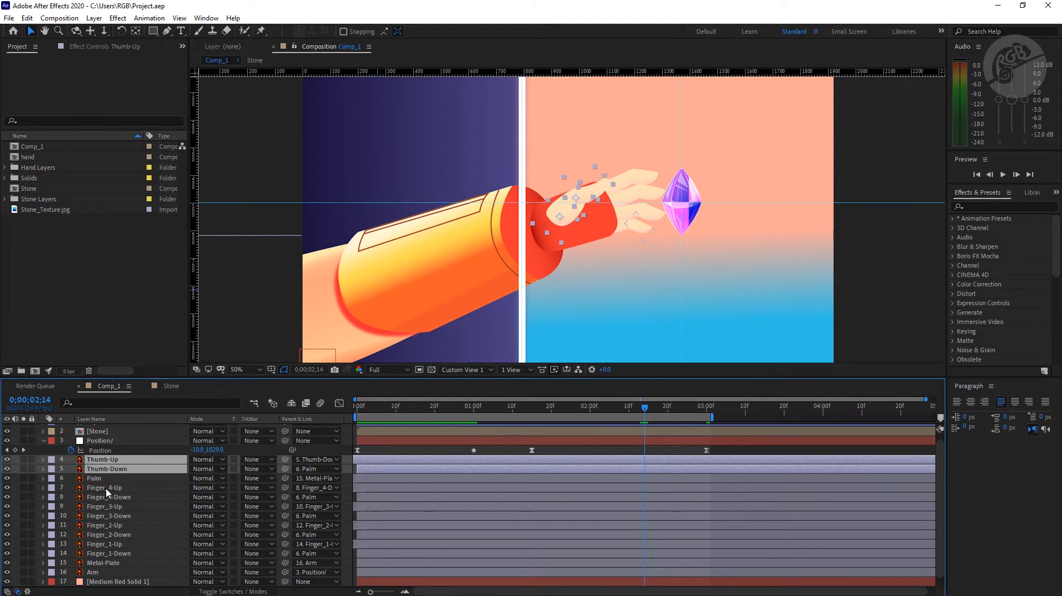
Add all Up and Down layers of Finger_4 through Finger_1 to the thumb selection and show the Rotation property of every selected layer.
left_click(123, 489, "ctrl")
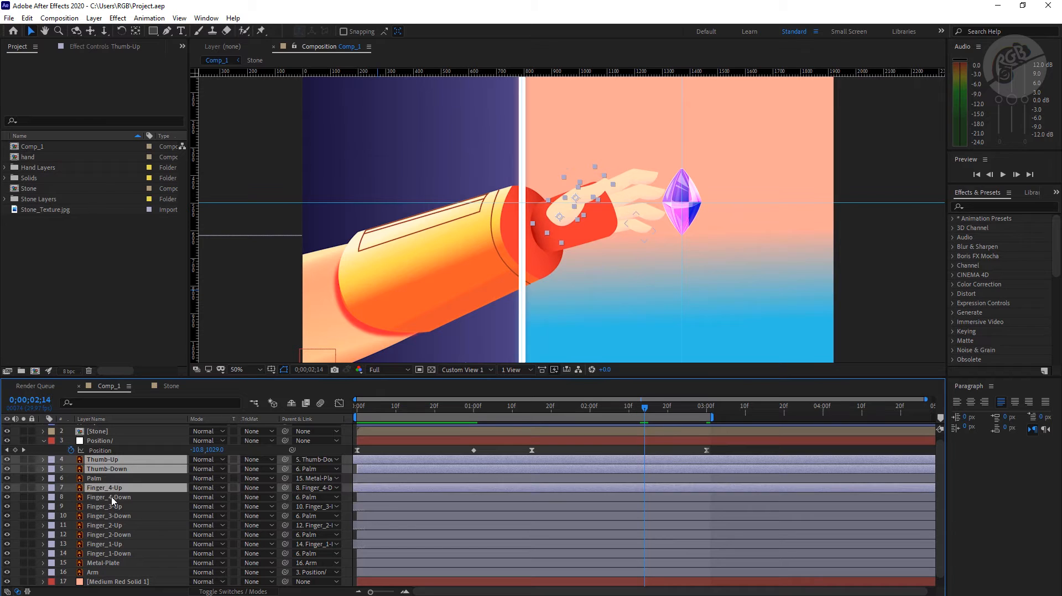
left_click(114, 497, "ctrl")
left_click(114, 507, "ctrl")
left_click(114, 518, "ctrl")
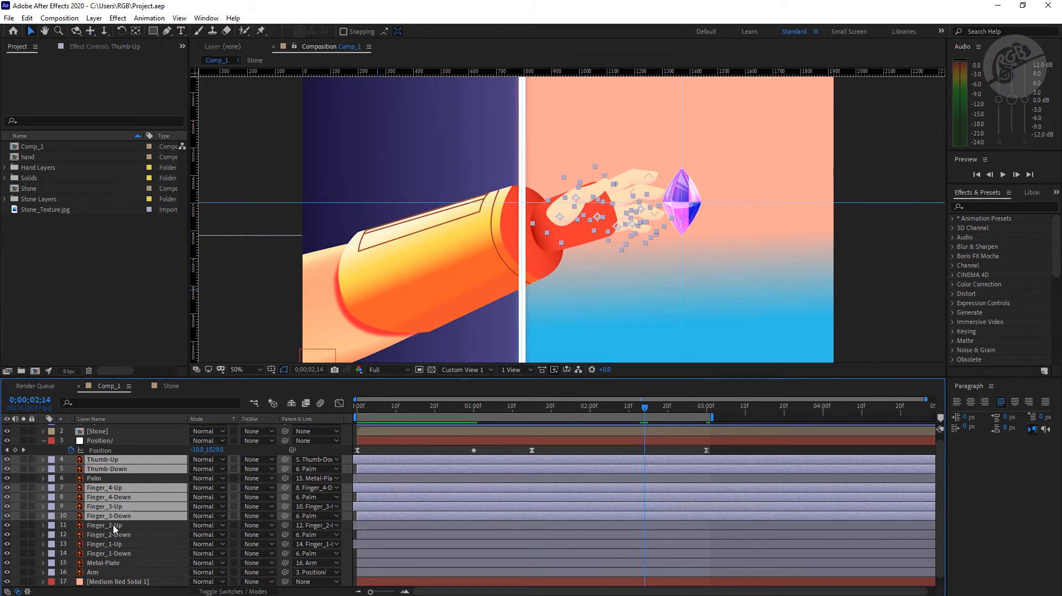
left_click(116, 526, "ctrl")
left_click(119, 534, "ctrl")
left_click(121, 544, "ctrl")
left_click(124, 553, "ctrl")
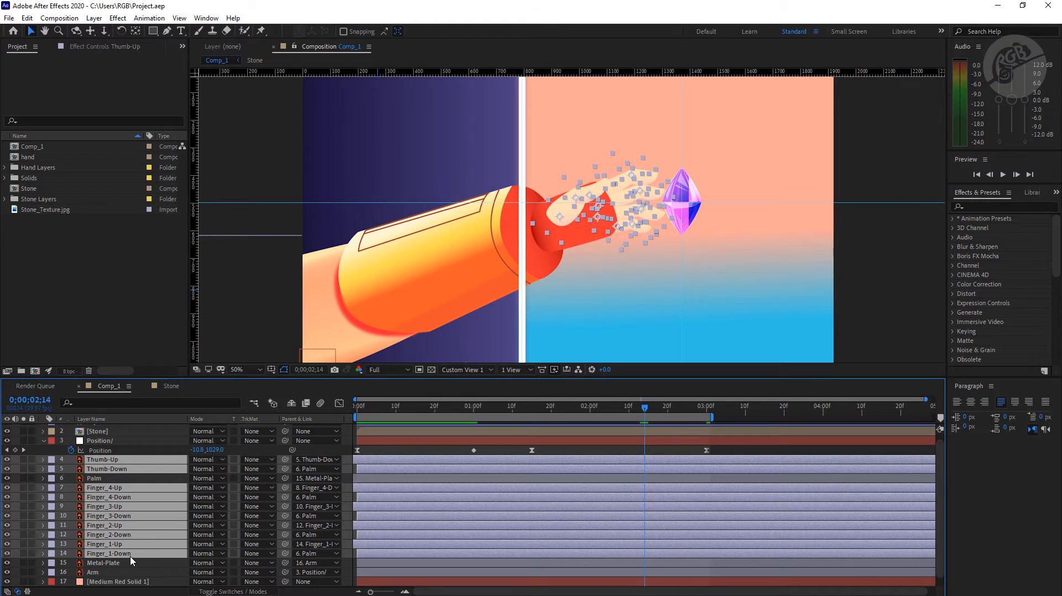
key("r")
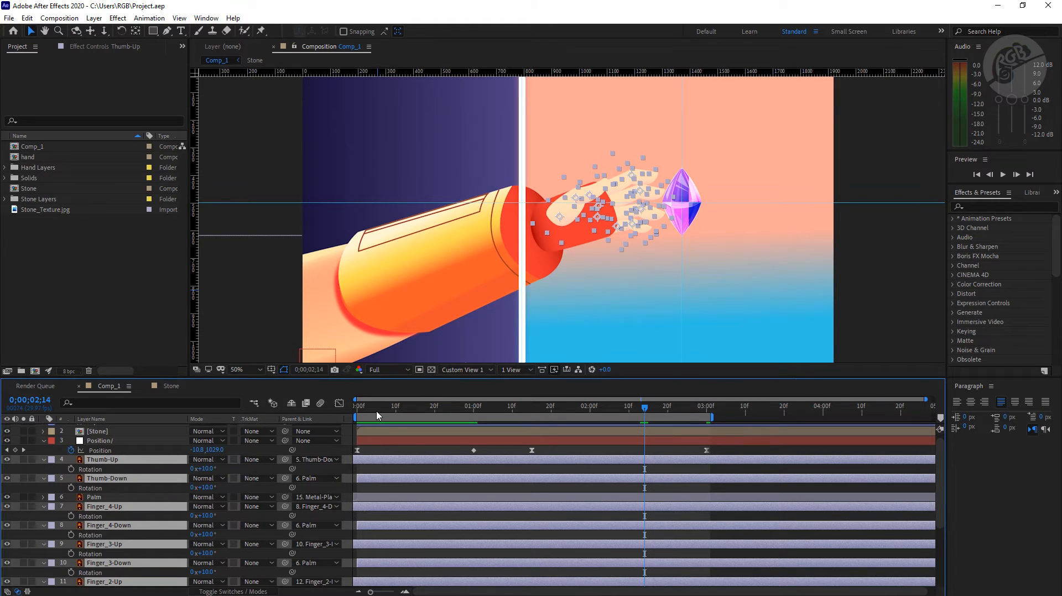
Start Rotation keyframes for all selected thumb and finger layers at 0;00;00;04.
left_click_drag(375, 409, 353, 409)
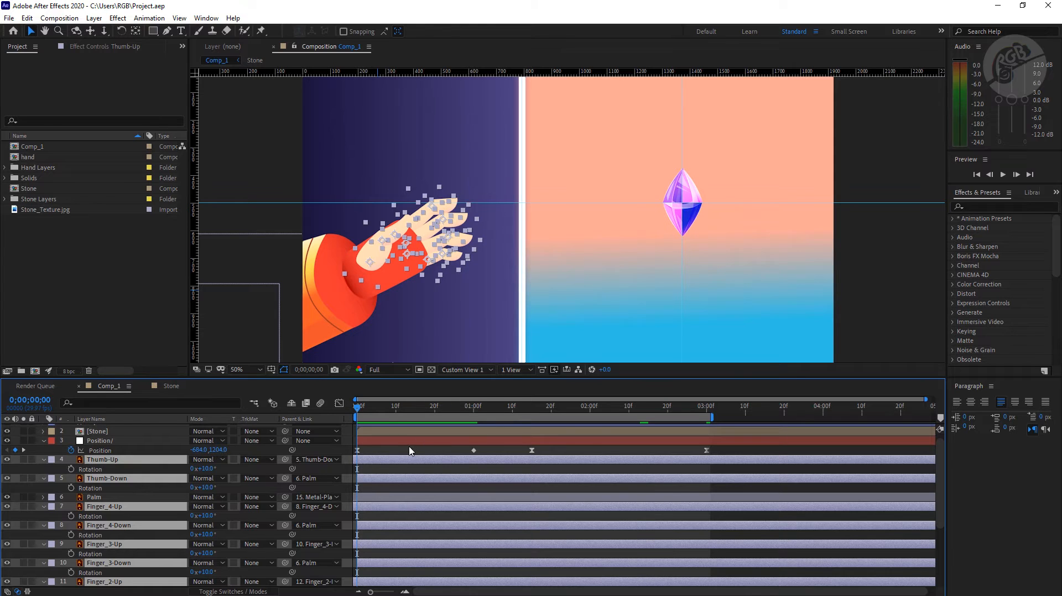
key("Page_Down")
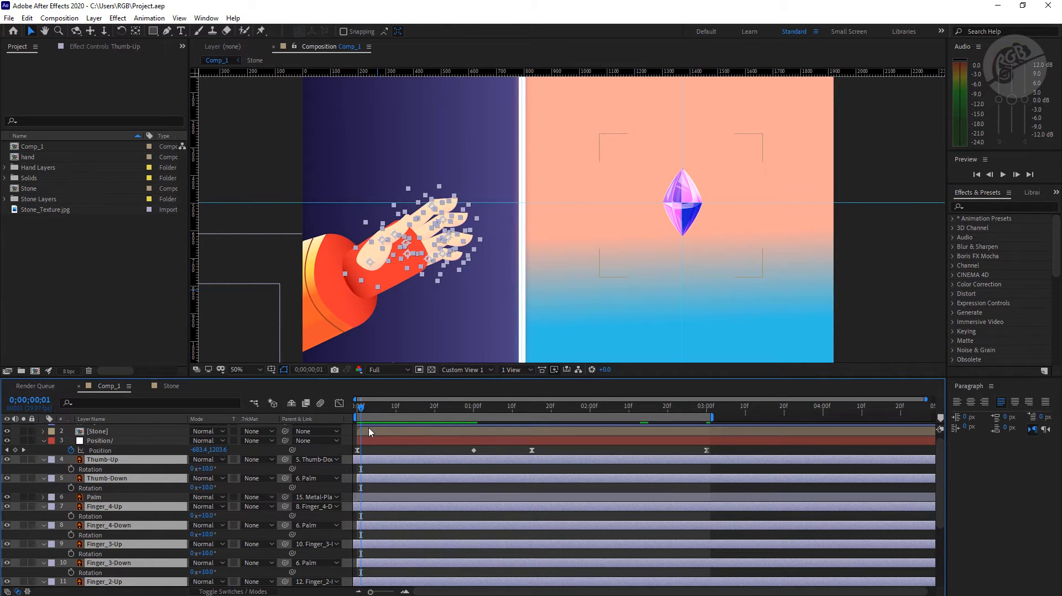
key("Page_Down")
key("Page_Down")
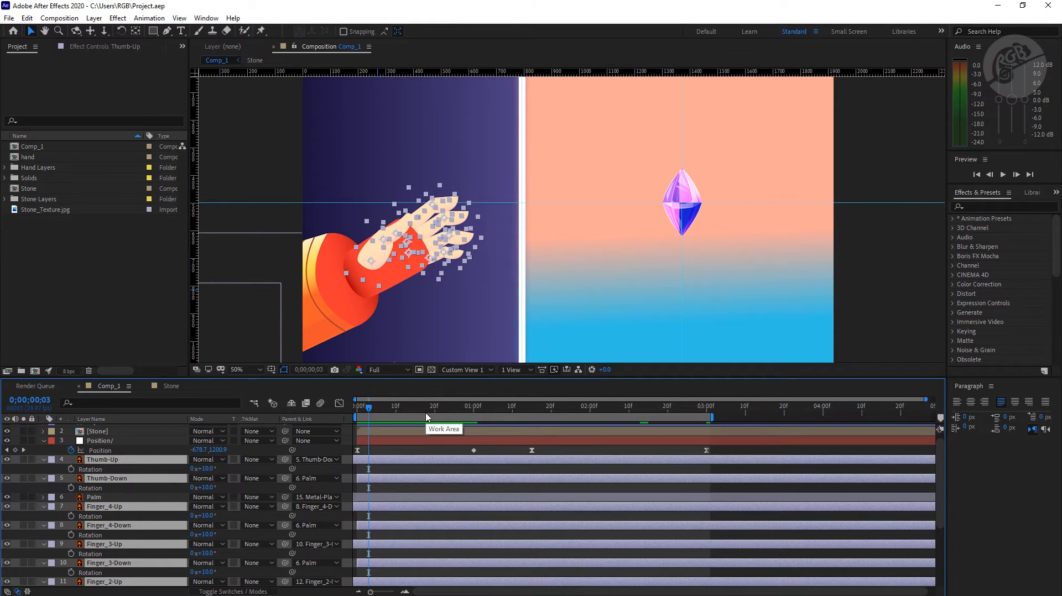
key("Page_Down")
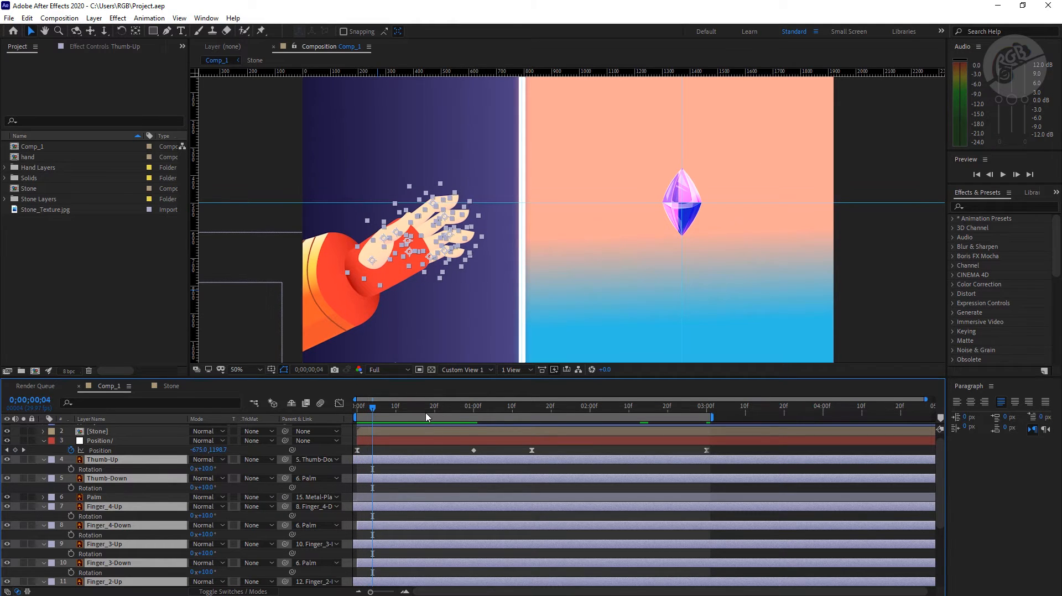
left_click(71, 469)
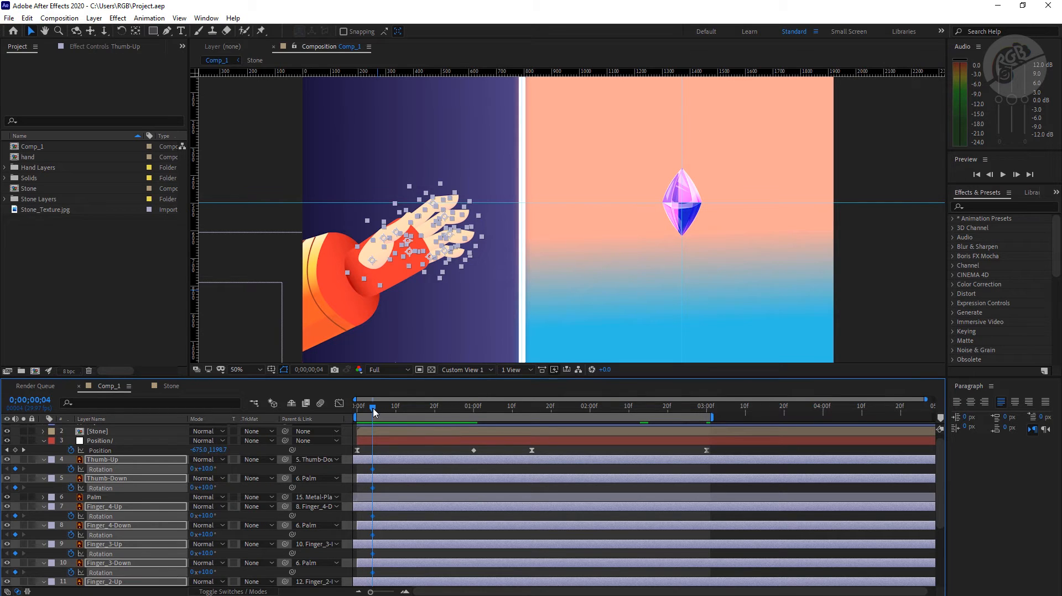
Set the Rotation of the selected thumb and finger layers to 0° at 0;00;01;00 and preview the animation from the start.
left_click_drag(373, 412, 474, 412)
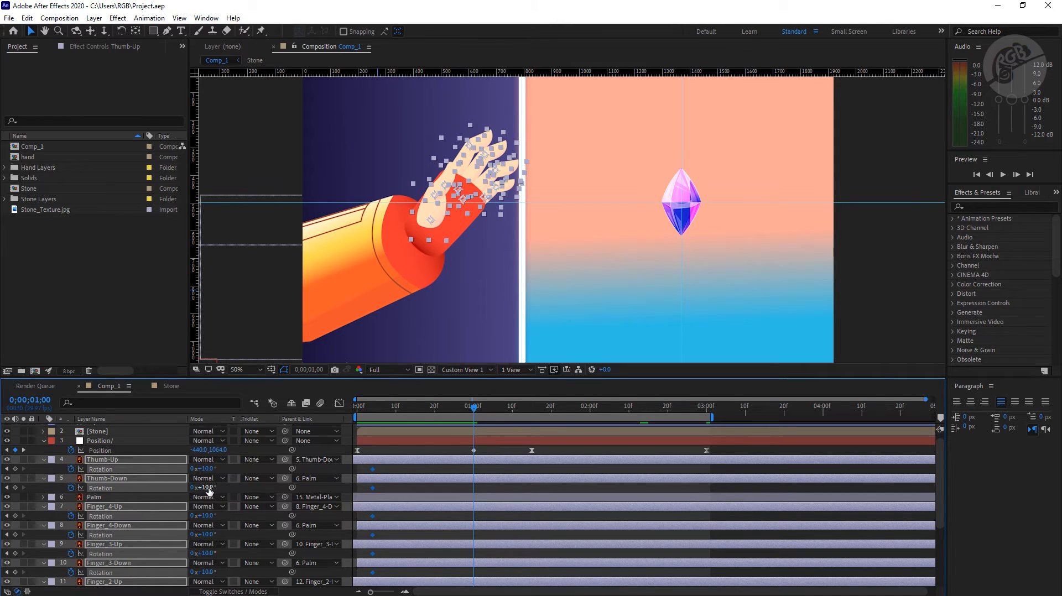
left_click_drag(213, 488, 207, 496)
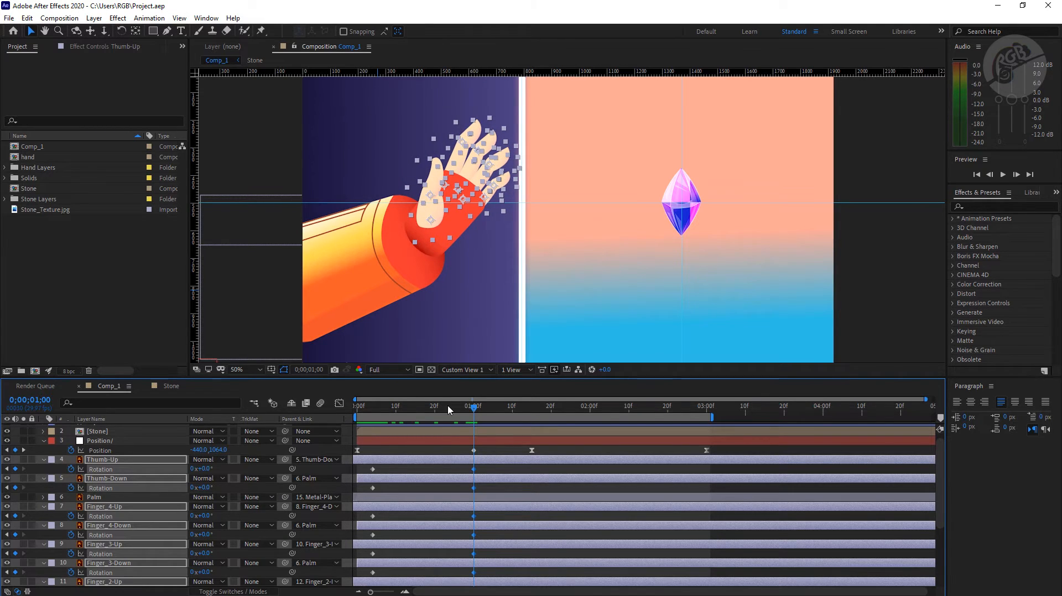
key("Home")
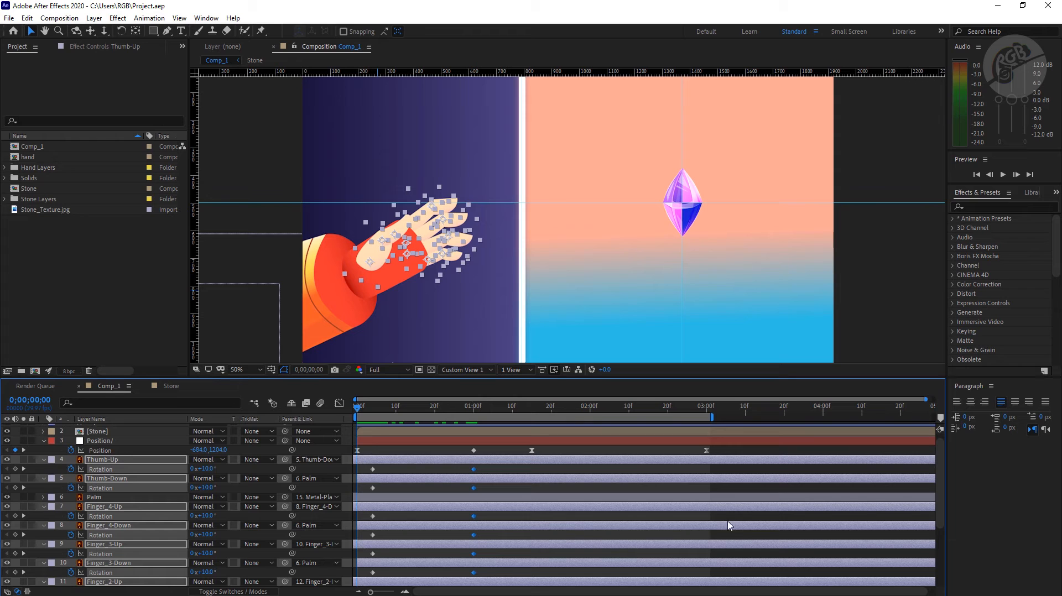
left_click(755, 472)
key("space")
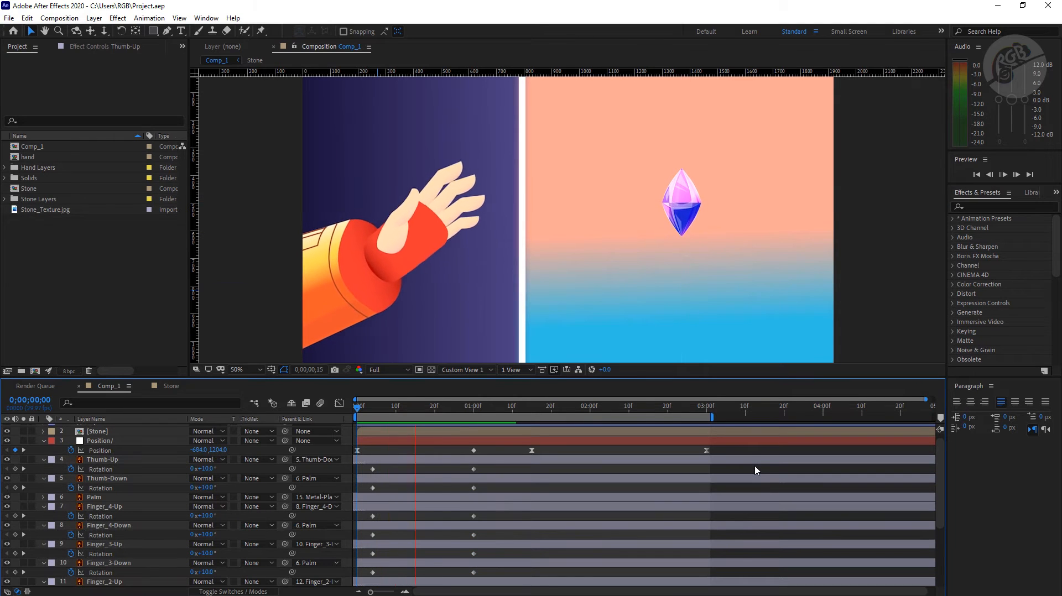
key("space")
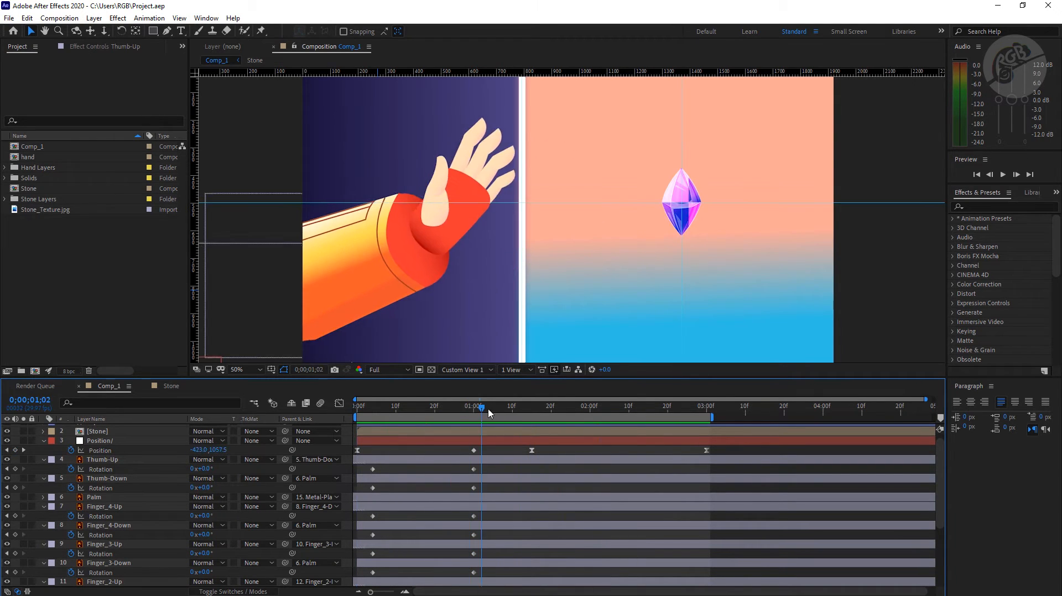
Key the Rotation of all thumb and finger layers, excluding Palm, at +10° at 0;00;03;00 and preview the animation from the start.
left_click_drag(487, 414, 708, 431)
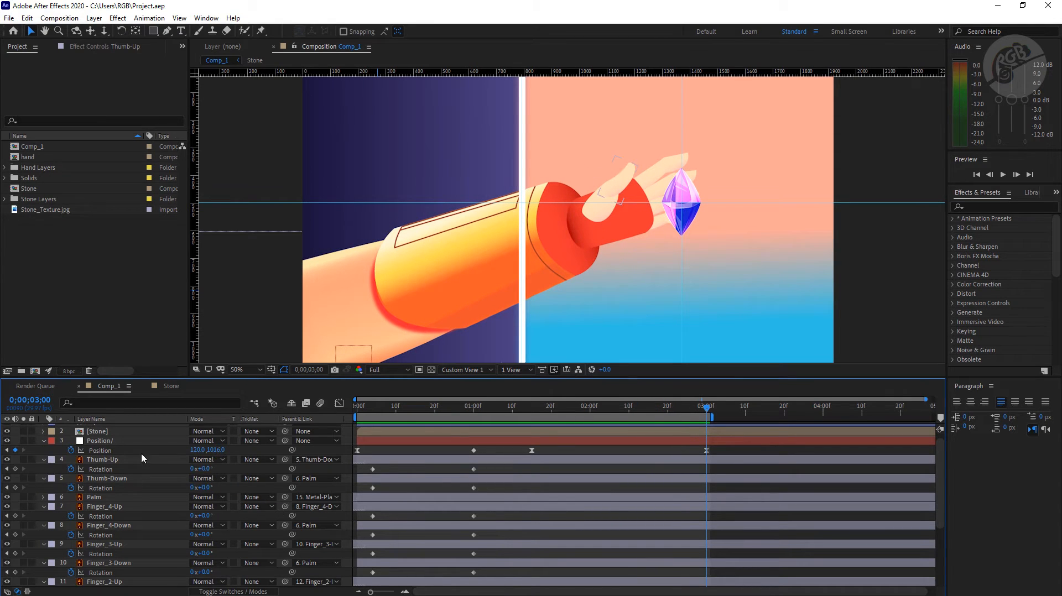
left_click(113, 460)
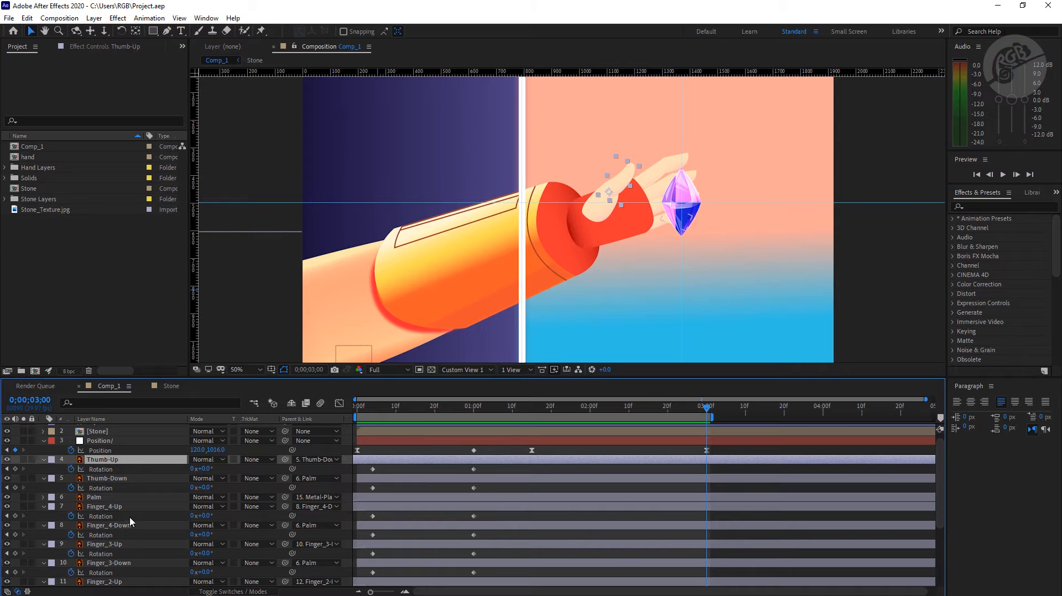
scroll(128, 534, "down", 3)
scroll(128, 535, "down", 1)
left_click(107, 535, "shift")
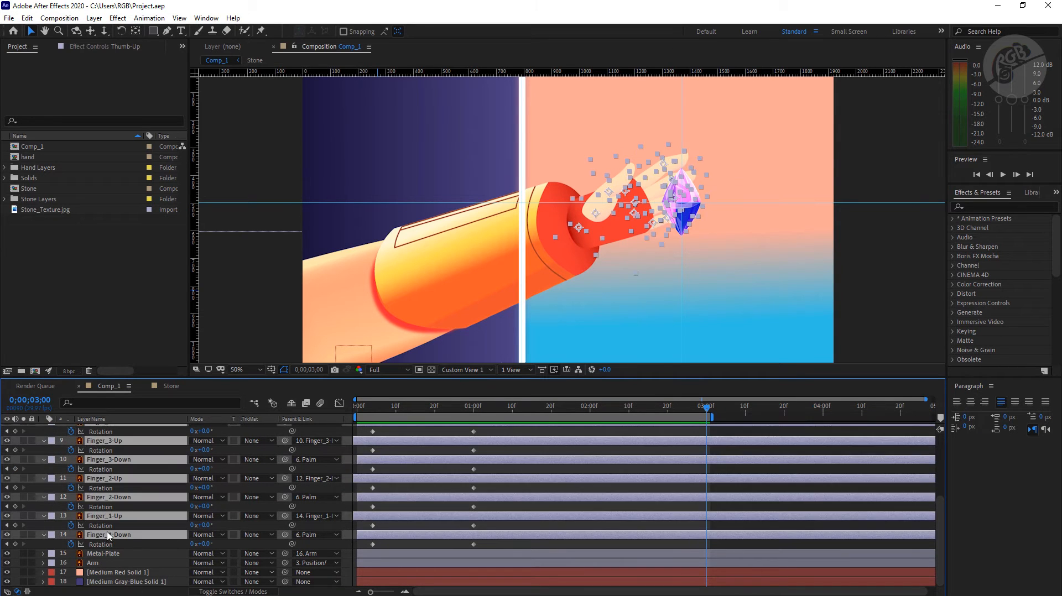
scroll(111, 514, "up", 5)
left_click(113, 505, "ctrl")
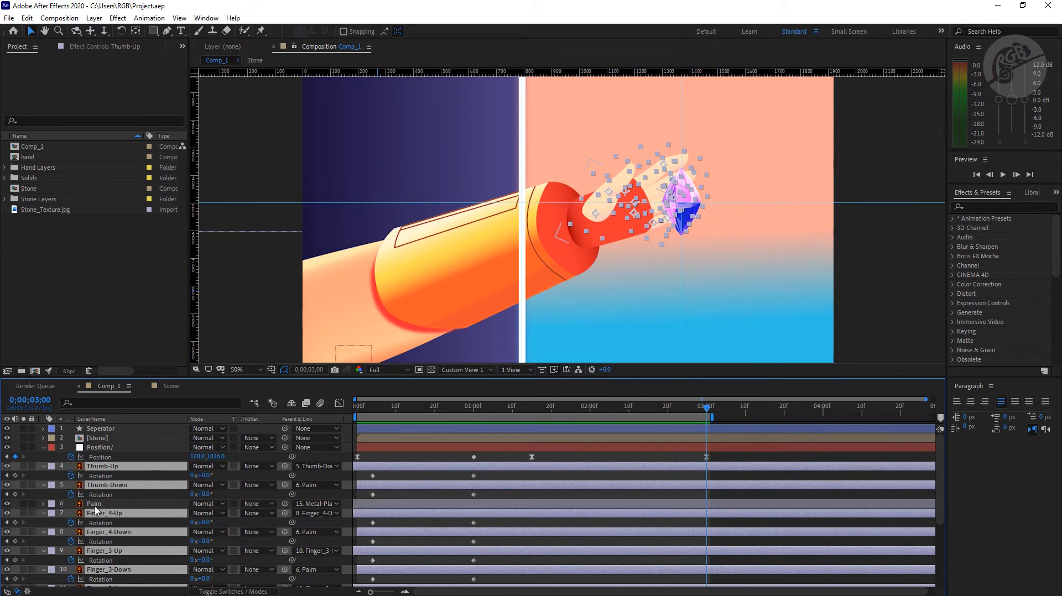
scroll(111, 525, "down", 3)
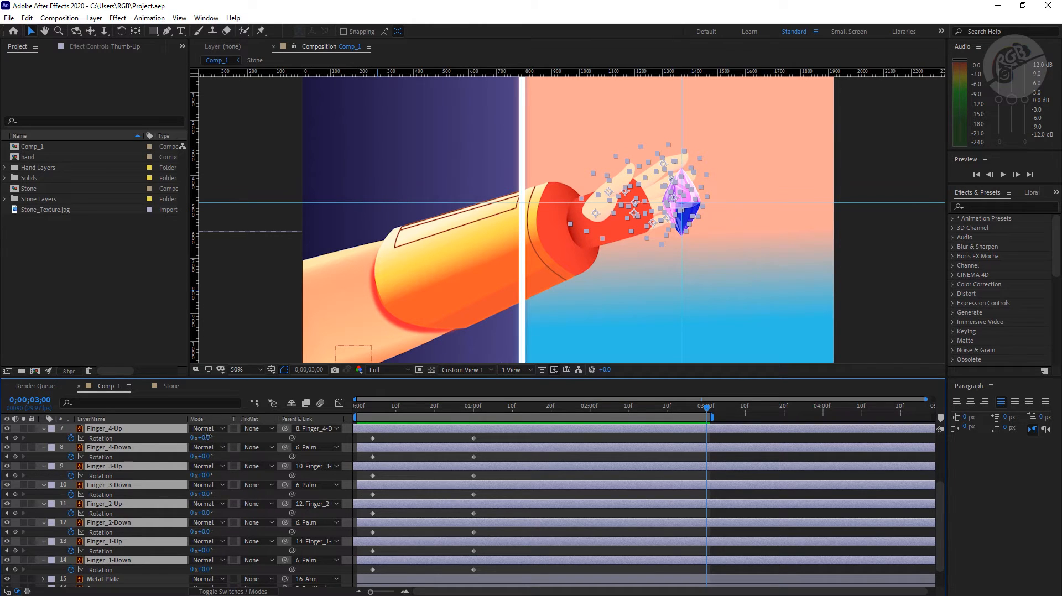
left_click_drag(205, 438, 213, 437)
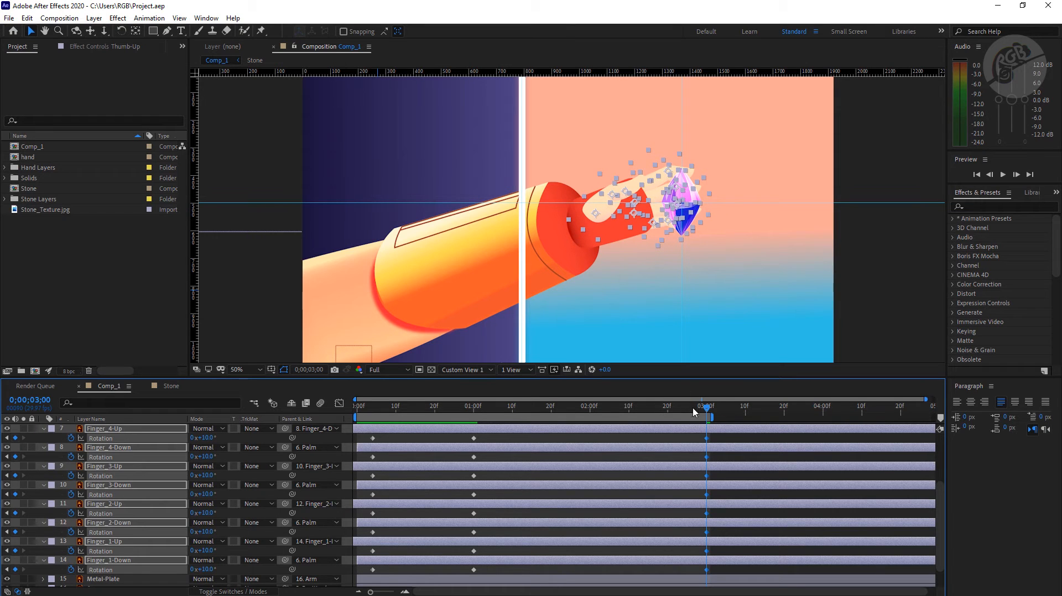
key("Home")
key("F2")
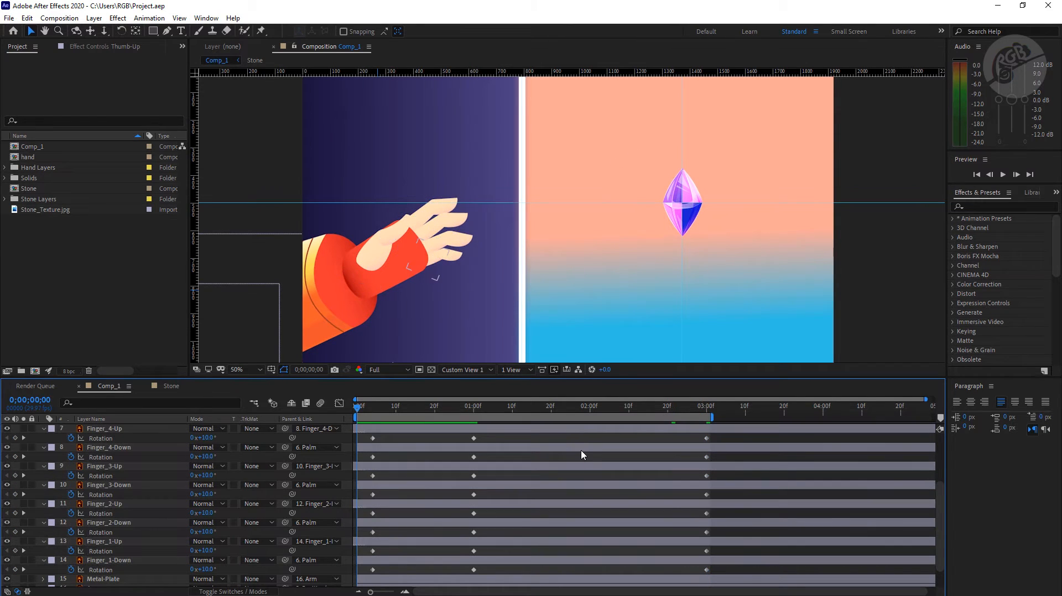
key("space")
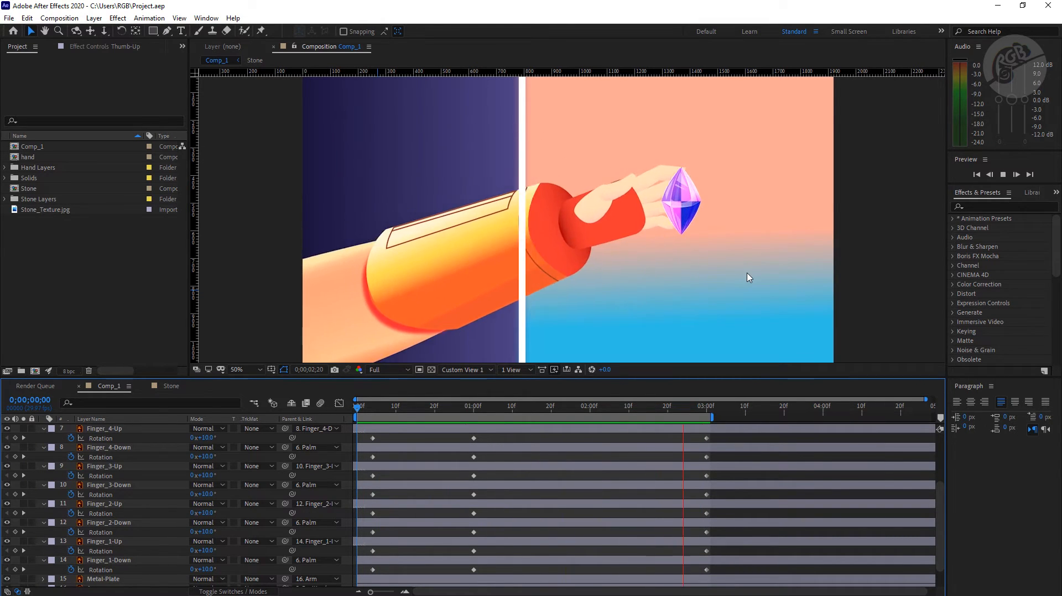
left_click(503, 447)
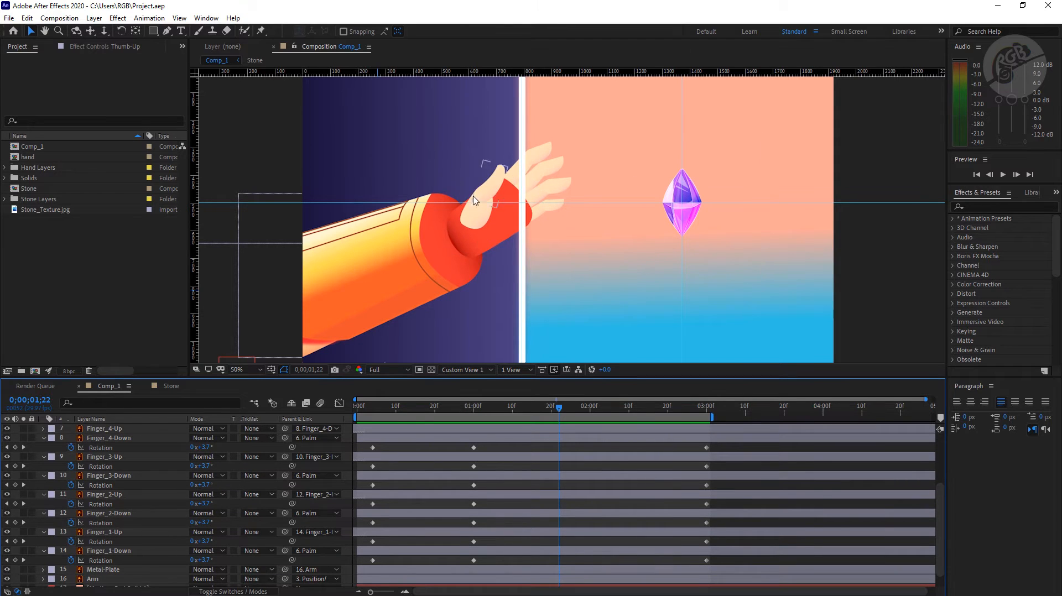
Collapse the expanded properties of all layers in the Comp_1 timeline and deselect the layers.
left_click(44, 438)
left_click(44, 447)
left_click(46, 463)
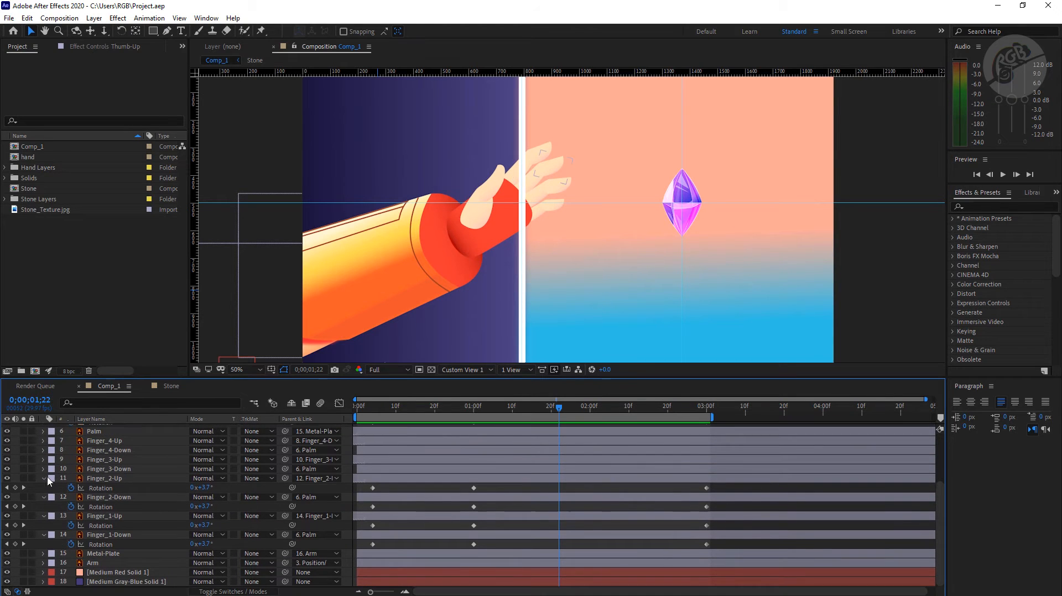
left_click(96, 481)
key("ctrl+a")
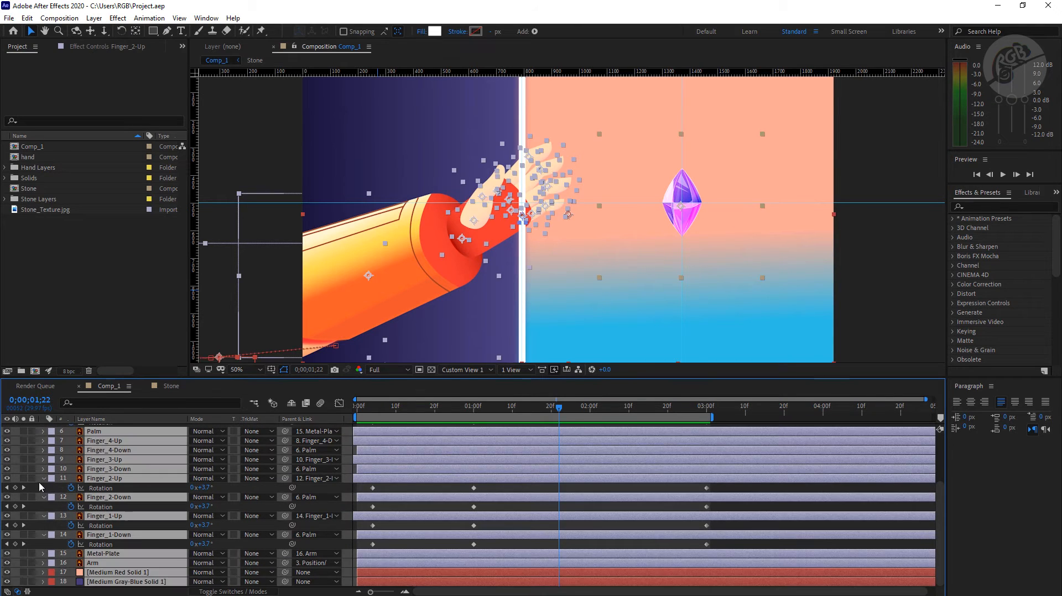
left_click(45, 481)
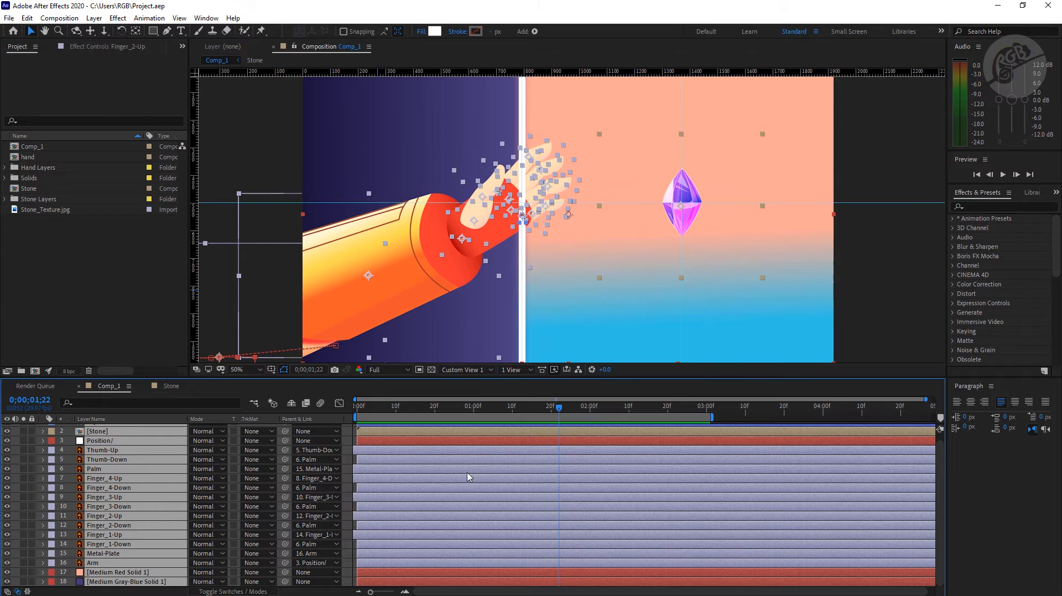
left_click(371, 443)
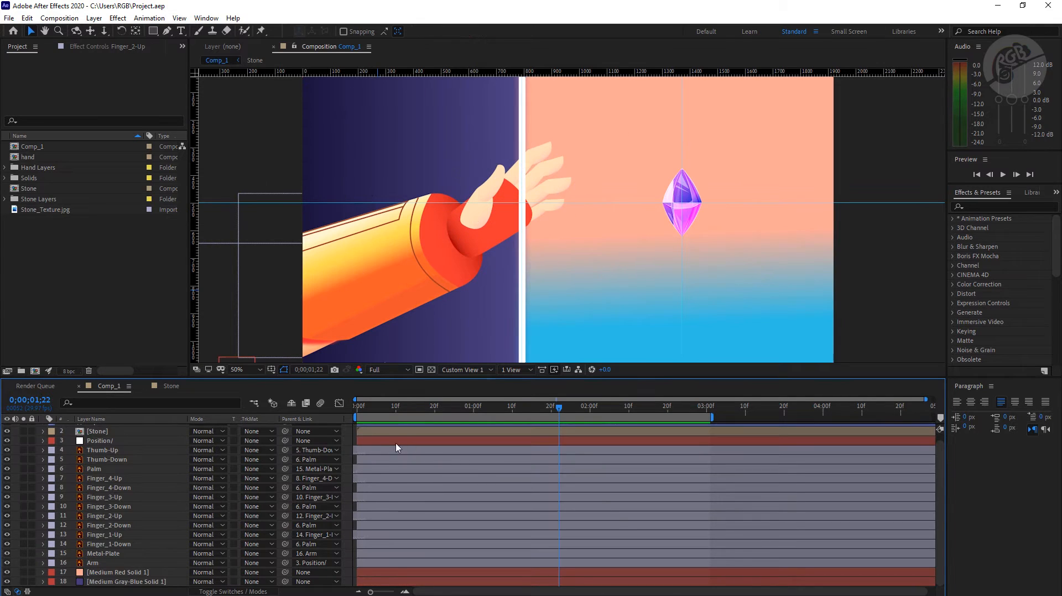
Shift the Thumb-Up and Finger_1-Up through Finger_4-Up layers with their Rotation keyframes about two frames later and preview the motion.
left_click(116, 479)
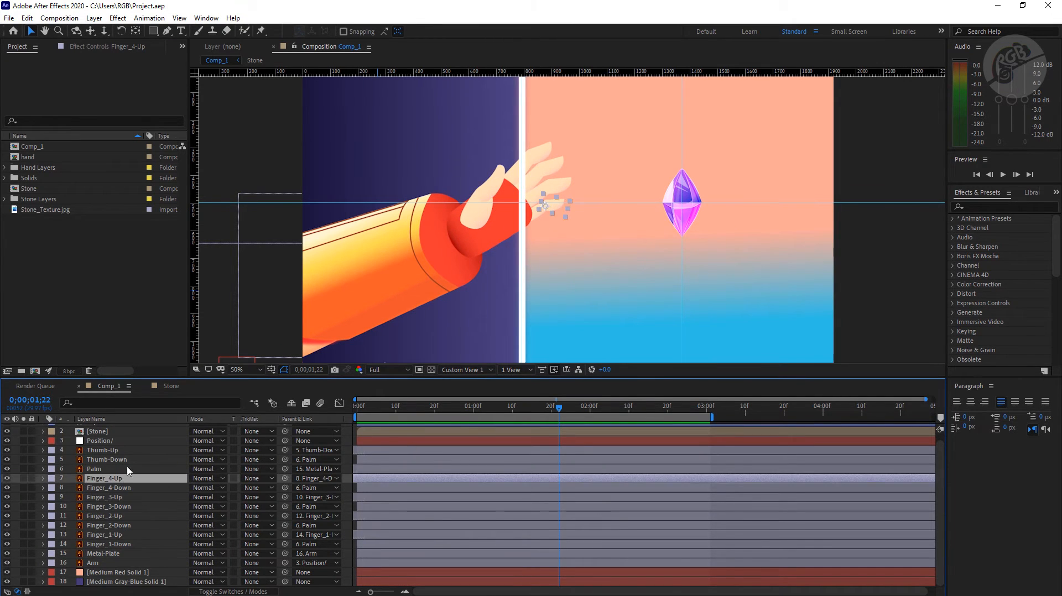
left_click(114, 452, "ctrl")
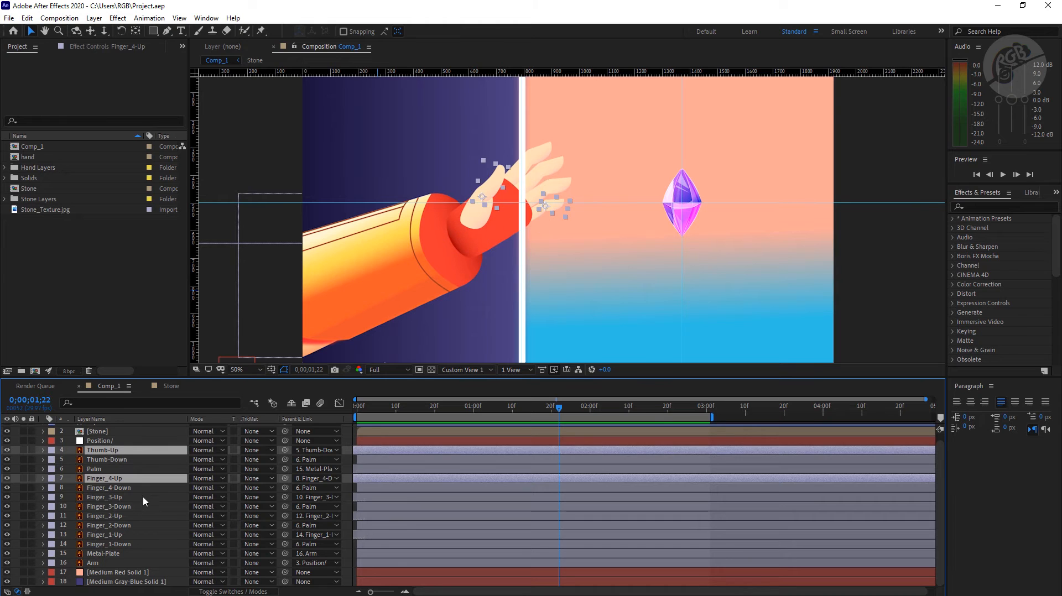
left_click(121, 500, "ctrl")
left_click(120, 518, "ctrl")
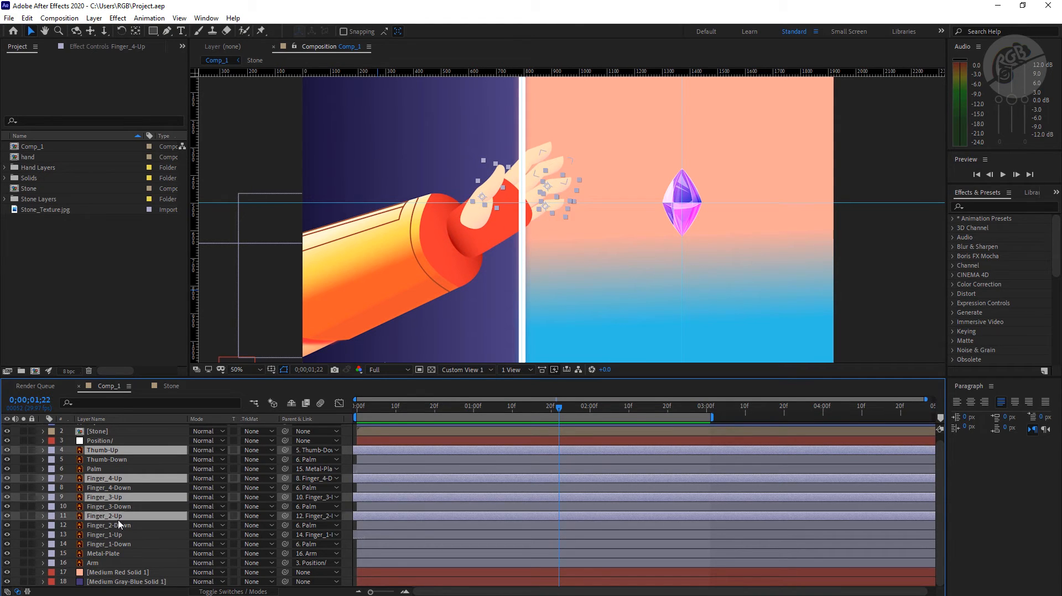
left_click(122, 536, "ctrl")
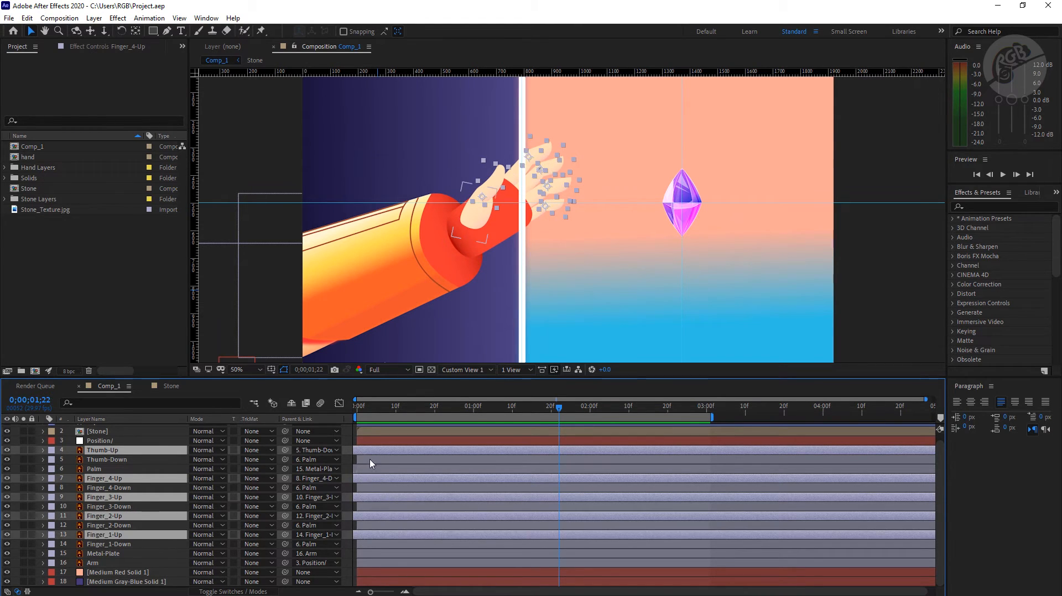
key("u")
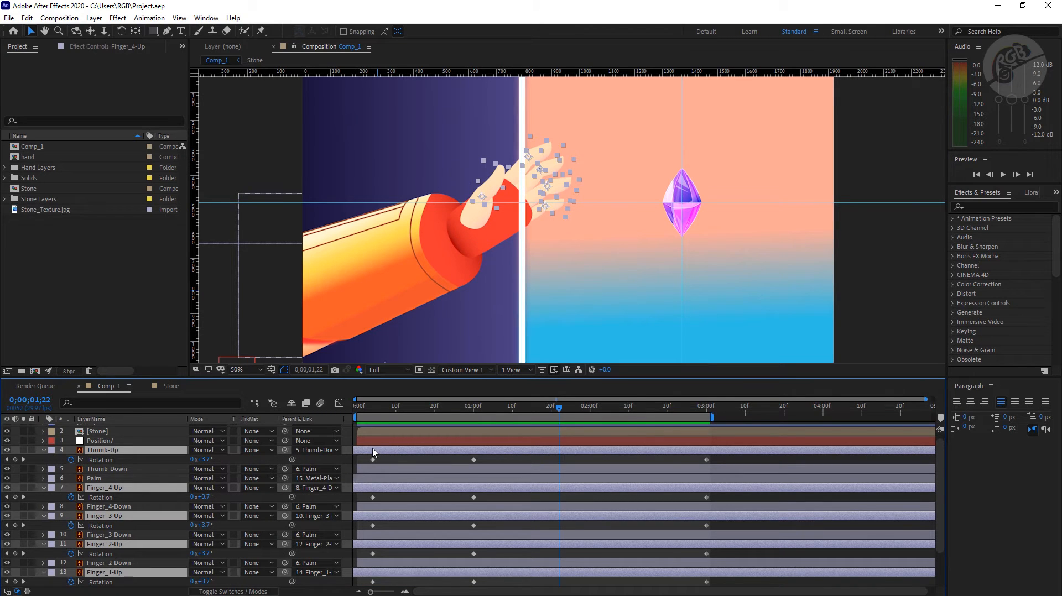
left_click_drag(375, 447, 379, 447)
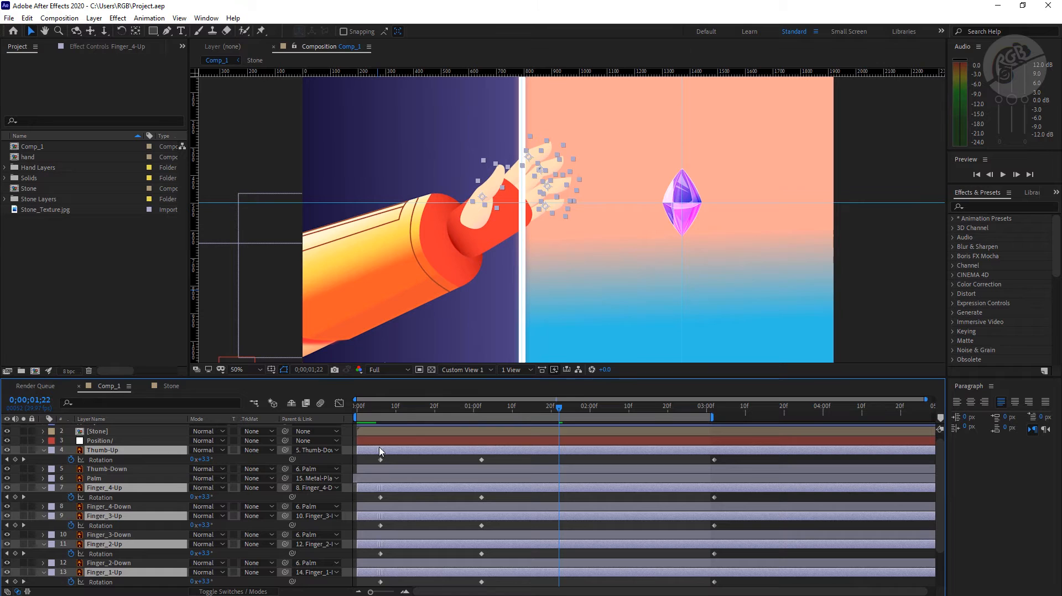
key("space")
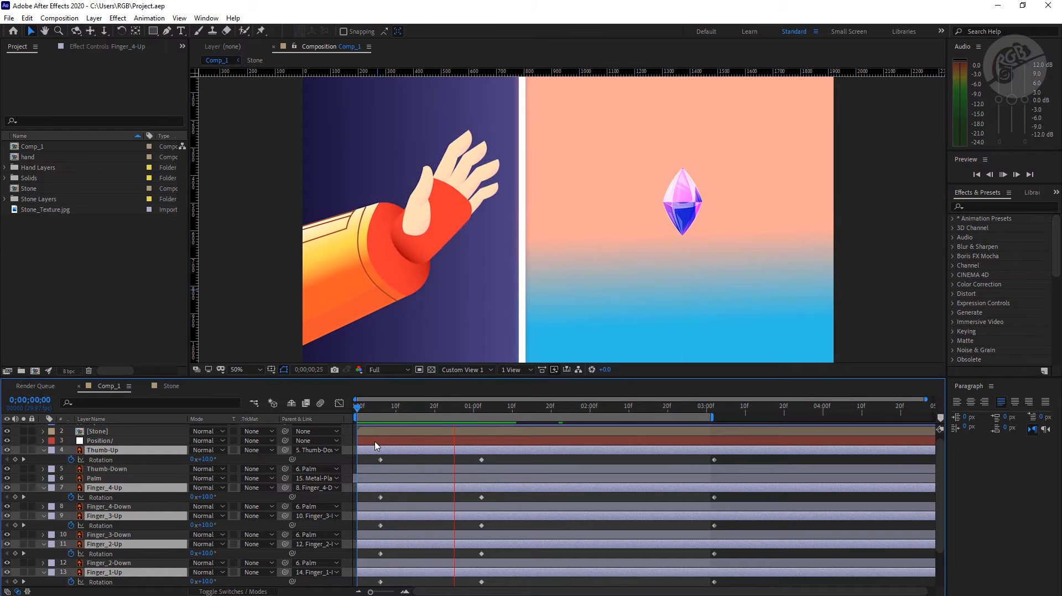
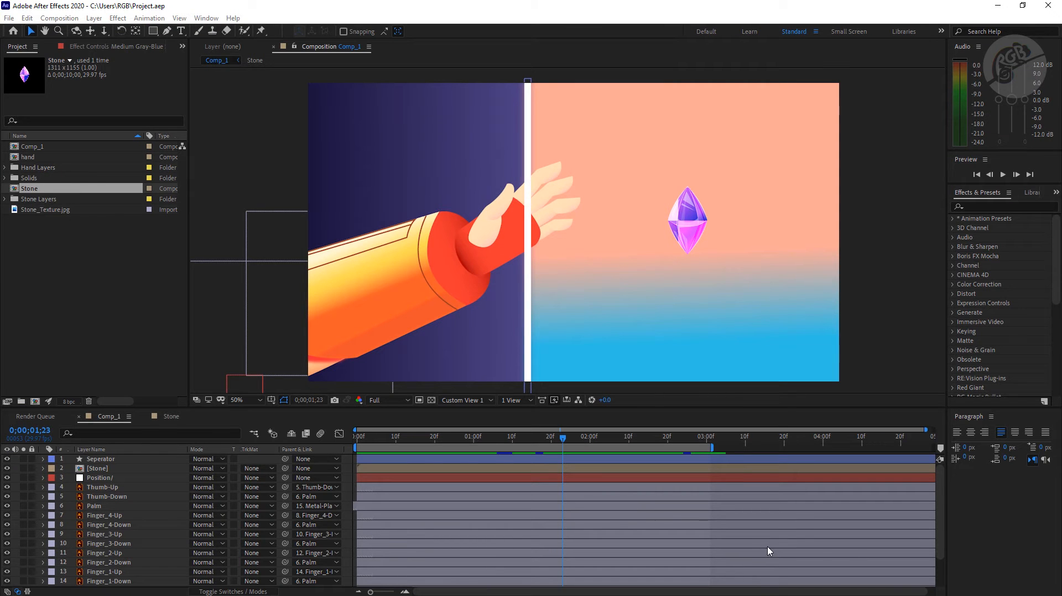
Pre-compose the Position null and all hand and arm layers, from Position through Arm, into a new composition named Hand.
left_click(100, 478)
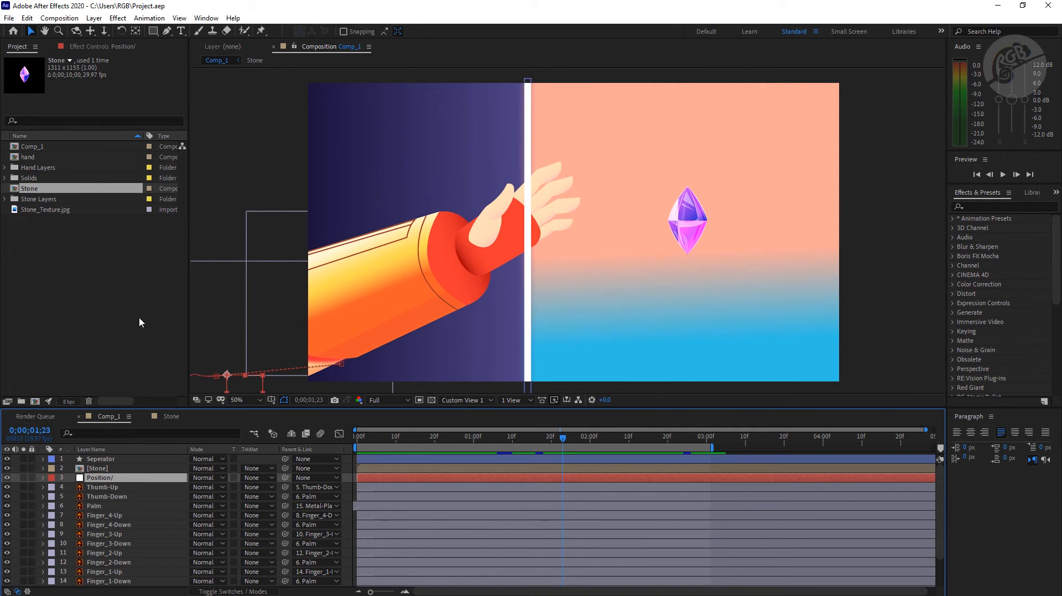
left_click(92, 488)
scroll(122, 567, "down", 1)
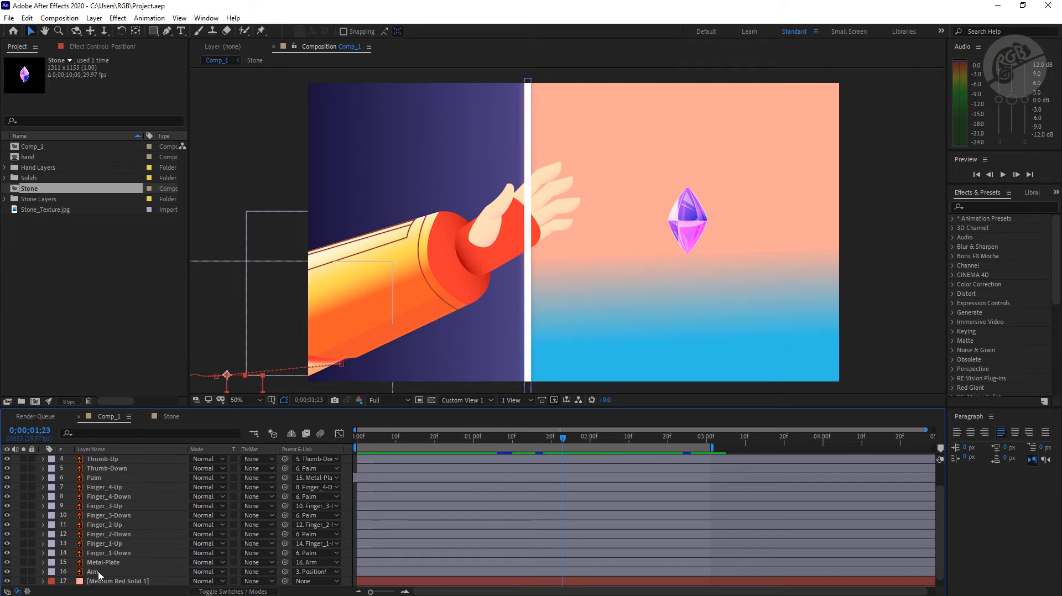
left_click(100, 571, "shift")
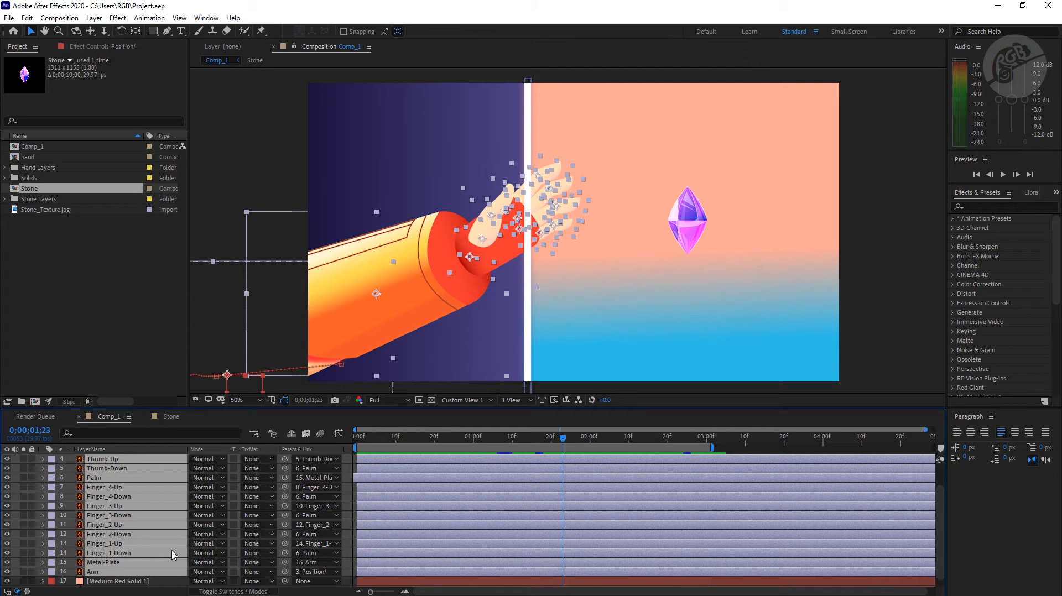
key("ctrl+shift+c")
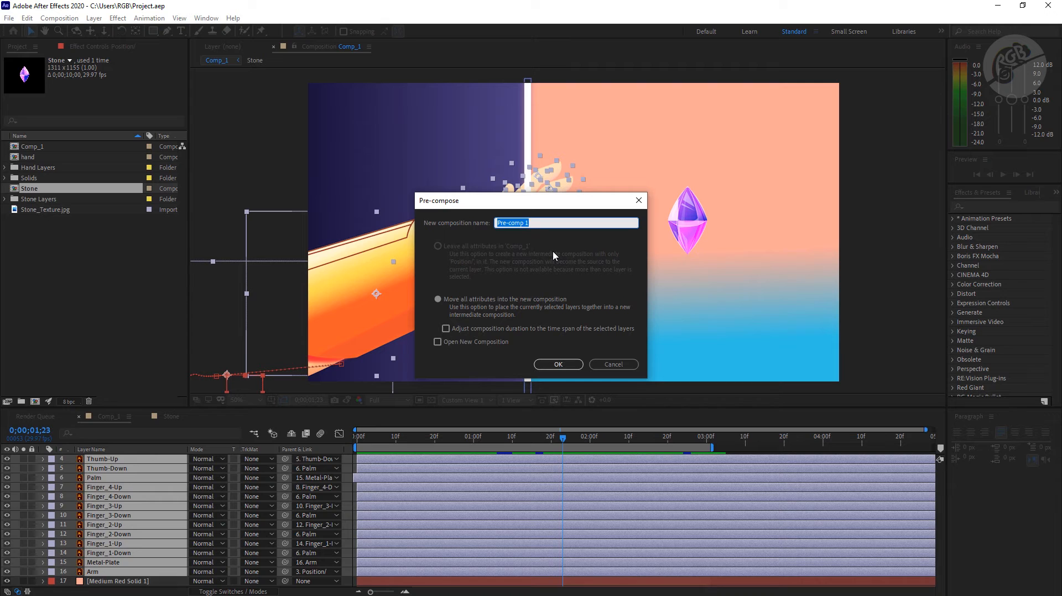
type("Hand")
left_click(446, 330)
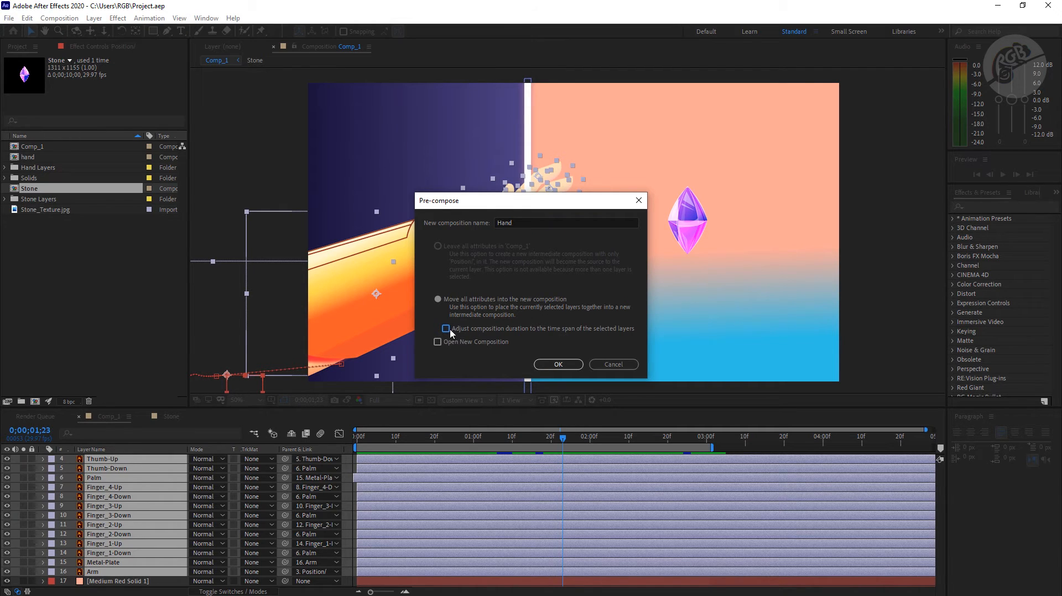
left_click(574, 366)
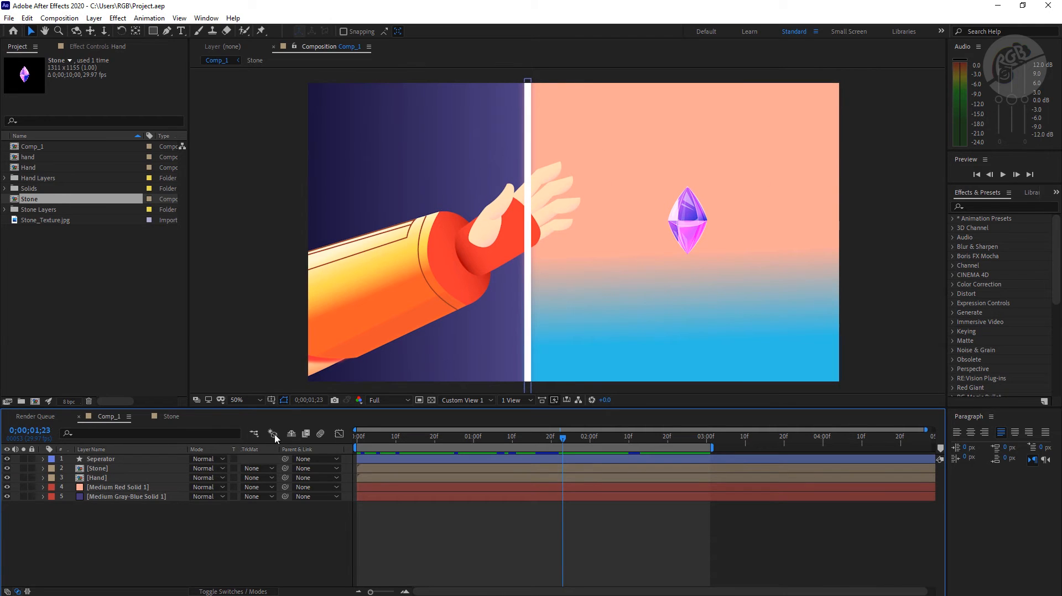
Hide and show the Hand layer again to check what it contains, and deselect it.
left_click(105, 479)
left_click(7, 478)
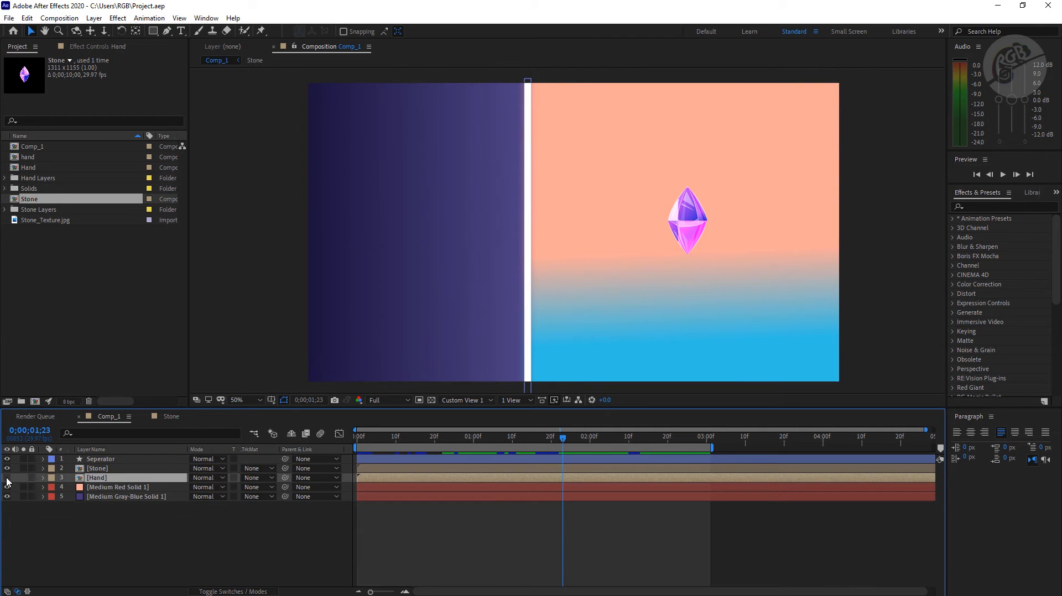
left_click(6, 478)
left_click(410, 520)
Create a white 1920 × 1080 px solid named Piercing in Comp_1.
right_click(137, 545)
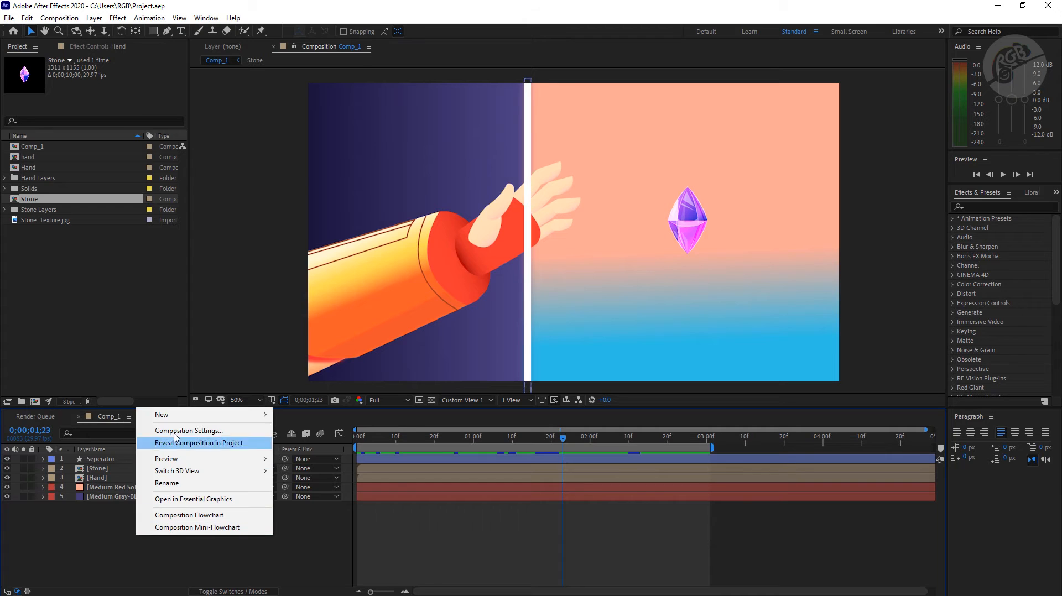
mouse_move(171, 415)
left_click(316, 450)
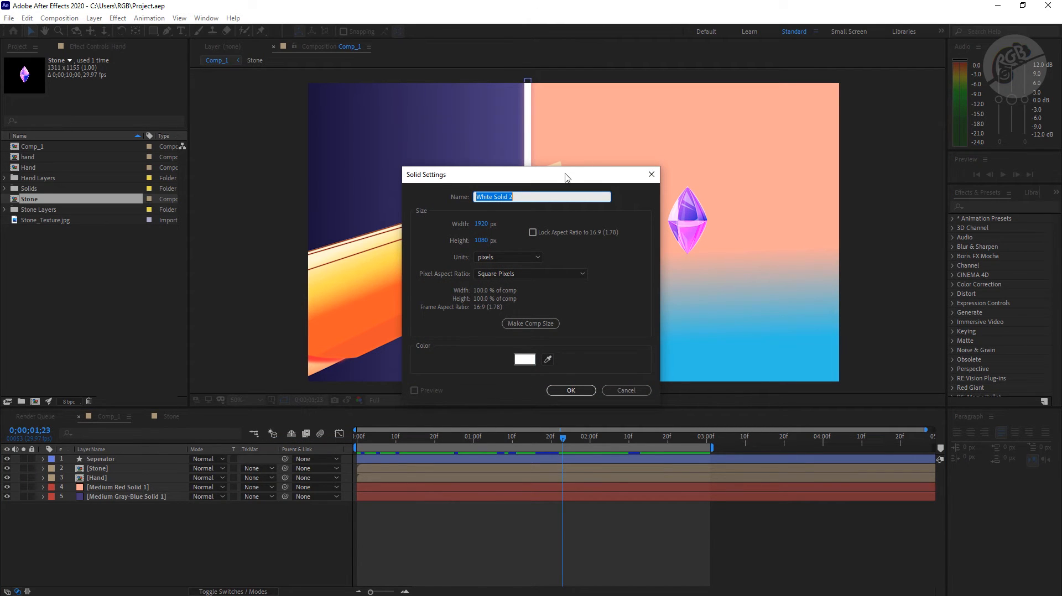
type("Piercing")
left_click(571, 390)
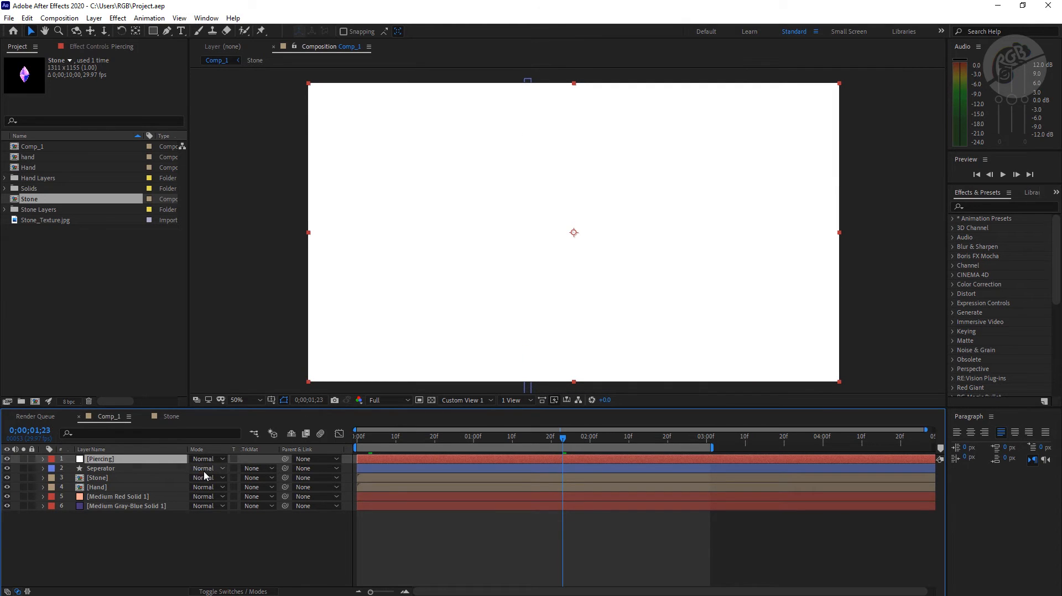
Set the Opacity of the Piercing solid to 40% and collapse the property.
key("t")
left_click(196, 468)
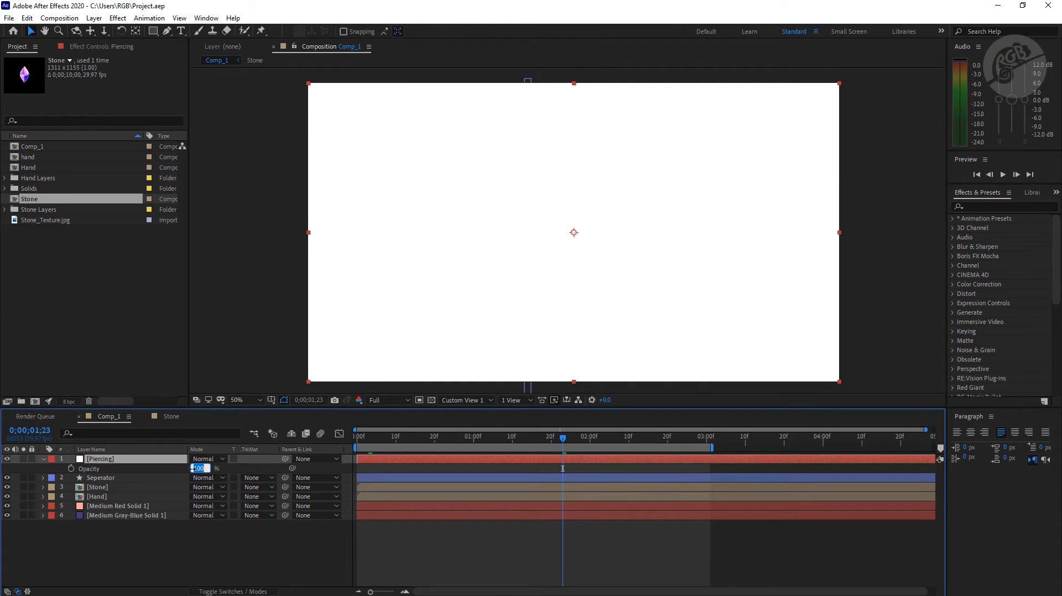
key("Return")
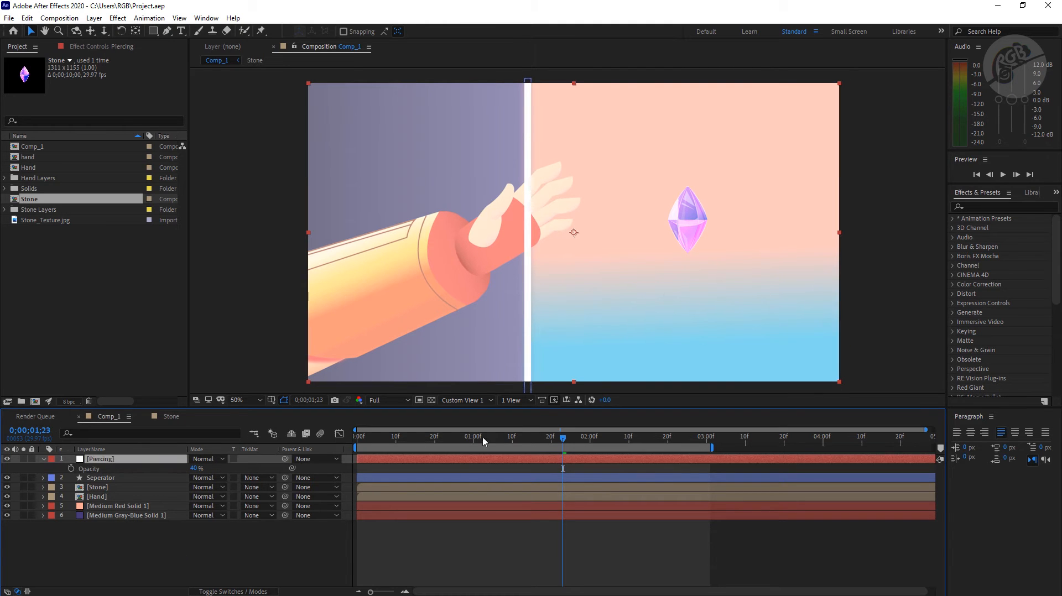
key("t")
Draw a closed, curved Pen mask on the Piercing solid at 0;00;01;20, outlining the fingers that extend past the white separator.
left_click_drag(550, 410, 550, 437)
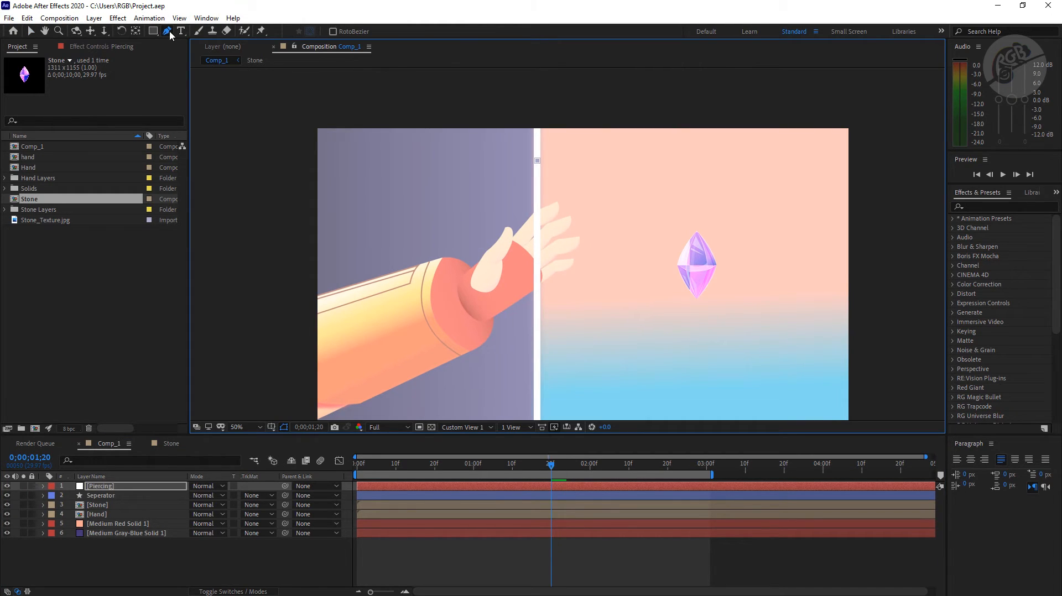
scroll(515, 218, "up", 1)
left_click_drag(670, 190, 587, 142)
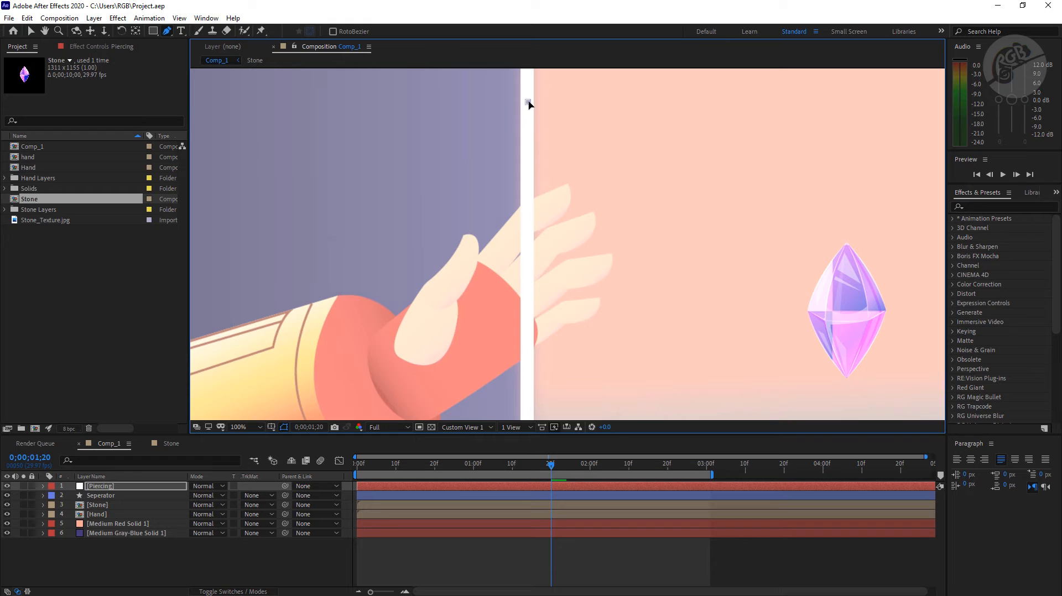
left_click_drag(529, 103, 527, 146)
left_click_drag(568, 172, 566, 288)
left_click_drag(574, 172, 583, 176)
left_click_drag(561, 212, 576, 209)
left_click(600, 245)
left_click_drag(566, 287, 614, 245)
left_click_drag(609, 290, 584, 339)
left_click_drag(527, 411, 525, 423)
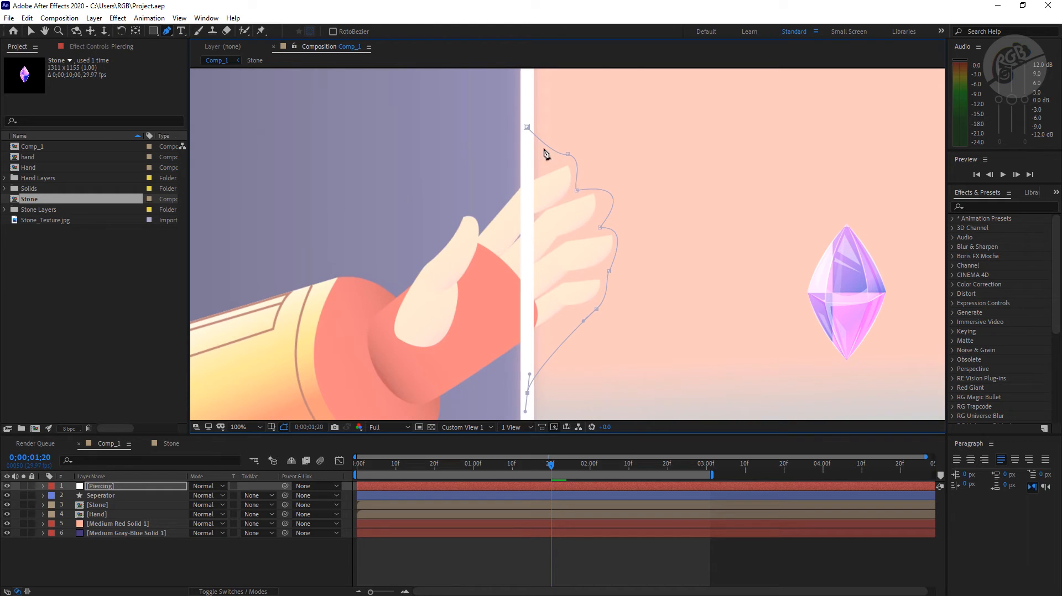
left_click(526, 127)
left_click(651, 556)
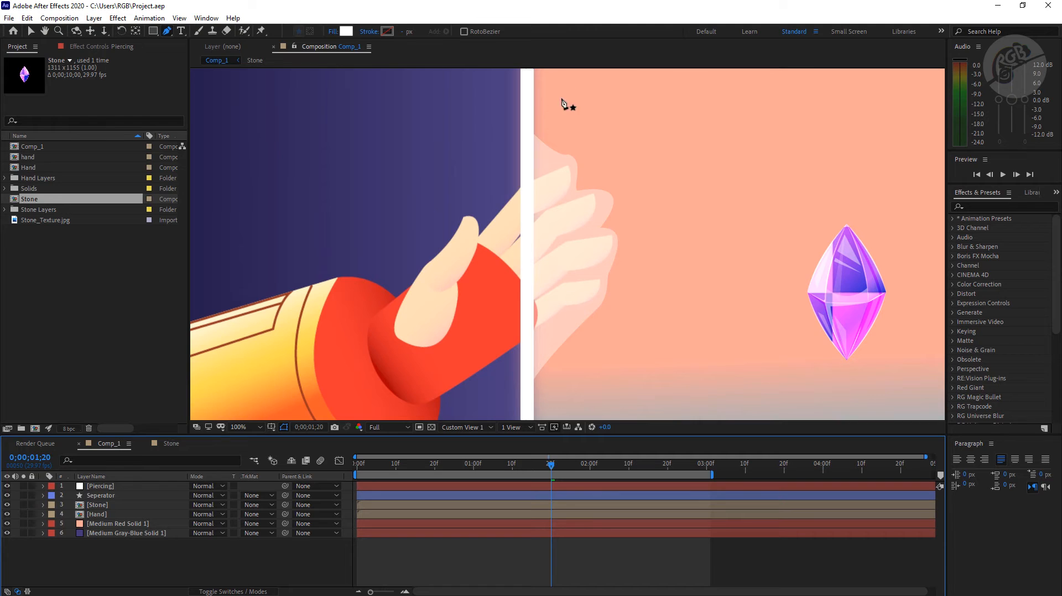
Add a Mask Path keyframe for Mask 1 of the Piercing layer at 0;00;01;20 and expand the mask's properties.
left_click(566, 488)
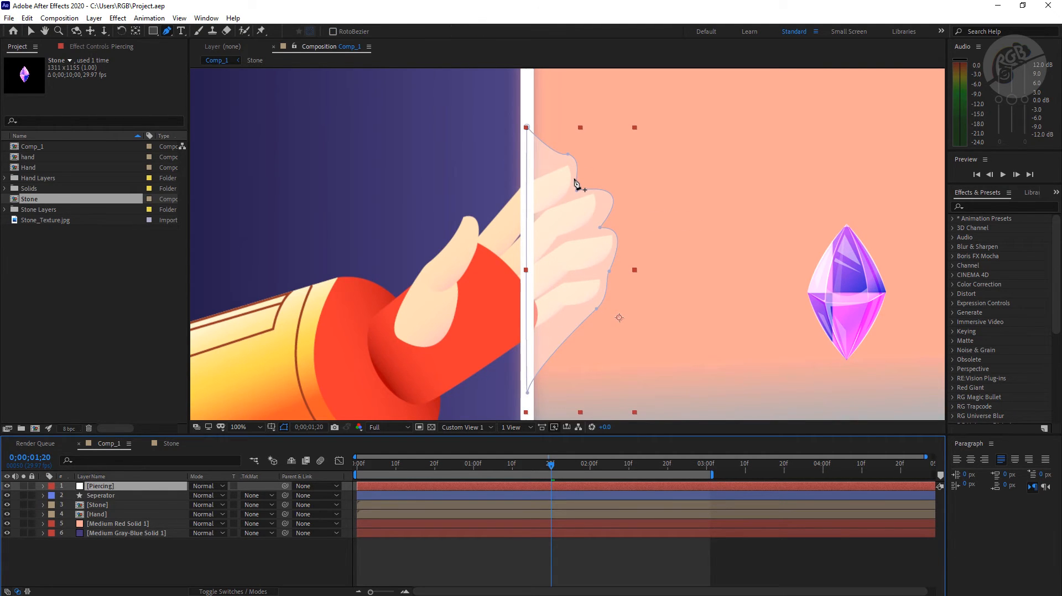
key("comma")
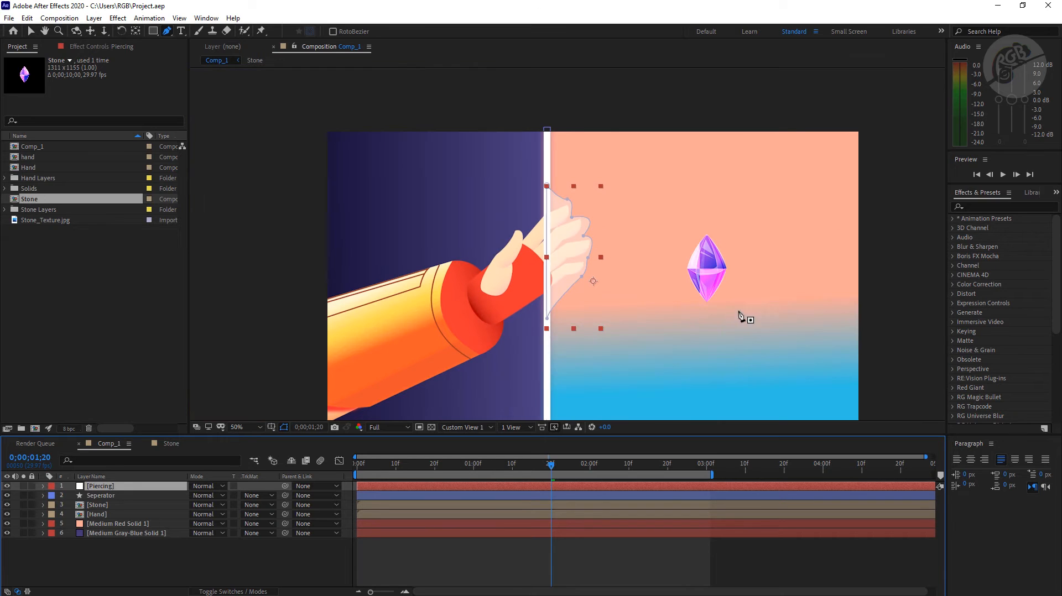
key("period")
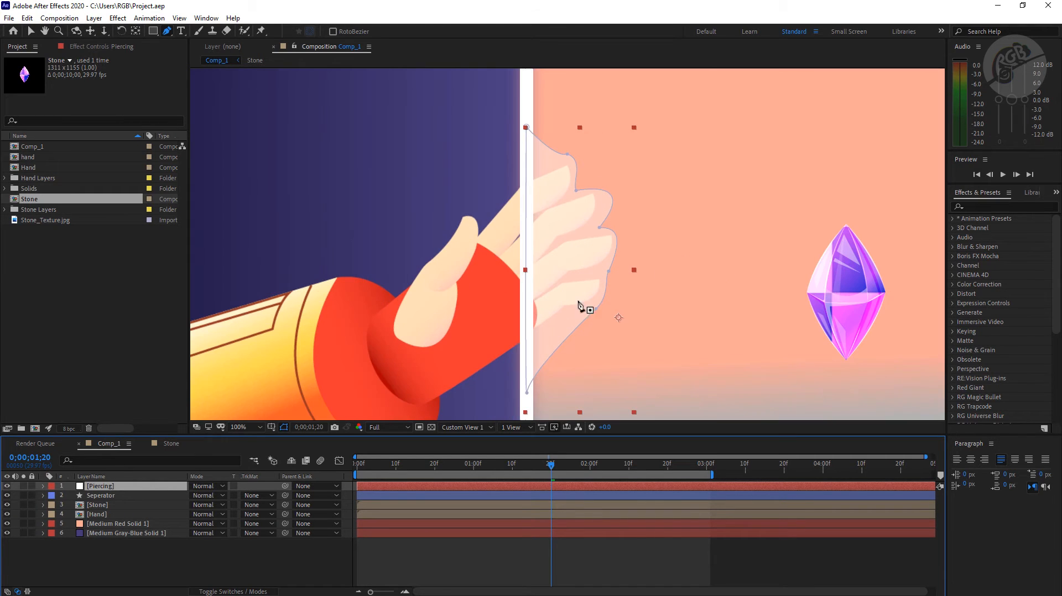
left_click(595, 309)
key("m")
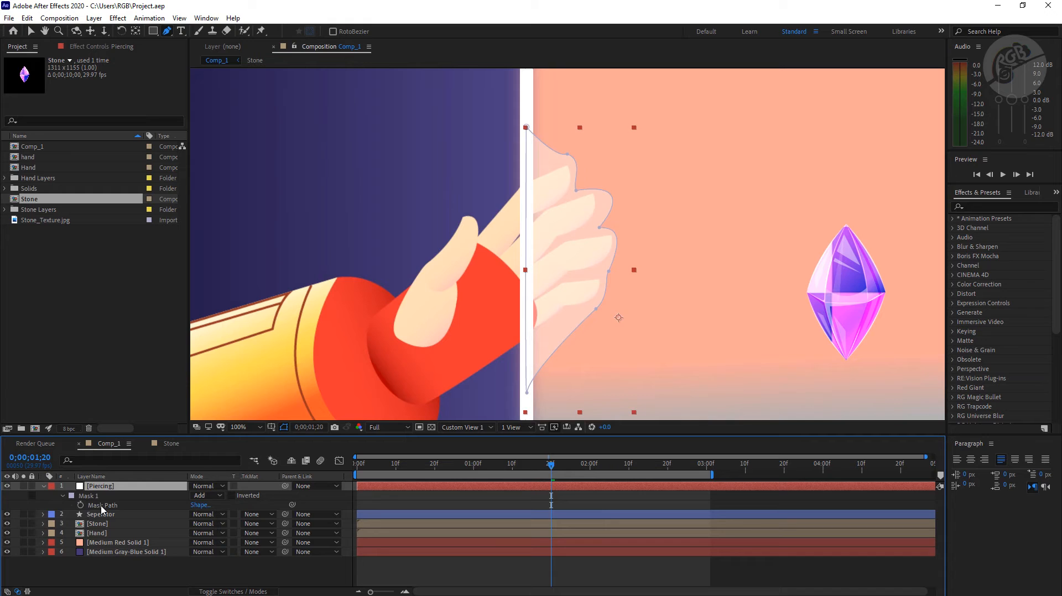
left_click(86, 505)
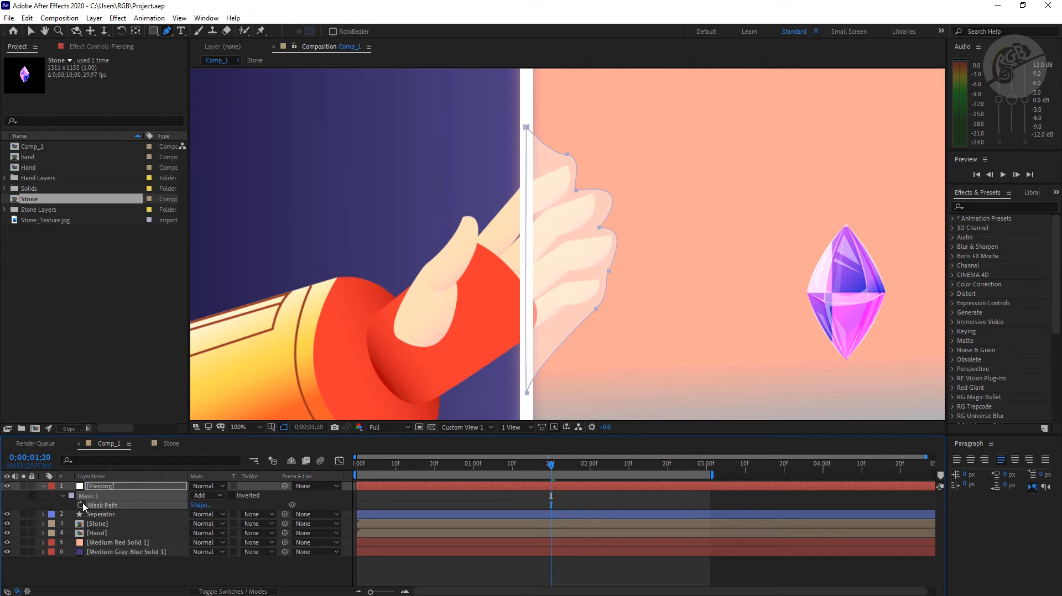
left_click(81, 505)
left_click(62, 496)
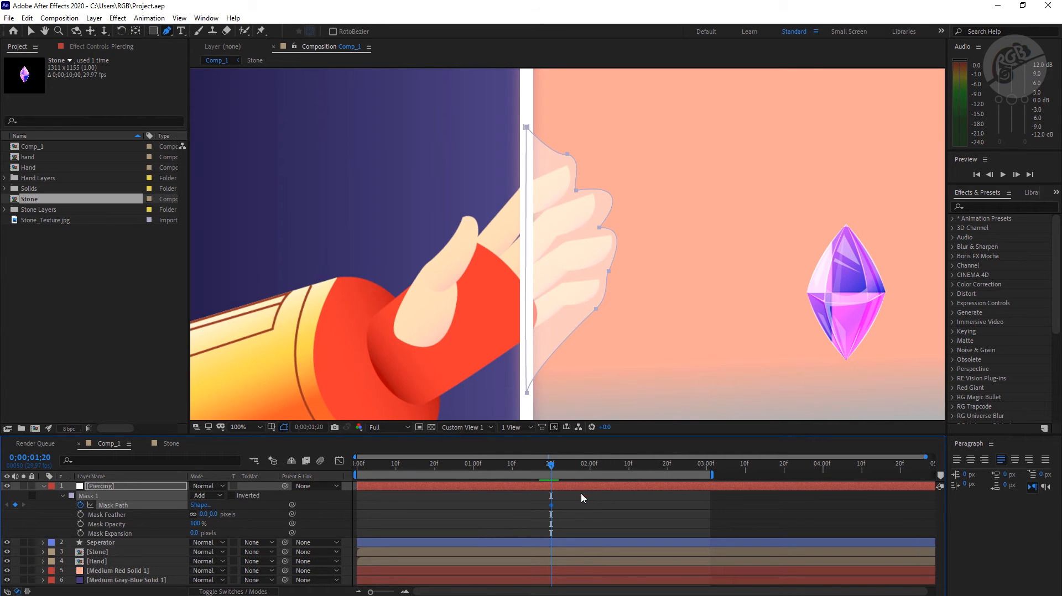
Key the Mask Path at 0;00;01;15 by moving the mask's topmost point slightly up along the separator.
key("Page_Up")
key("Page_Up")
key("Page_Up")
key("Page_Up")
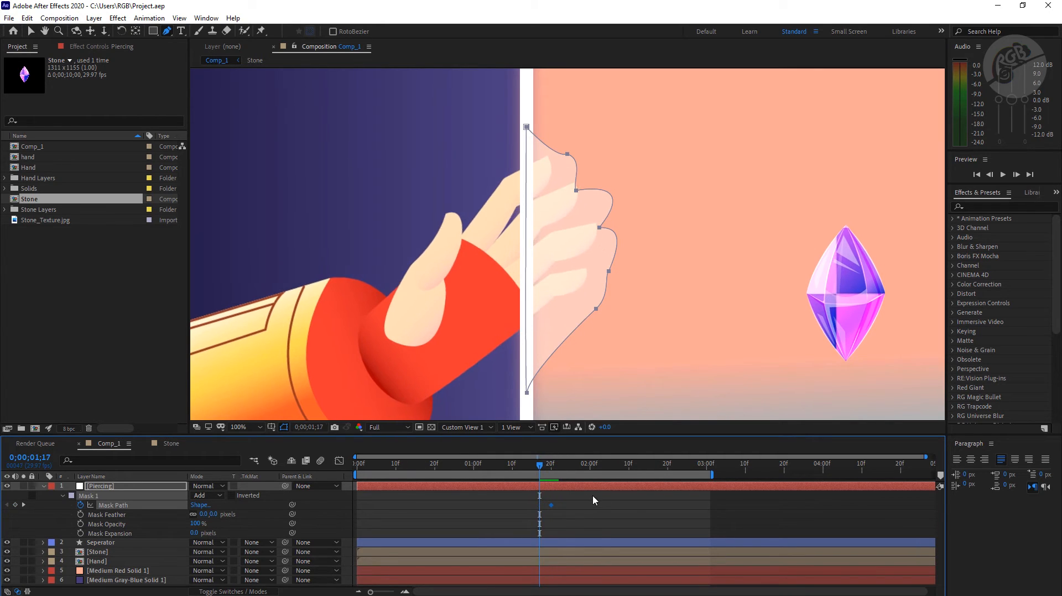
key("Page_Up")
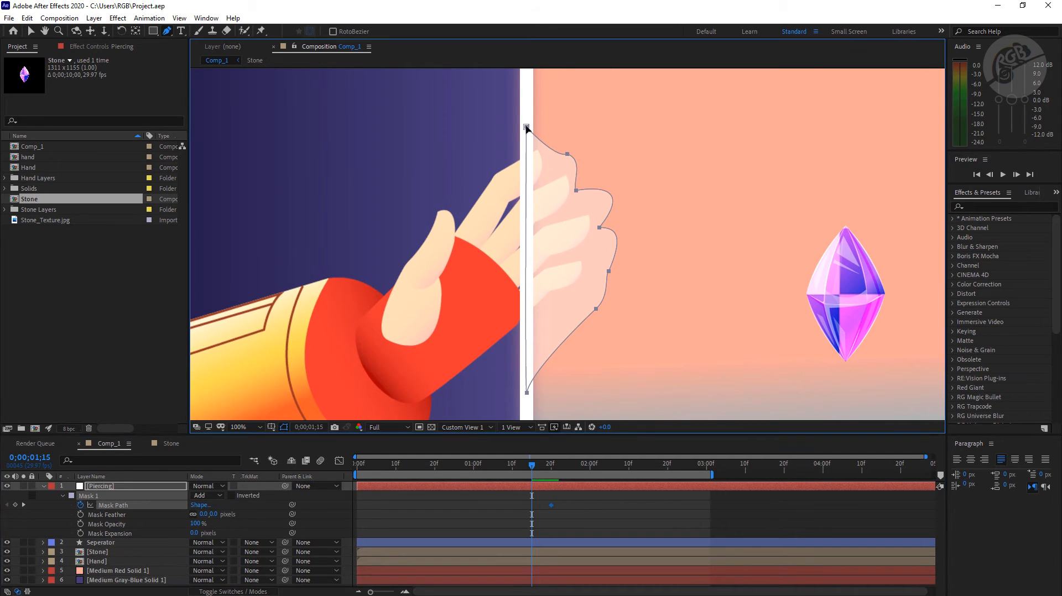
left_click(125, 535)
left_click_drag(527, 128, 526, 115)
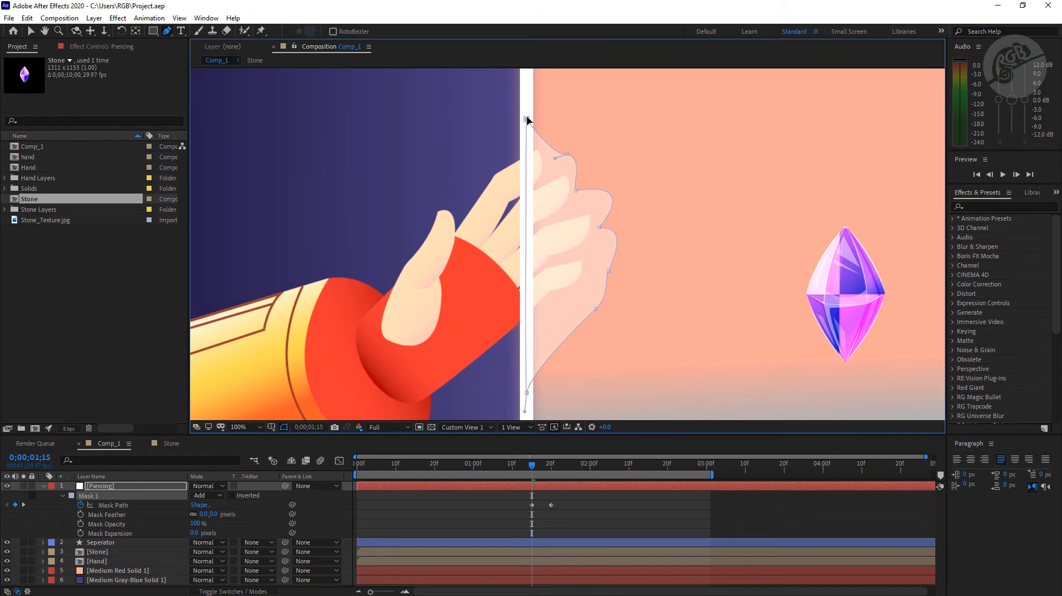
left_click(134, 509)
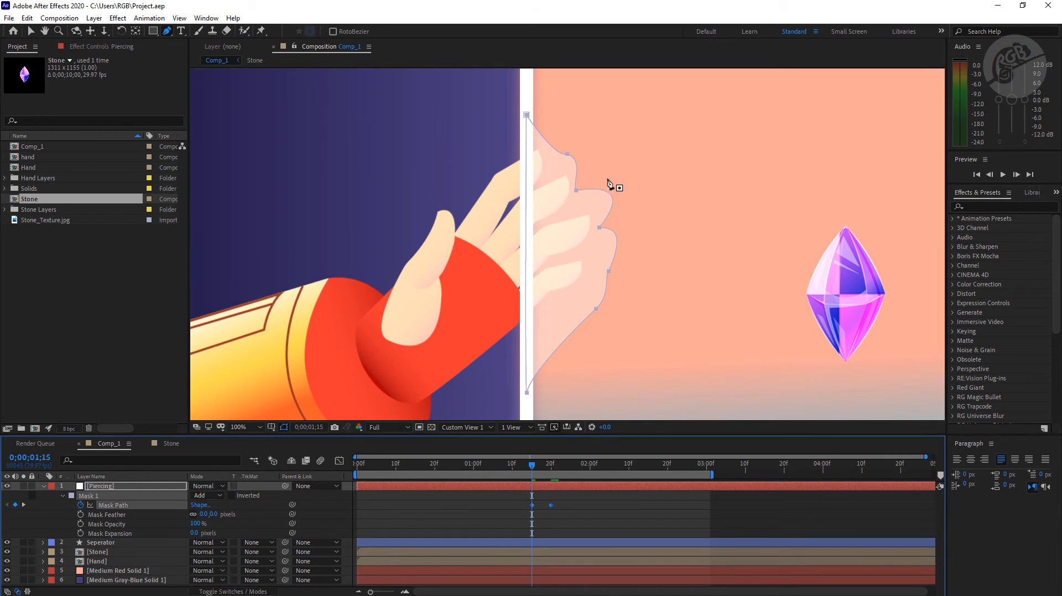
left_click(125, 534)
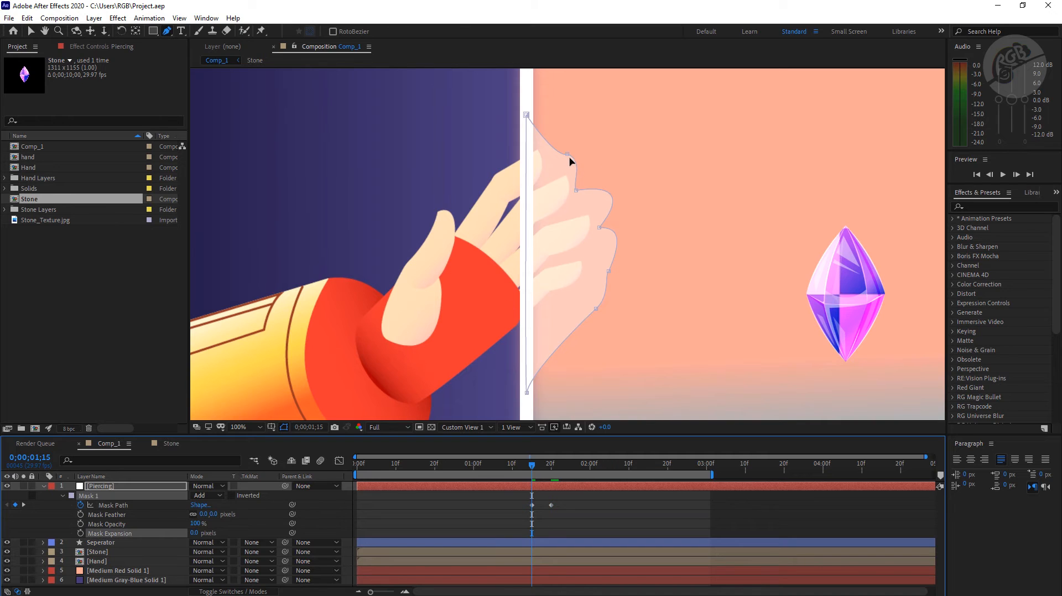
Pull the mask's outer points inward at 0;00;01;15 so the outline follows the fingers more closely.
left_click_drag(568, 156, 534, 138)
key("ctrl+z")
left_click_drag(576, 191, 552, 170)
left_click_drag(599, 227, 579, 209)
left_click_drag(609, 271, 586, 255)
left_click_drag(596, 309, 575, 295)
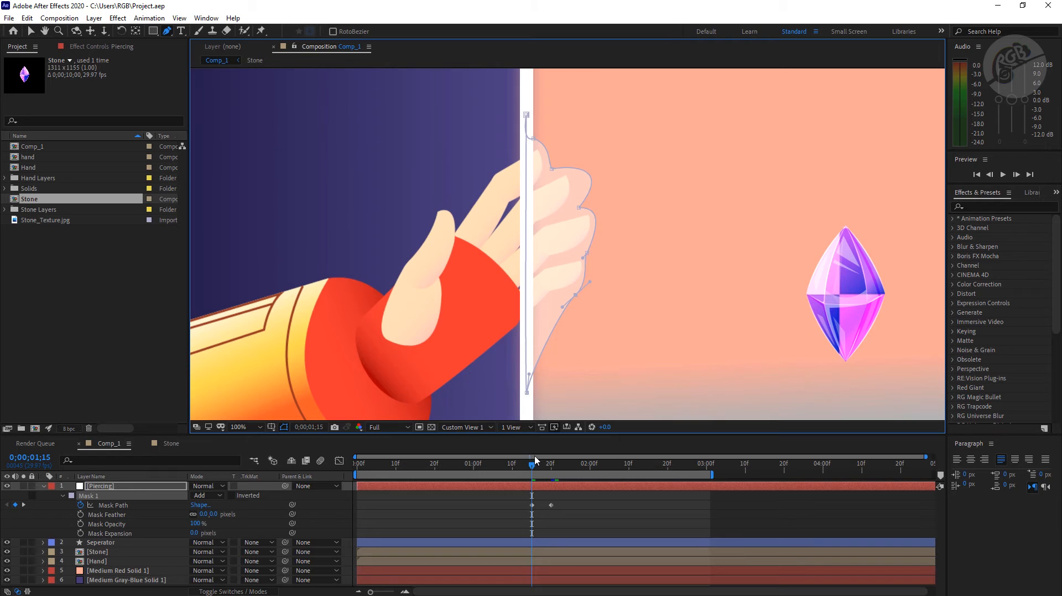
Reshape the Piercing mask at 0;00;01;10, pulling its outer points in around the fingertips just past the separator.
key("Page_Up")
key("Page_Up")
key("Page_Up")
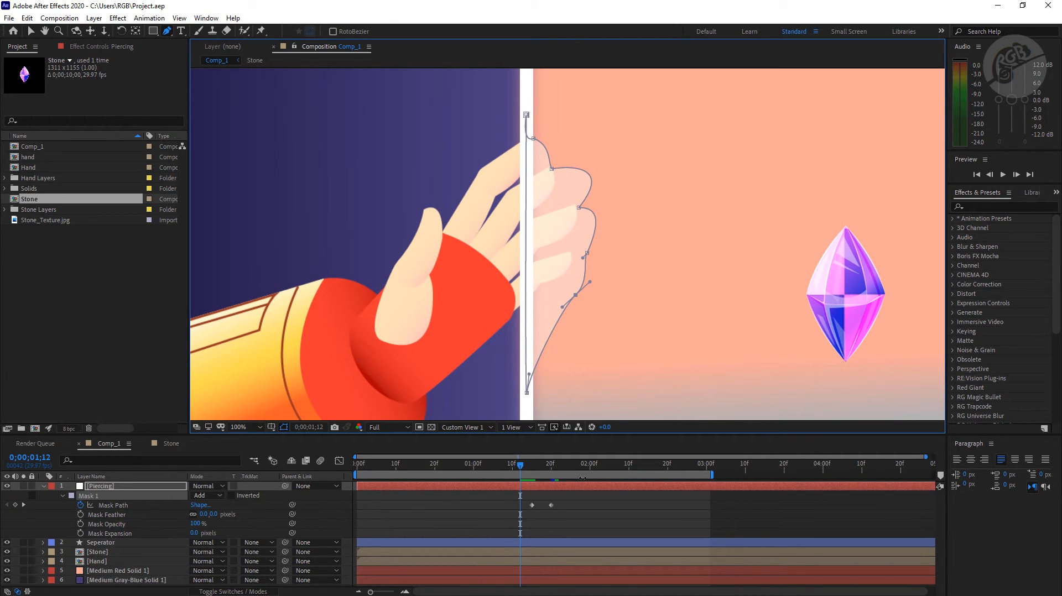
key("Page_Up")
key("Page_Up")
left_click(552, 169)
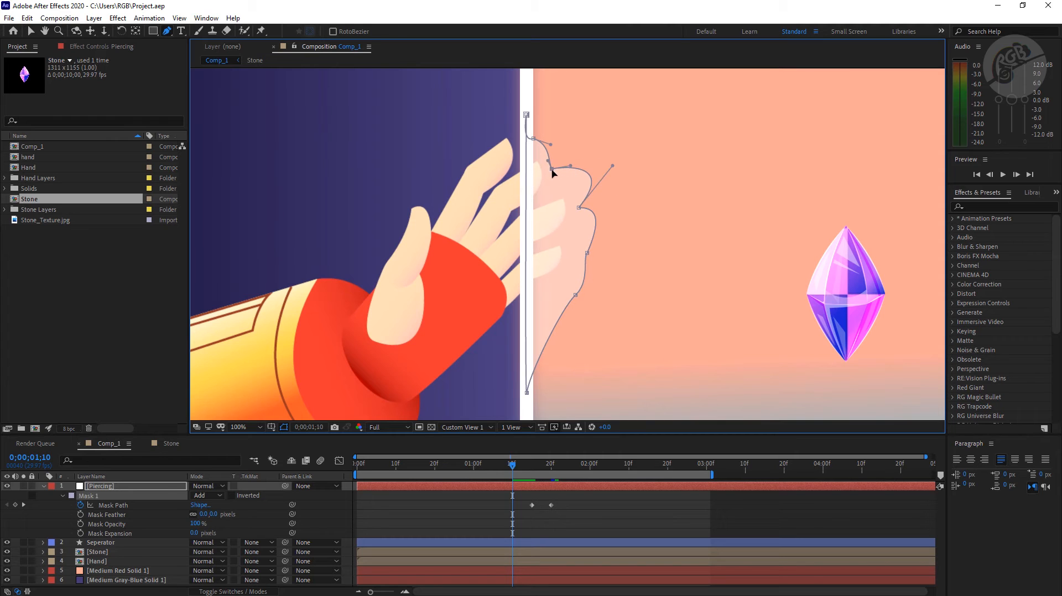
left_click_drag(552, 171, 543, 203)
left_click_drag(586, 253, 563, 237)
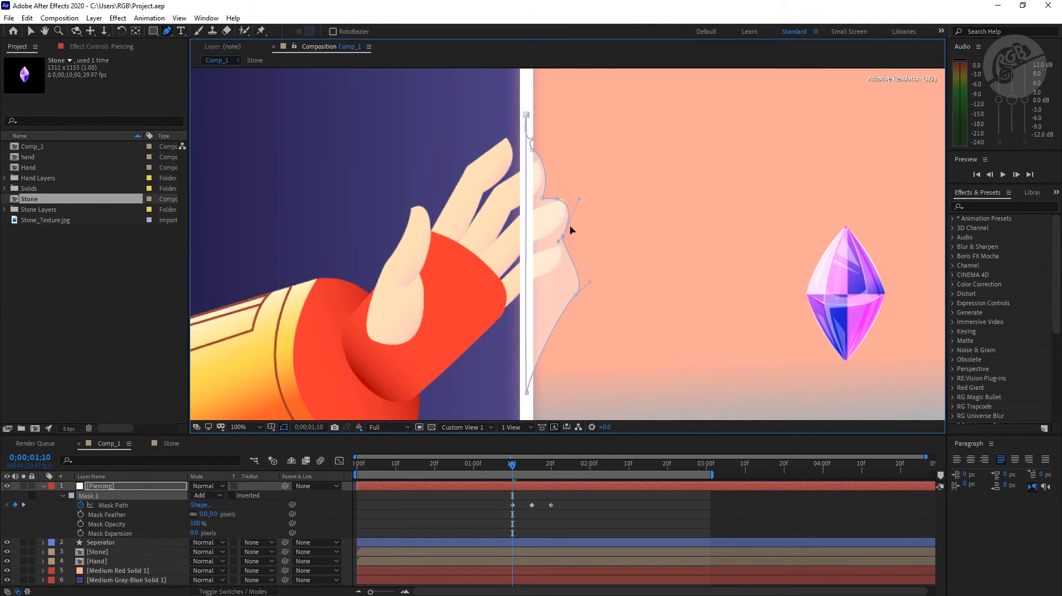
left_click_drag(576, 295, 556, 274)
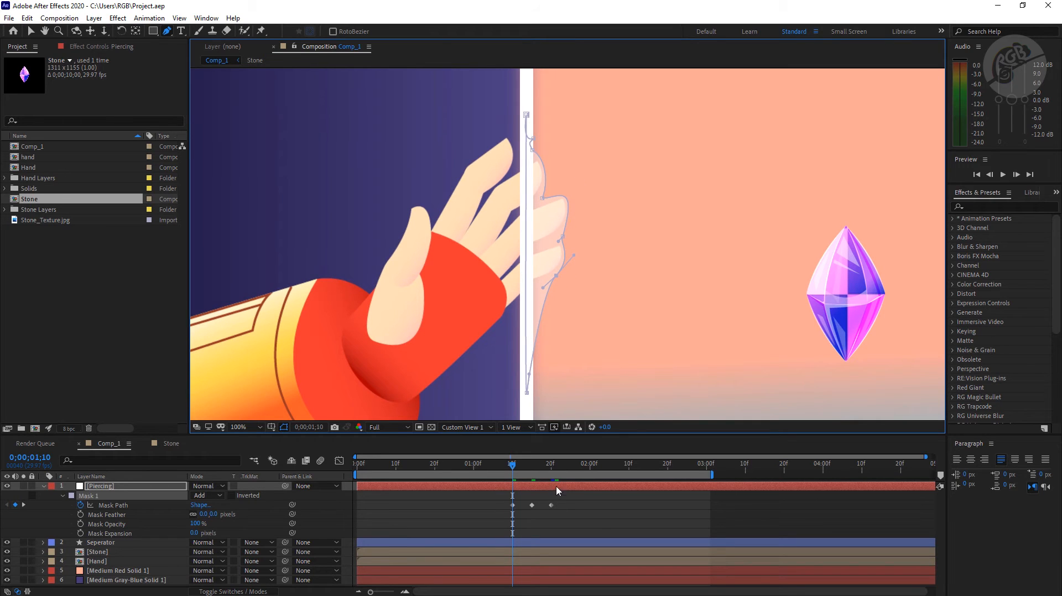
Deselect the Piercing layer and preview the mask animation with the whole composition in view.
left_click(747, 509)
key("comma")
key("comma")
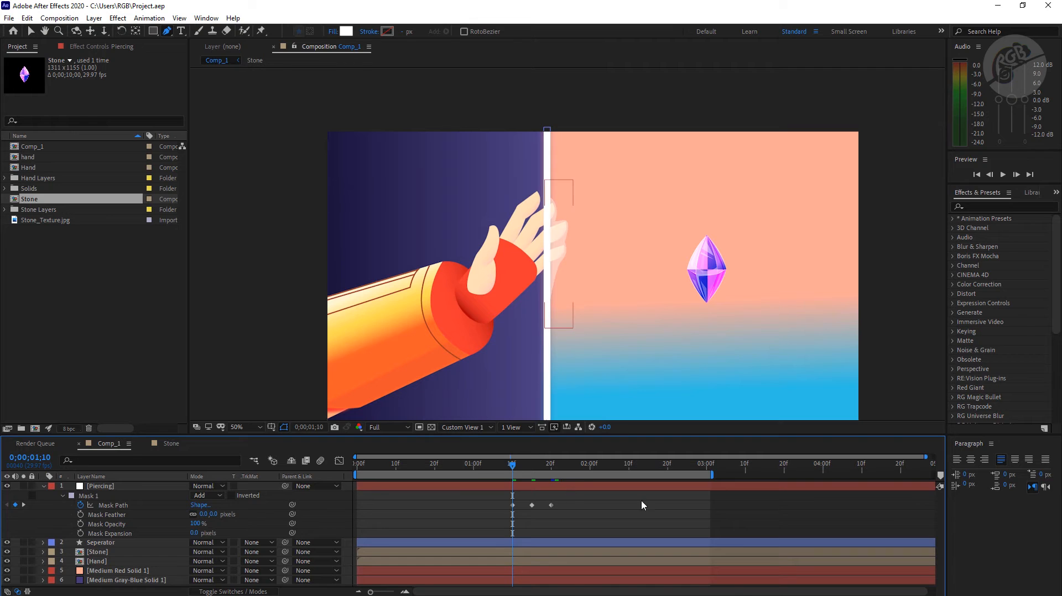
mouse_move(516, 471)
left_mouse_down()
mouse_move(456, 464)
mouse_move(502, 456)
left_mouse_up()
key("space")
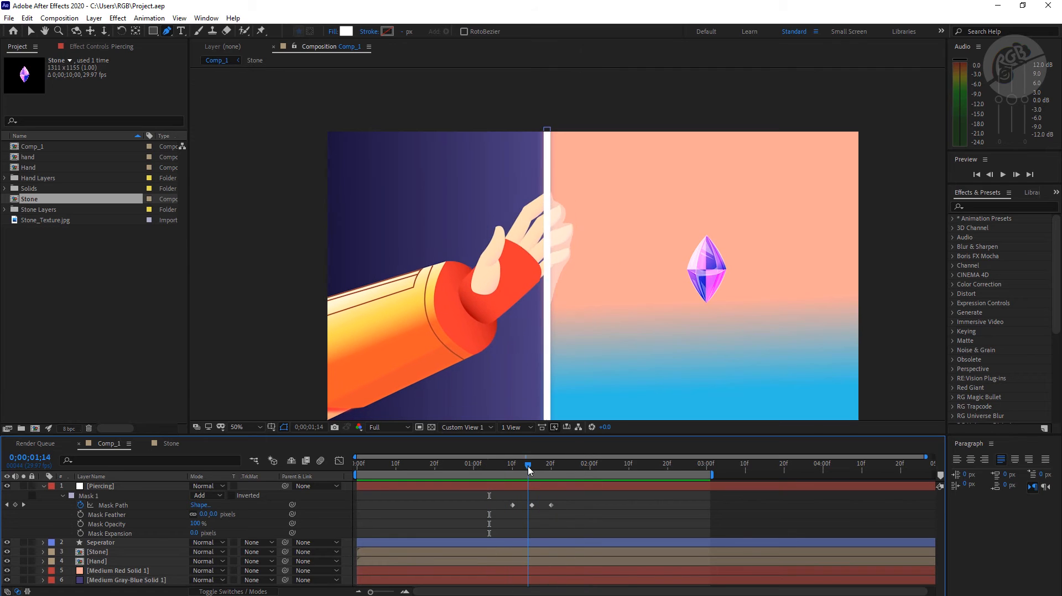
key("space")
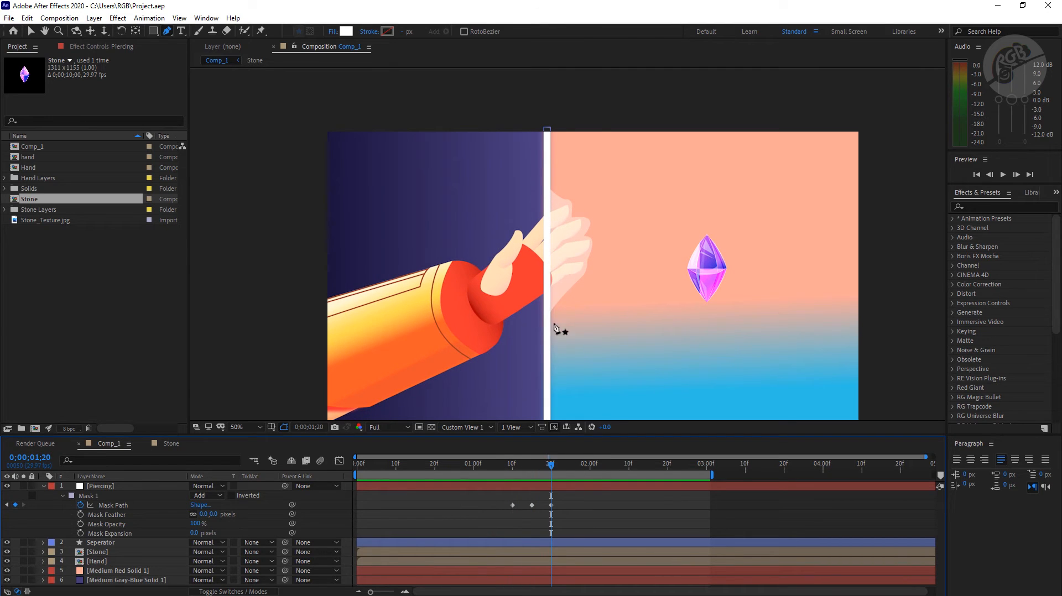
Scrub between 0;00;01;02 and 0;00;01;26 to examine how the Piercing mask follows the hand as it crosses the separator.
key("Page_Up")
left_click_drag(533, 470, 483, 463)
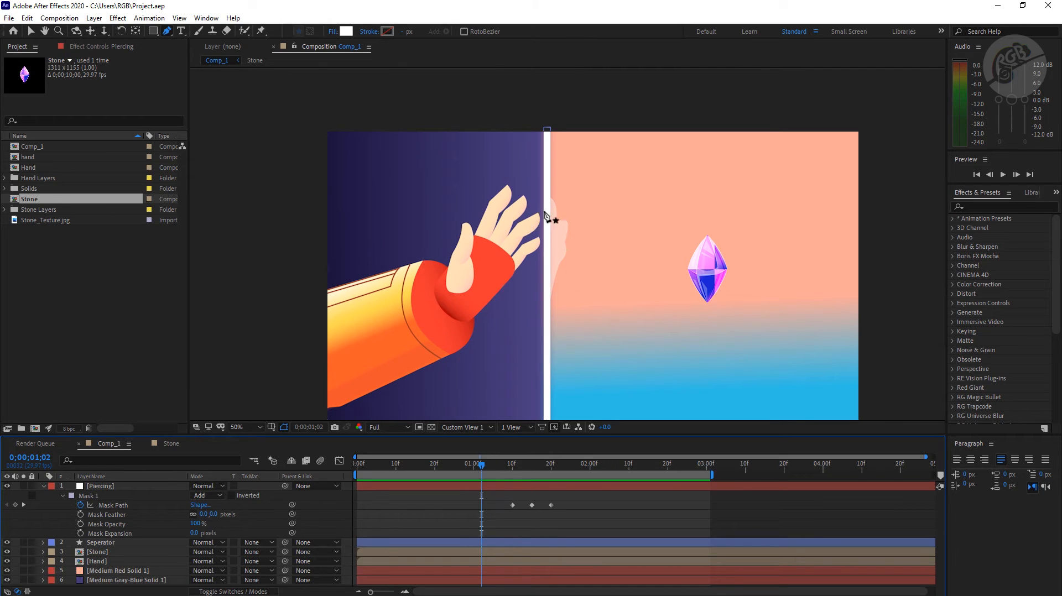
left_click_drag(479, 460, 531, 484)
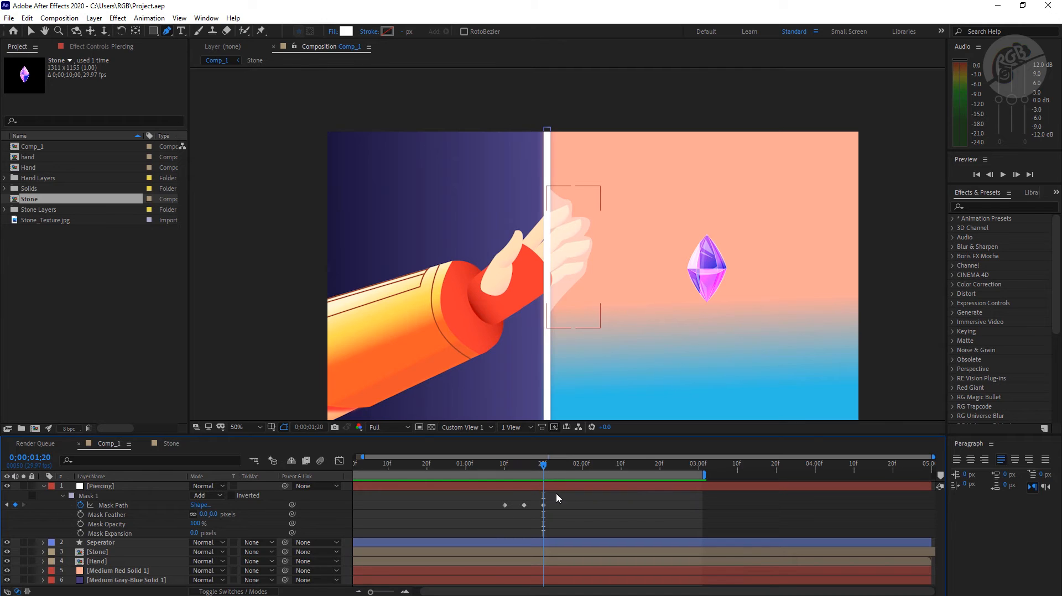
key("Page_Down")
key("Page_Down")
key("Page_Down")
key("Page_Down")
key("Page_Down")
key("Page_Down")
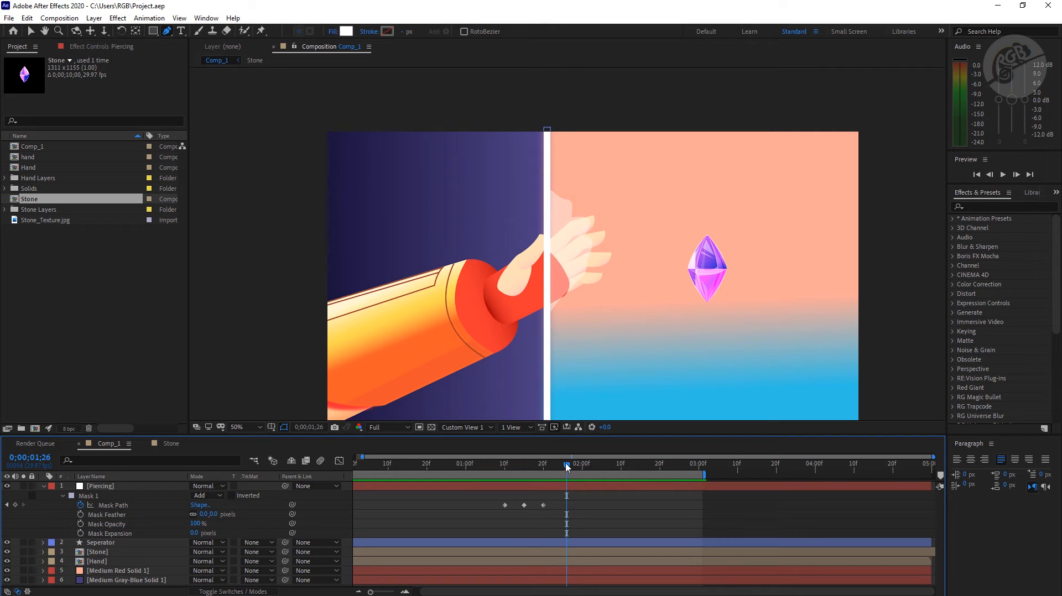
left_click(583, 469)
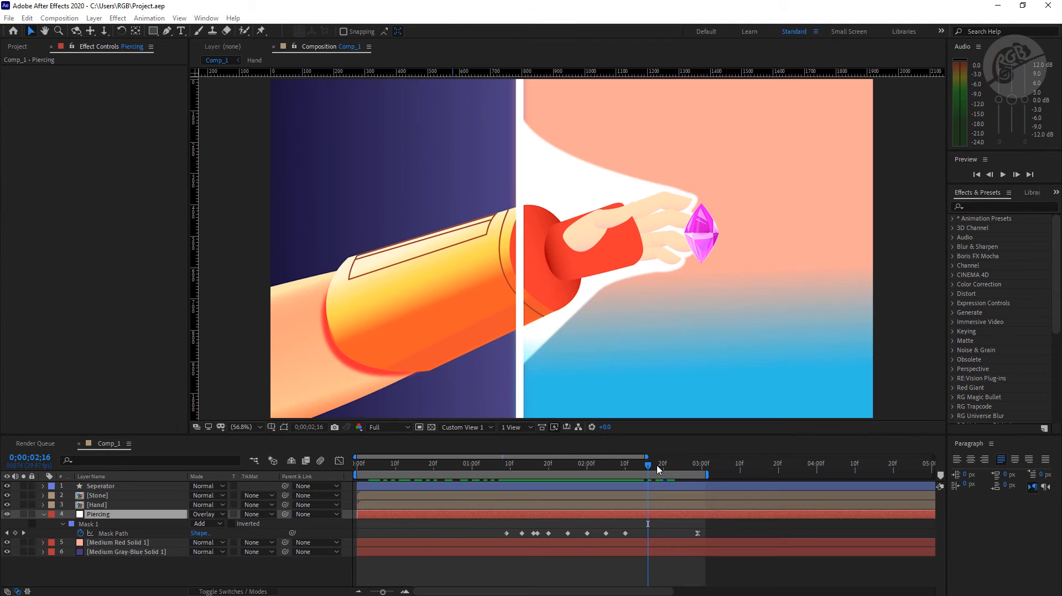
Preview the complete mask animation from the first frame until the hand grabs the stone.
left_click_drag(649, 467, 354, 475)
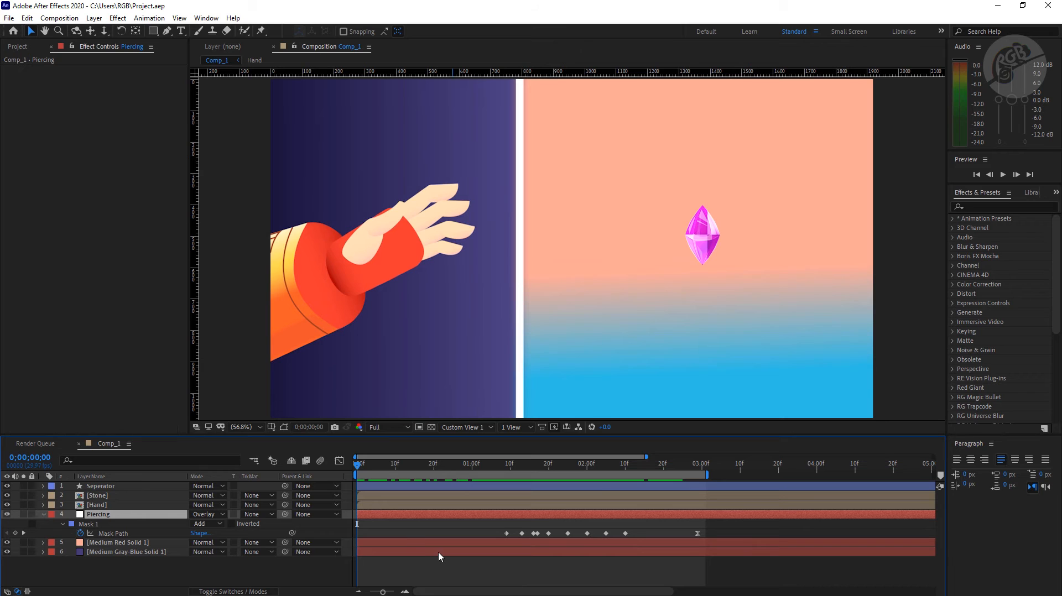
key("space")
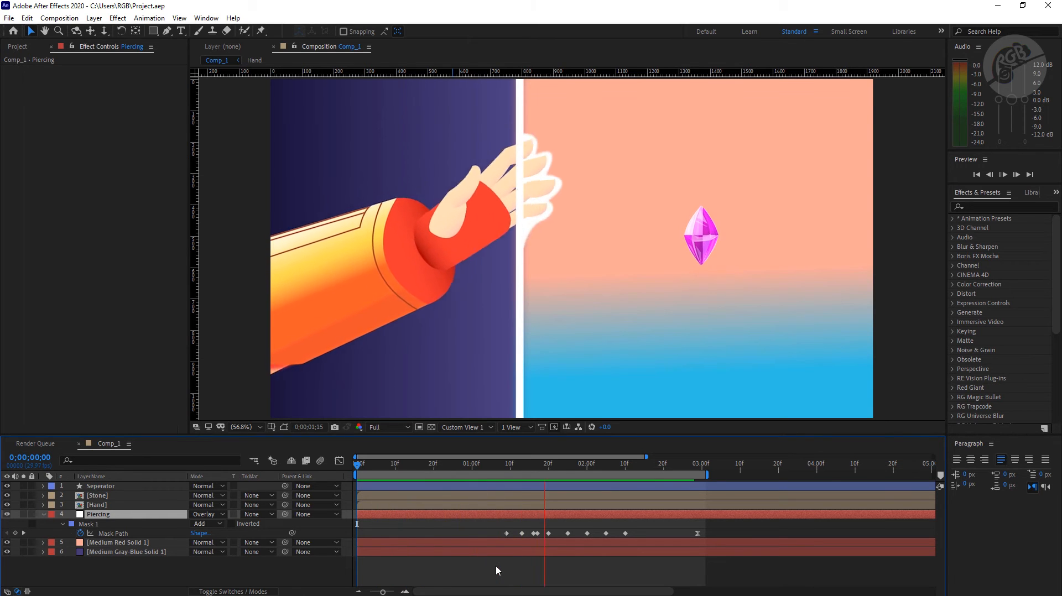
key("space")
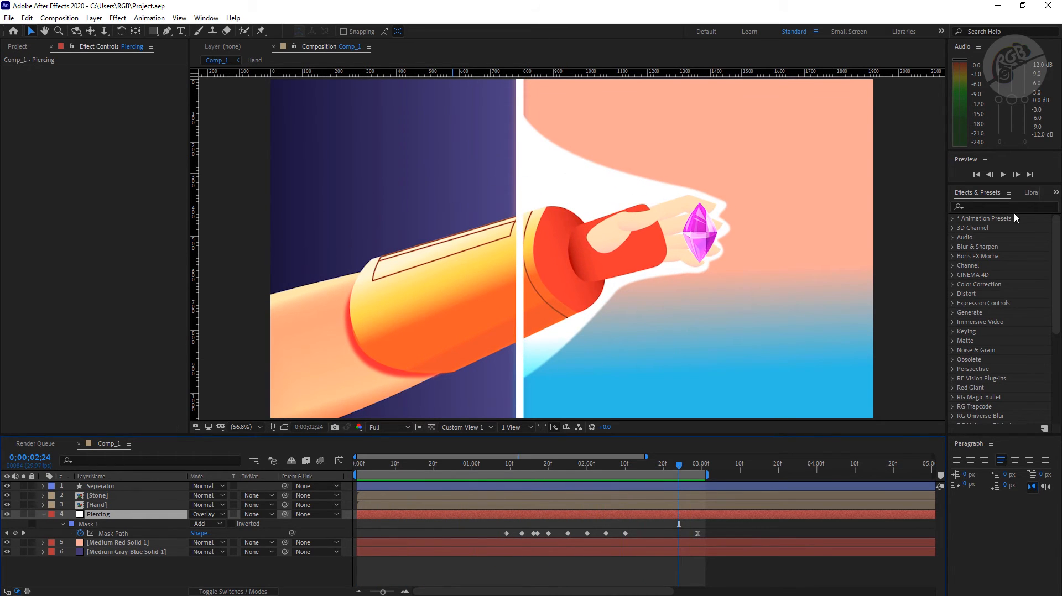
Apply the Fill effect to the Piercing layer and sample its colour from the peach background above the hand.
left_click(987, 209)
left_click(975, 207)
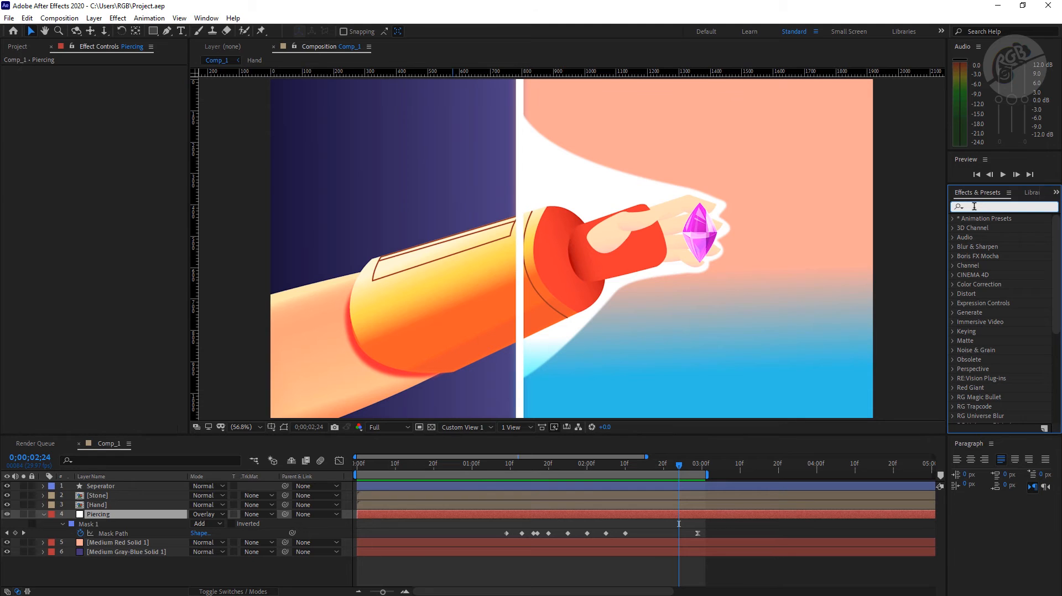
type("fill")
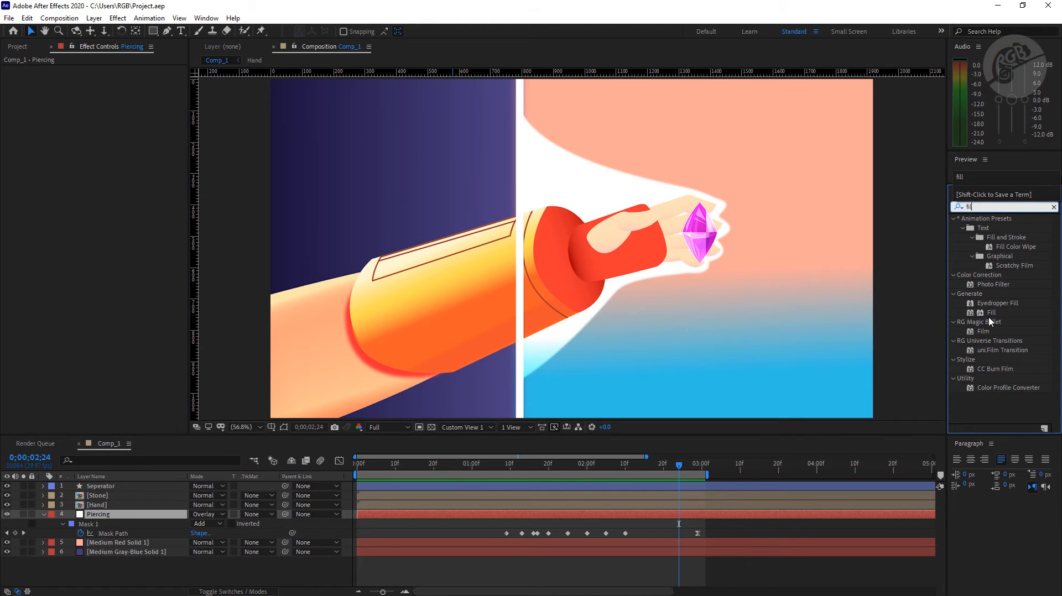
left_click_drag(989, 316, 103, 515)
left_click(123, 98)
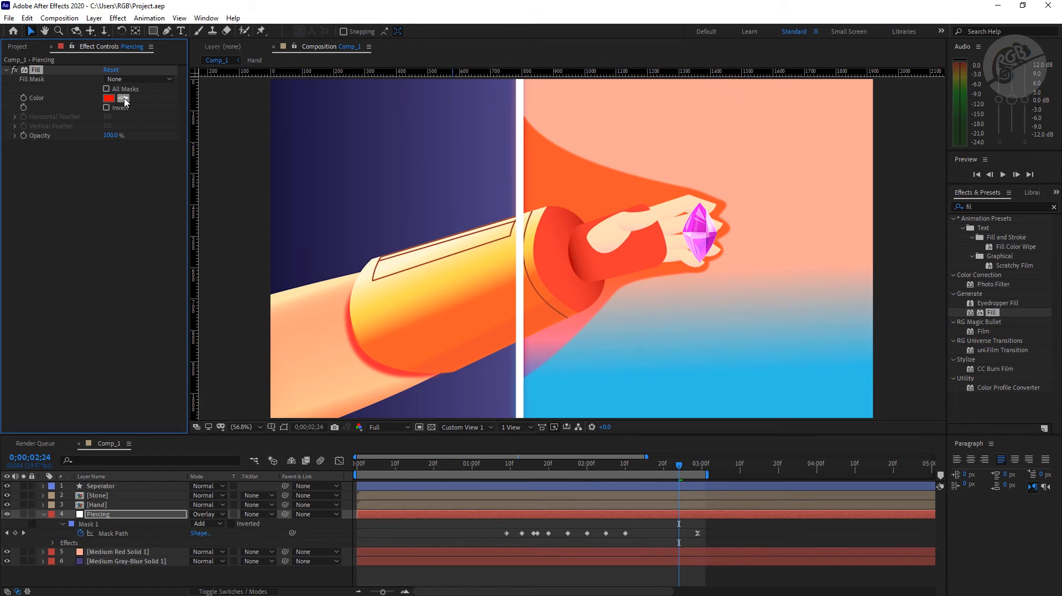
left_click(703, 165)
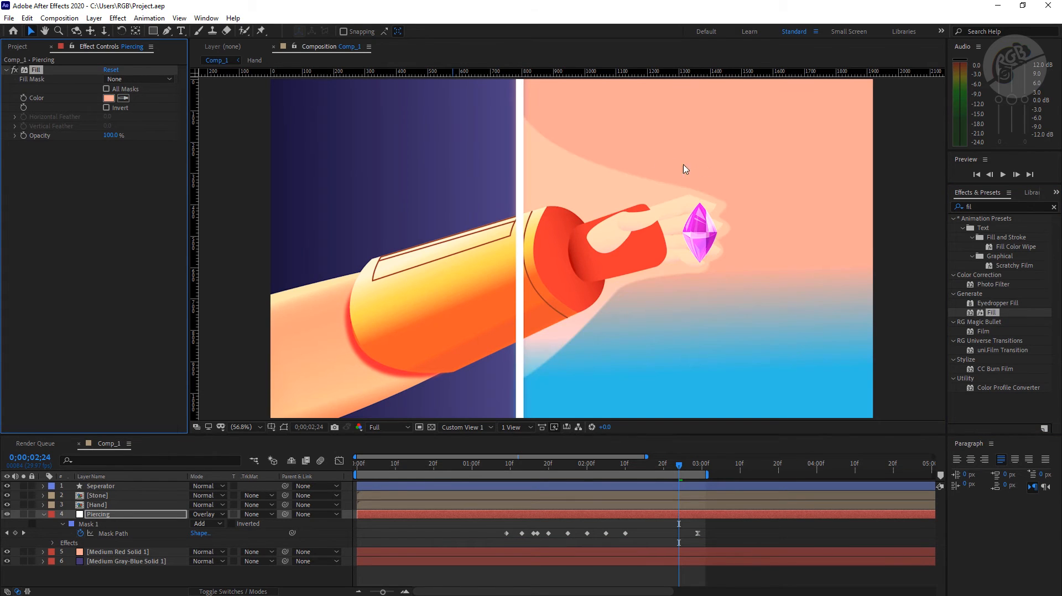
Set the Piercing layer's fill colour to D8696E and preview the animation with it.
left_click(109, 99)
left_click(742, 300)
double_click(835, 409)
key("ctrl+v")
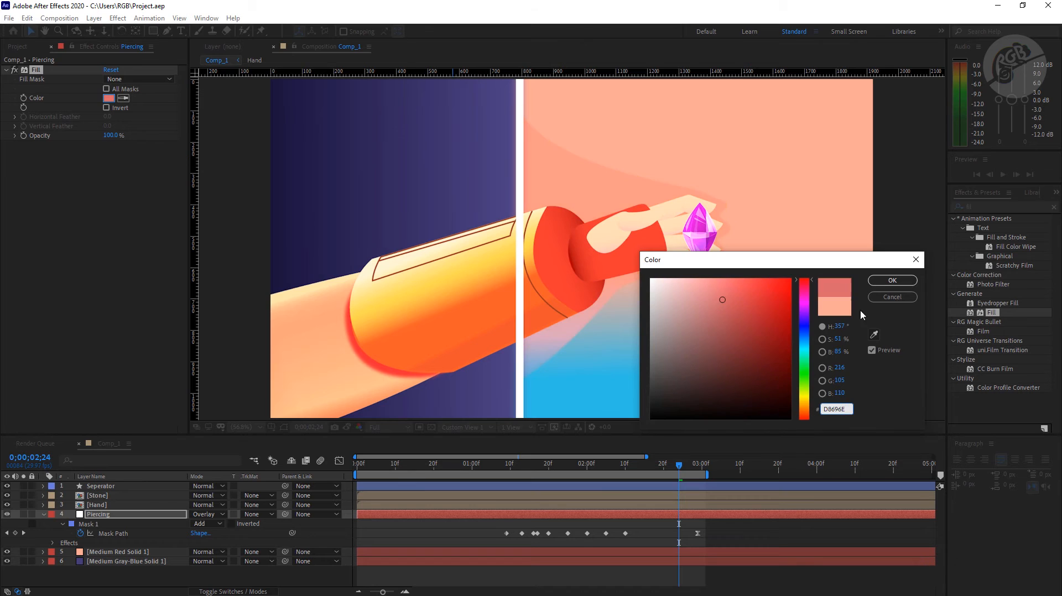
left_click(891, 280)
key("space")
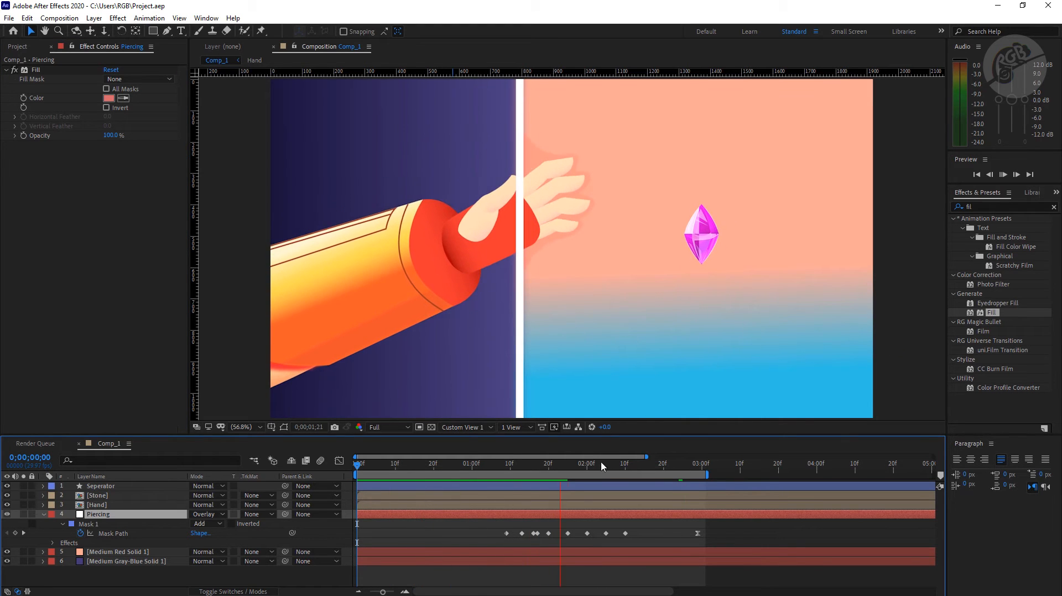
left_click(648, 464)
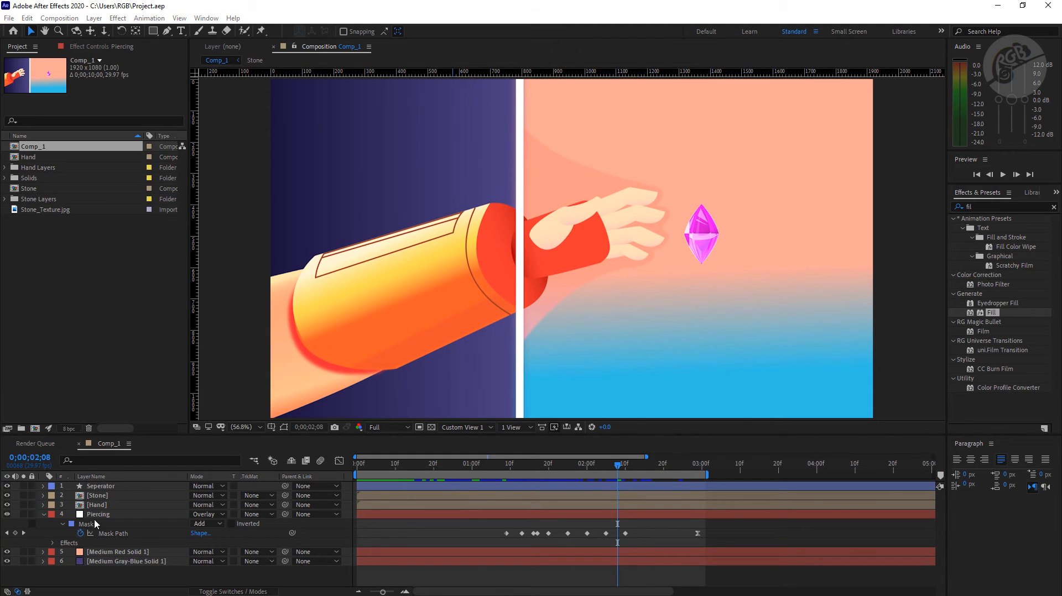
Duplicate the Piercing layer and rename the copy Matte.
left_click(119, 515)
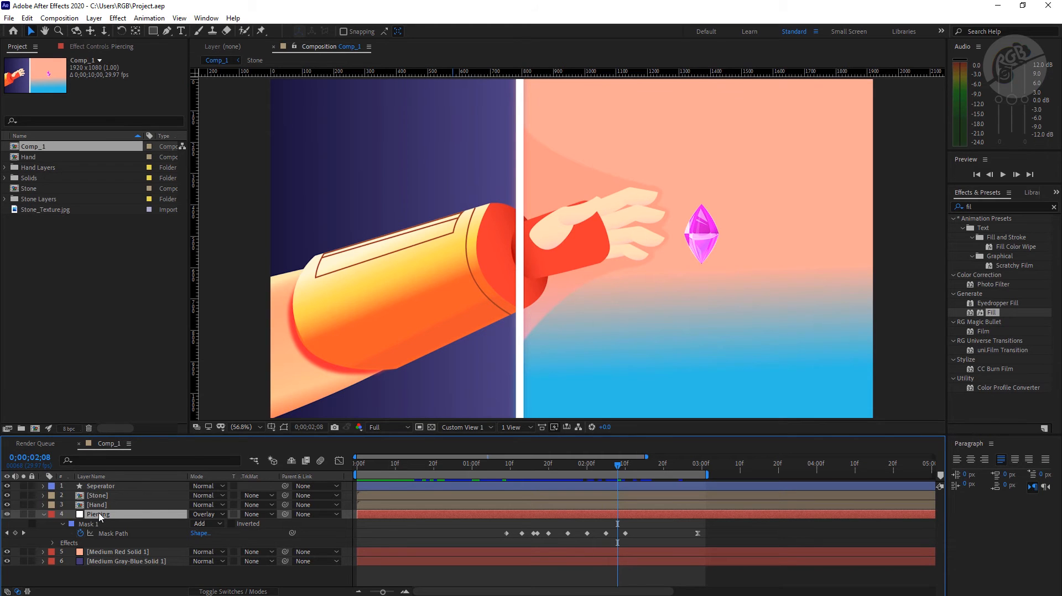
key("ctrl+d")
right_click(102, 518)
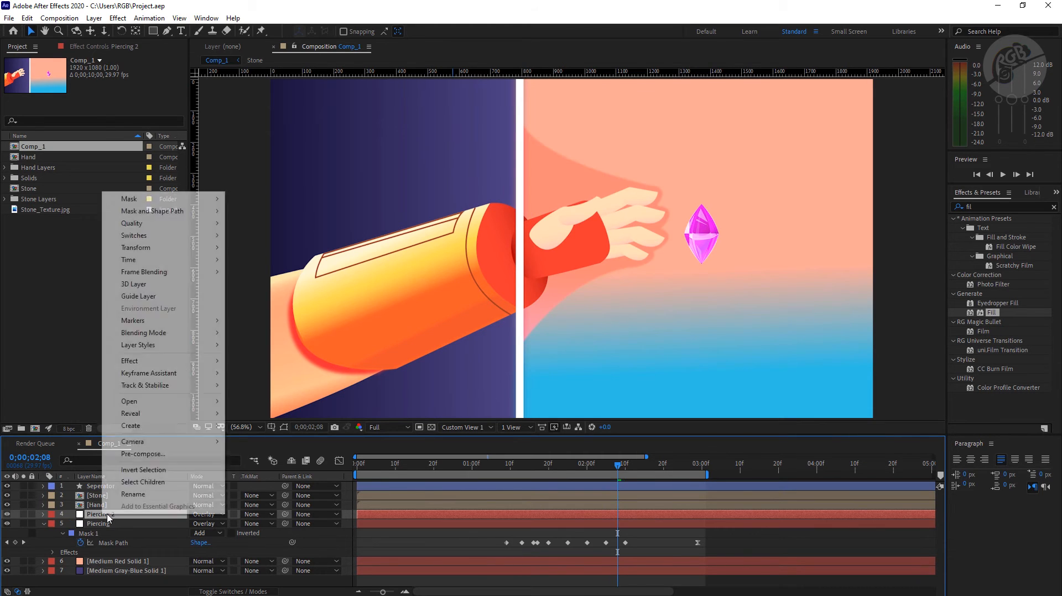
left_click(142, 497)
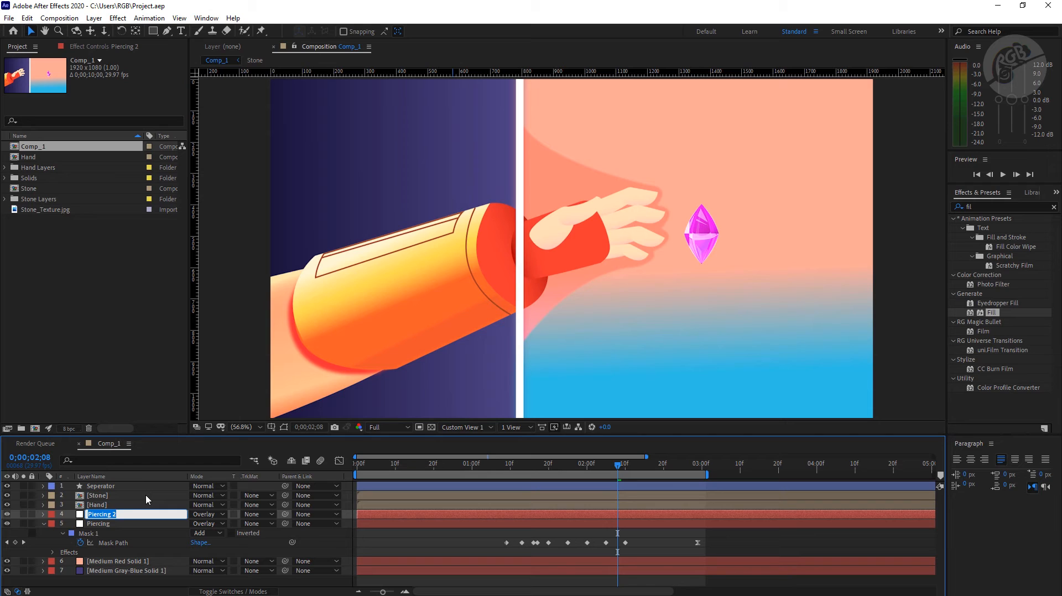
type("Matte")
key("Return")
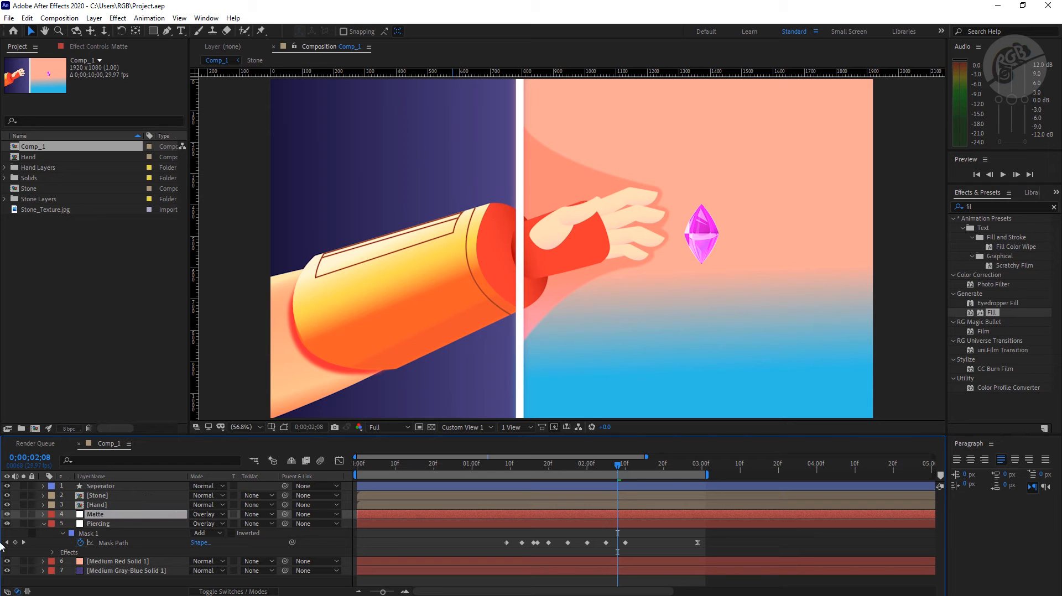
Hide the Matte layer and stack it directly below Piercing in Normal blending mode.
left_click(8, 515)
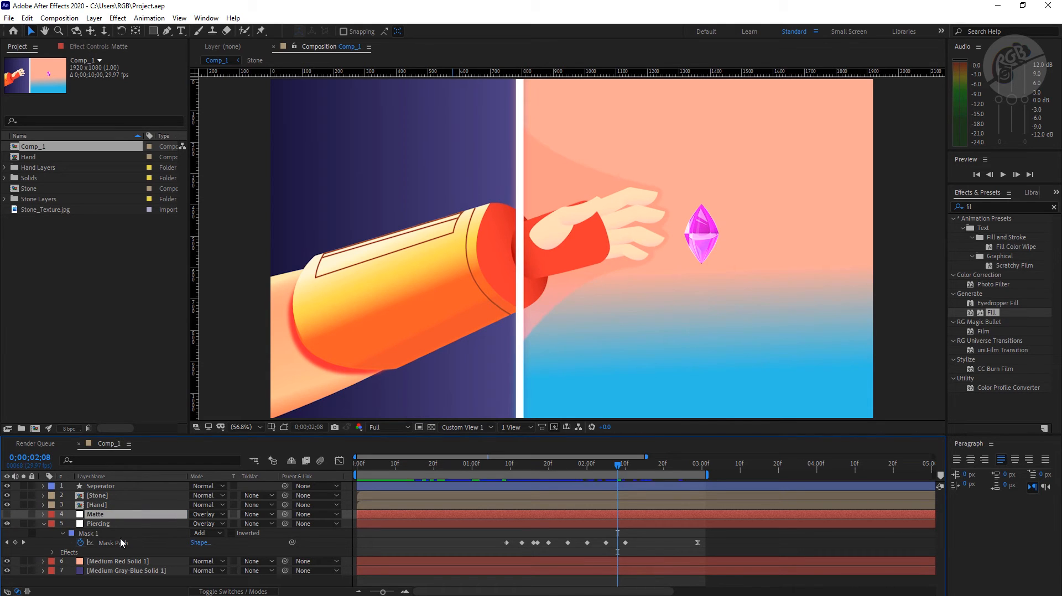
left_click(43, 524)
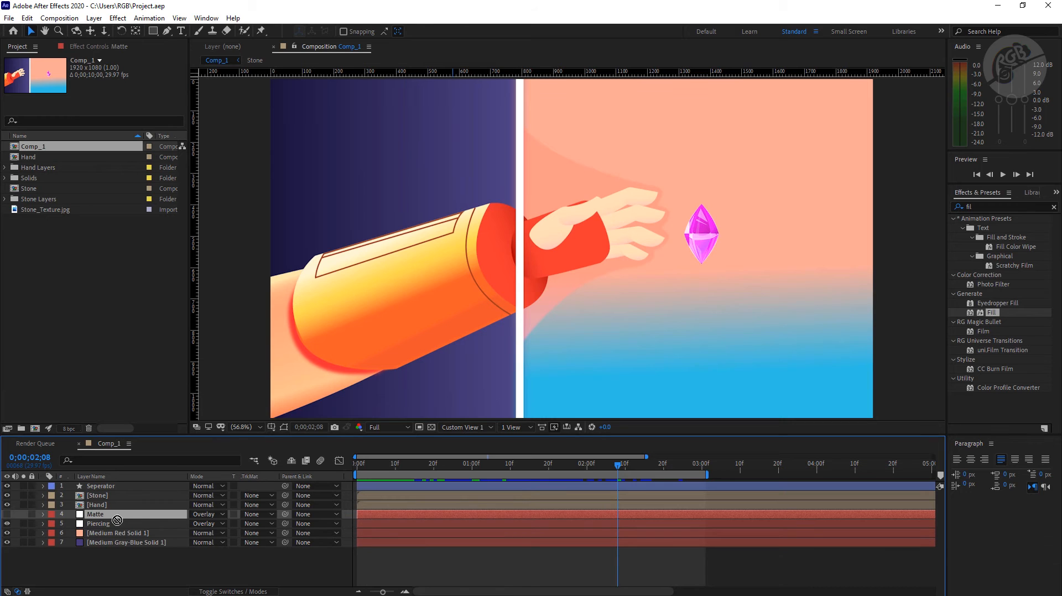
left_click_drag(117, 520, 54, 530)
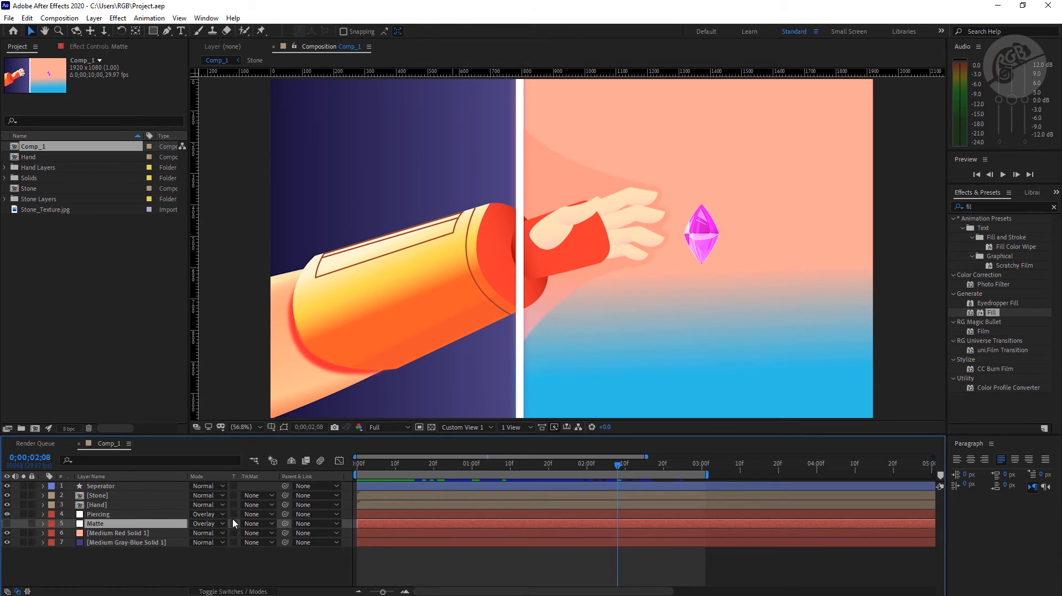
left_click(211, 523)
left_click(224, 35)
Duplicate the Matte layer directly beneath the original and rename the copy Glow.
left_click(102, 526)
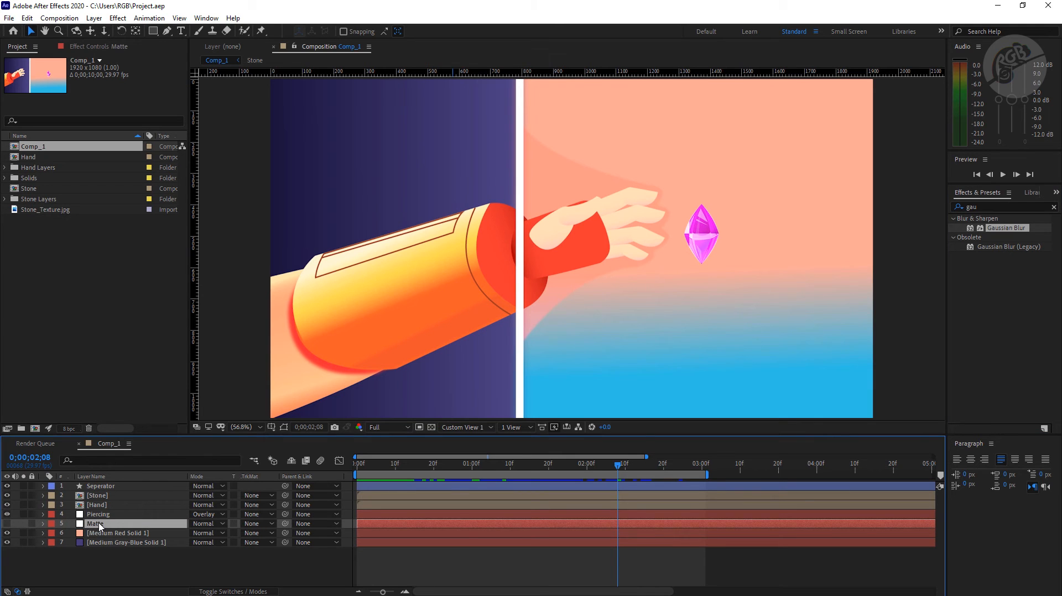
key("ctrl+d")
left_click_drag(108, 525, 105, 539)
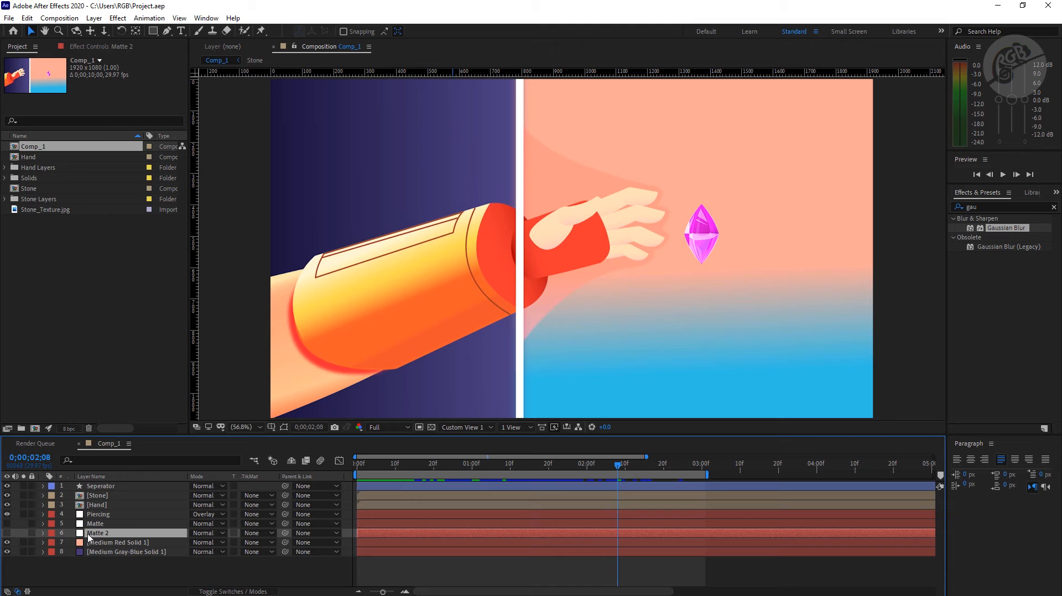
right_click(89, 537)
left_click(122, 510)
type("G")
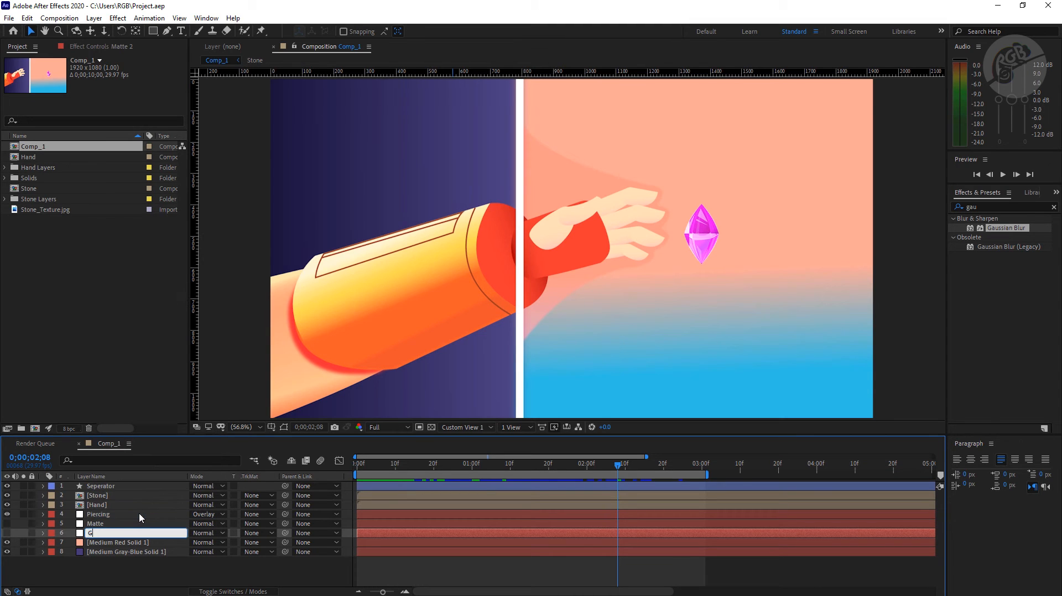
type("low")
key("Return")
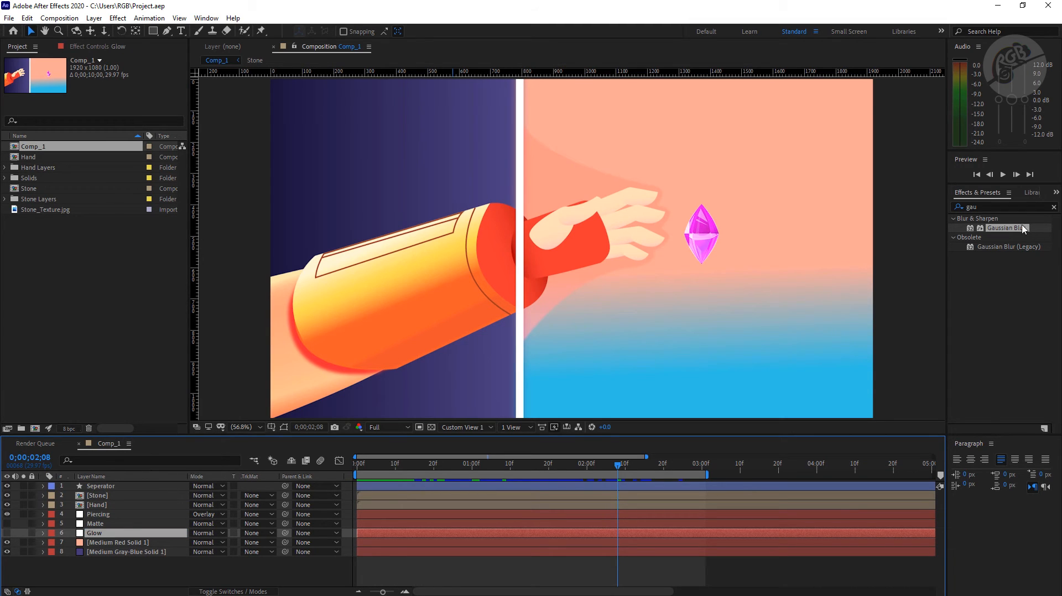
Apply Gaussian Blur to the Glow layer with a Blurriness of 150.
left_click_drag(1011, 232, 97, 536)
left_click(98, 524)
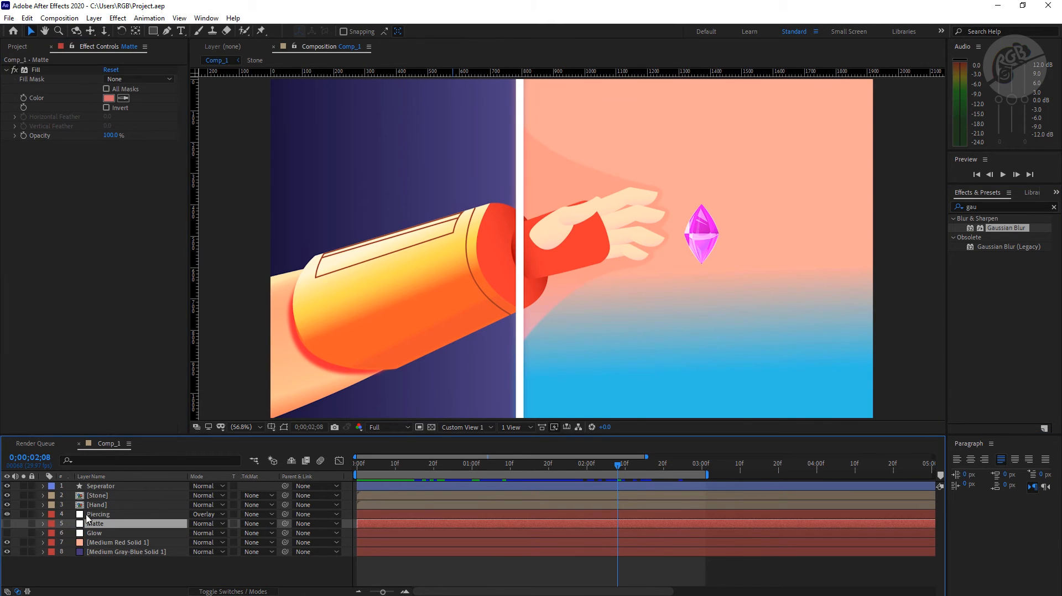
left_click(95, 534)
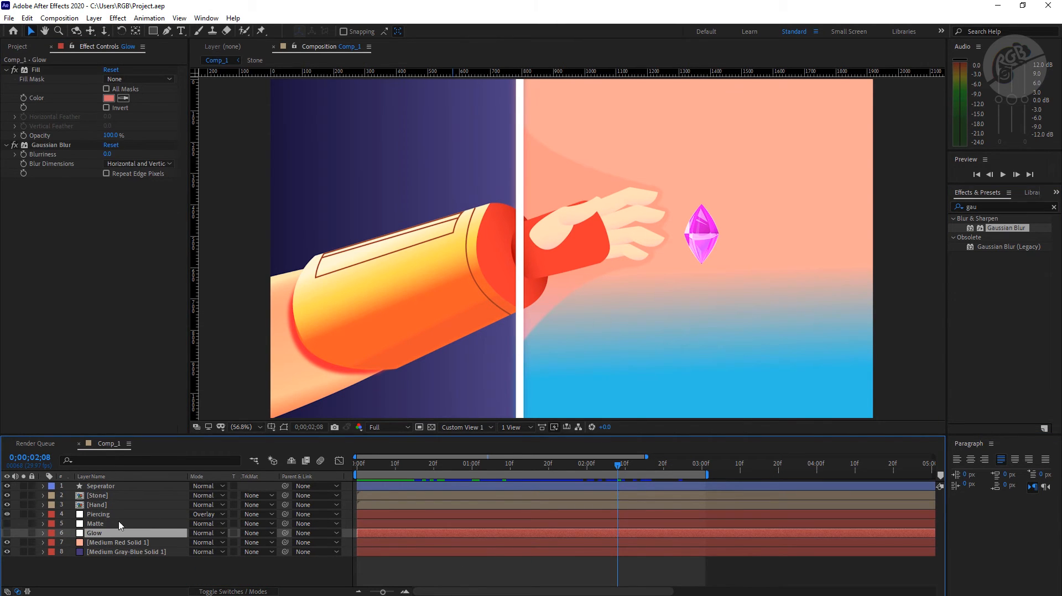
left_click(107, 154)
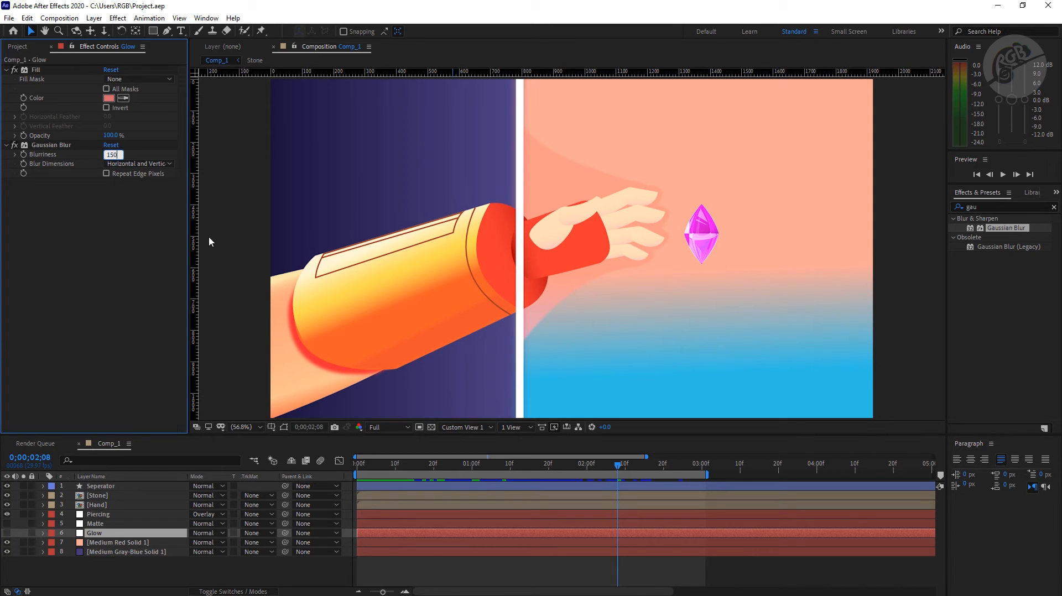
type("150")
key("Return")
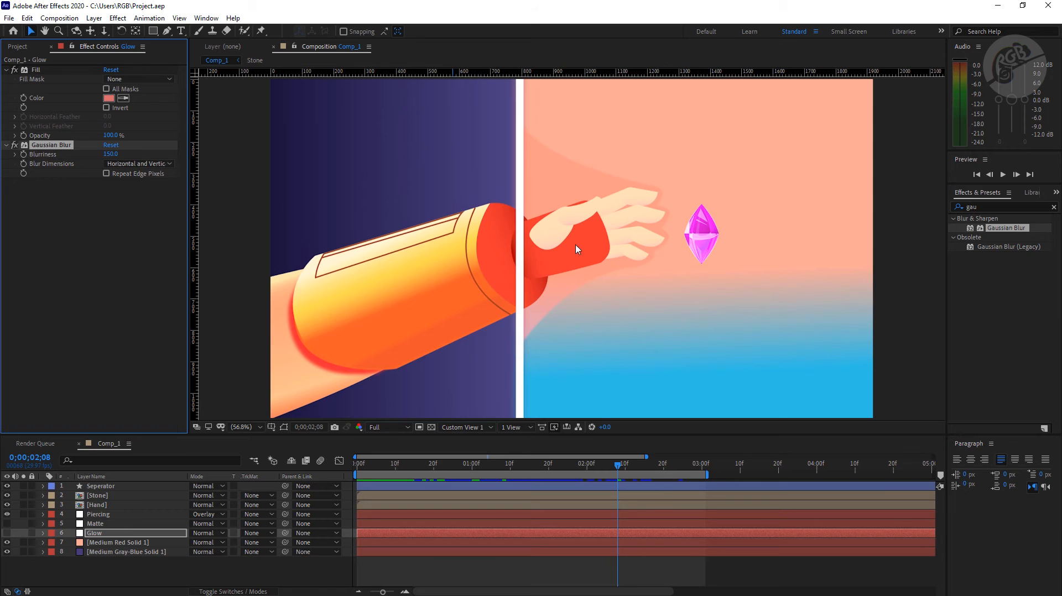
scroll(575, 248, "up", 4)
scroll(574, 337, "down", 3)
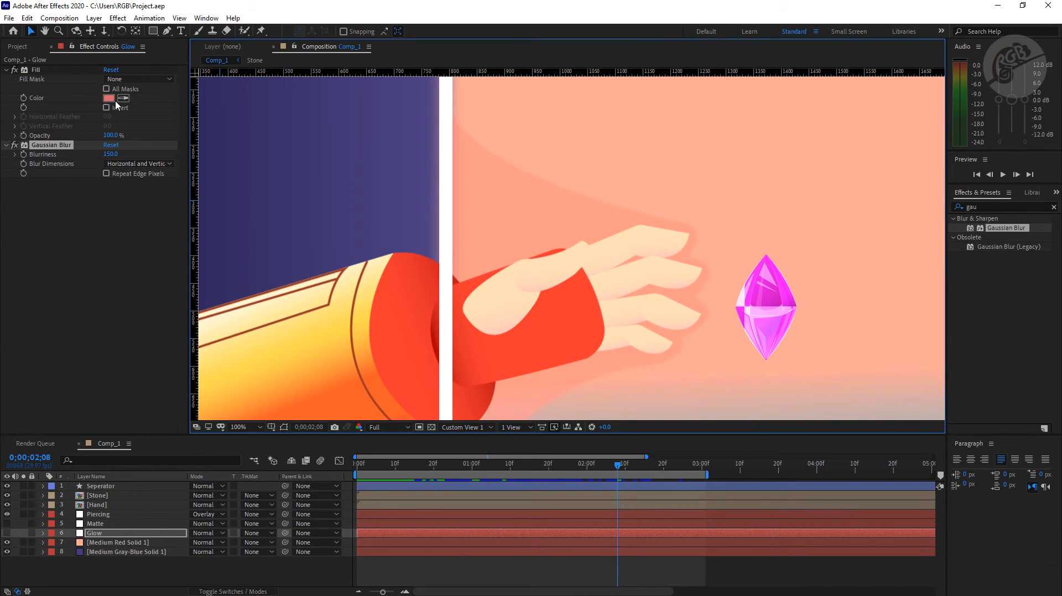
Reorder the Glow layer's effects so Fill comes after Gaussian Blur, and set the fill colour to FF8C37.
left_click_drag(43, 73, 50, 178)
left_click(109, 135)
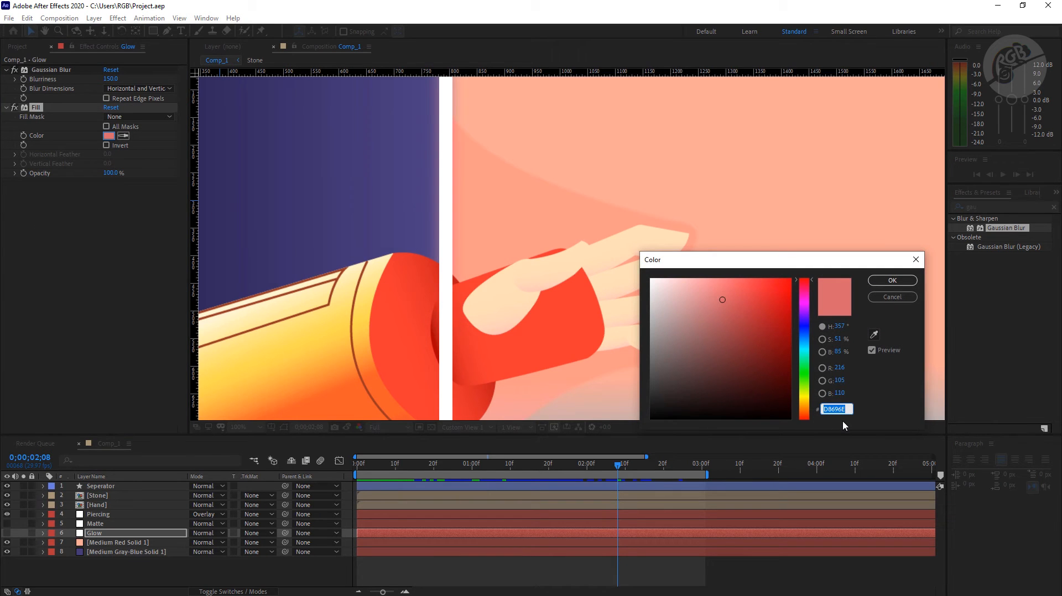
left_click_drag(806, 415, 806, 401)
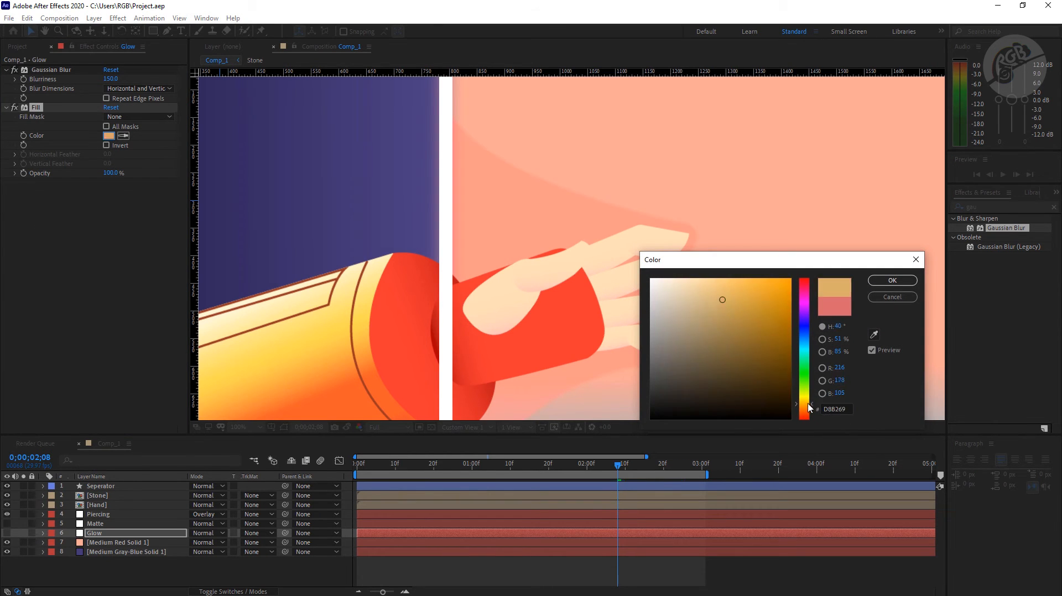
left_click(726, 290)
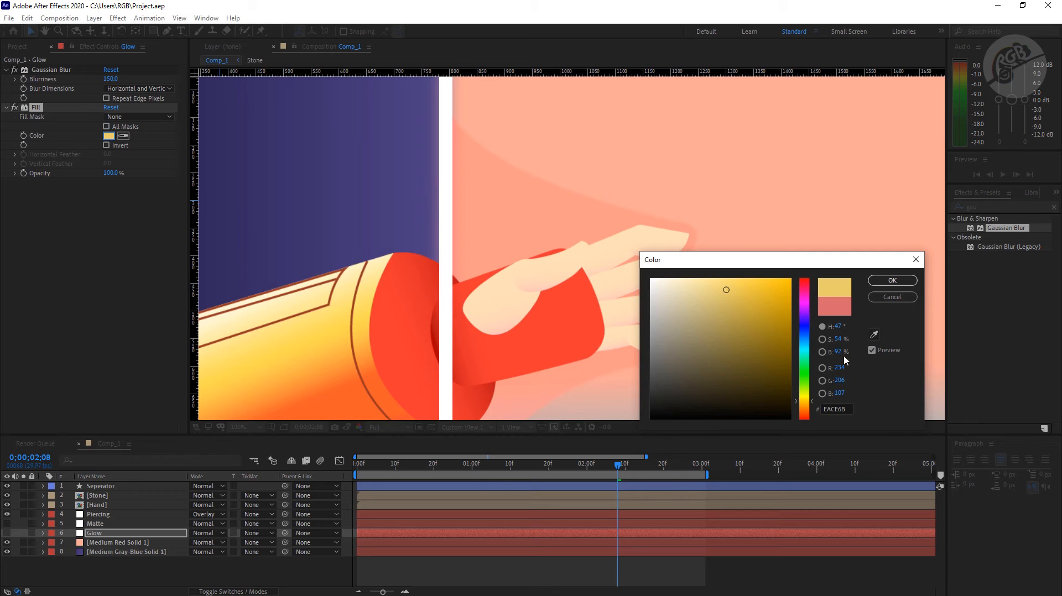
left_click(848, 408)
type("FF8C37")
left_click(893, 280)
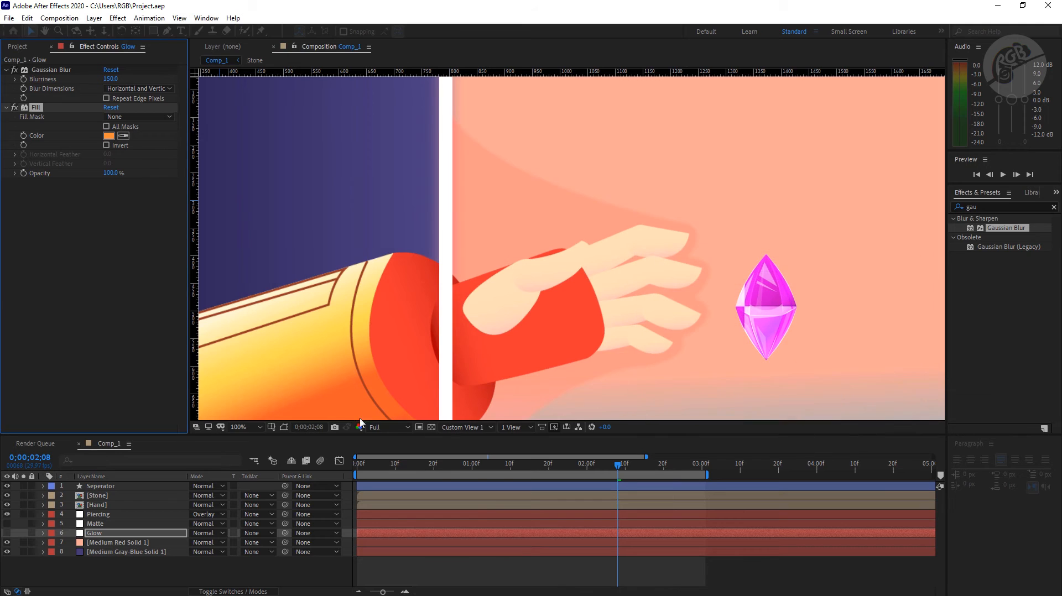
scroll(565, 310, "down", 2)
left_click_drag(619, 314, 611, 305)
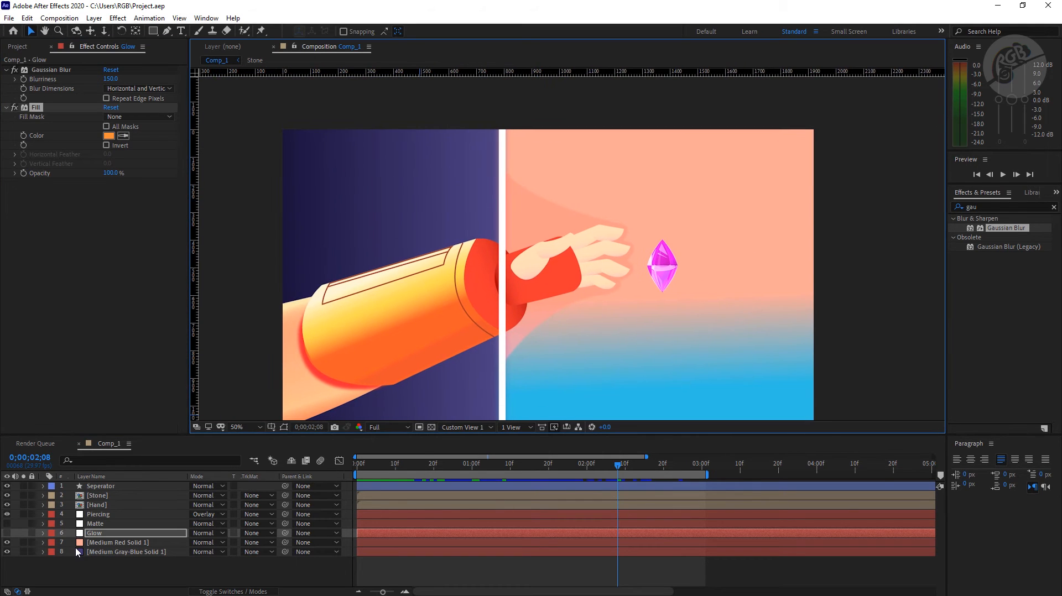
Make the Glow layer visible and set its Fill effect colour to FFB637.
left_click(6, 533)
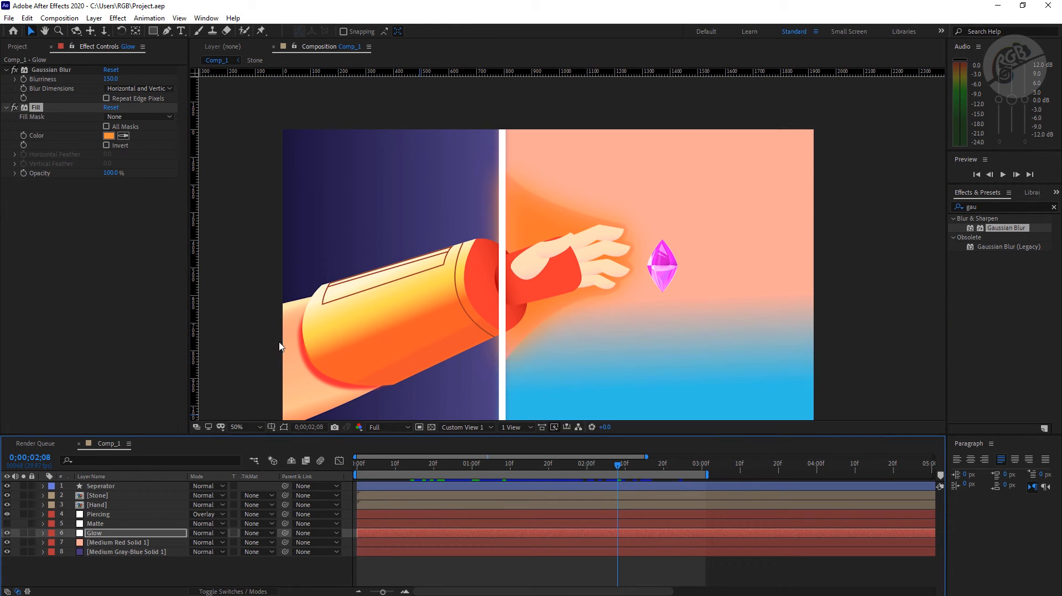
scroll(612, 300, "up", 2)
left_click_drag(531, 140, 514, 197)
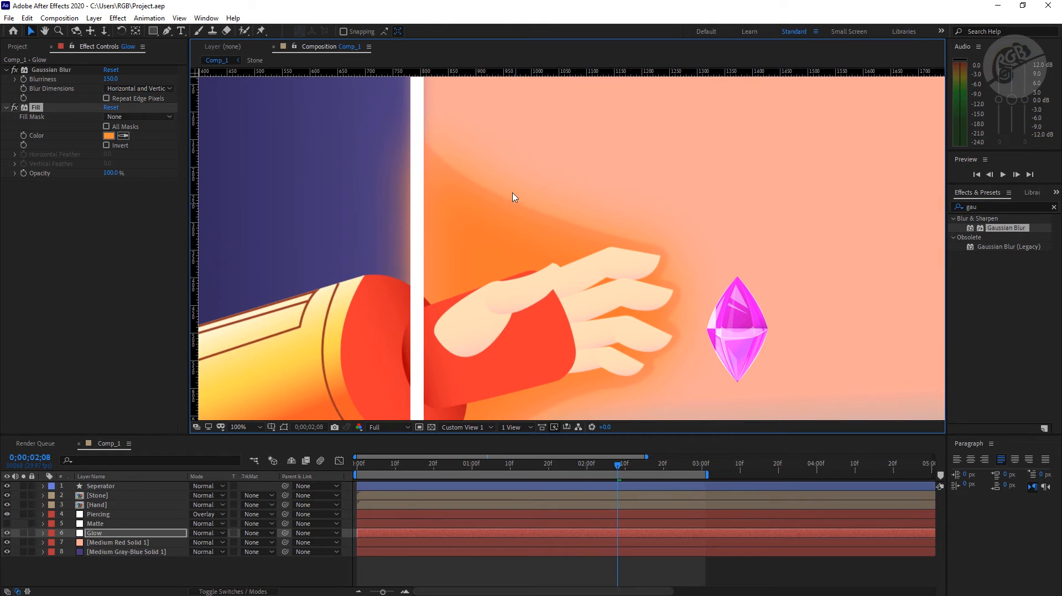
left_click_drag(545, 235, 566, 202)
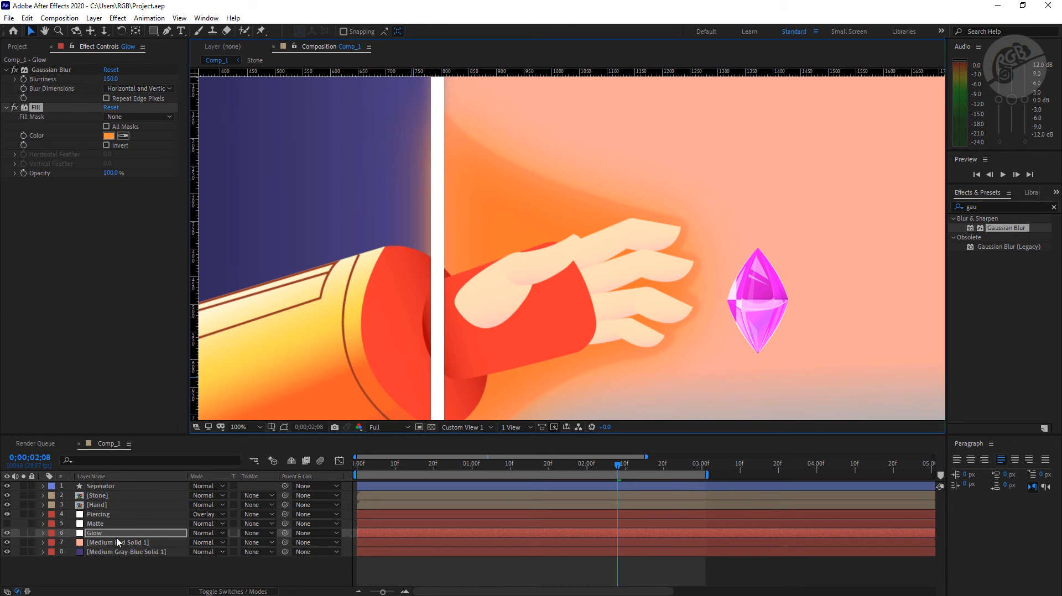
left_click(108, 135)
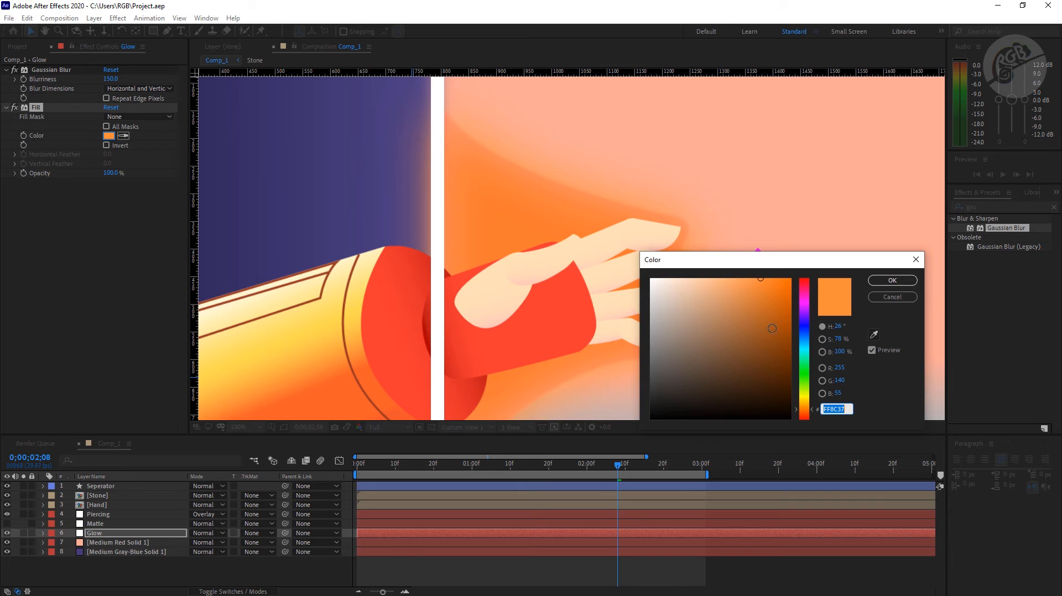
left_click_drag(804, 413, 807, 409)
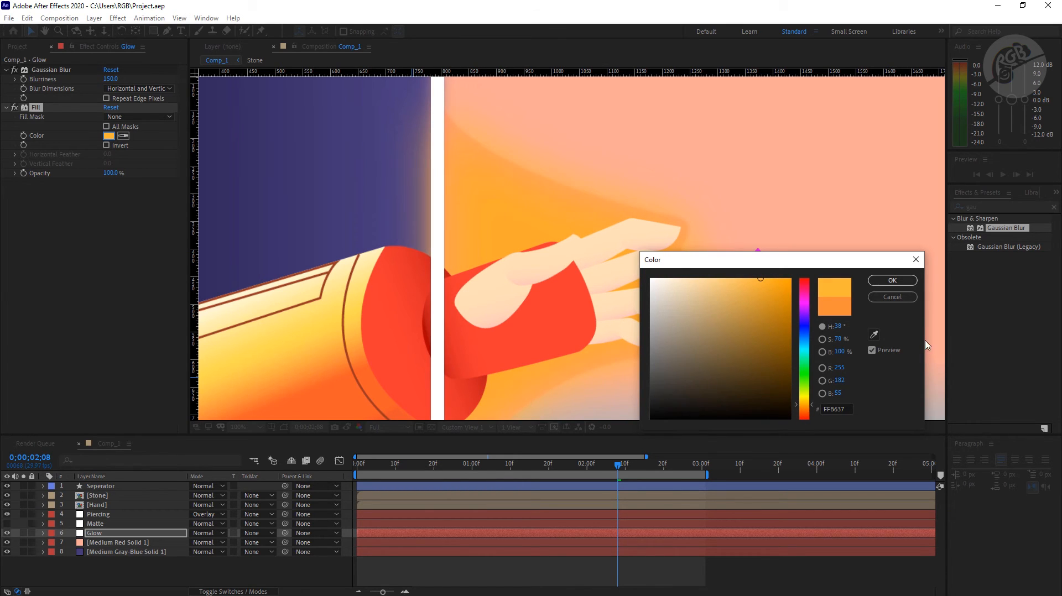
left_click(892, 280)
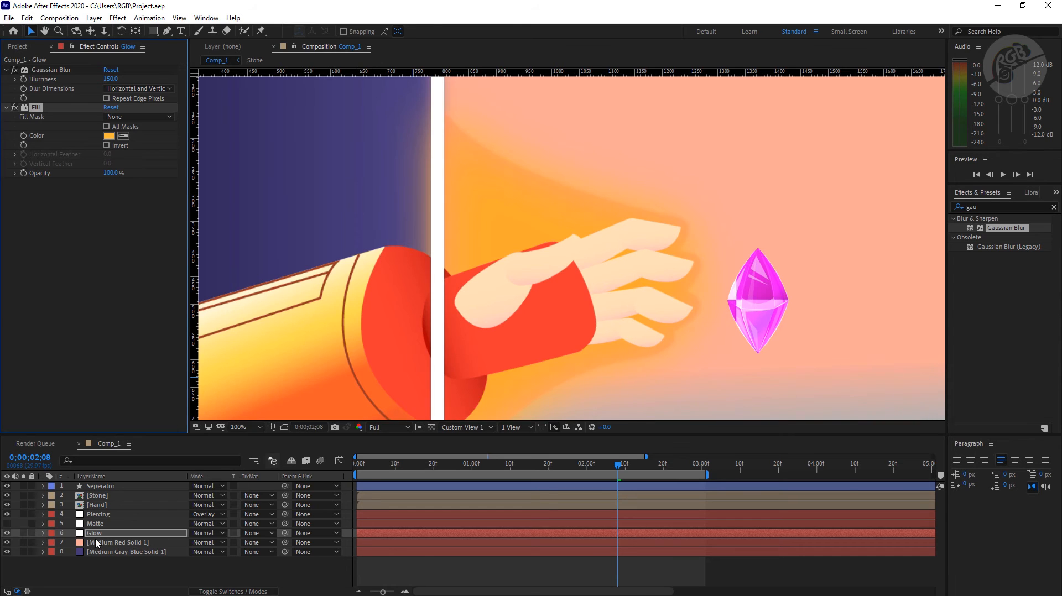
Set the Glow layer's track matte to Alpha Inverted Matte "Matte".
left_click(104, 534)
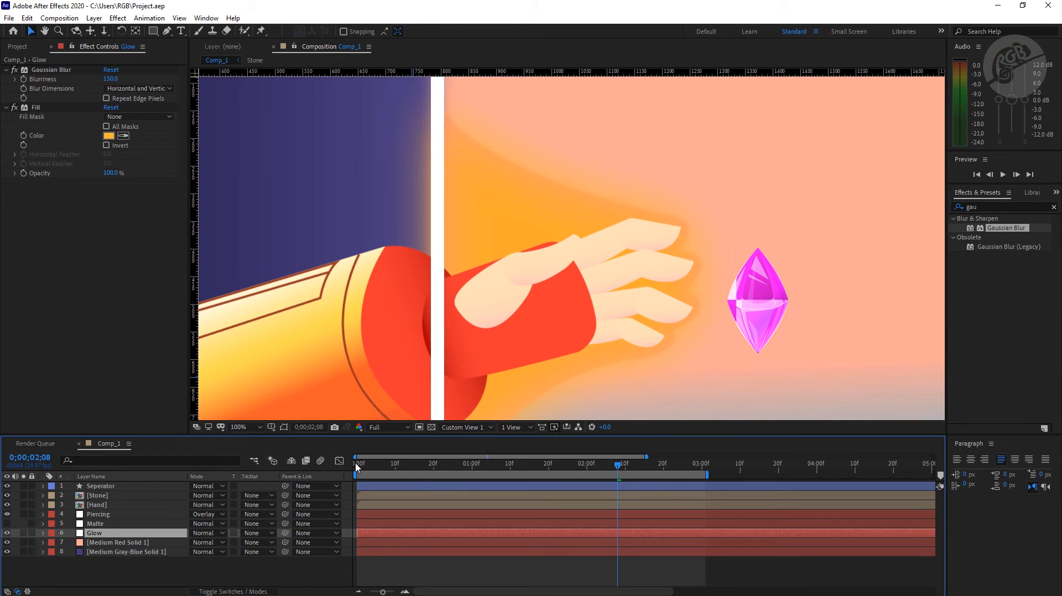
left_click(259, 534)
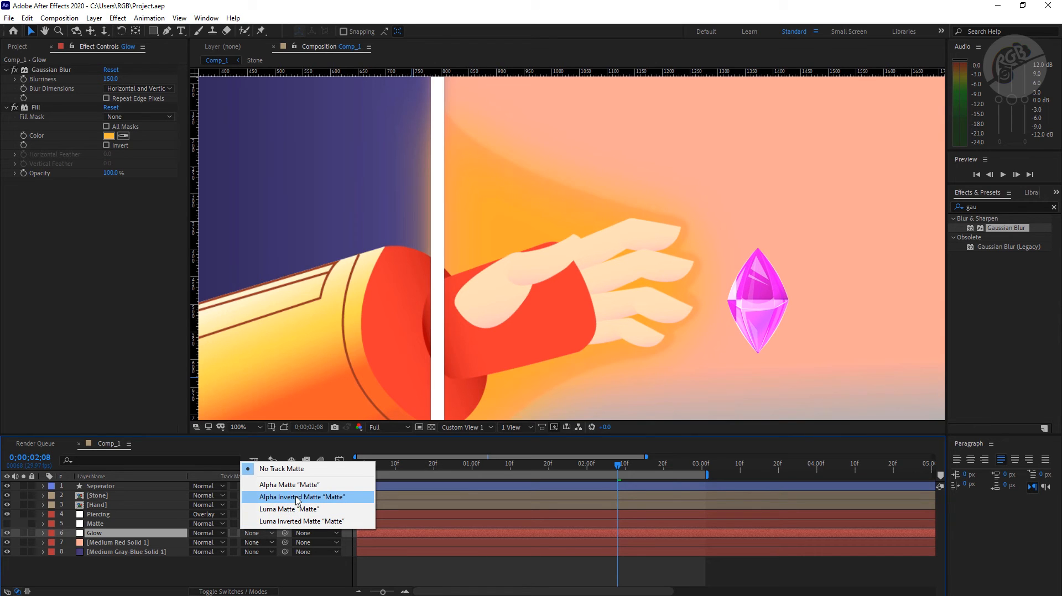
left_click(322, 497)
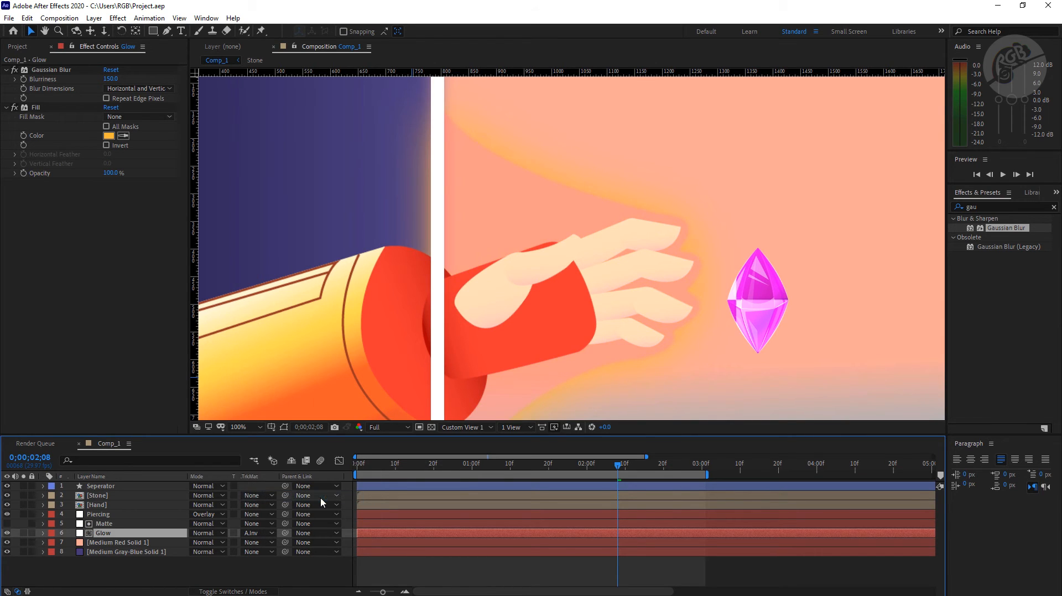
scroll(605, 328, "down", 2)
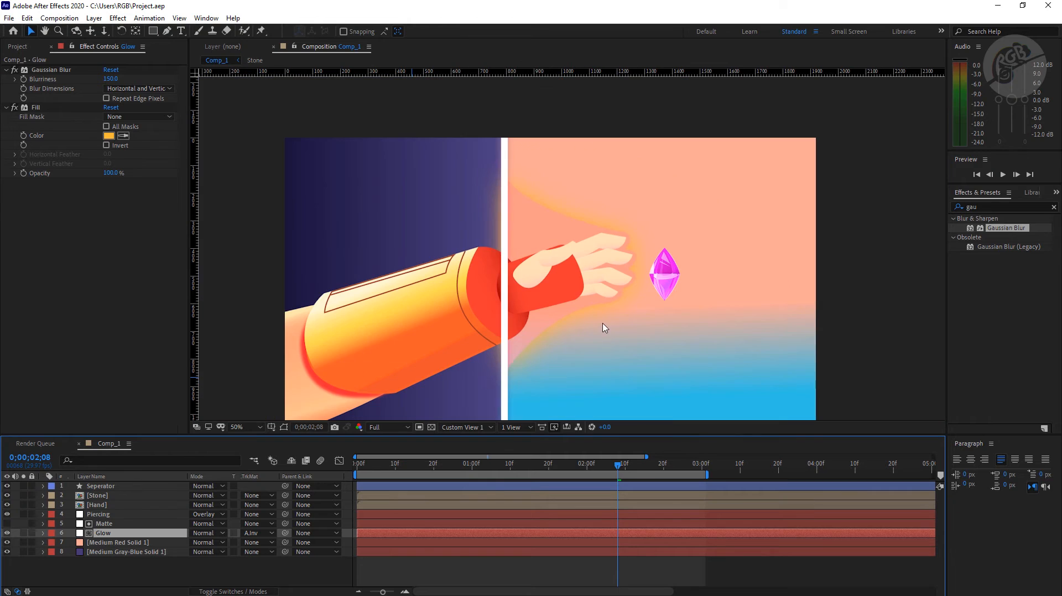
scroll(575, 256, "up", 2)
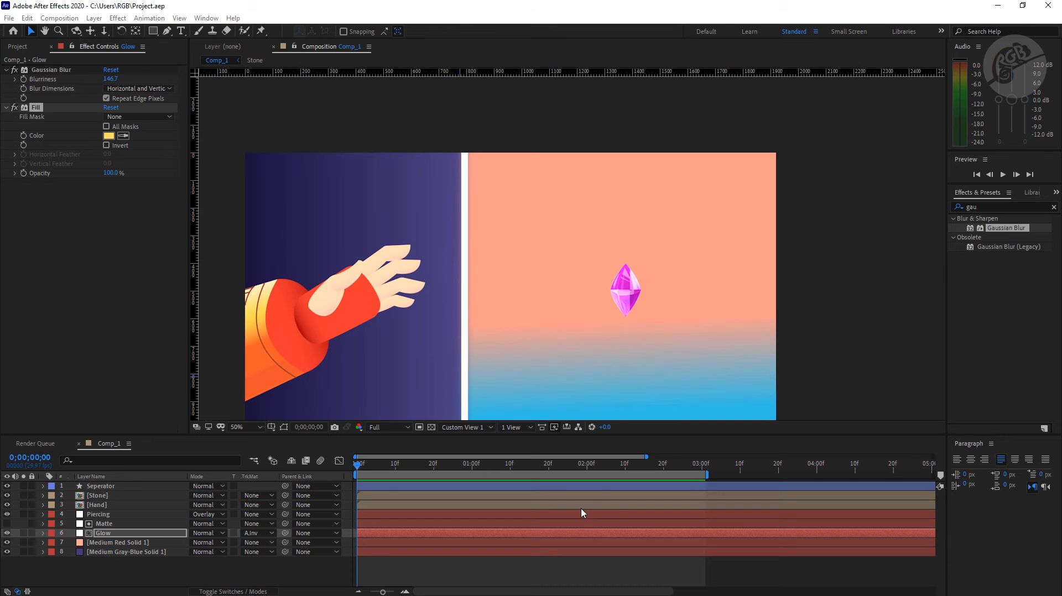
Preview the animation and examine the glow outline around the piercing hand up close.
key("space")
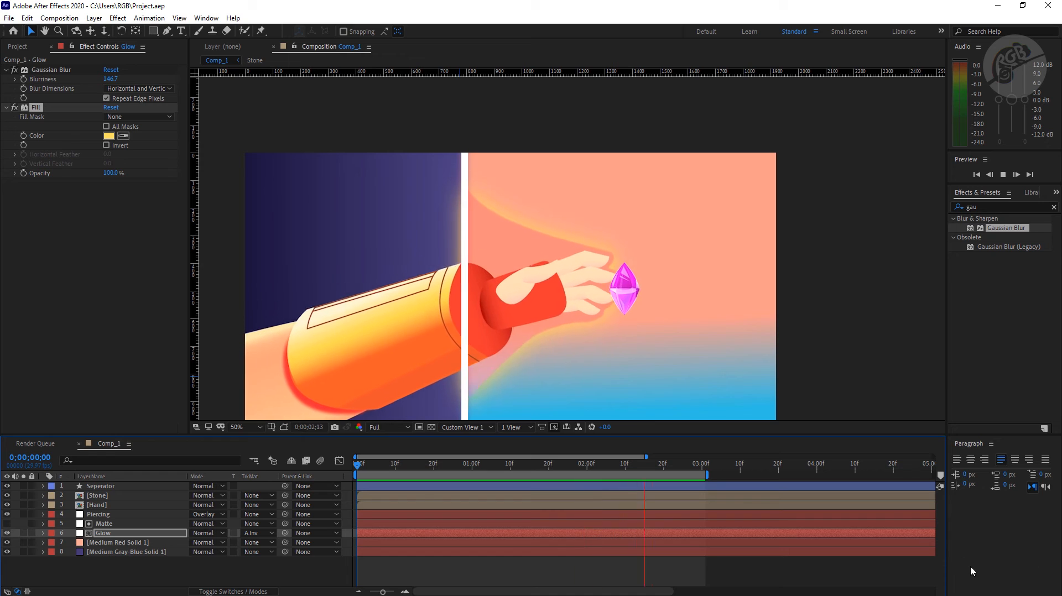
key("space")
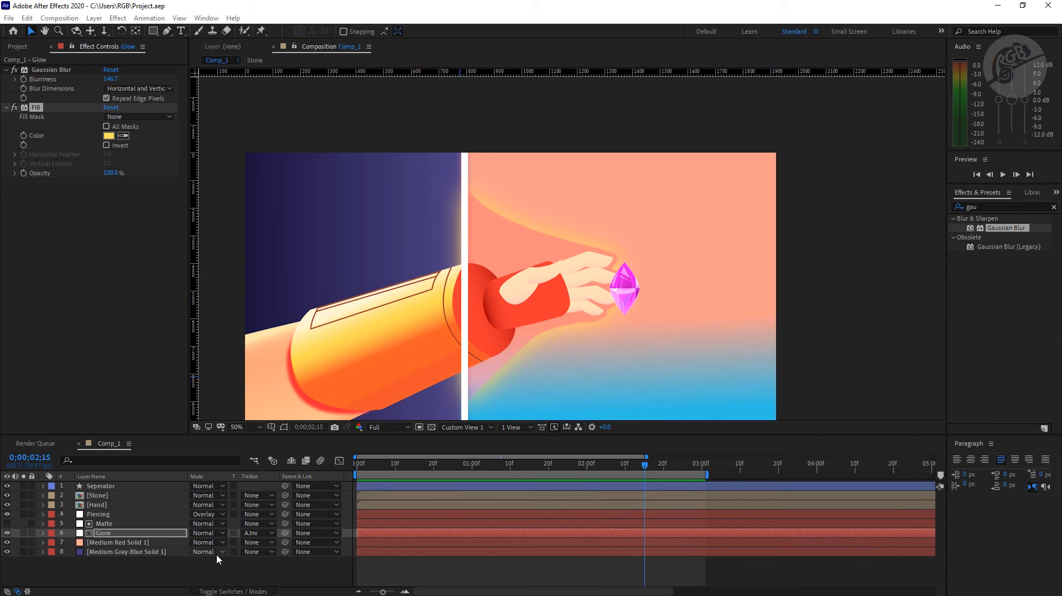
key("period")
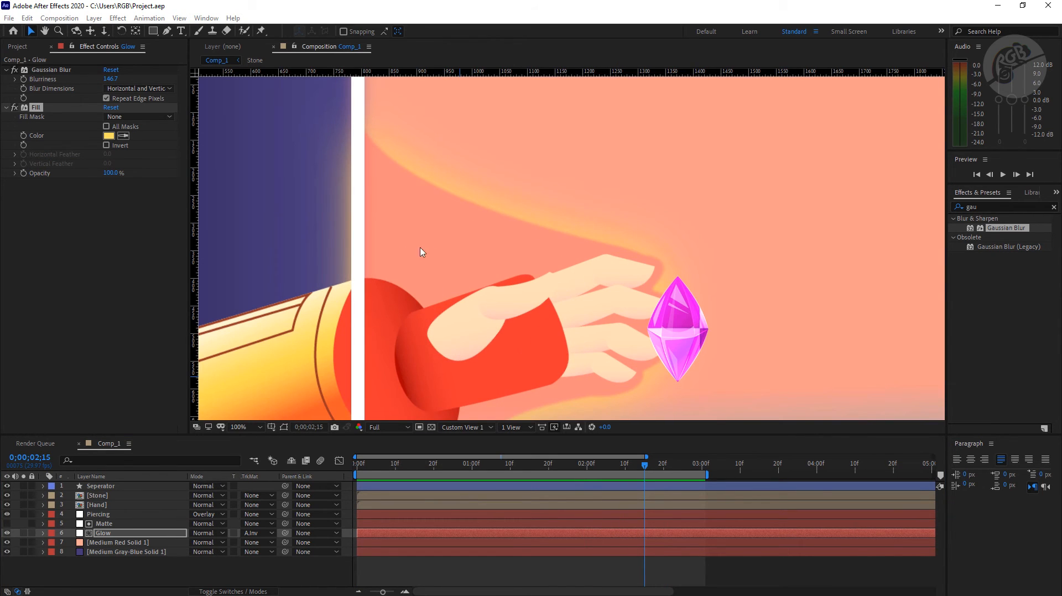
left_click_drag(432, 244, 472, 218)
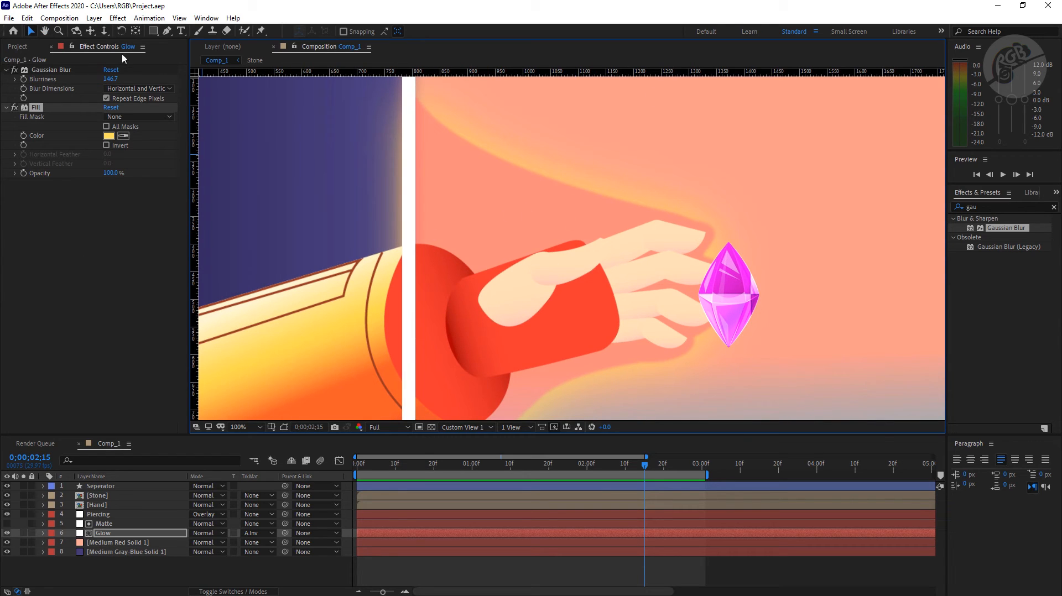
With no layer selected, draw a two-point Pen path on a new shape layer from the white separator to the fingers.
left_click(166, 31)
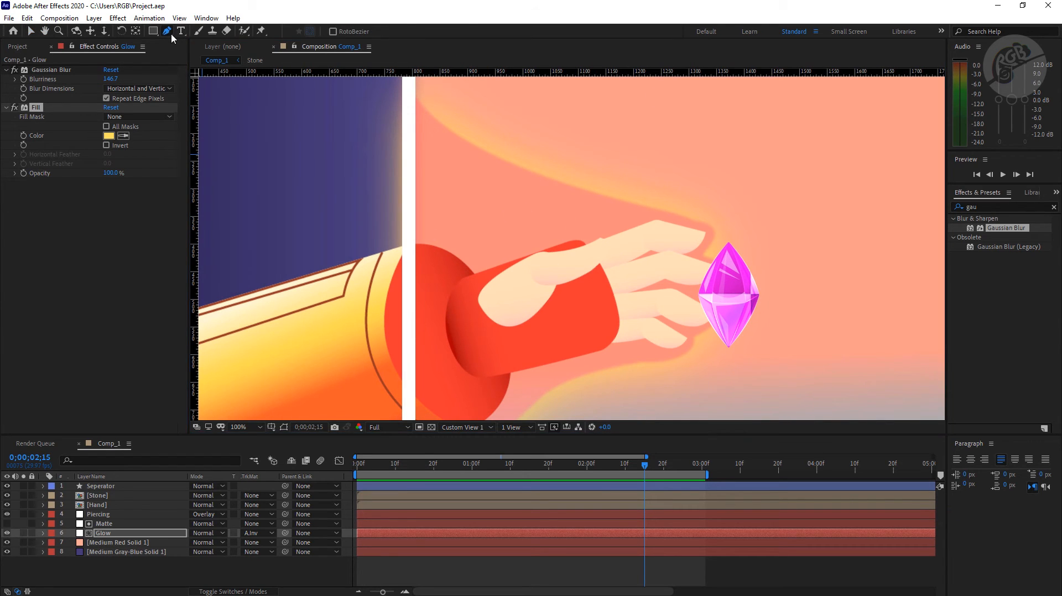
left_click(125, 566)
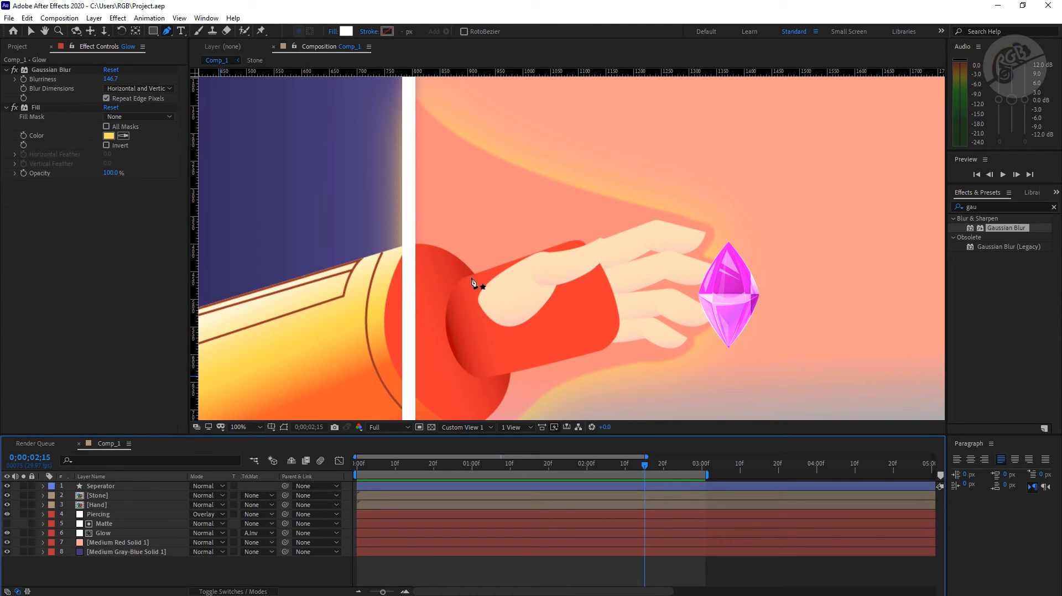
left_click(408, 152)
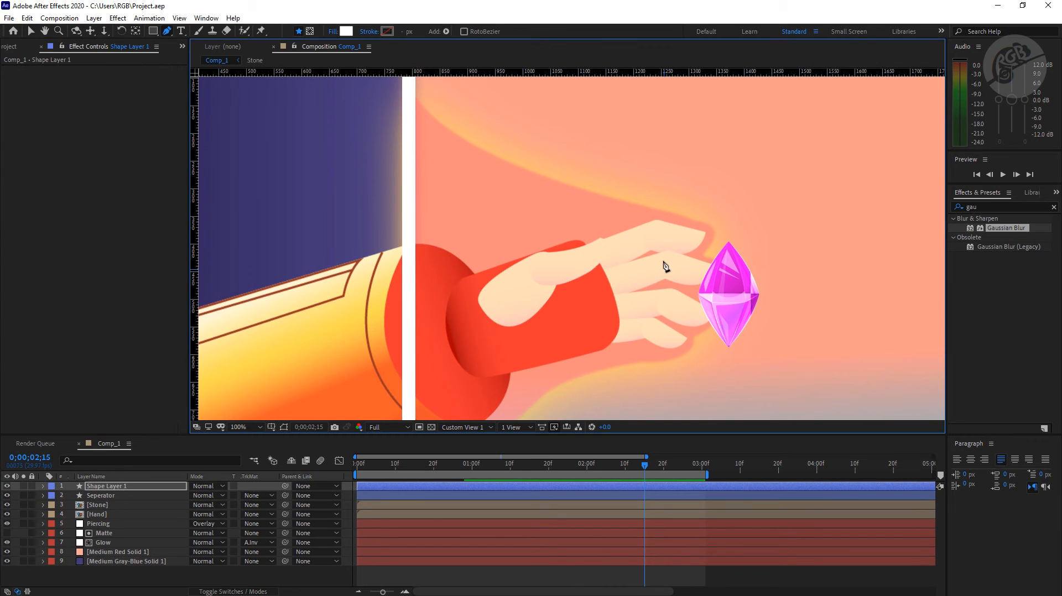
left_click_drag(663, 255, 711, 264)
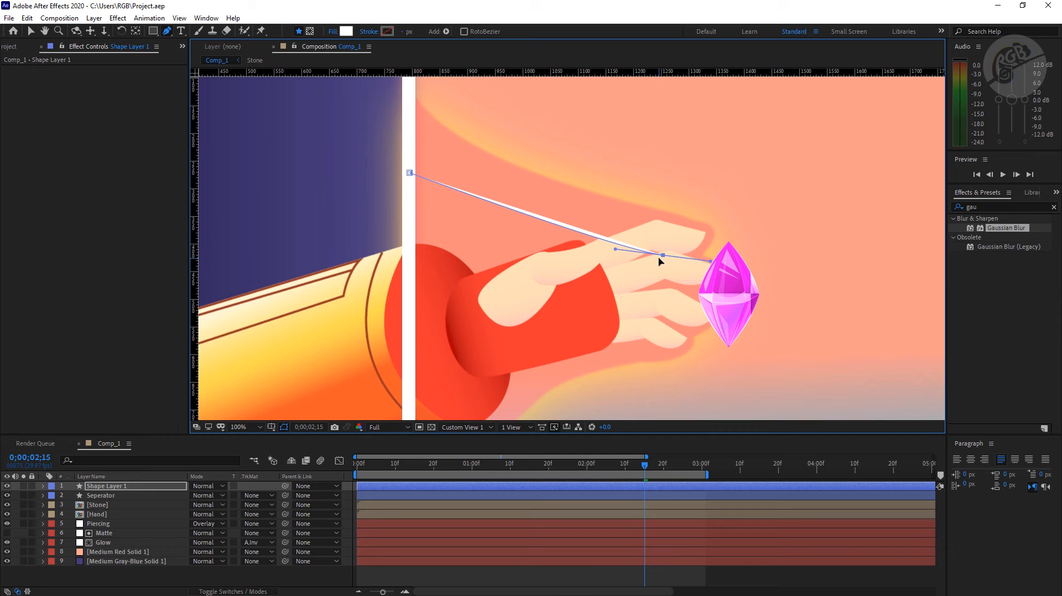
left_click_drag(663, 254, 665, 248)
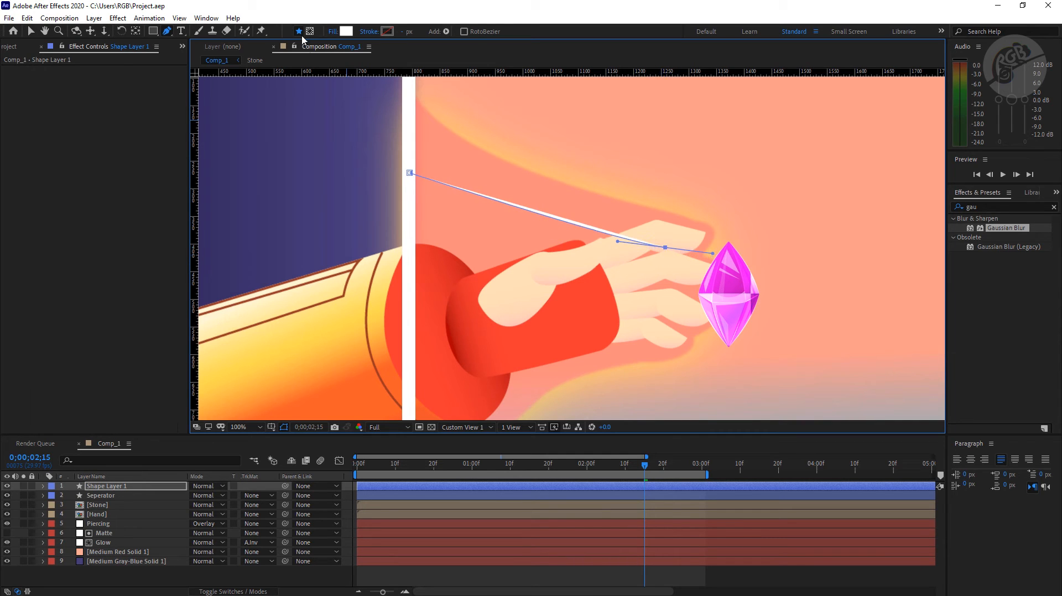
Set the new path's fill to None and its stroke to Solid Color.
left_click(330, 34)
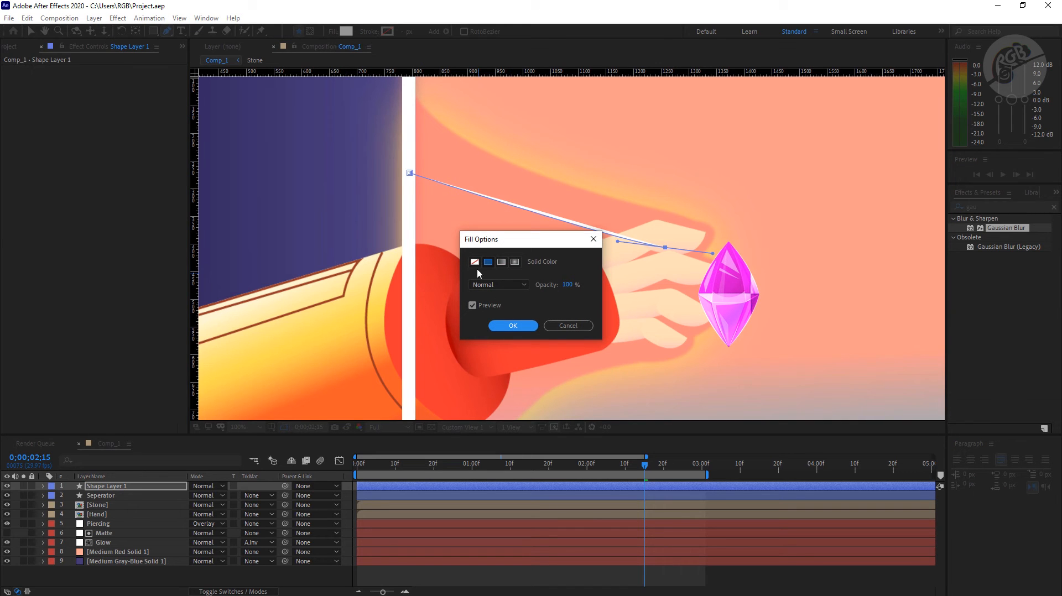
left_click(475, 263)
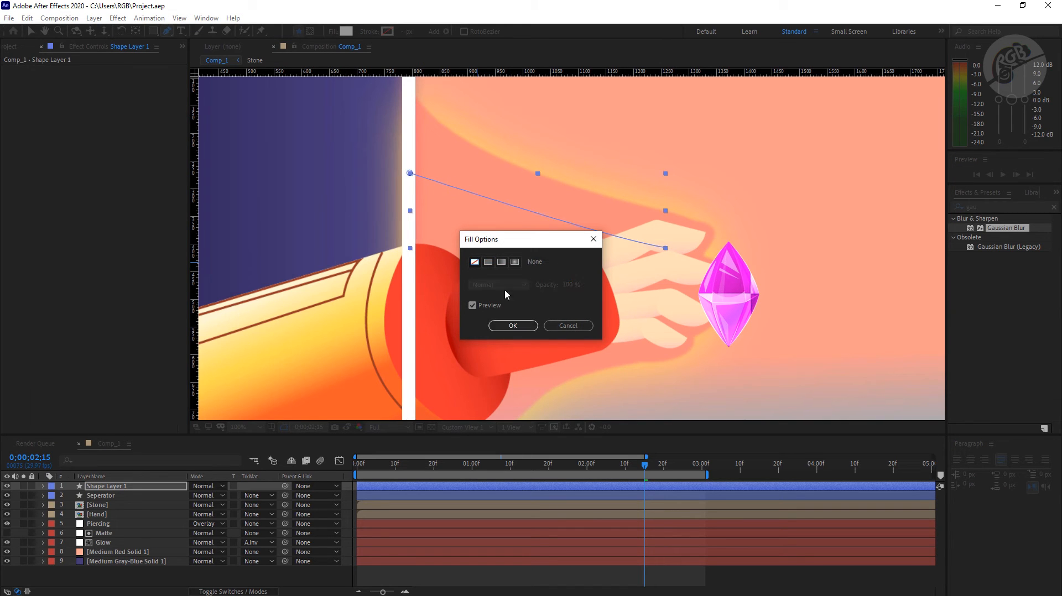
left_click(513, 326)
left_click(369, 31)
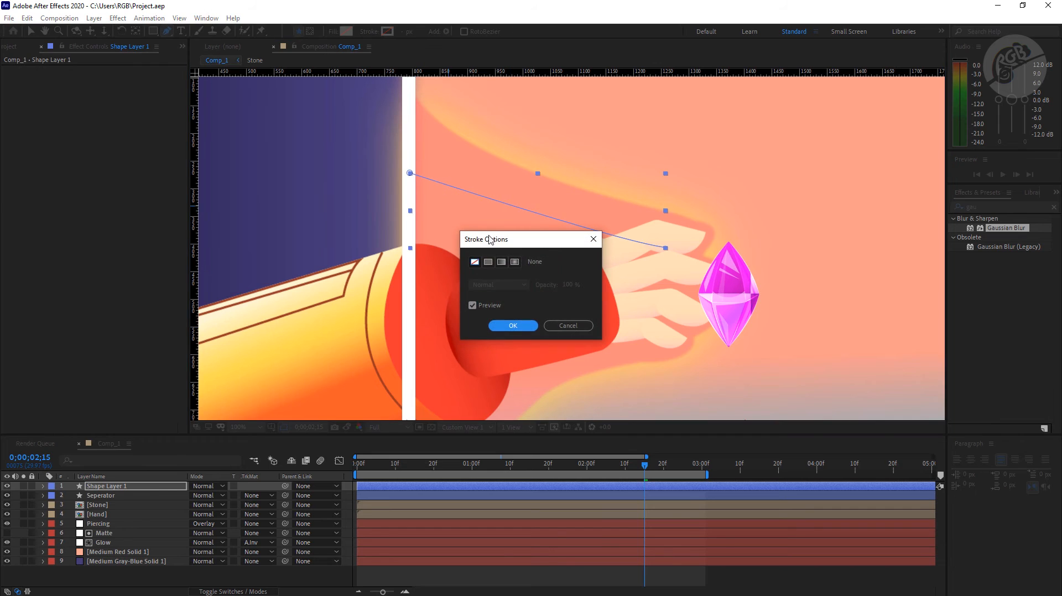
left_click(488, 262)
left_click(512, 326)
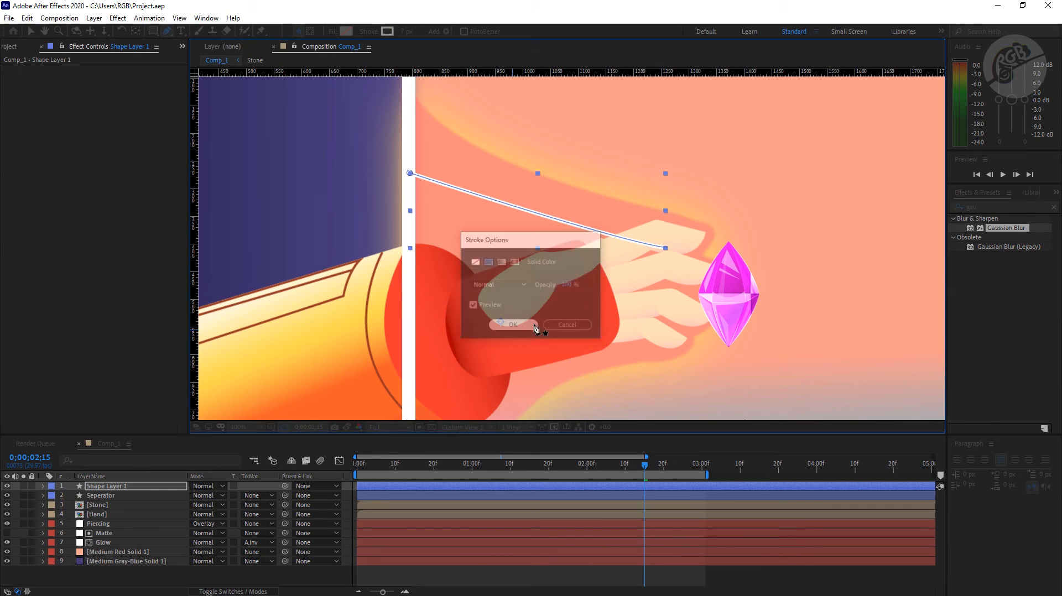
Raise the path's start point along the separator and lengthen the end point's handle to bend the line into a deeper curve.
left_click_drag(410, 173, 405, 138)
mouse_move(617, 242)
left_mouse_down()
mouse_move(575, 267)
mouse_move(520, 263)
mouse_move(497, 247)
left_mouse_up()
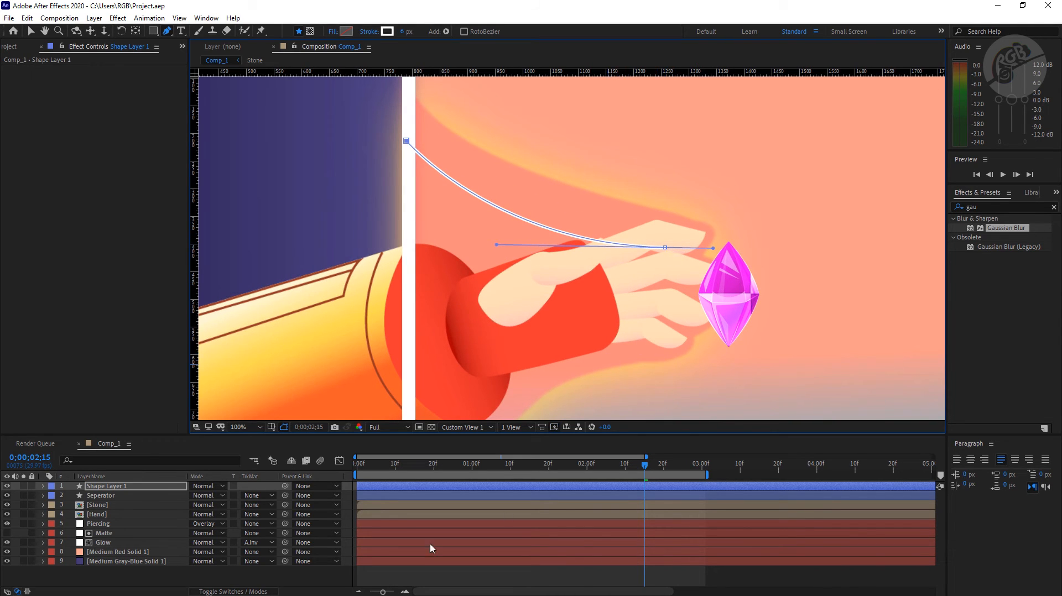
Add Trim Paths to Shape Layer 1 and expand its properties.
left_click(125, 487)
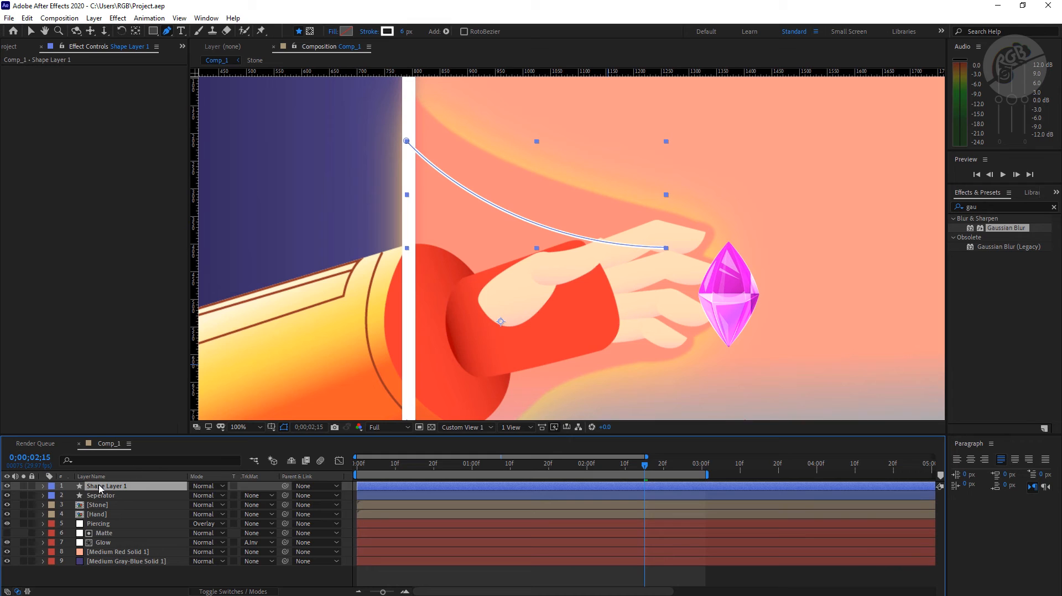
left_click(44, 487)
left_click(273, 496)
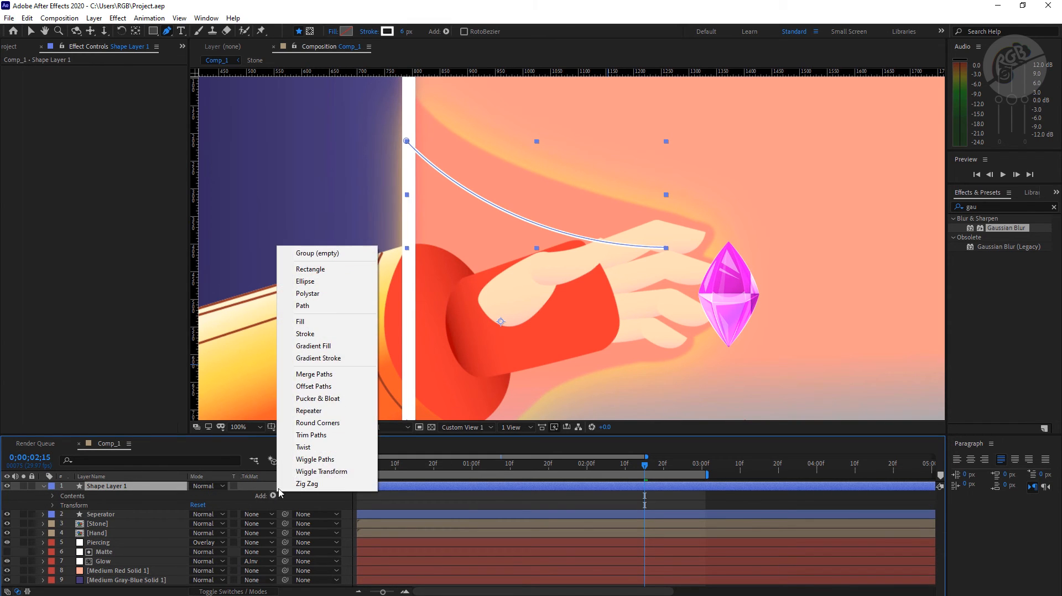
left_click(306, 436)
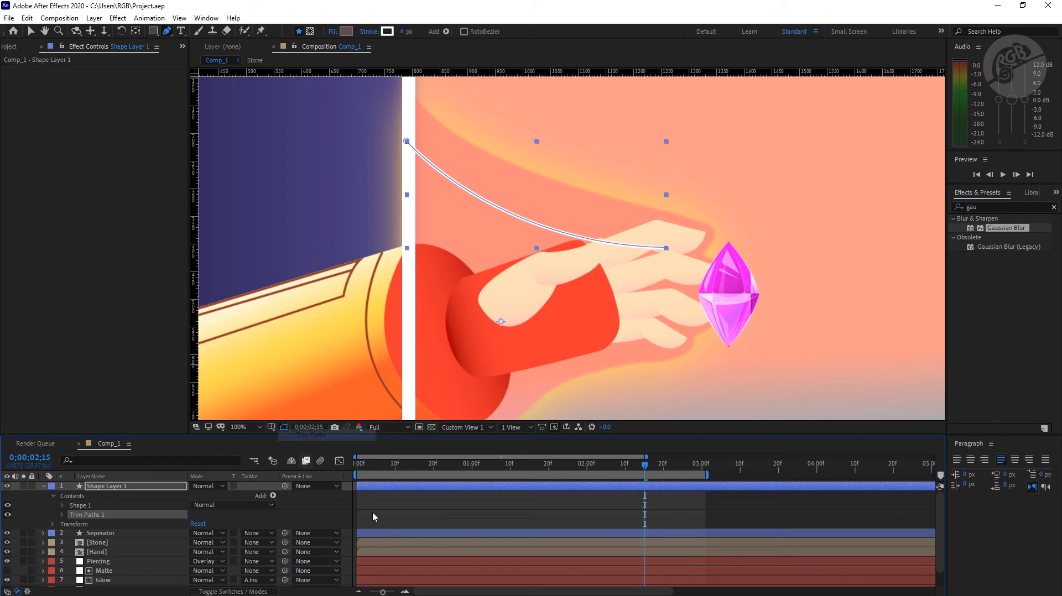
left_click(62, 515)
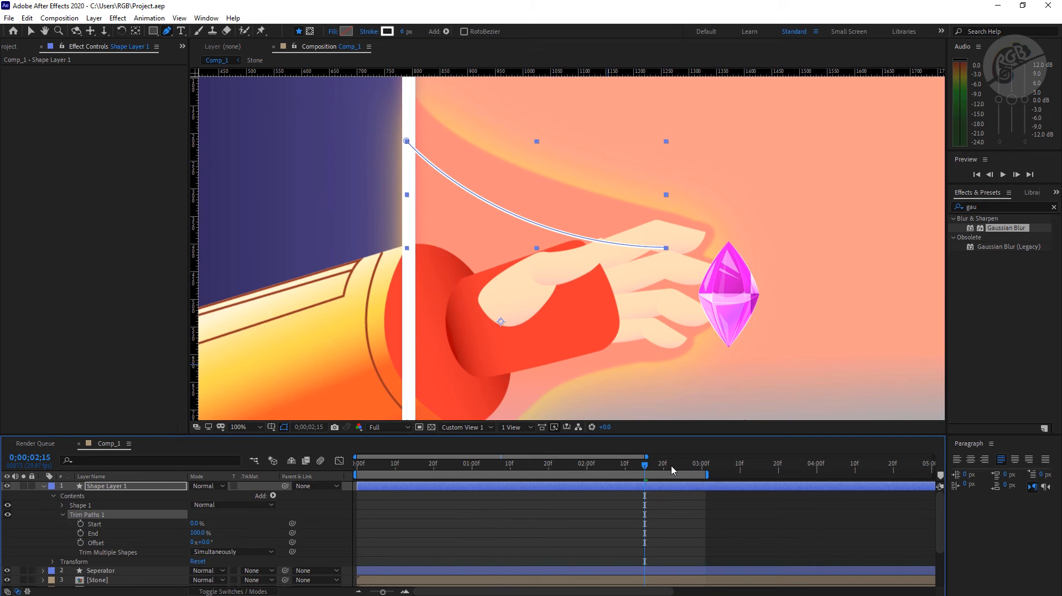
At 0;00;03;01, extend the path's end point to the tip of the stone.
left_click_drag(653, 467, 706, 467)
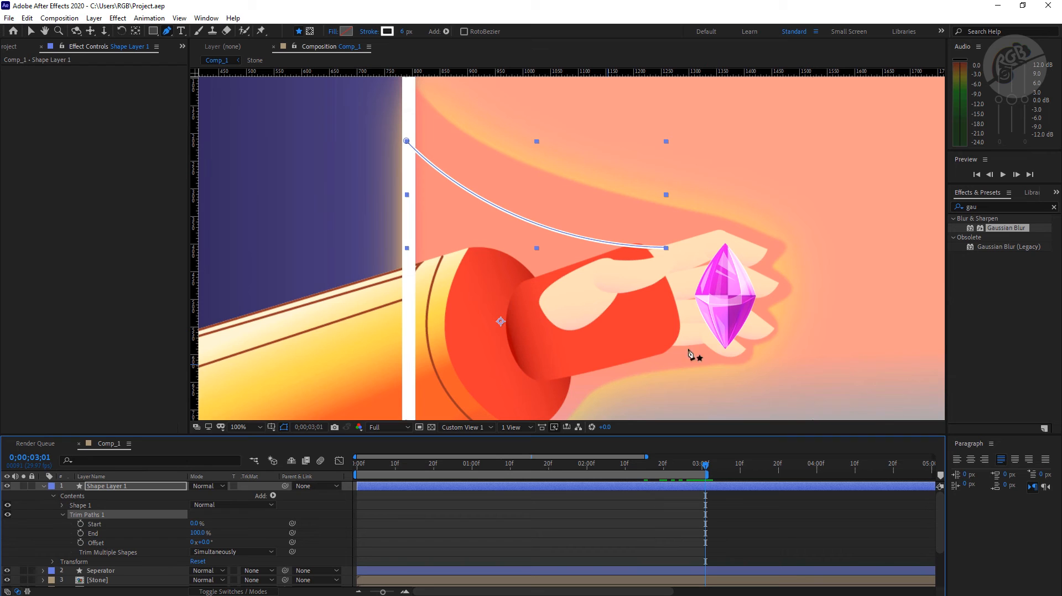
left_click_drag(667, 250, 732, 250)
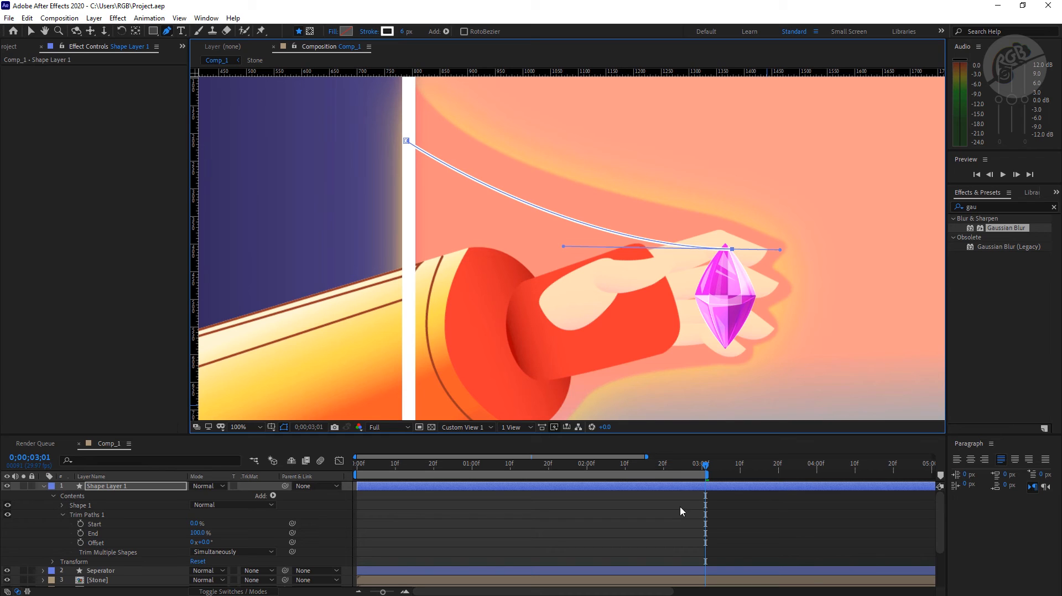
Keyframe the Trim Paths End value at 100% at 0;00;03;01 and 1% at 0;00;01;18.
left_click(80, 534)
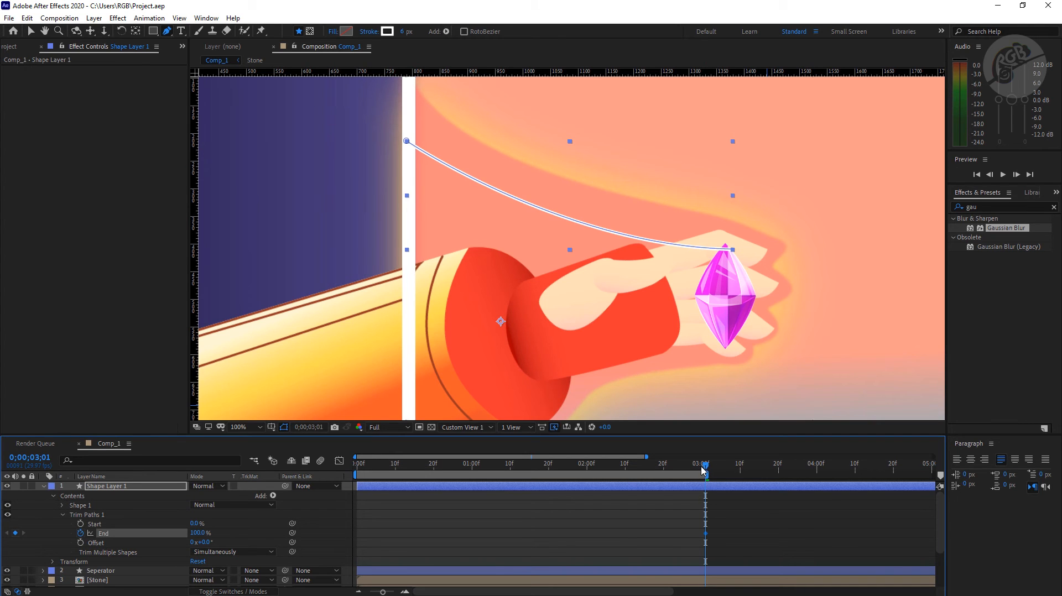
left_click_drag(702, 471, 541, 471)
left_click_drag(209, 535, 147, 532)
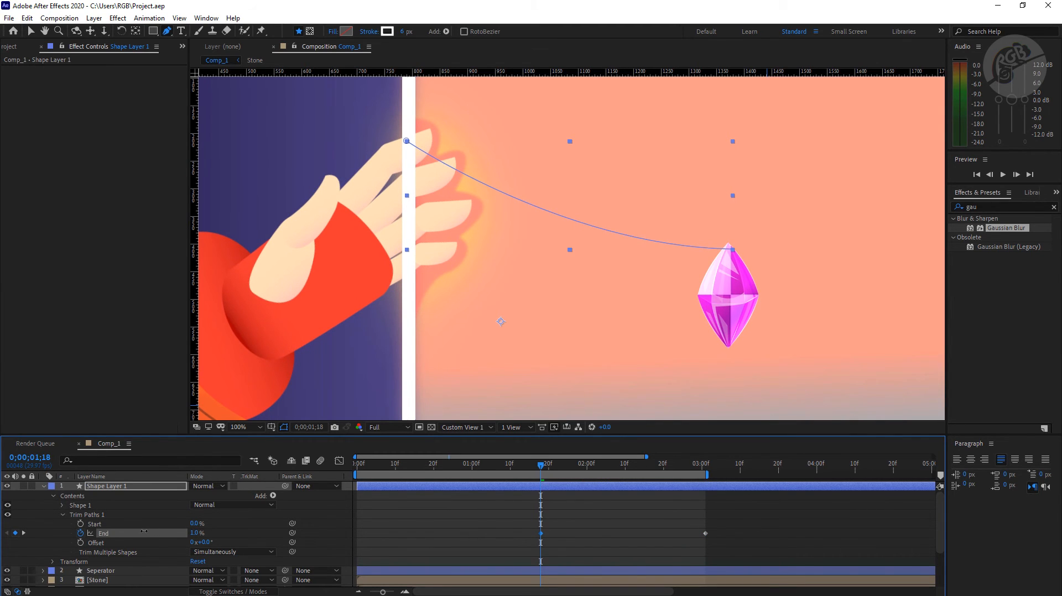
Apply Easy Ease to the Trim Paths End keyframes of Shape Layer 1 and scrub through the line's growth.
key("k")
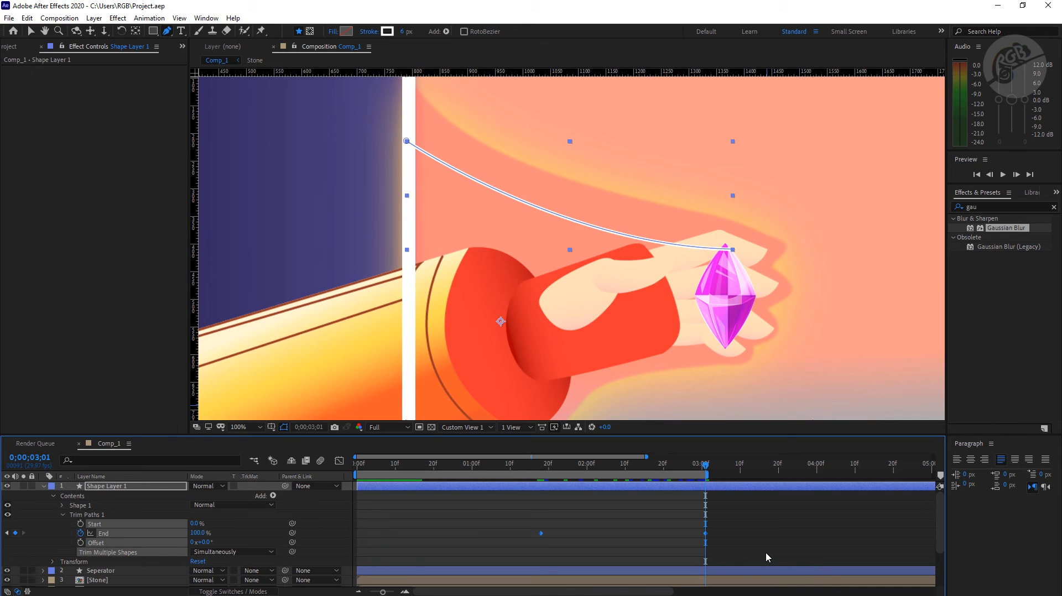
right_click(706, 532)
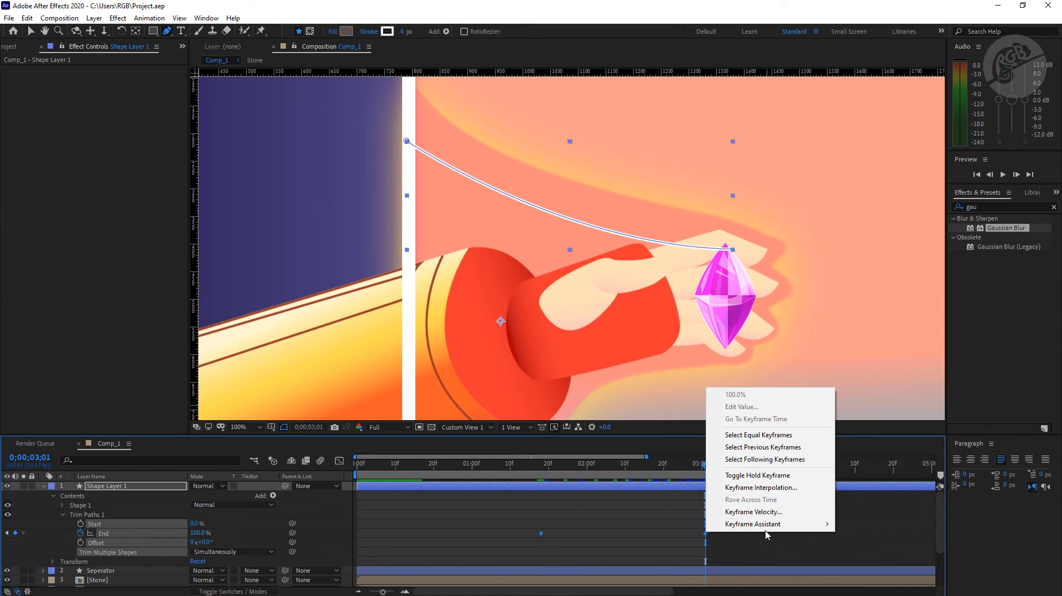
mouse_move(766, 524)
left_click(879, 451)
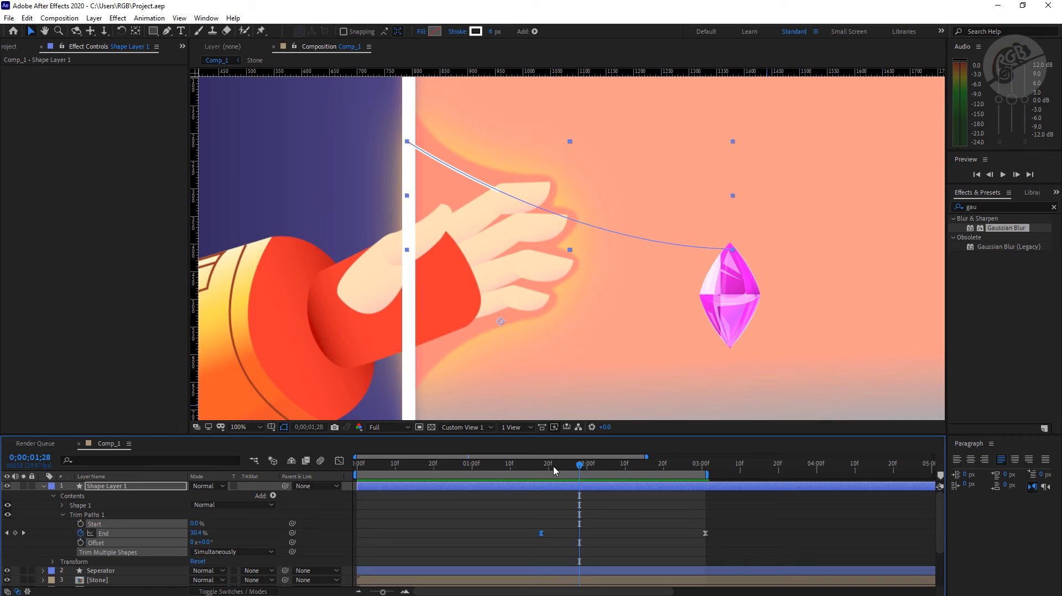
left_click_drag(545, 467, 671, 467)
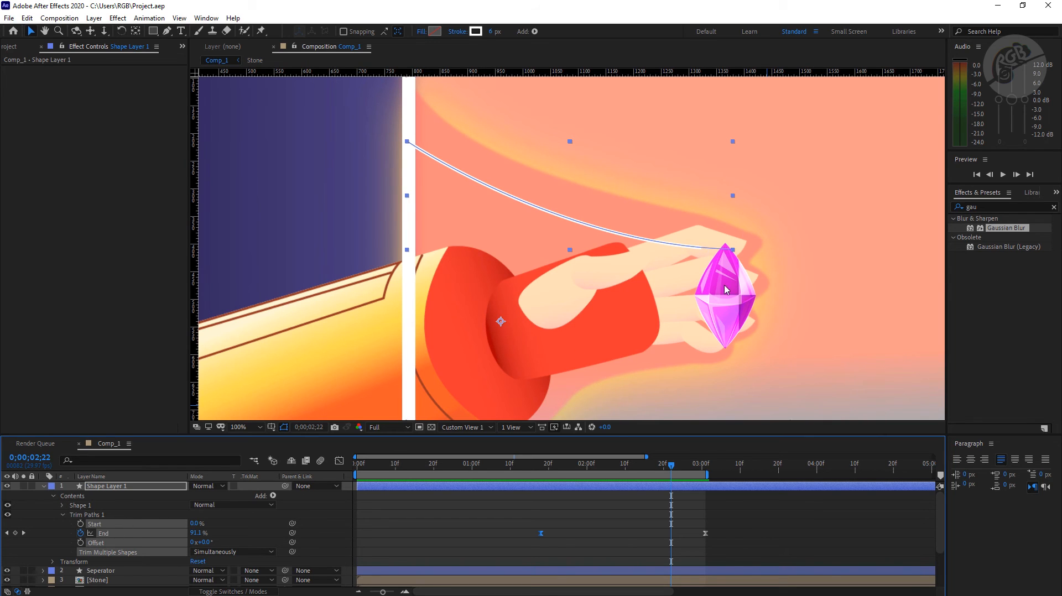
Collapse Shape Layer 1, move it below the Hand layer, and preview the stroke growing behind the arm.
left_click(44, 486)
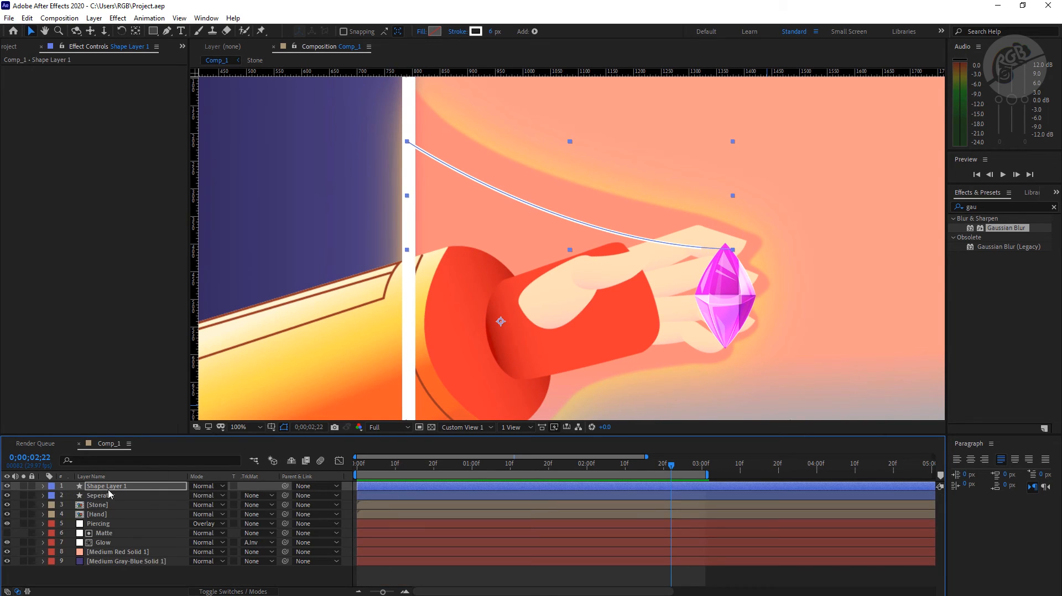
left_click_drag(110, 487, 100, 519)
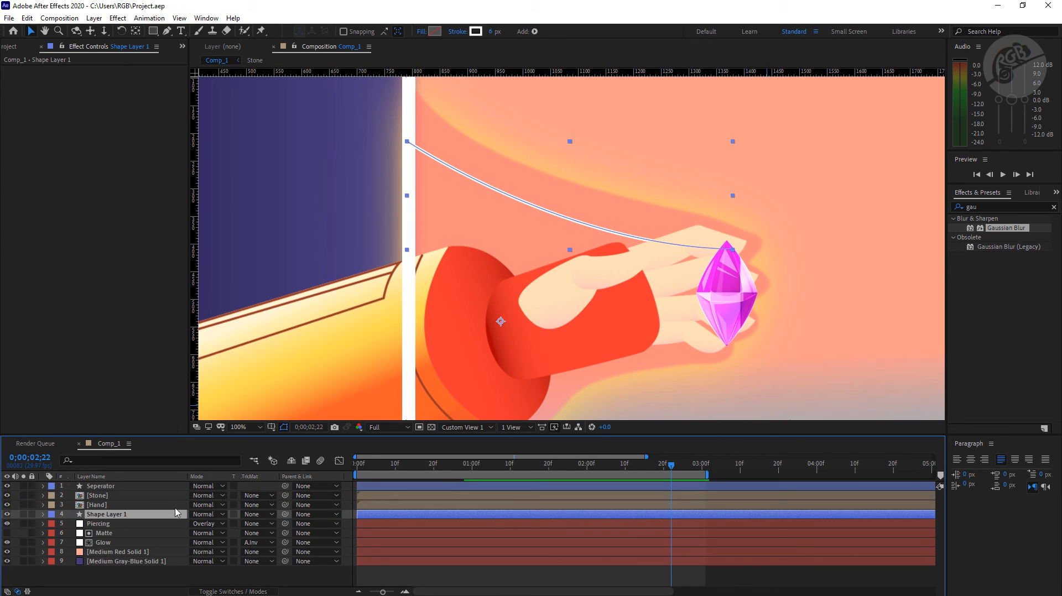
left_click(713, 584)
left_click_drag(630, 467, 530, 466)
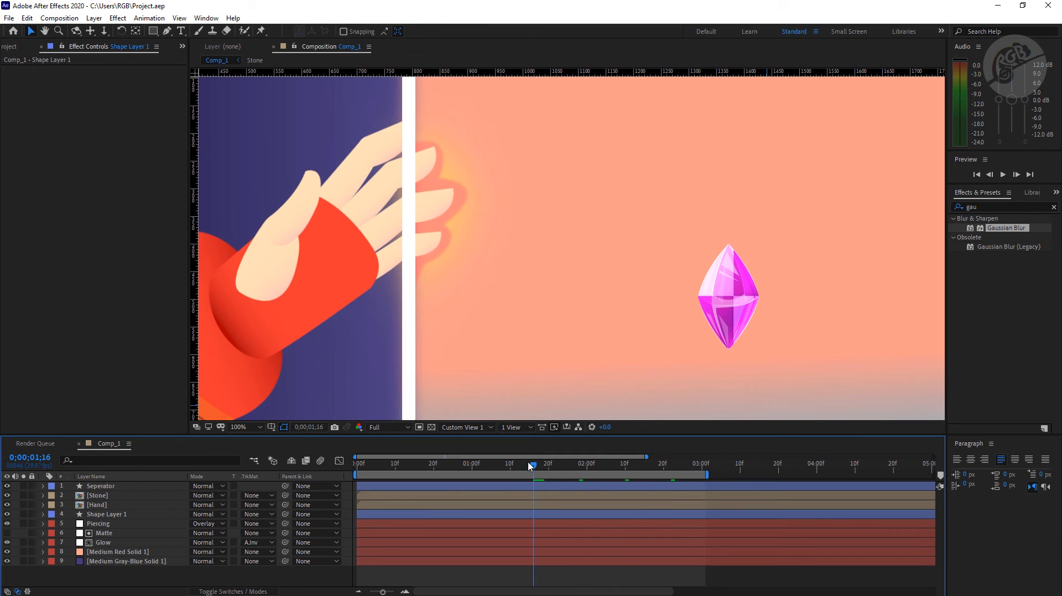
key("space")
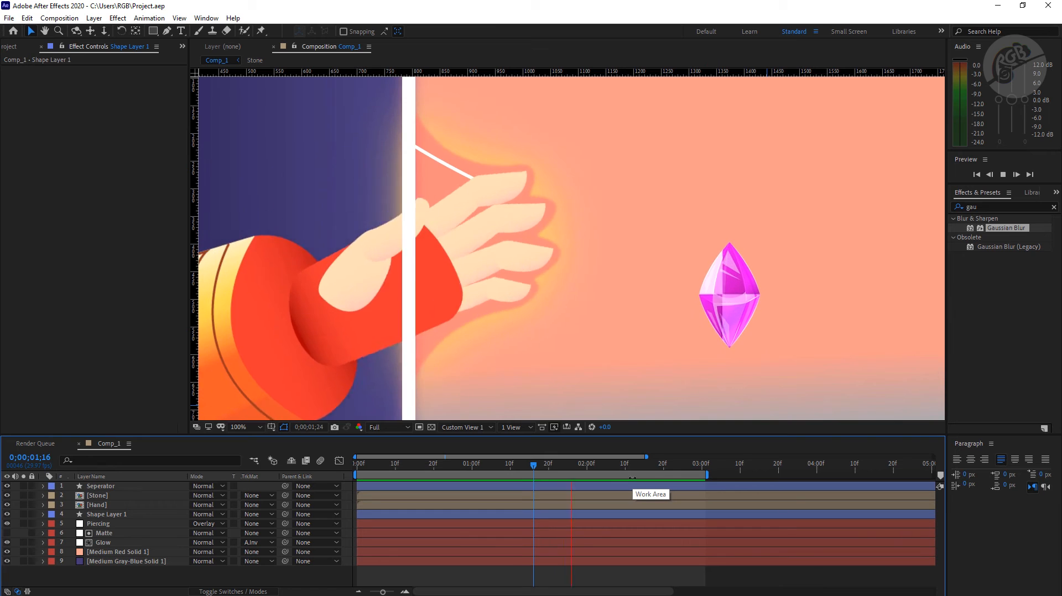
key("space")
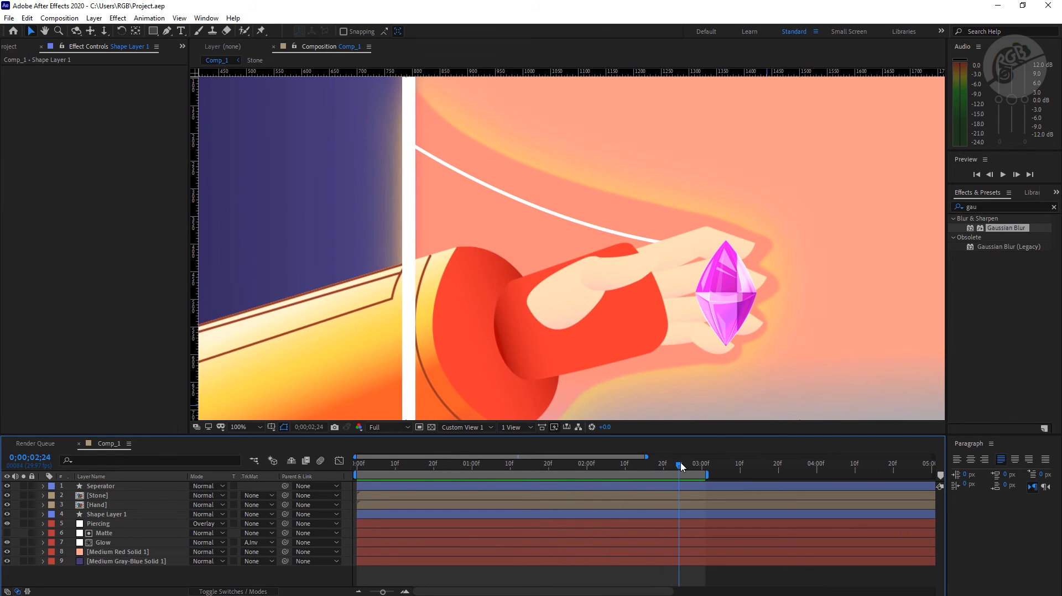
Duplicate Shape Layer 1, move the copy straight down to form a second stroke line, and preview both lines.
left_click(103, 499)
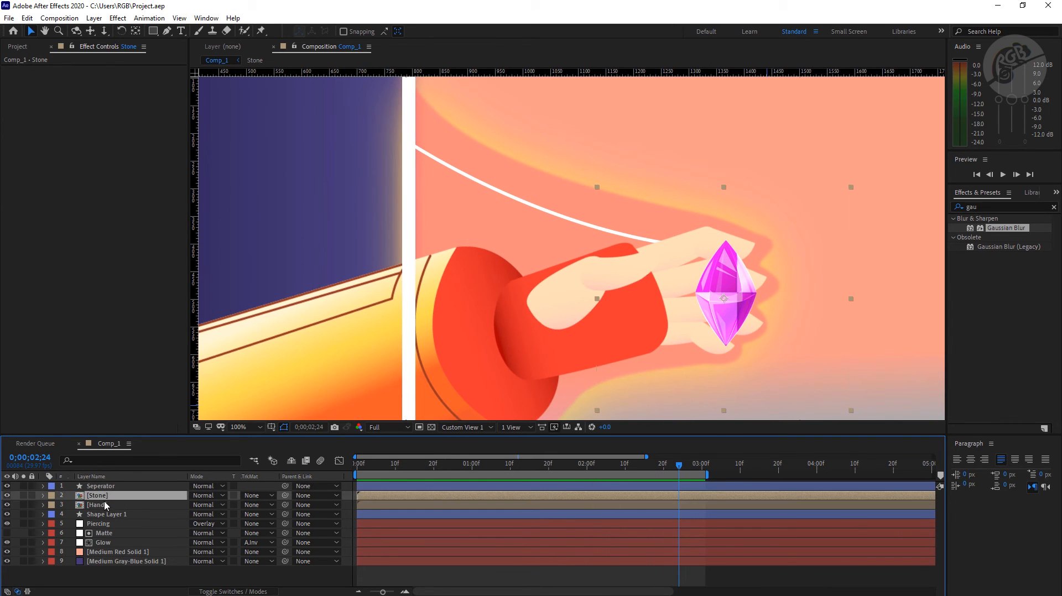
left_click(115, 515)
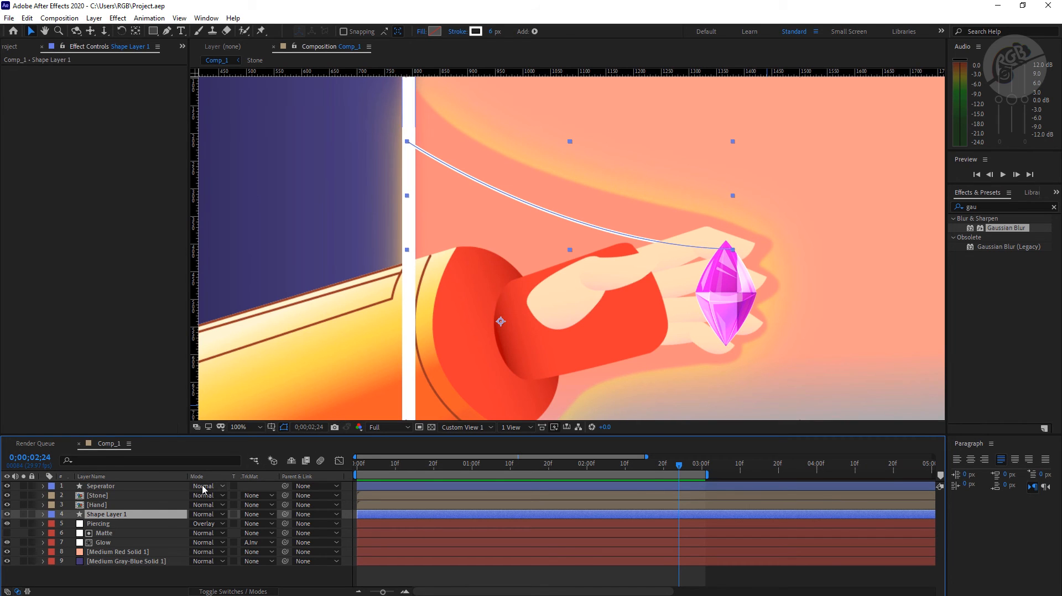
key("ctrl+d")
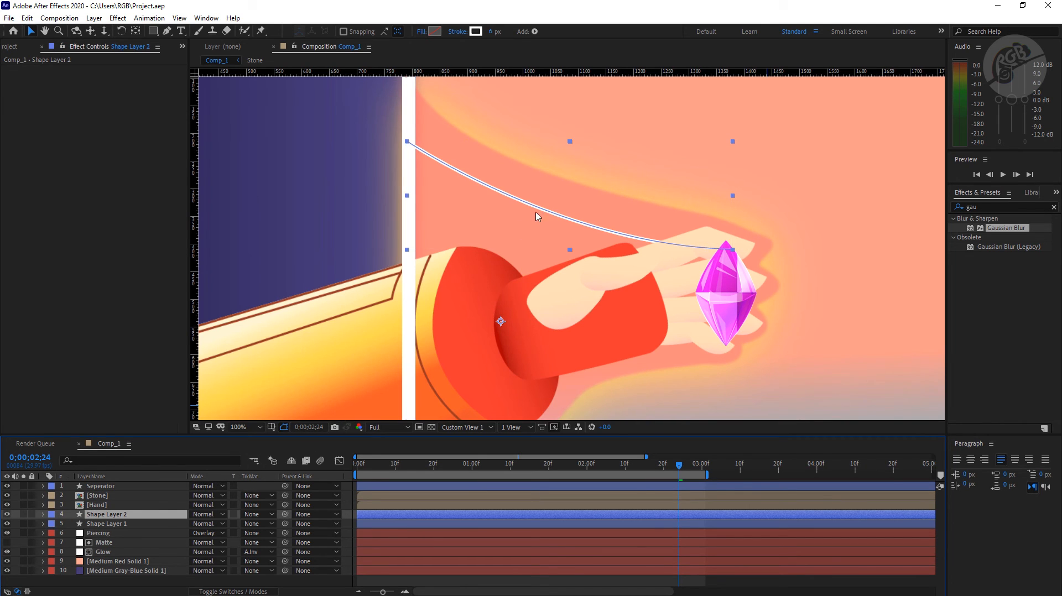
left_click_drag(537, 217, 535, 262)
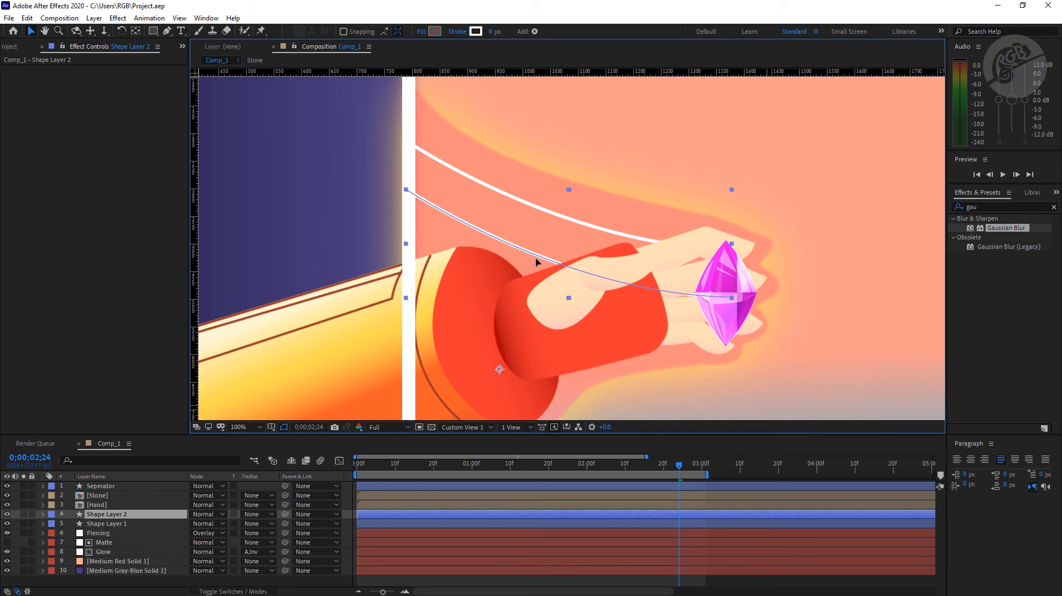
key("Return")
key("space")
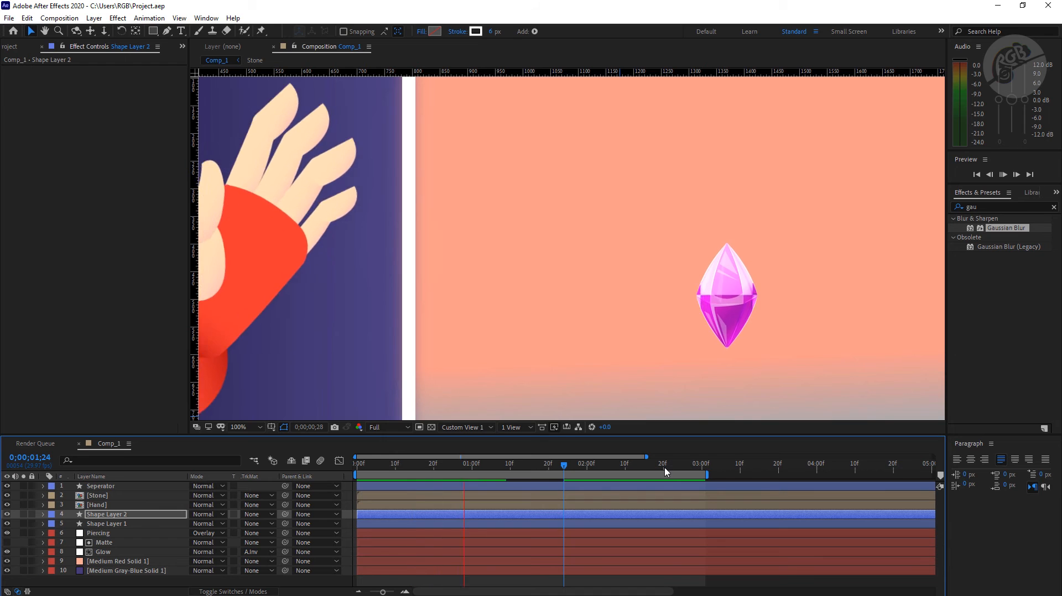
left_click(663, 470)
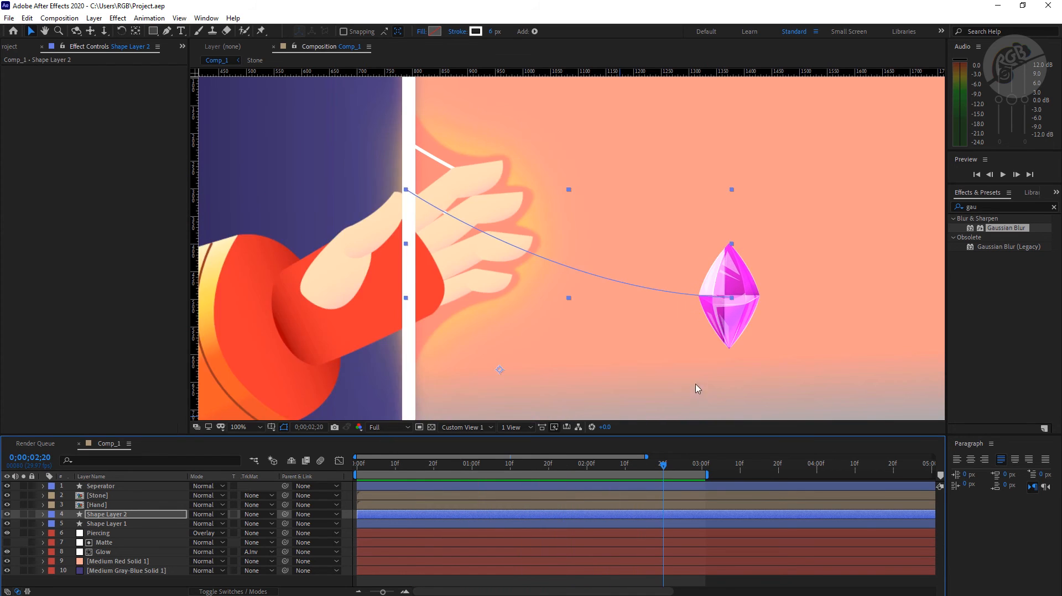
key("comma")
key("comma")
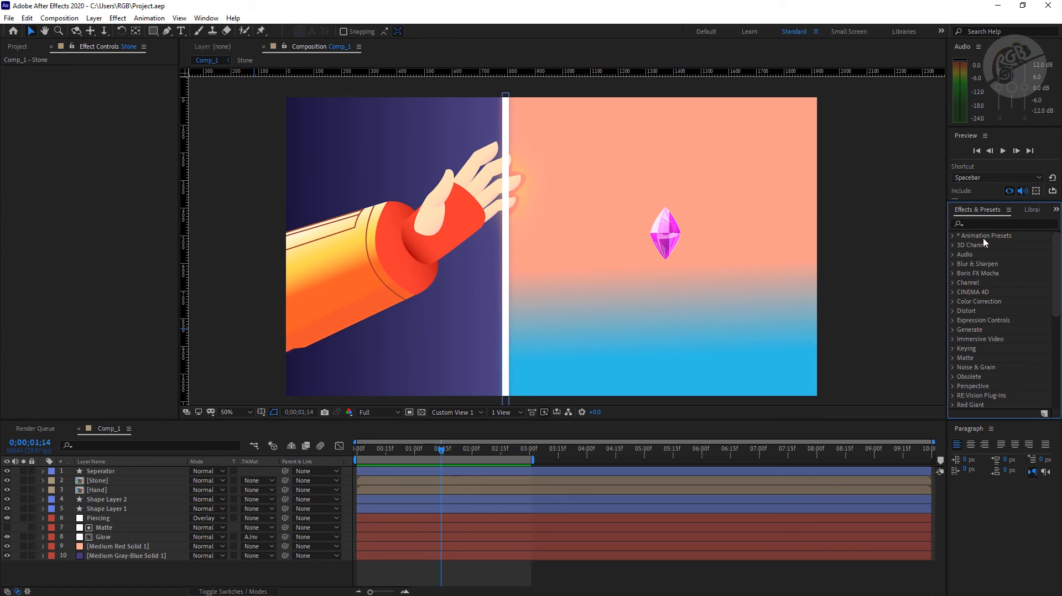
Add the Noise effect to Medium Gray-Blue Solid 1 at 15%, with Use Color Noise and Clip Result Values off.
left_click(988, 224)
type("noui")
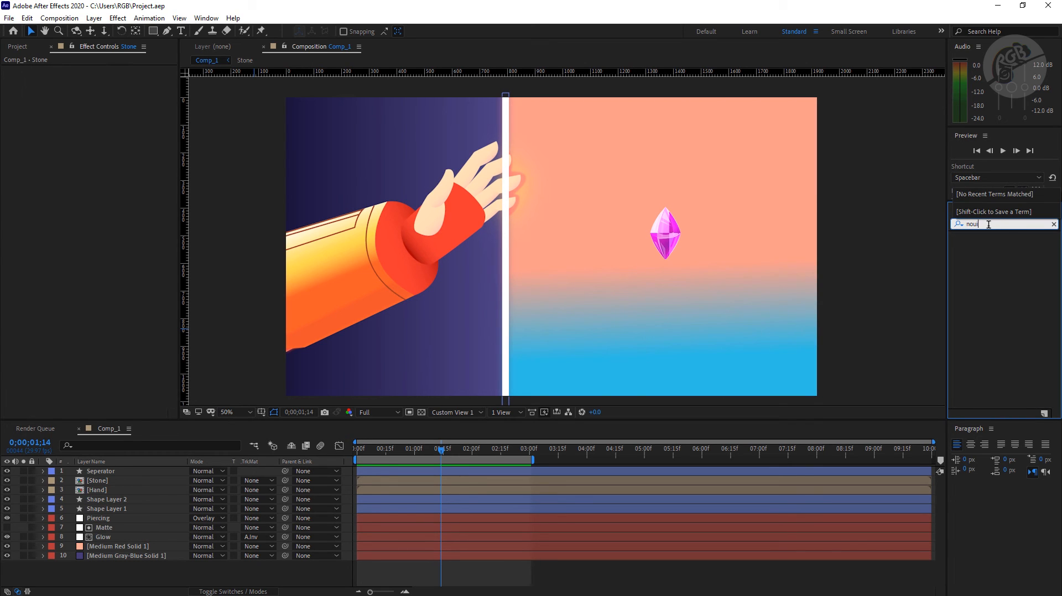
type("ise")
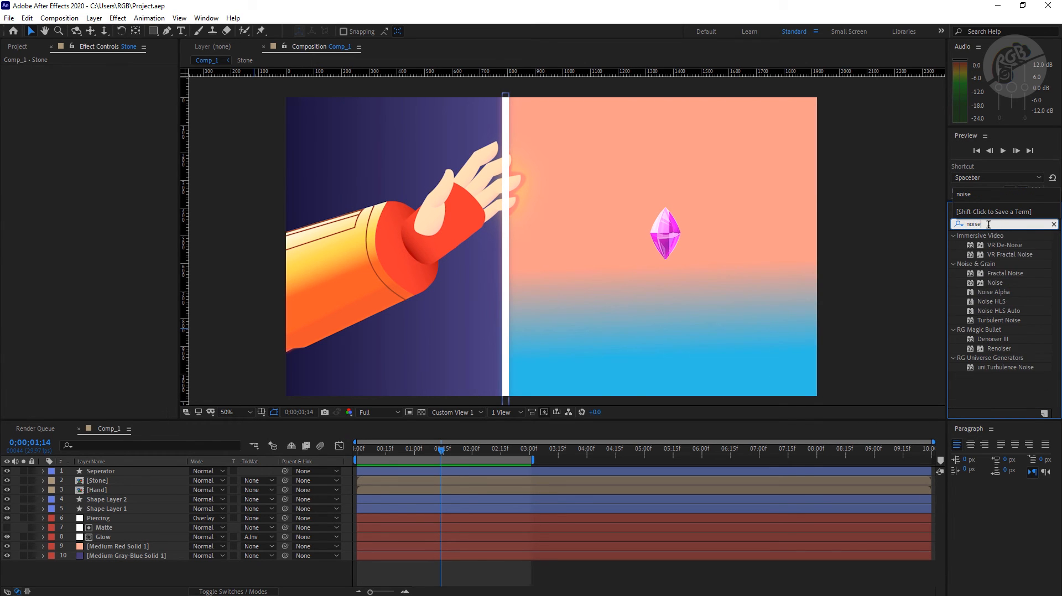
left_click(999, 284)
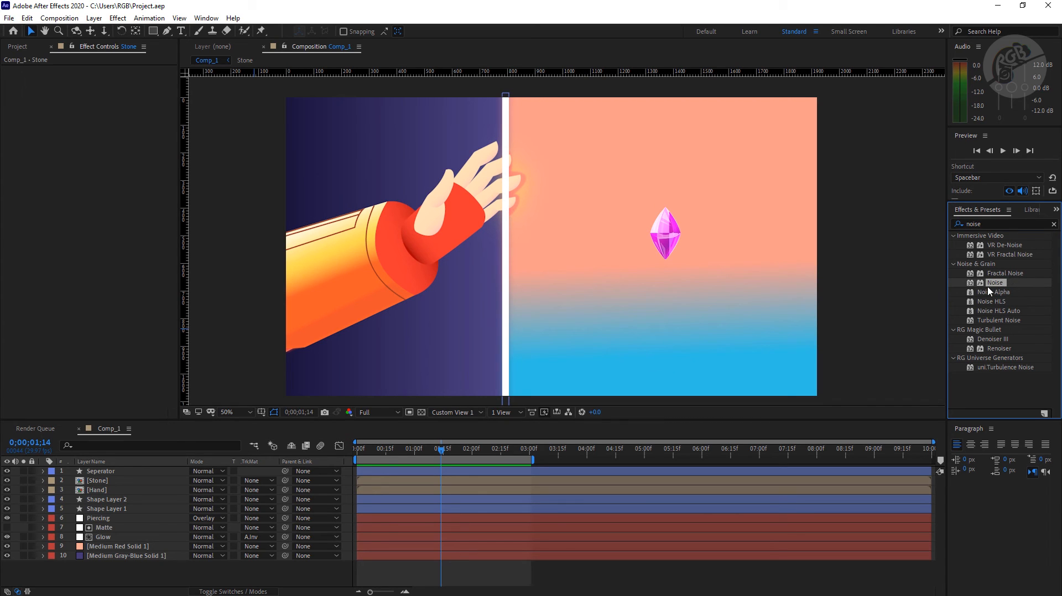
left_click_drag(995, 285, 100, 562)
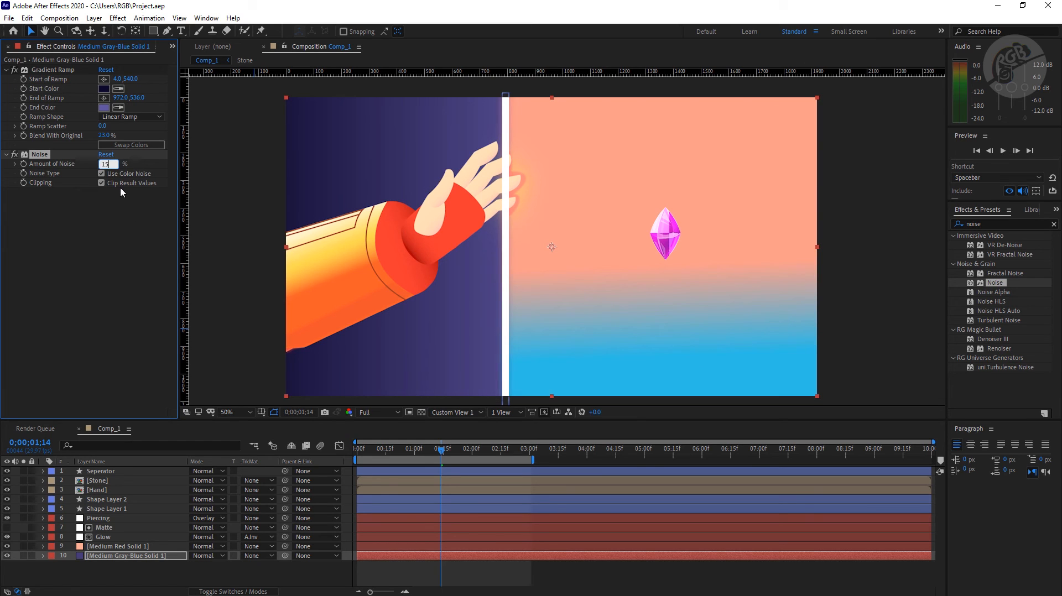
left_click(101, 173)
left_click_drag(232, 239, 228, 223)
Copy the Noise effect from Medium Gray-Blue Solid 1 to Medium Red Solid 1.
left_click(32, 155)
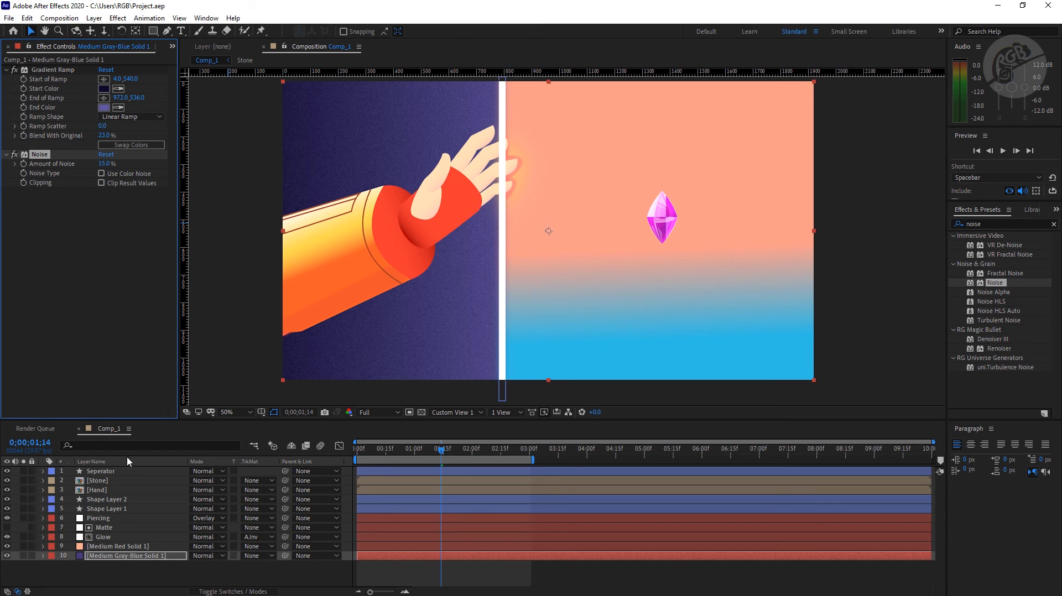
left_click(135, 548)
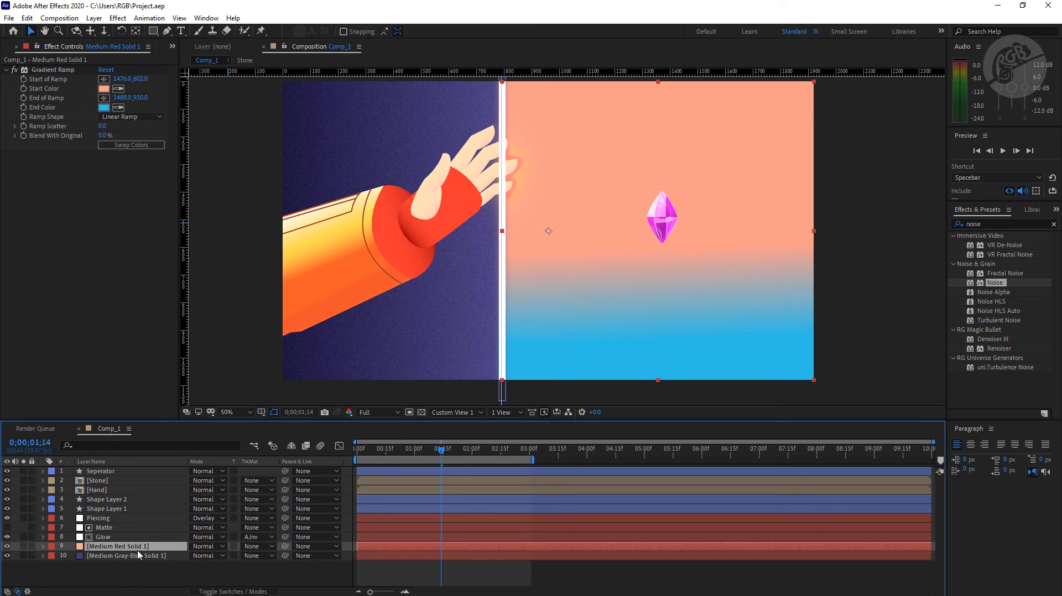
key("ctrl+v")
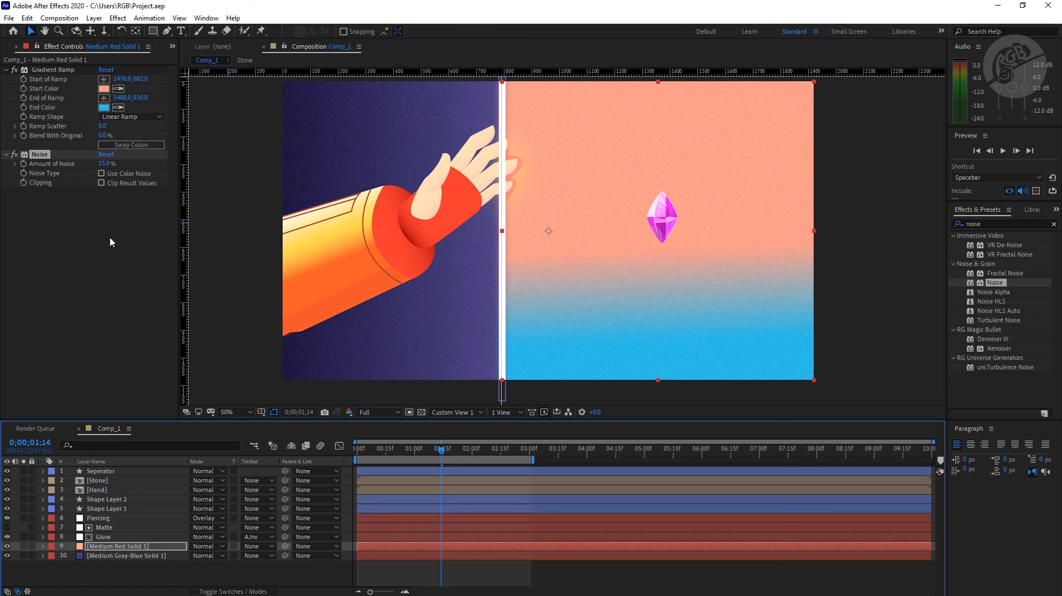
At 0;00;02;11, paste the Noise effect onto the Glow layer and set its amount to 49%.
left_click(103, 537)
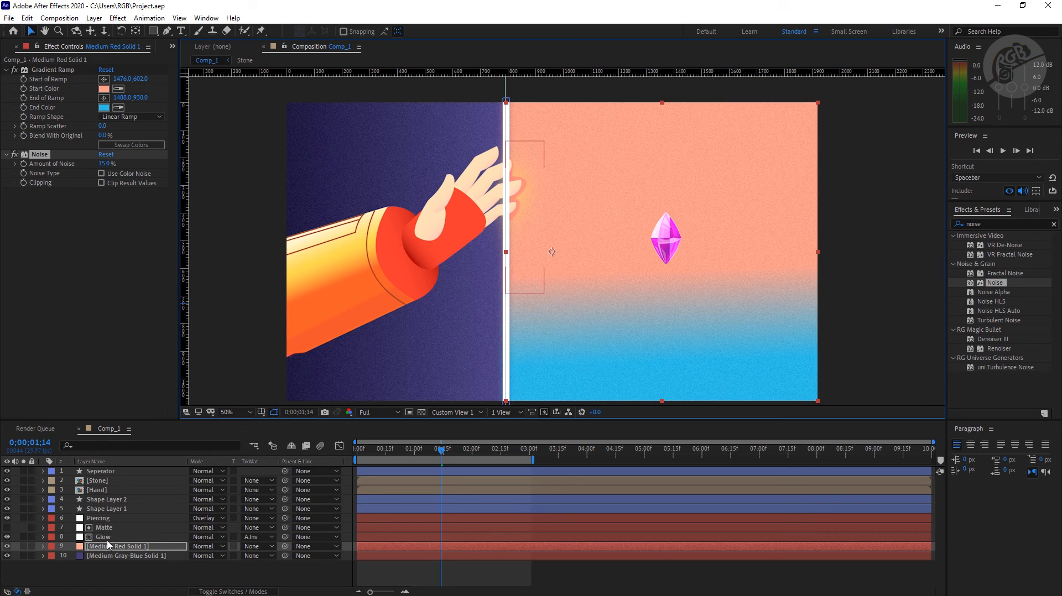
left_click_drag(442, 449, 493, 449)
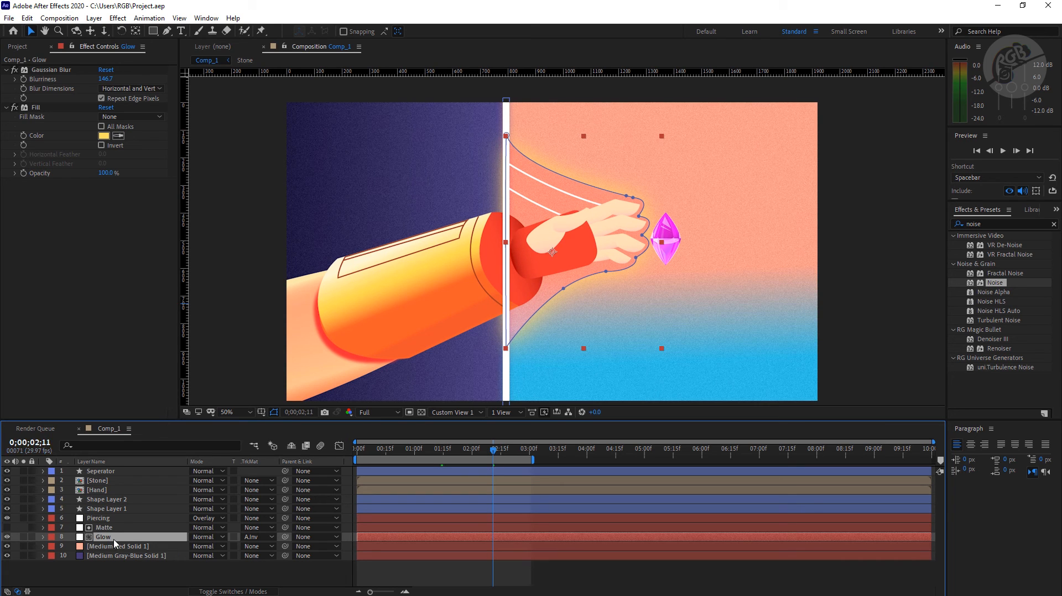
left_click_drag(116, 542, 116, 542)
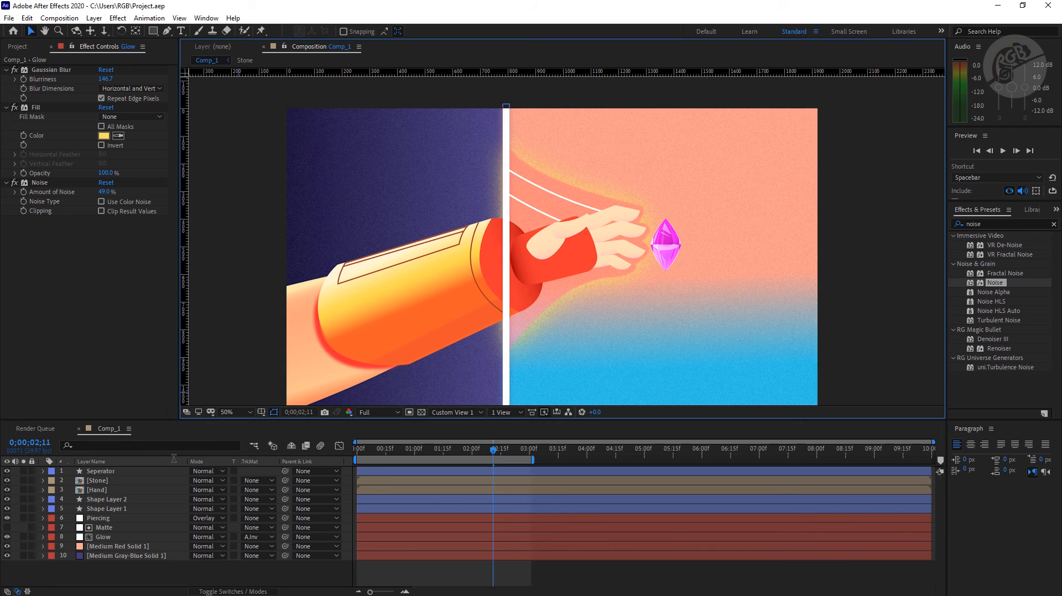
key("v")
Copy the Glow layer's Noise effect to the Piercing layer and set its amount to 30%.
left_click(38, 183)
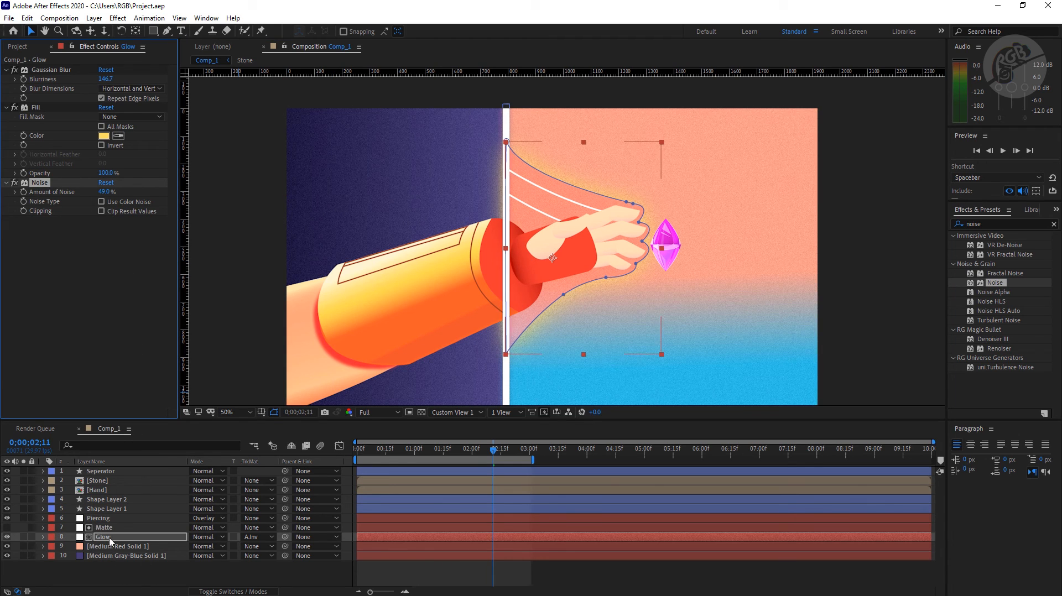
left_click(100, 519)
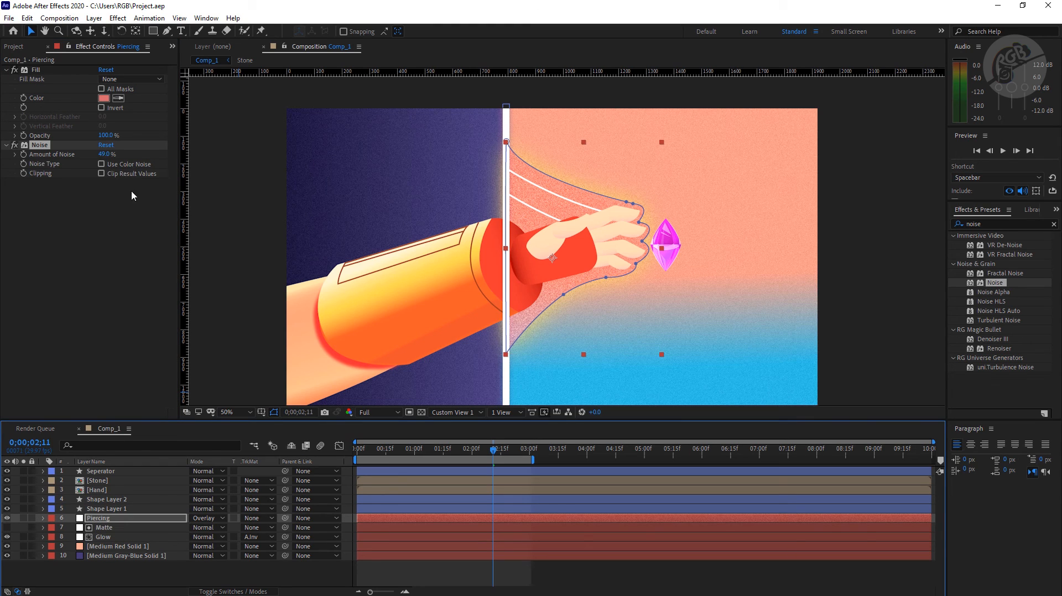
left_click(105, 154)
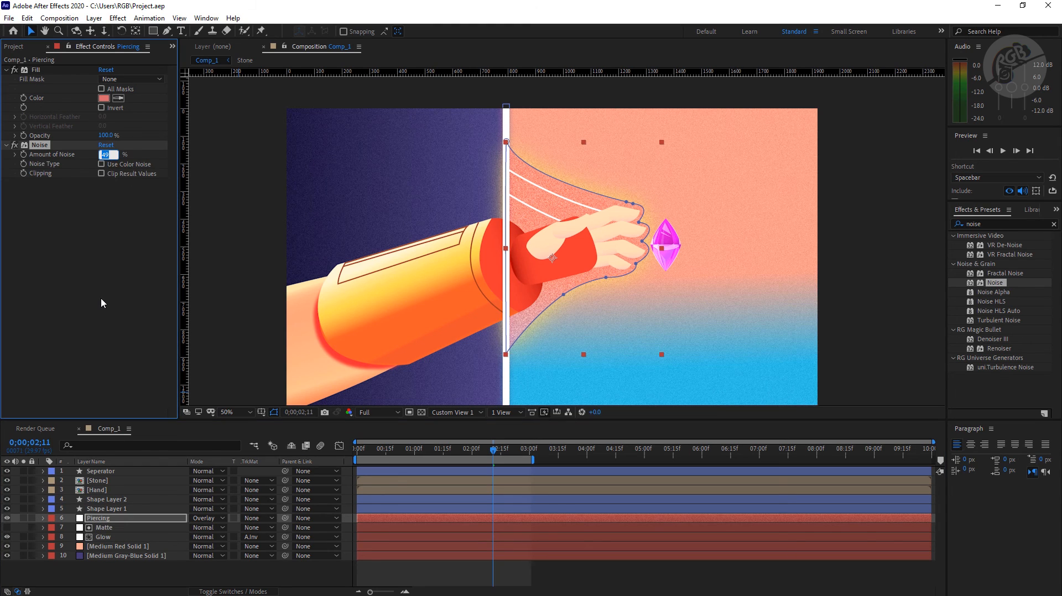
type("30")
key("Return")
Paste the Noise effect onto the Hand layer, set its amount to 15%, and inspect the grain on the sleeve.
left_click(111, 509)
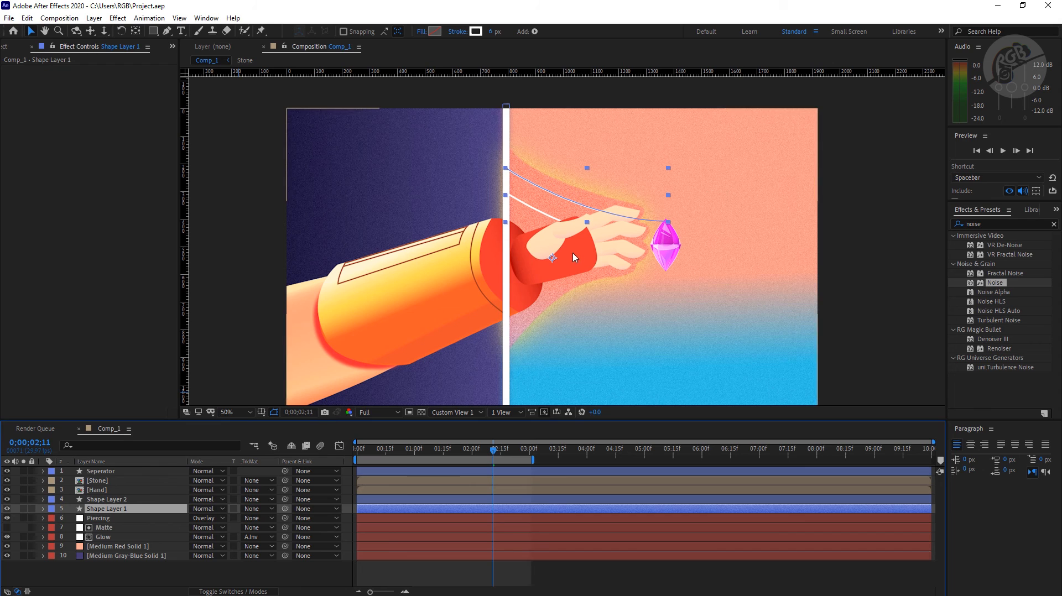
left_click(99, 490)
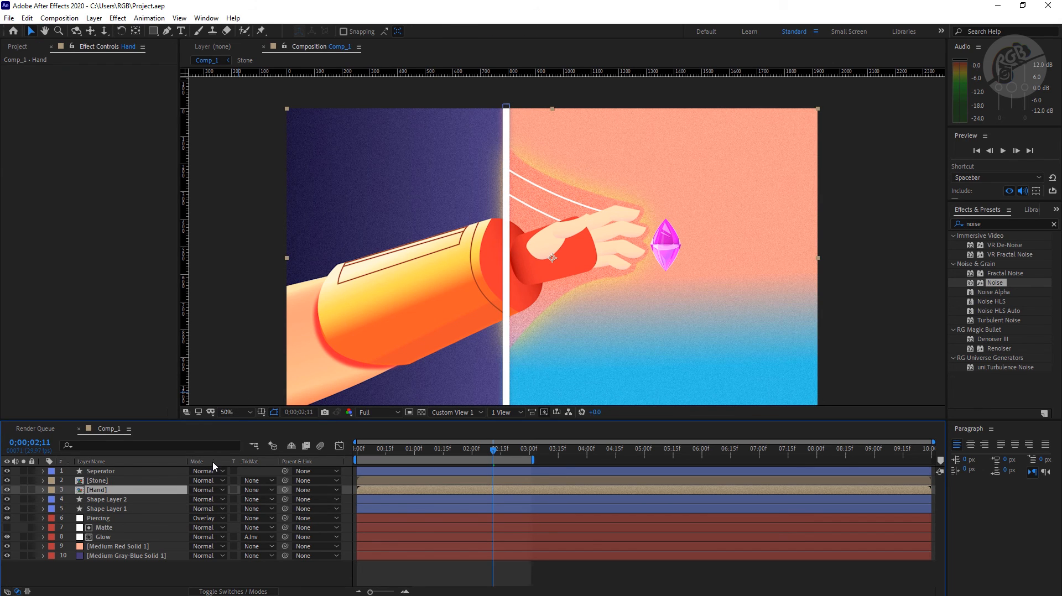
key("ctrl+v")
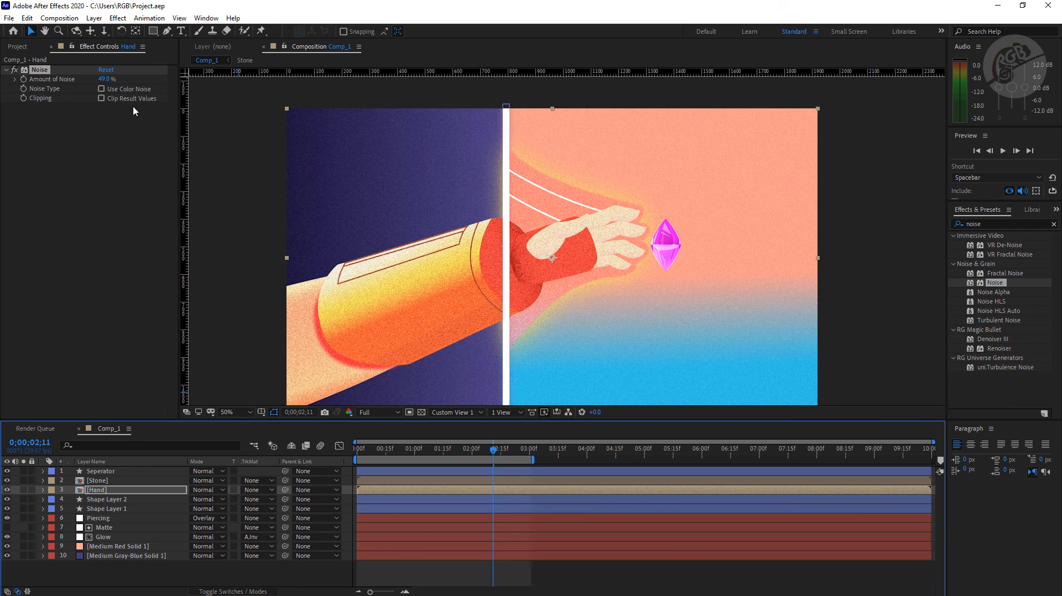
left_click(105, 79)
type("15")
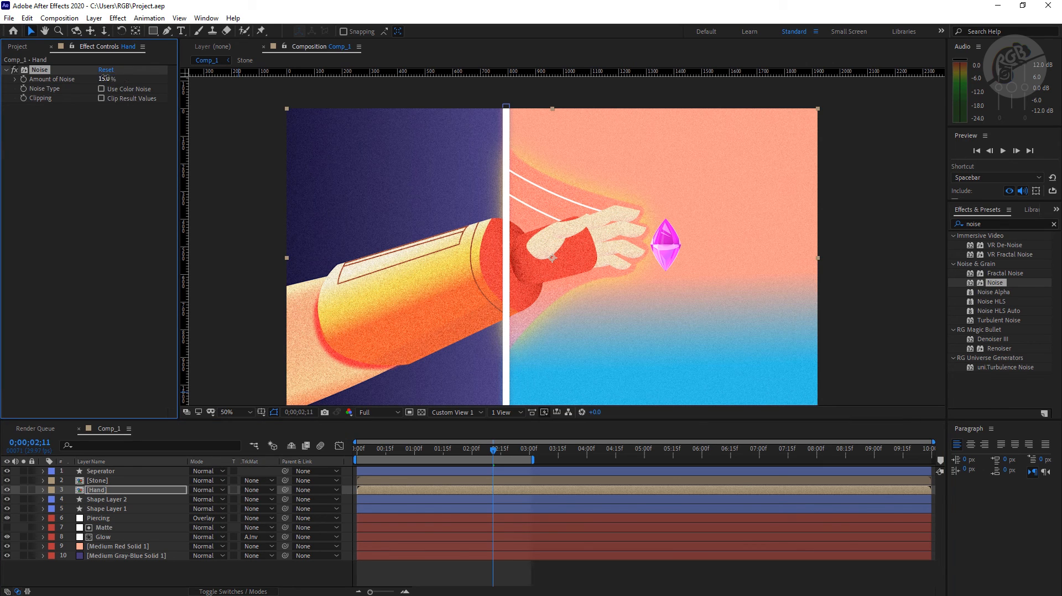
key("Return")
scroll(336, 288, "up", 2)
left_click_drag(478, 284, 574, 282)
left_click_drag(260, 315, 561, 296)
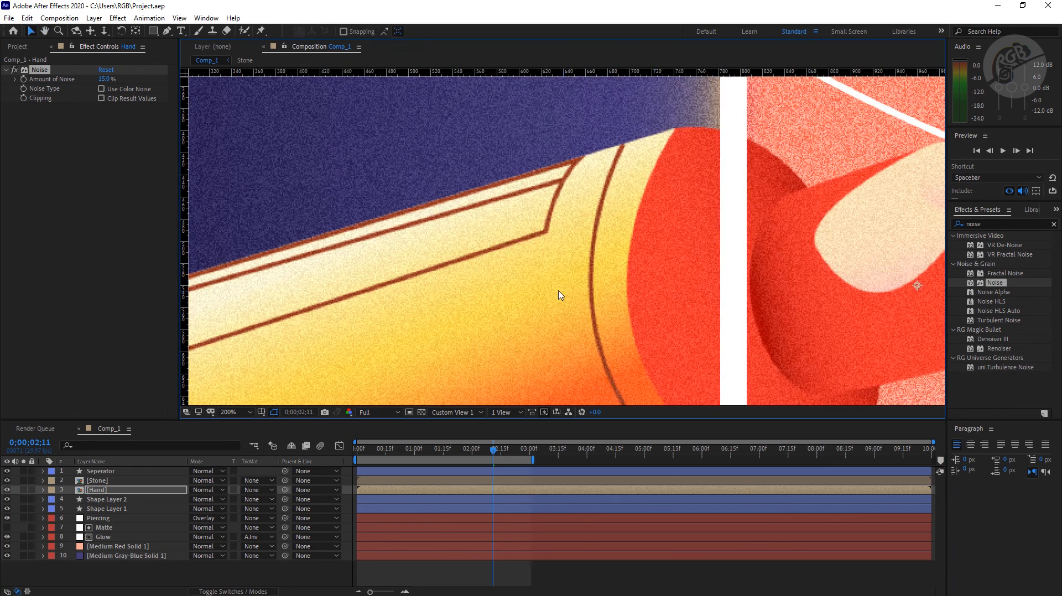
scroll(576, 293, "down", 1)
scroll(672, 276, "down", 2)
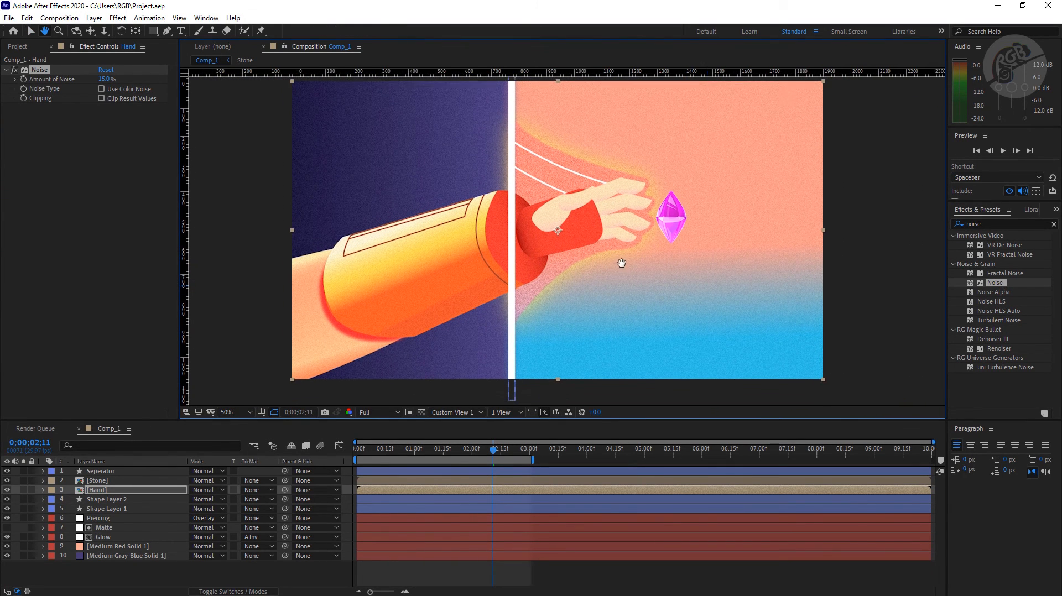
Paste the Noise effect onto the Stone layer and set its amount to 15%.
left_click(97, 481)
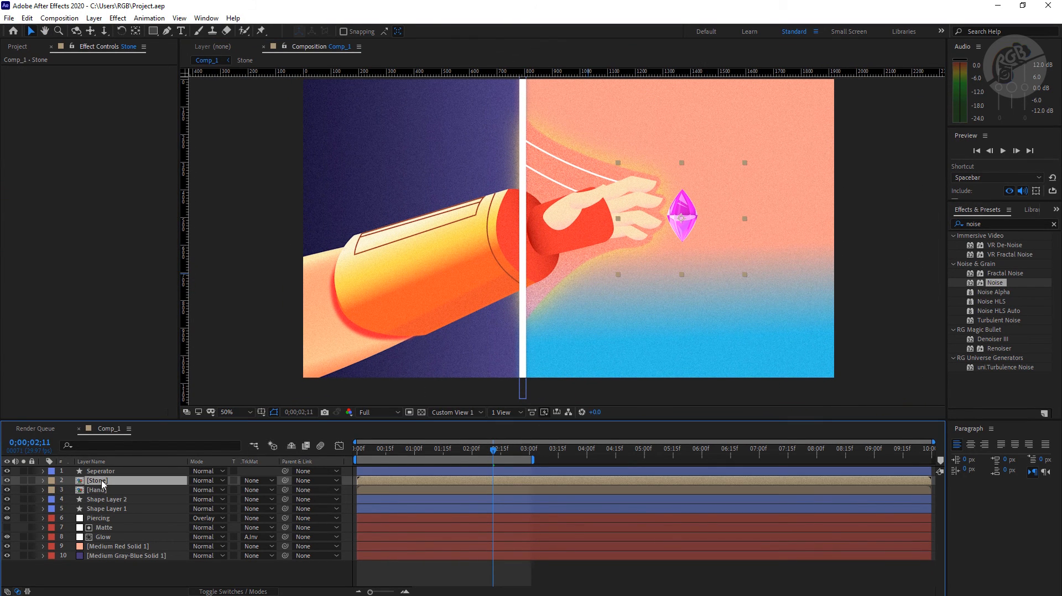
left_click_drag(145, 481, 145, 481)
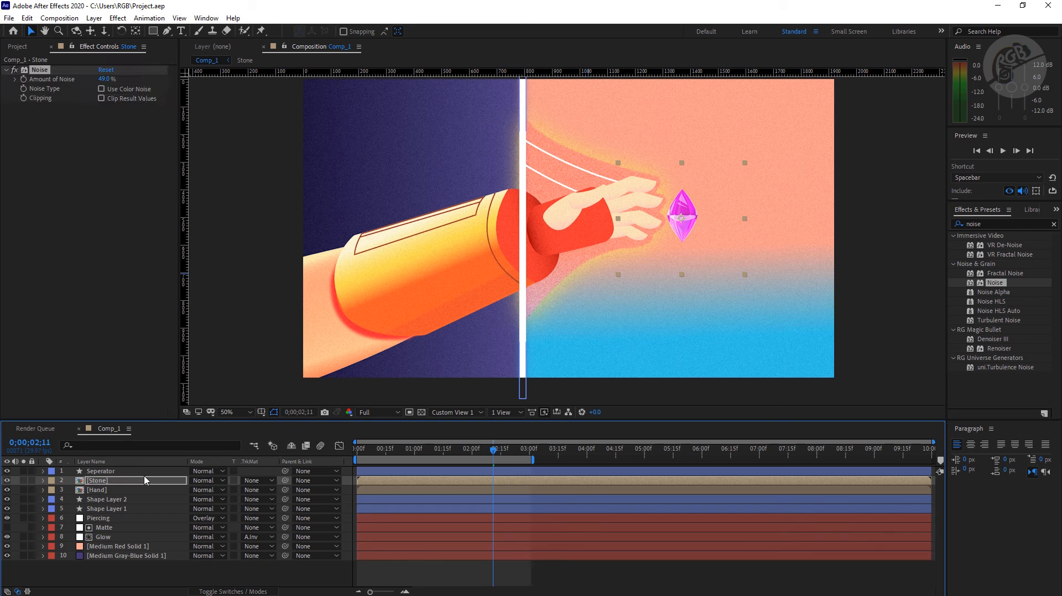
left_click(105, 80)
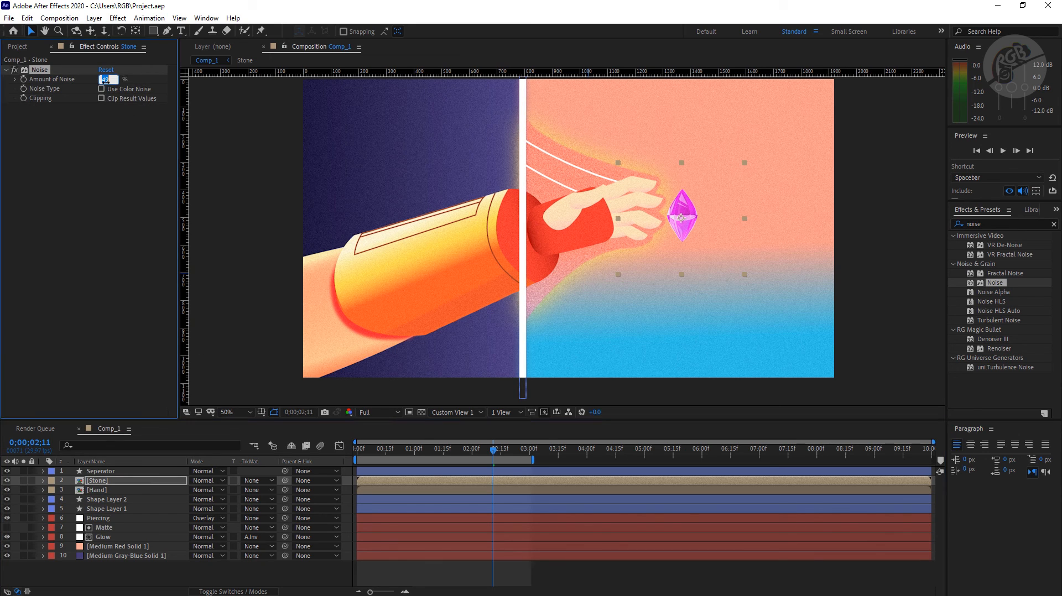
key("Return")
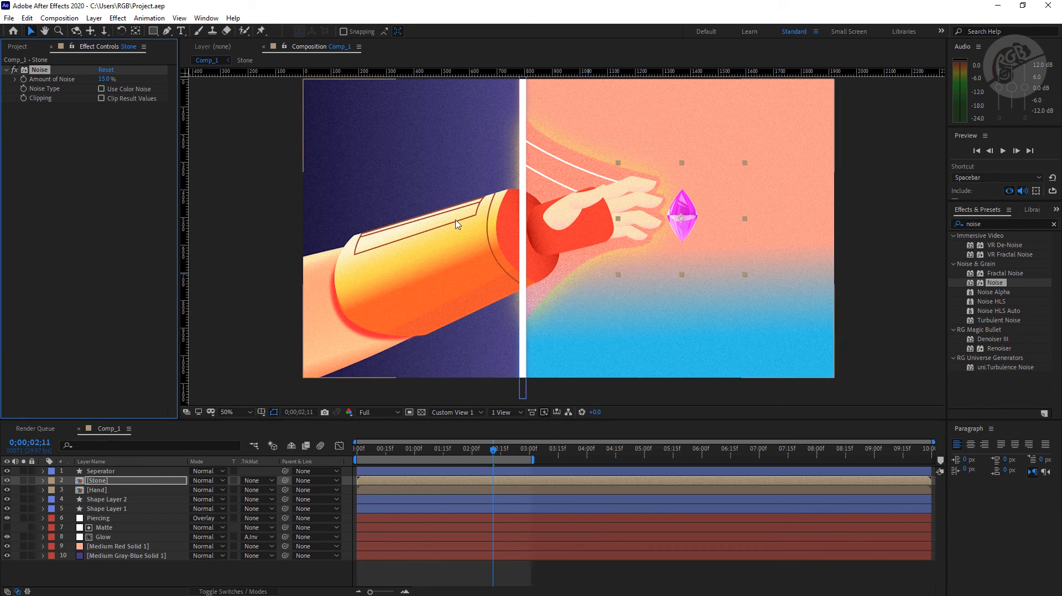
Add the Stylize Glow effect to the Stone layer with threshold 73.7%, radius 219 and intensity 0.8.
left_click(994, 220)
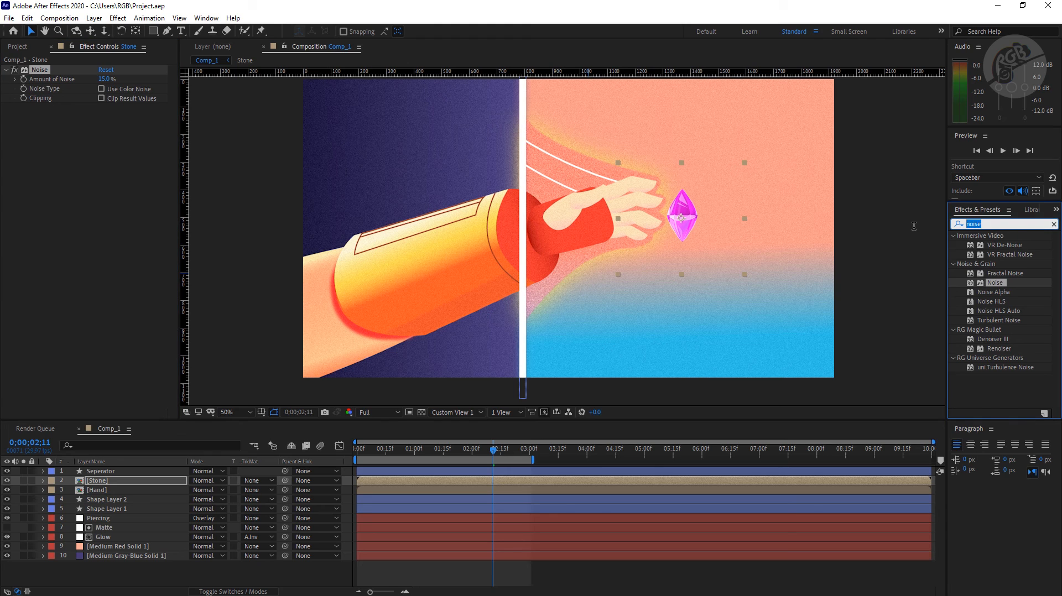
type("glow")
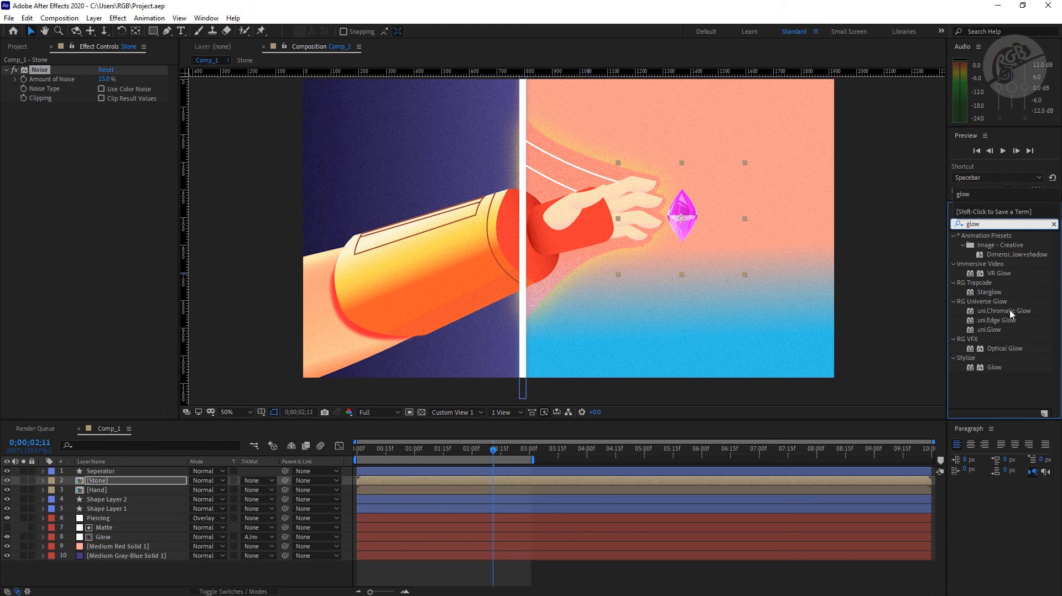
left_click_drag(994, 368, 140, 483)
left_click_drag(104, 135, 136, 135)
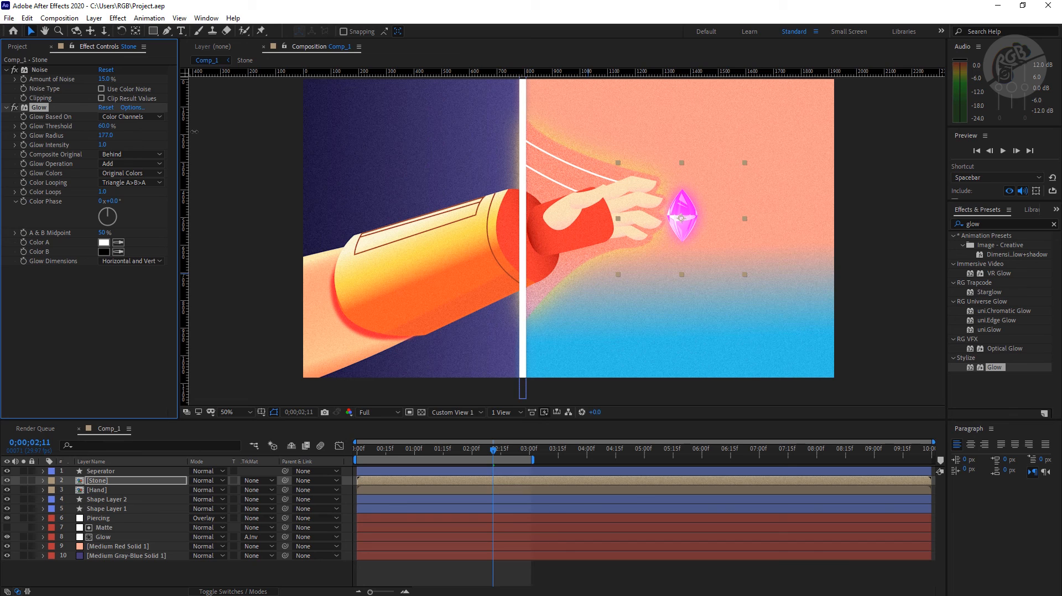
left_click_drag(205, 131, 216, 132)
left_click_drag(104, 126, 123, 130)
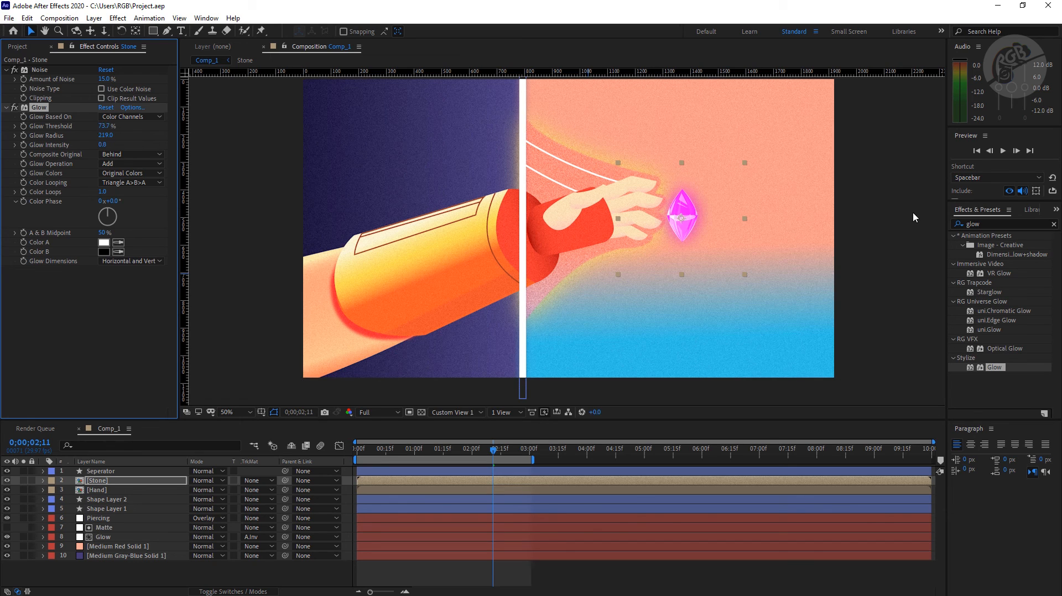
Insert Hue/Saturation before the Stone's Glow with Master Hue 271°, and retune the Glow to threshold 72.9%, radius 209 and intensity 1.5.
left_click(1013, 226)
left_click(998, 221)
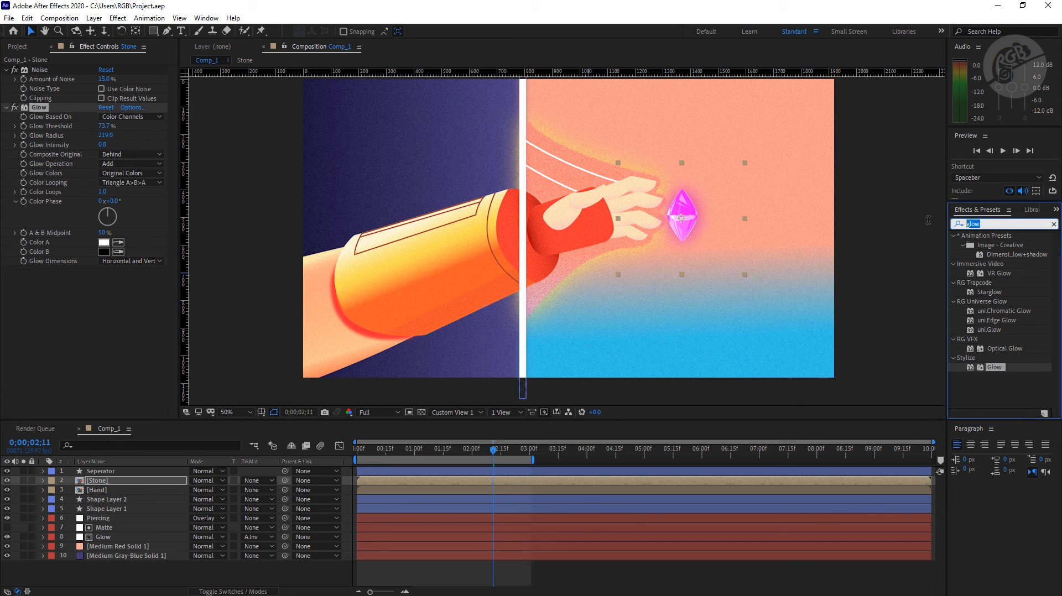
type("hue")
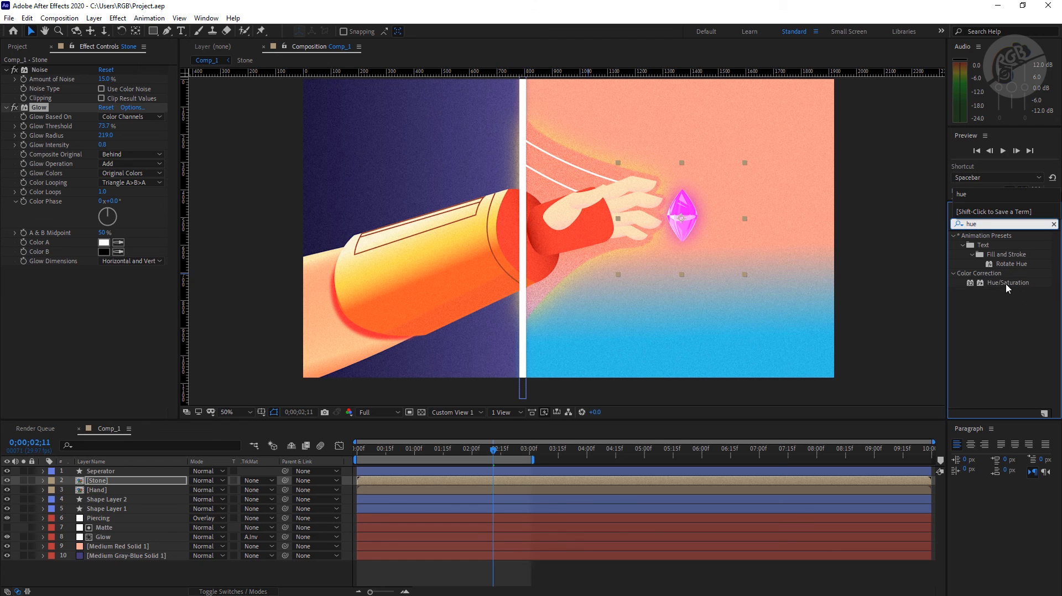
left_click_drag(1007, 286, 57, 106)
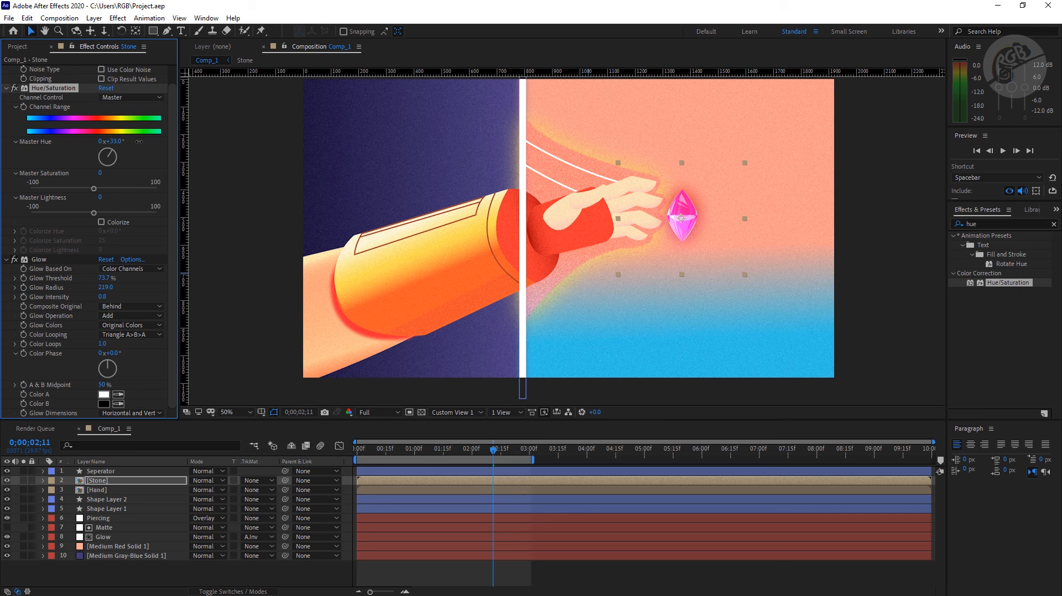
left_click_drag(149, 141, 271, 144)
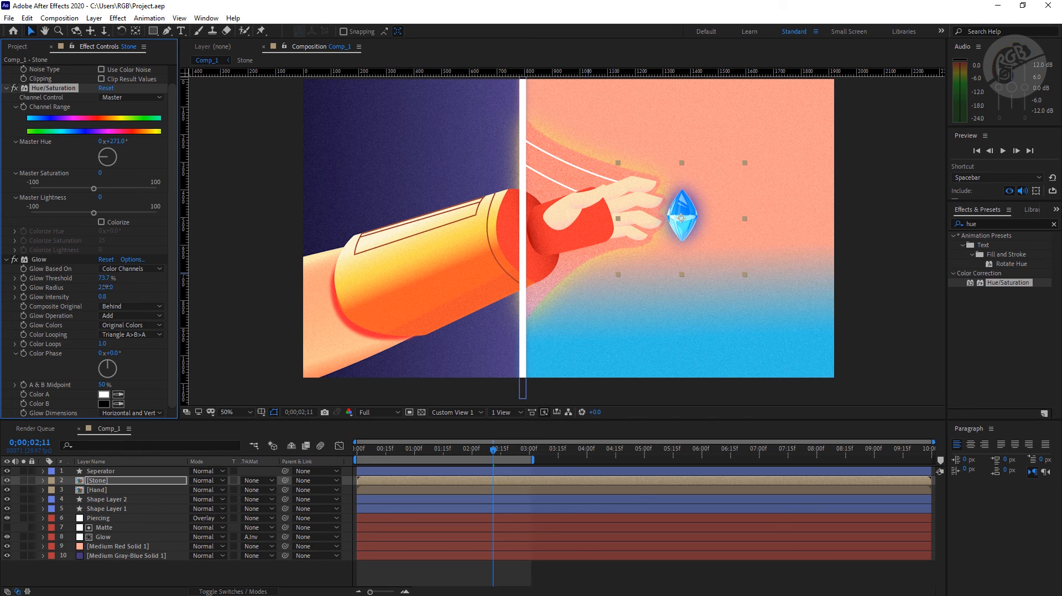
mouse_move(106, 288)
left_mouse_down()
mouse_move(117, 288)
mouse_move(76, 300)
mouse_move(137, 294)
mouse_move(105, 279)
left_mouse_up()
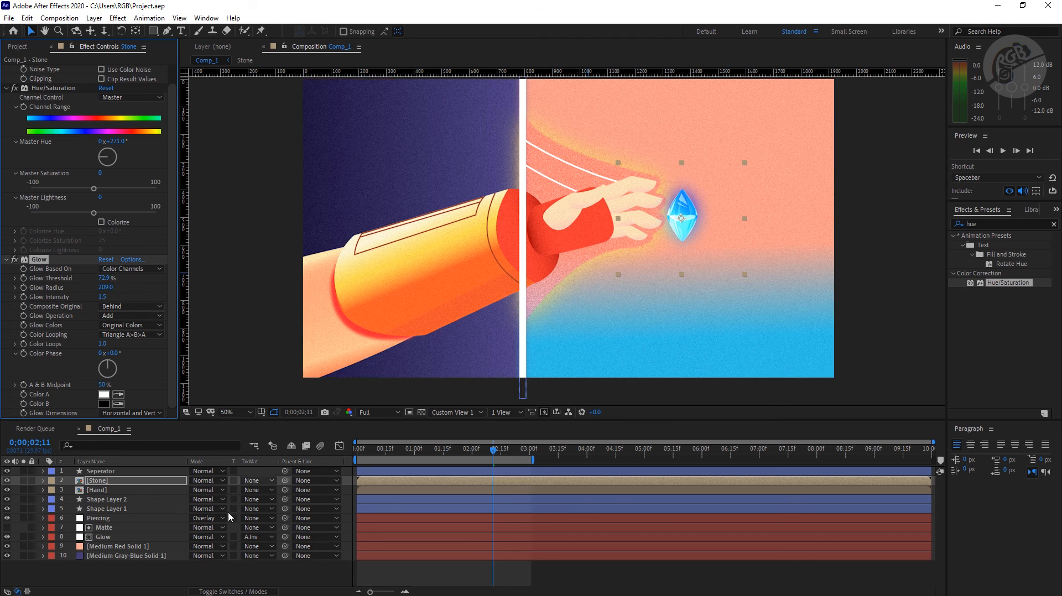
At 0;00;01;17, apply the Gaussian Blur effect to the Seperator layer.
left_click(447, 449)
left_click_drag(605, 361, 595, 395)
left_click(989, 224)
type("gau")
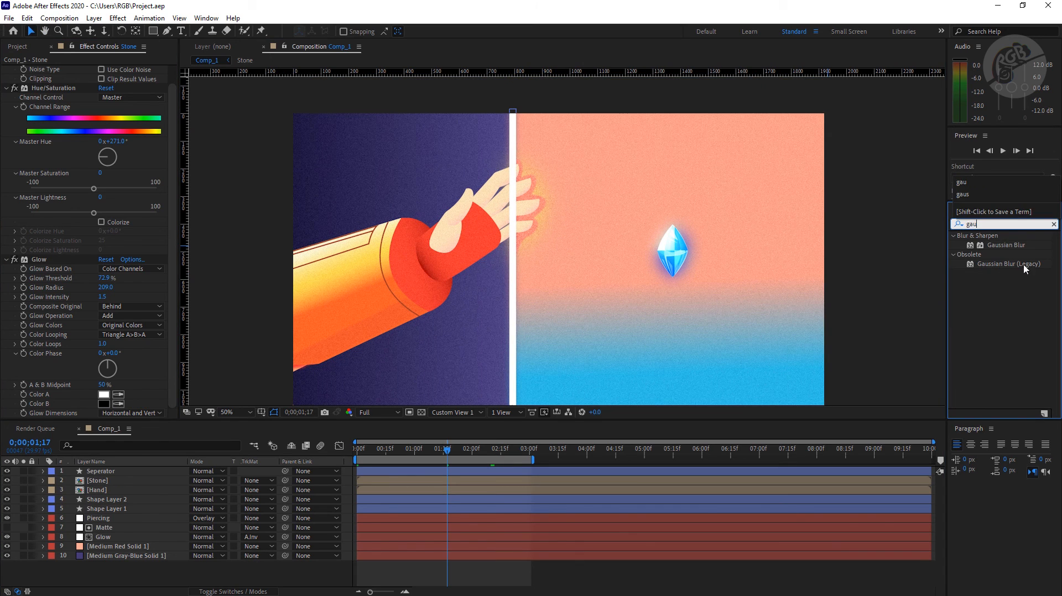
left_click_drag(1005, 245, 11, 475)
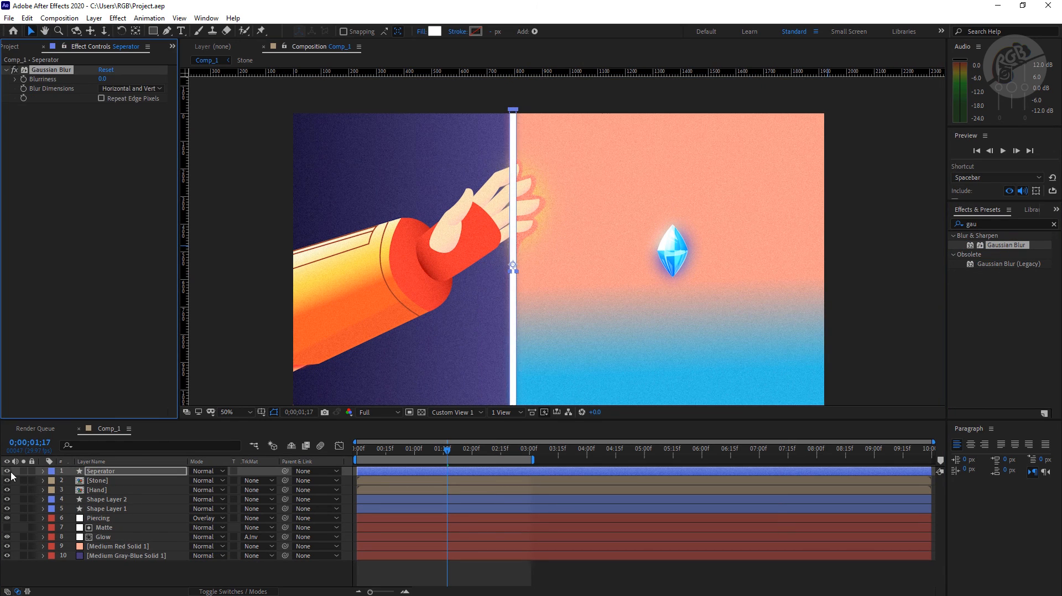
Set the Seperator layer's Gaussian Blur to horizontal only with a blurriness of 30.
left_click(124, 89)
left_click(121, 113)
left_click(102, 79)
type("15")
key("Return")
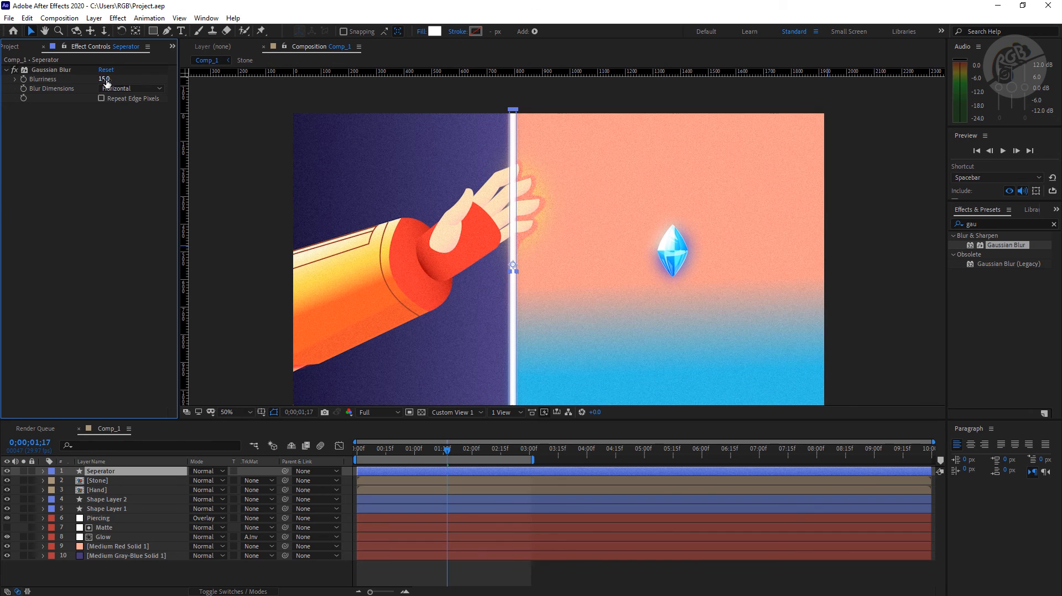
left_click_drag(104, 79, 113, 79)
left_click(704, 592)
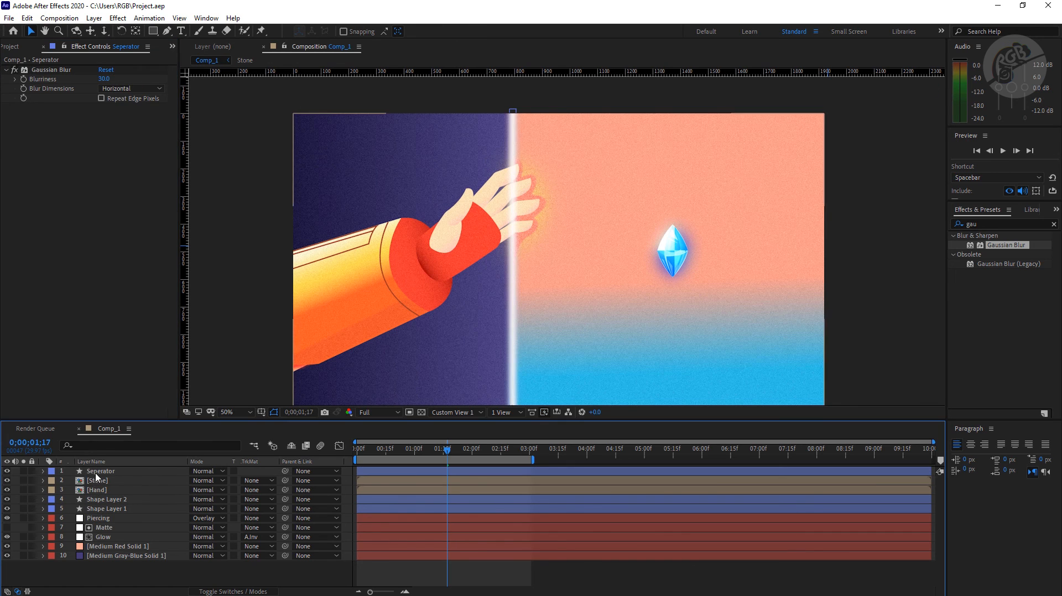
Duplicate the Seperator layer and set the blurriness of the lower one to 60.
left_click(121, 472)
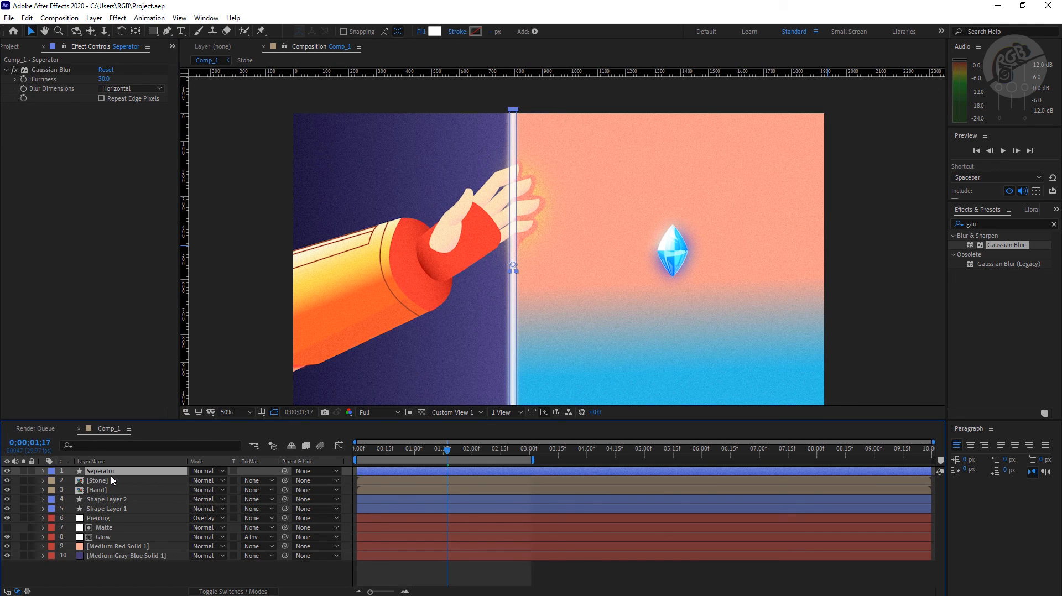
key("ctrl+d")
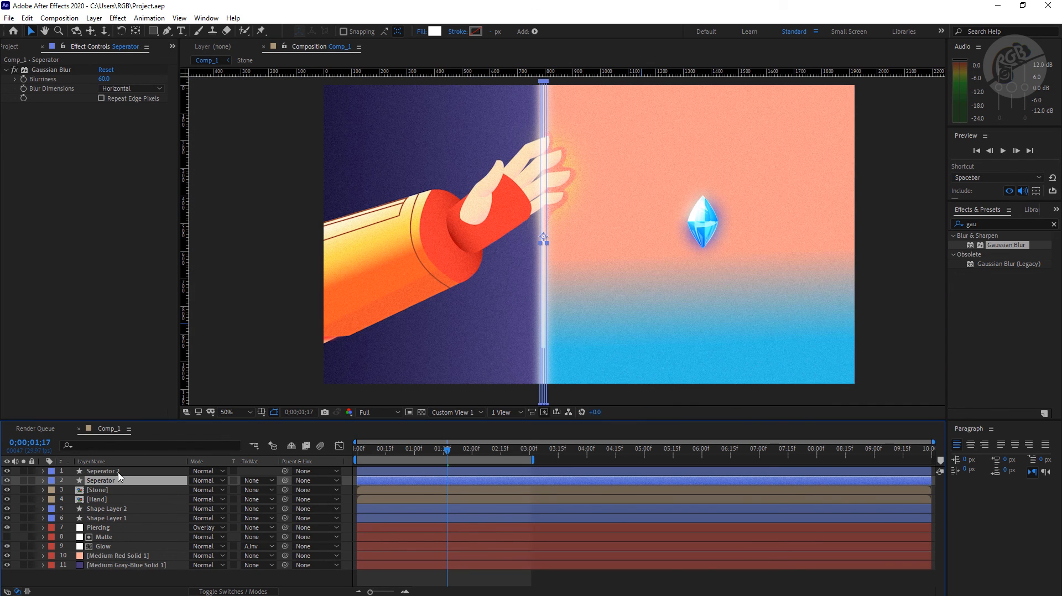
left_click(634, 580)
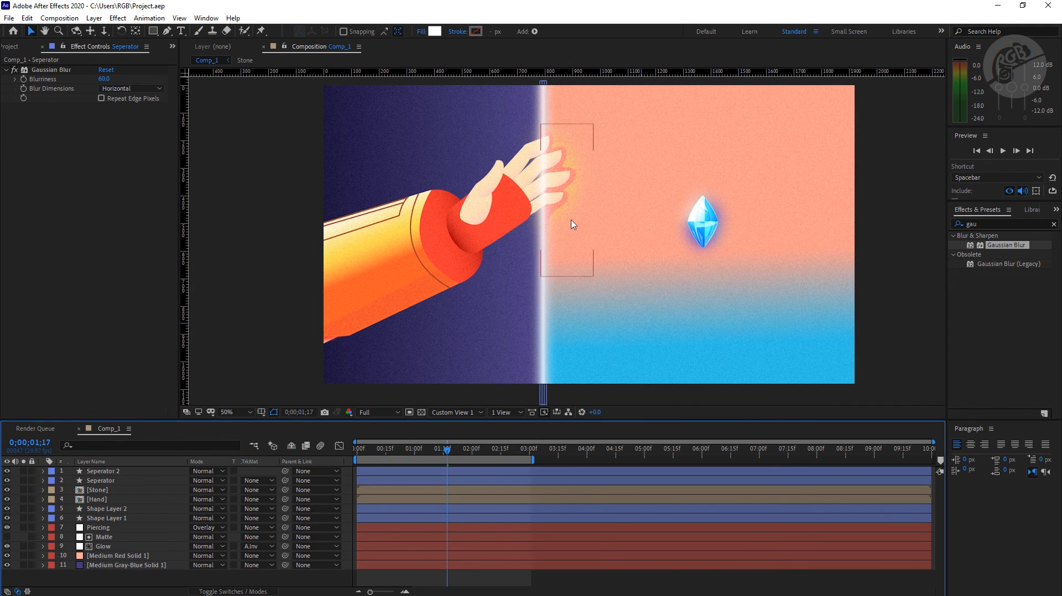
Duplicate the Hand layer with the current time at 0;00;02;17.
mouse_move(721, 291)
left_mouse_down()
mouse_move(696, 297)
mouse_move(711, 282)
left_mouse_up()
left_click_drag(446, 450, 505, 450)
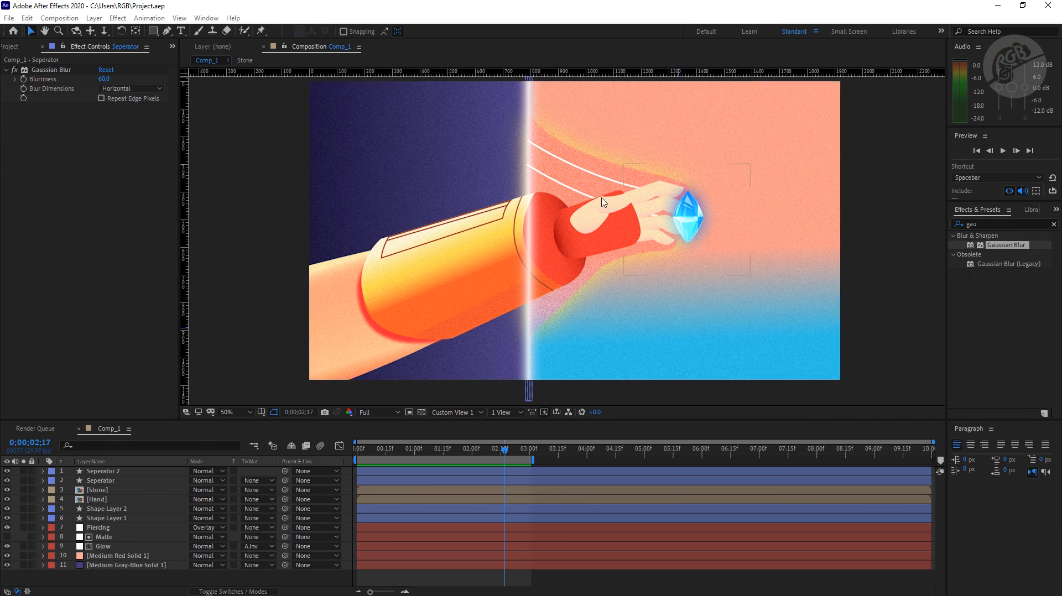
left_click(97, 500)
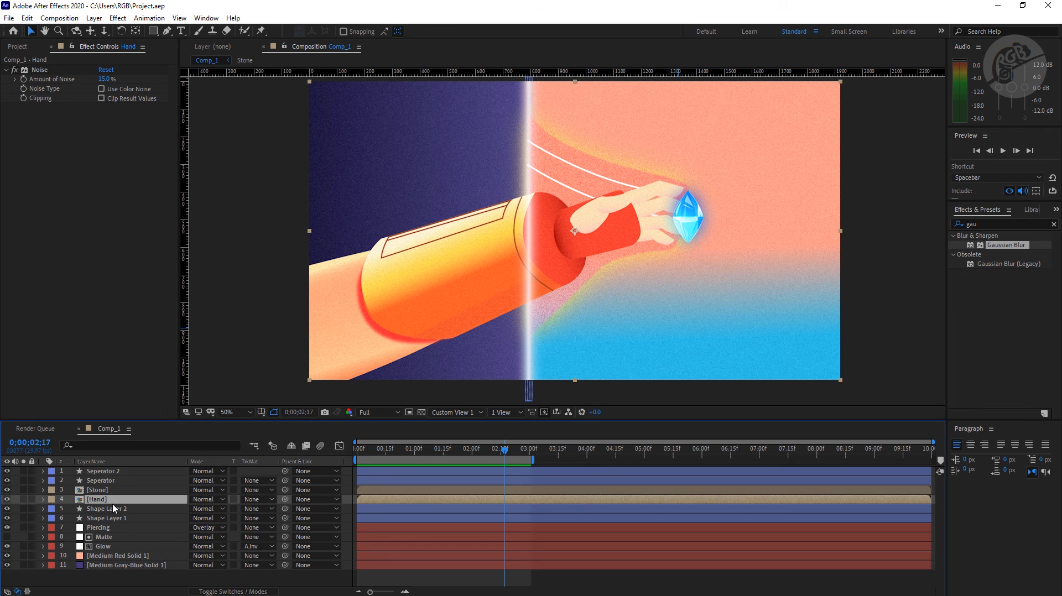
key("ctrl+d")
Apply Hue/Saturation to the upper Hand layer and set its Master Hue to 225°.
left_click(985, 224)
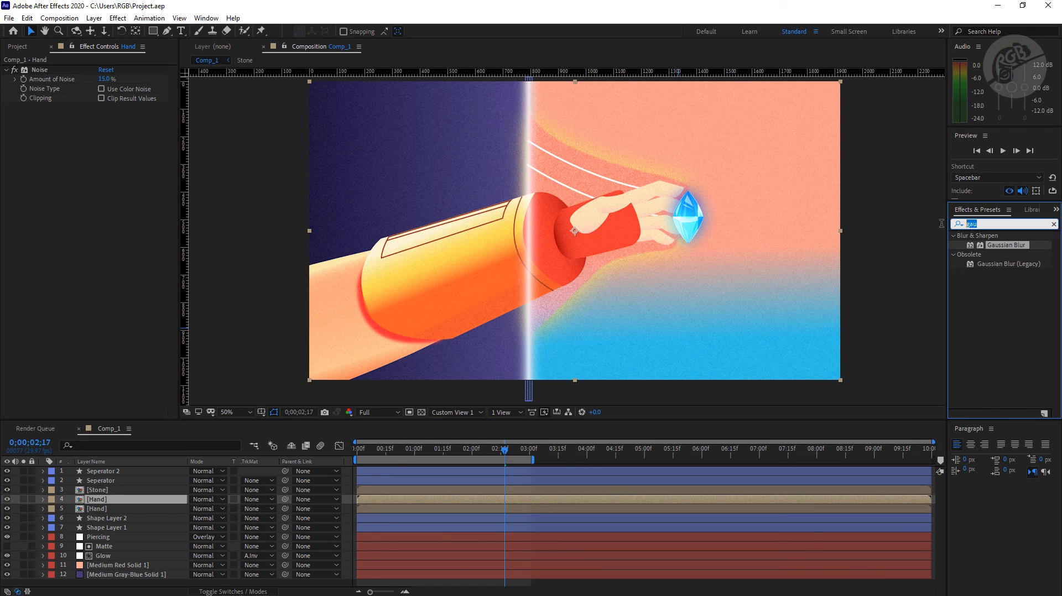
type("hue")
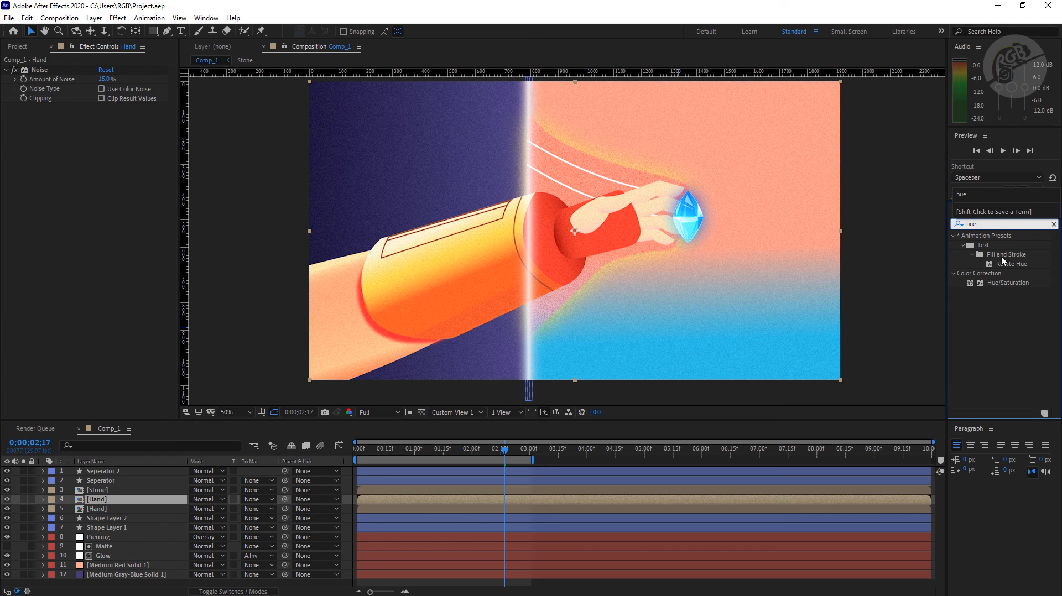
left_click_drag(1007, 283, 102, 501)
left_click_drag(108, 160, 235, 156)
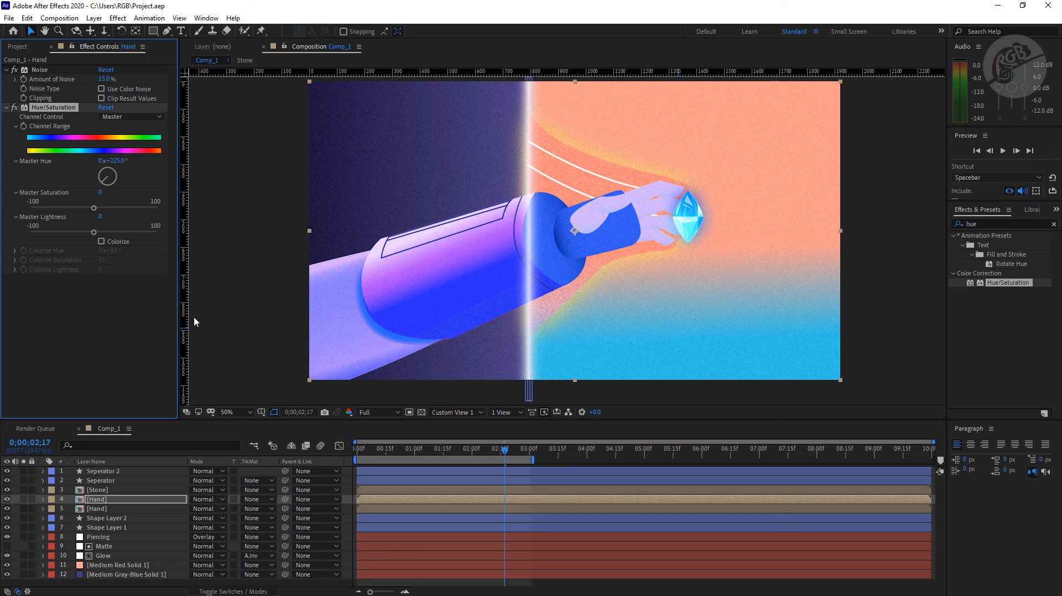
Draw a rectangular mask on the upper Hand layer from the separator line past the composition's right edge, covering the peach side.
left_click(102, 501)
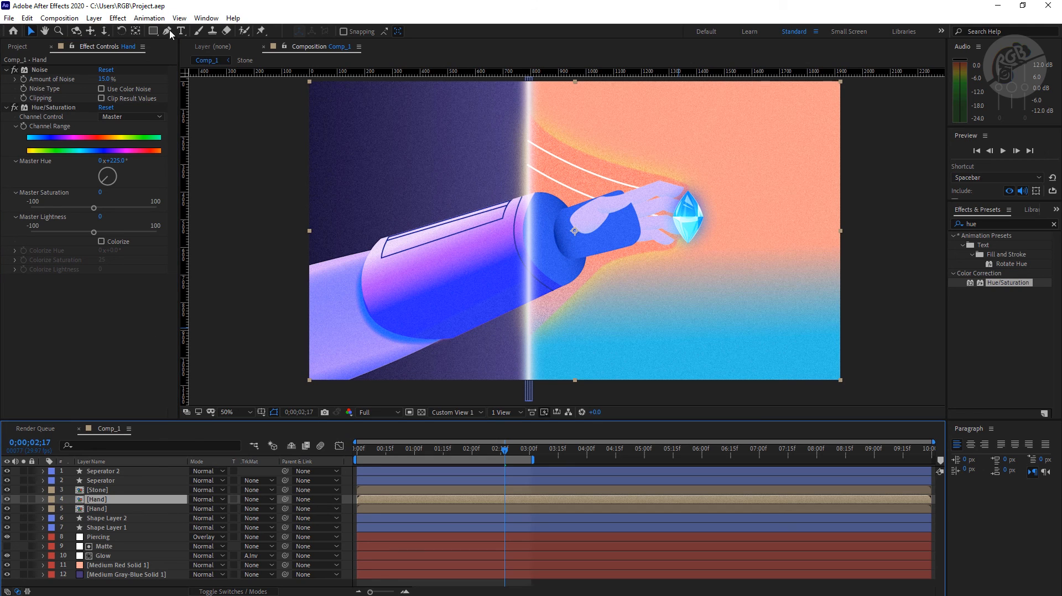
left_click(153, 31)
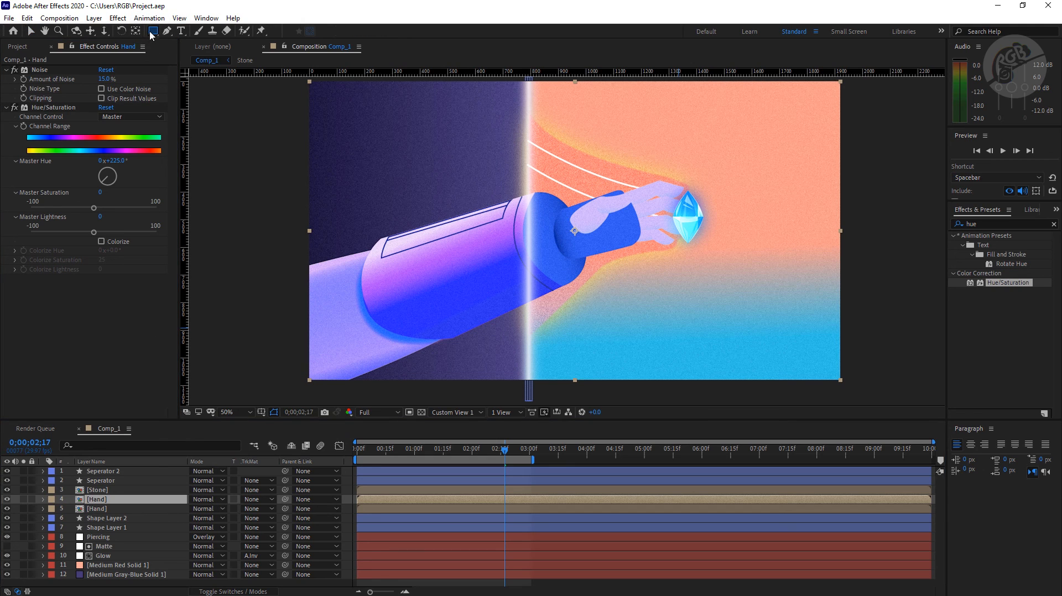
scroll(554, 133, "down", 2)
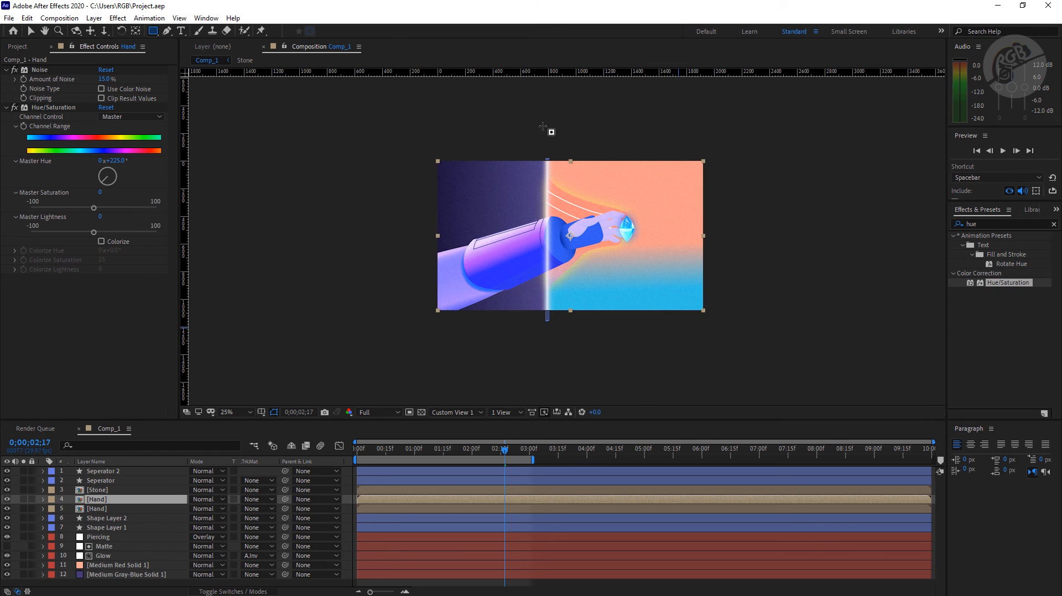
scroll(570, 182, "up", 2)
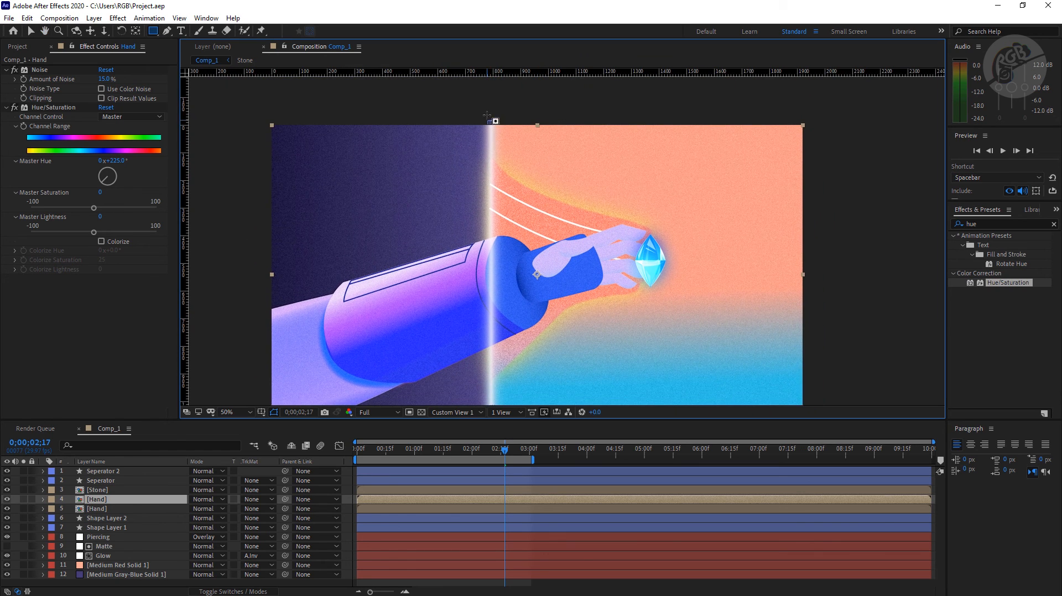
left_click_drag(493, 117, 490, 114)
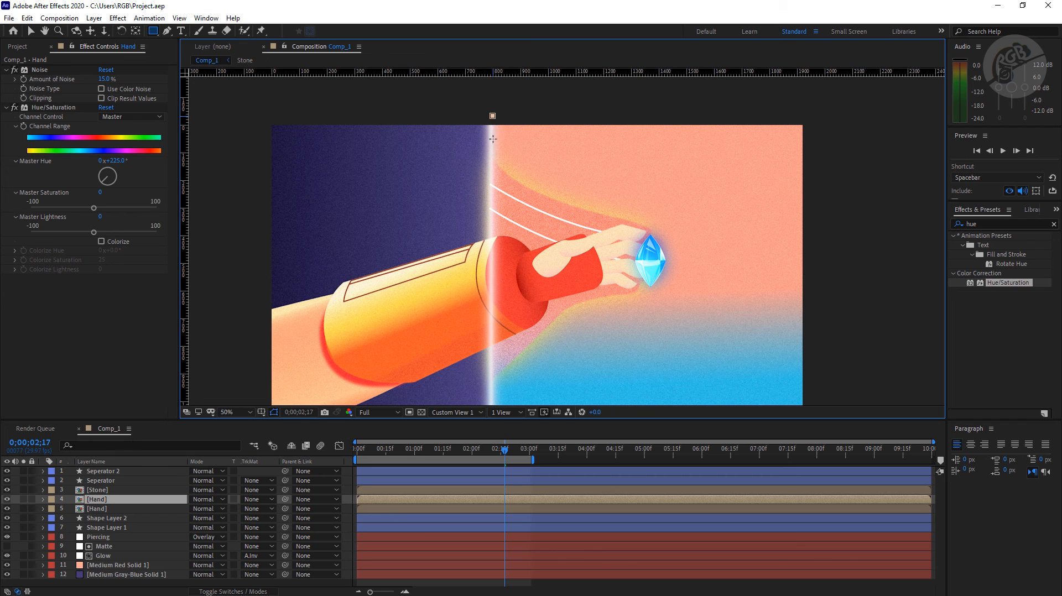
left_click_drag(488, 274, 844, 348)
left_click(106, 501)
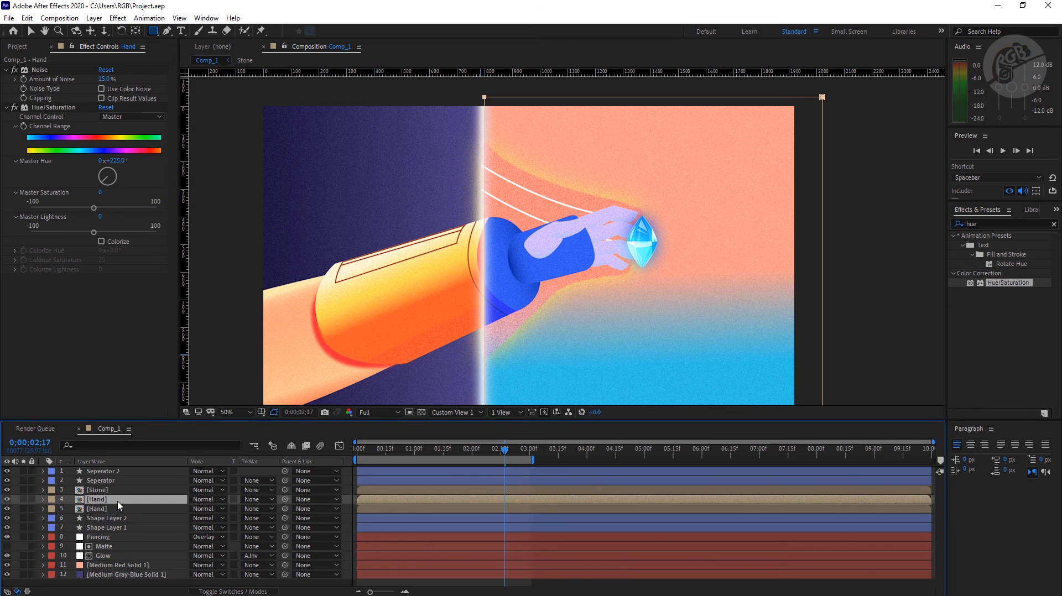
Check the masked blue hand with the lower Hand layer hidden, show that layer again, and hide the upper Hand layer.
left_click(111, 509)
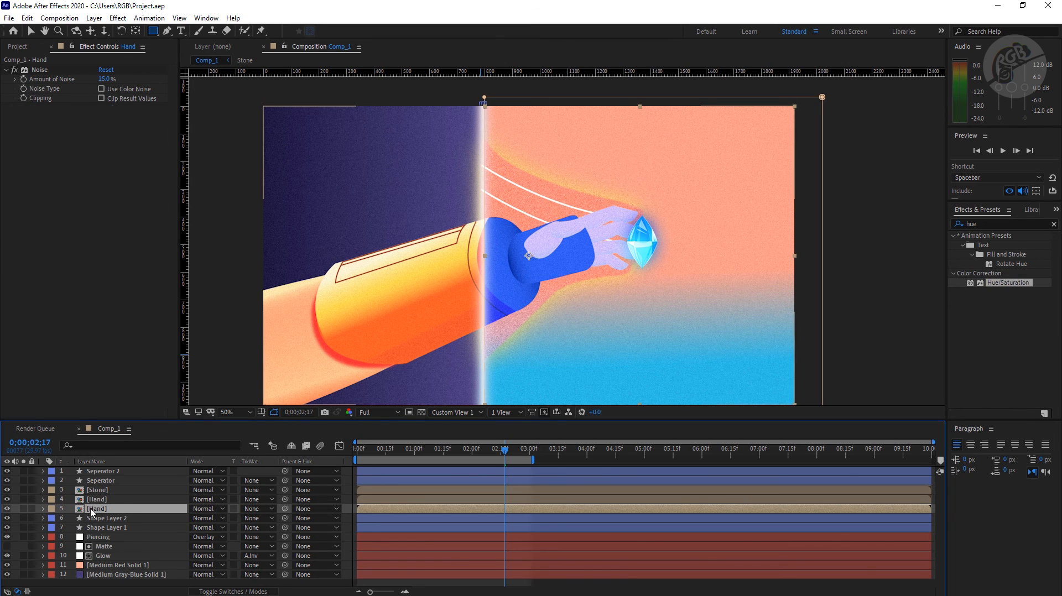
left_click(8, 509)
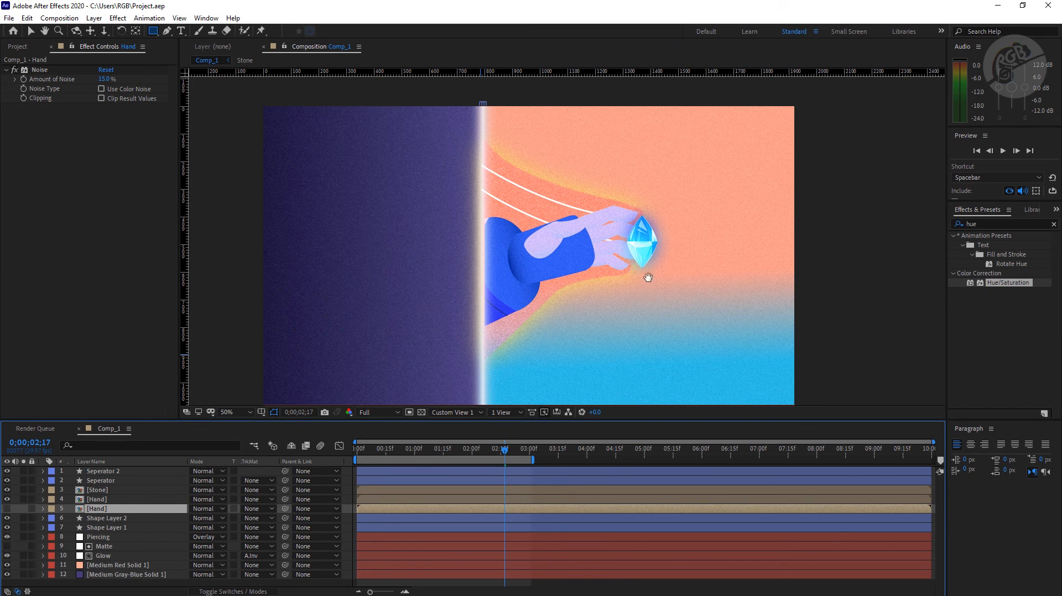
mouse_move(641, 300)
left_mouse_down()
mouse_move(671, 275)
mouse_move(658, 296)
left_mouse_up()
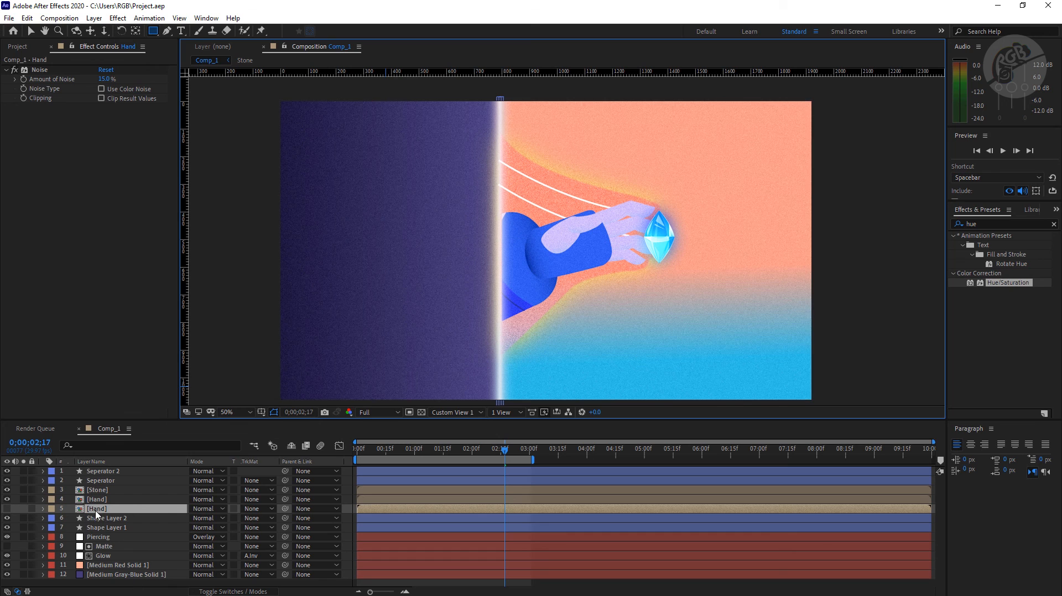
left_click(7, 510)
left_click(7, 500)
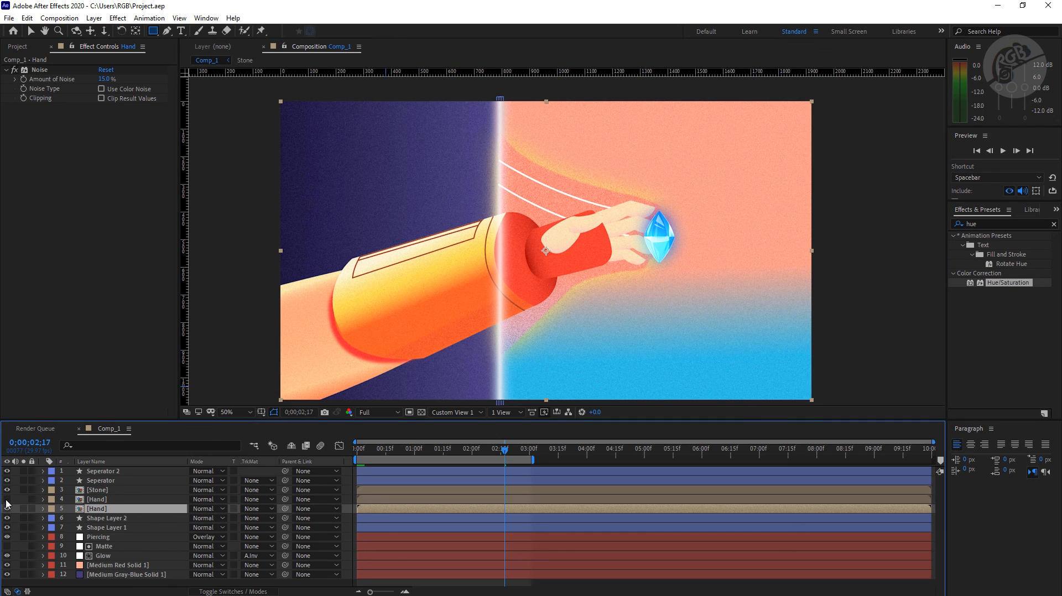
Copy Mask 1 from the upper Hand layer and paste it onto the lower Hand layer.
left_click(99, 500)
left_click_drag(576, 314, 582, 277)
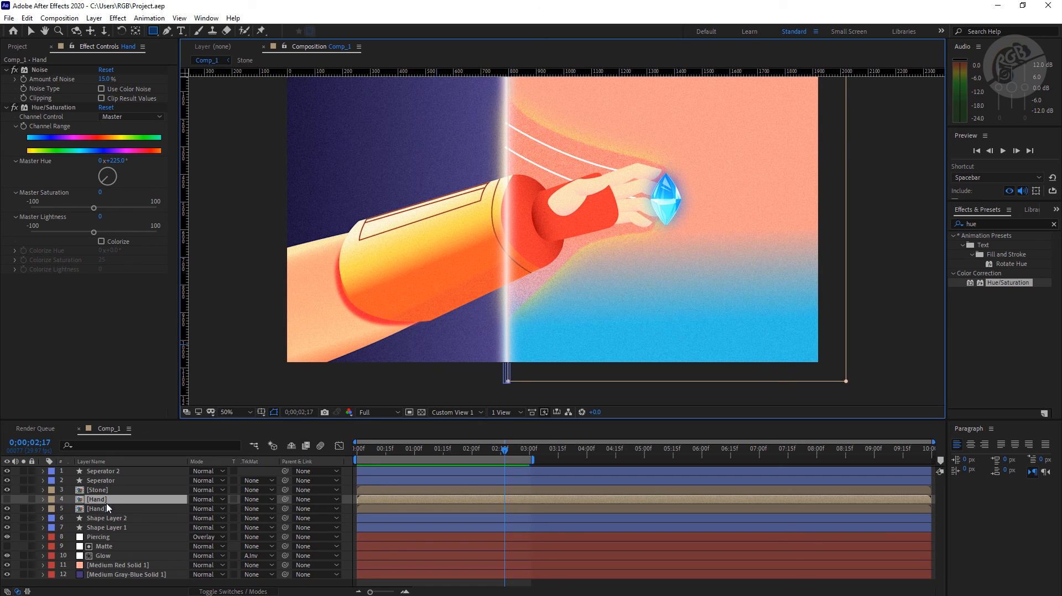
key("m")
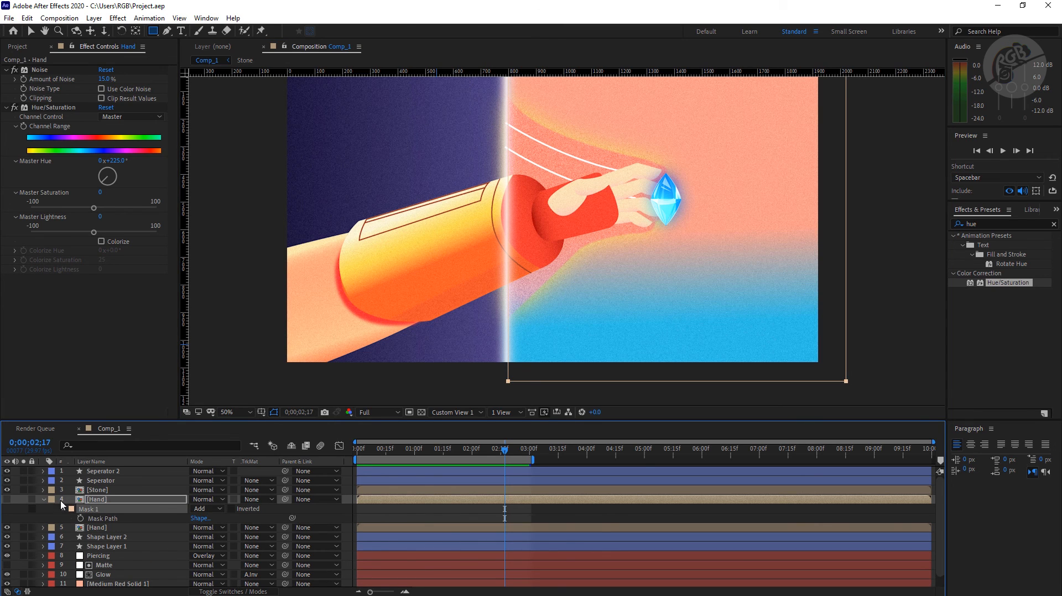
left_click(43, 500)
left_click(100, 510)
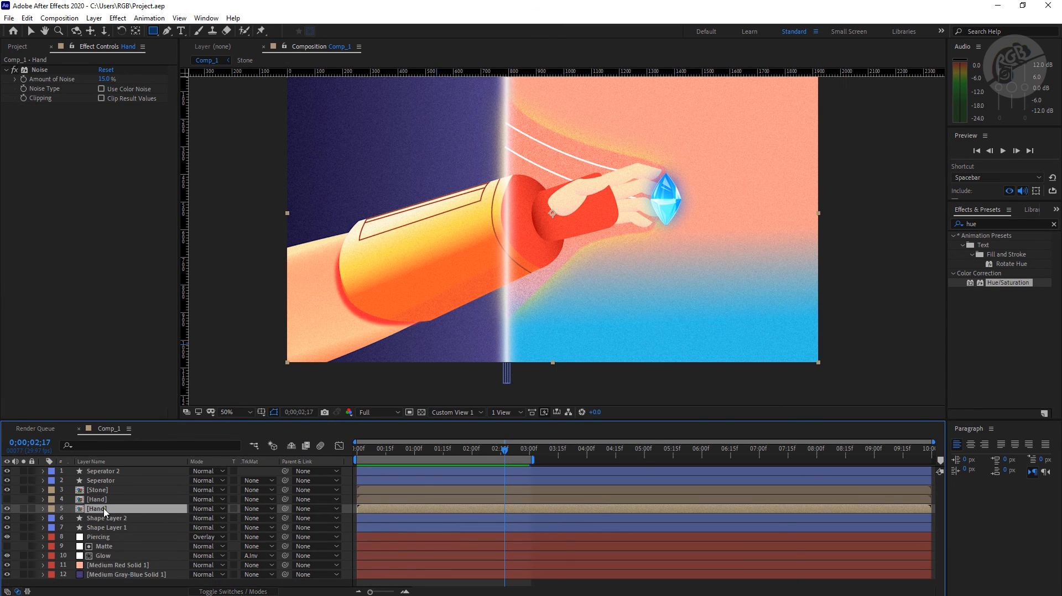
key("ctrl+v")
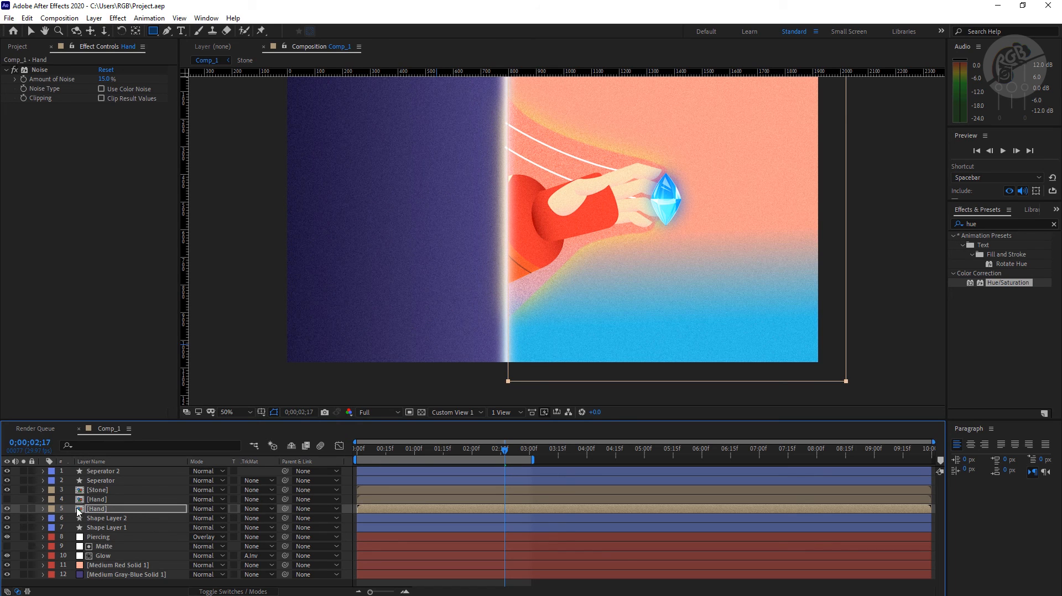
Invert the pasted mask on the lower Hand layer and turn the upper Hand layer's visibility back on.
key("m")
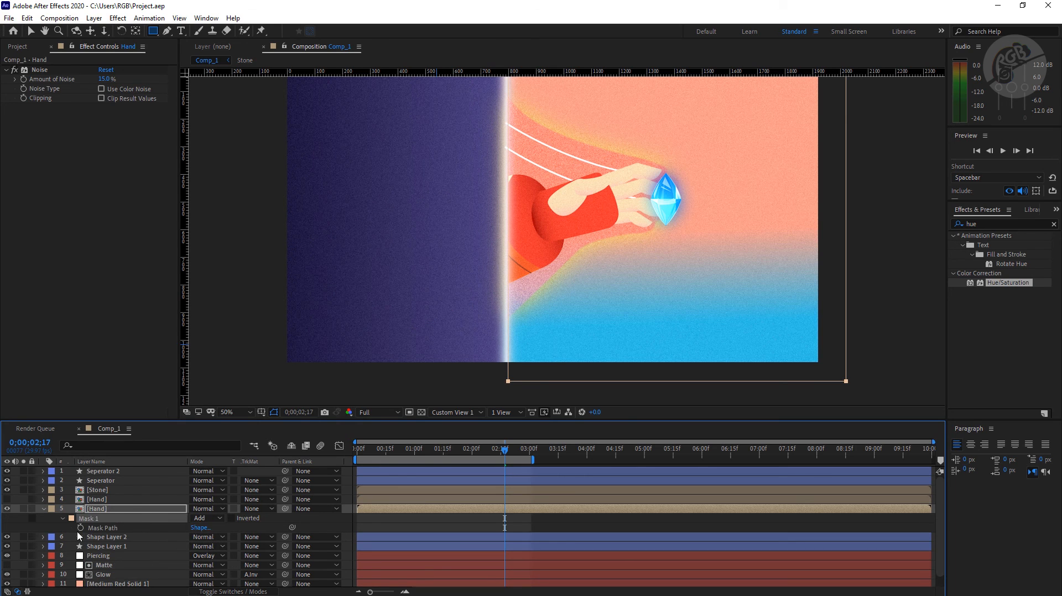
left_click(232, 519)
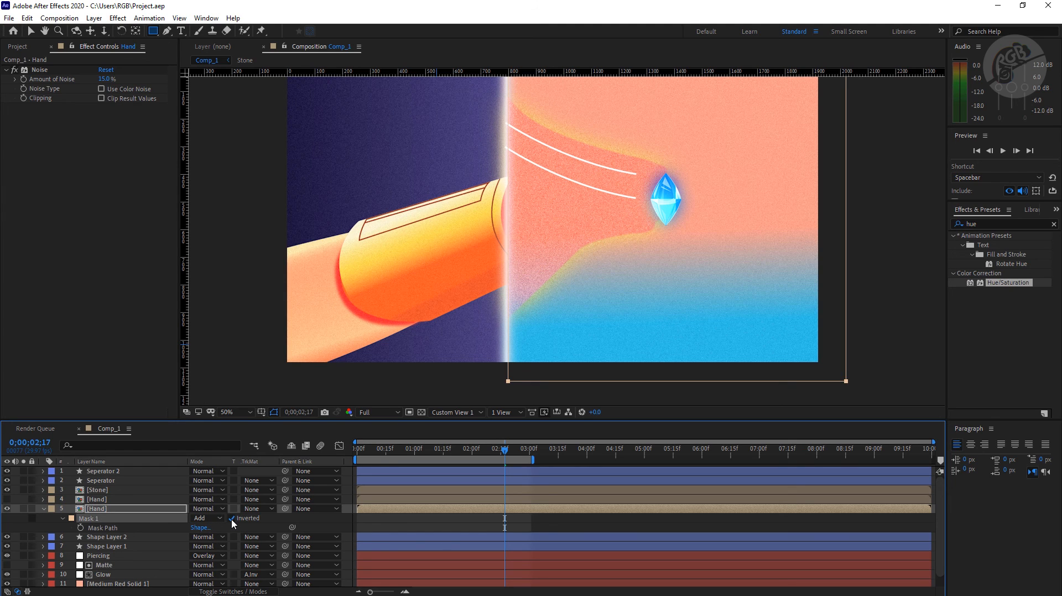
left_click(44, 509)
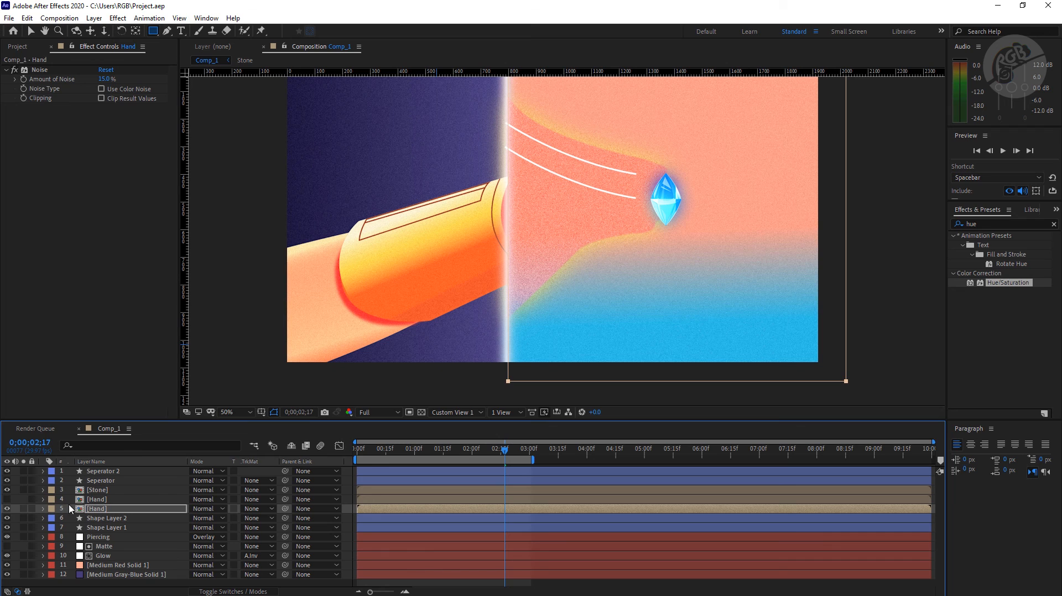
left_click(25, 500)
left_click(8, 500)
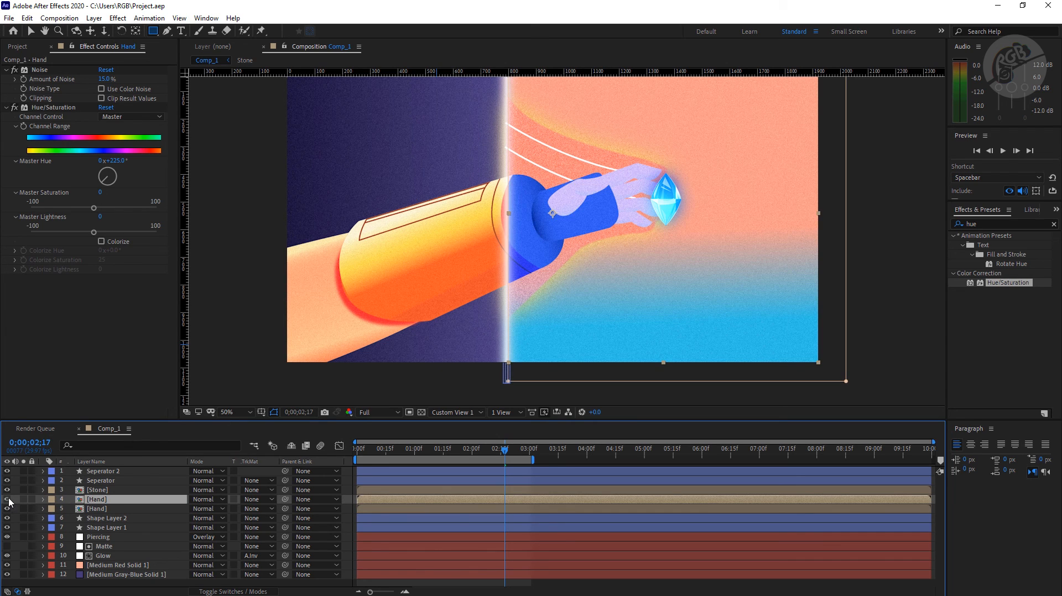
key("comma")
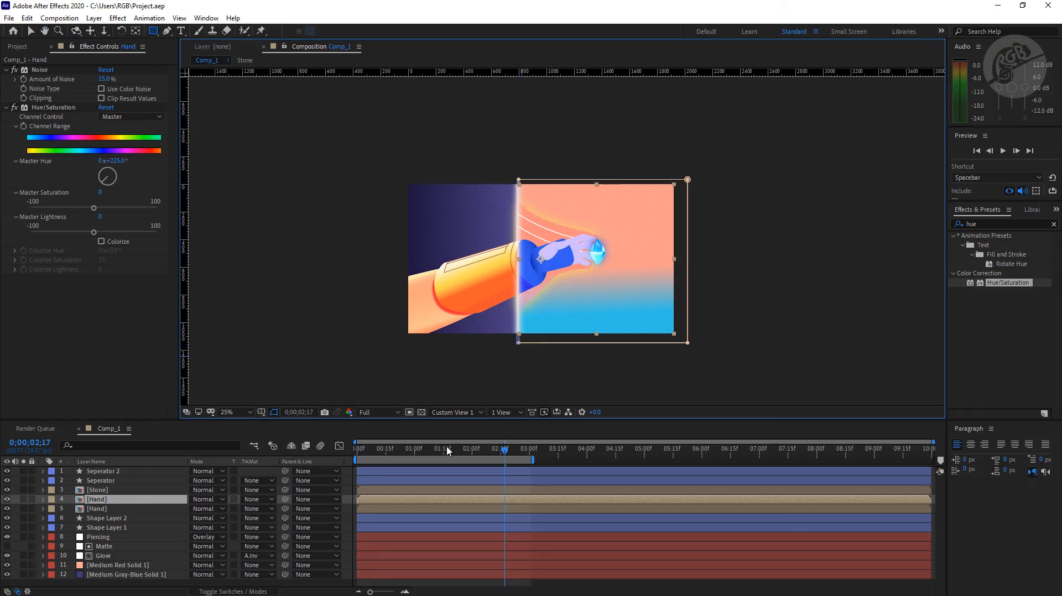